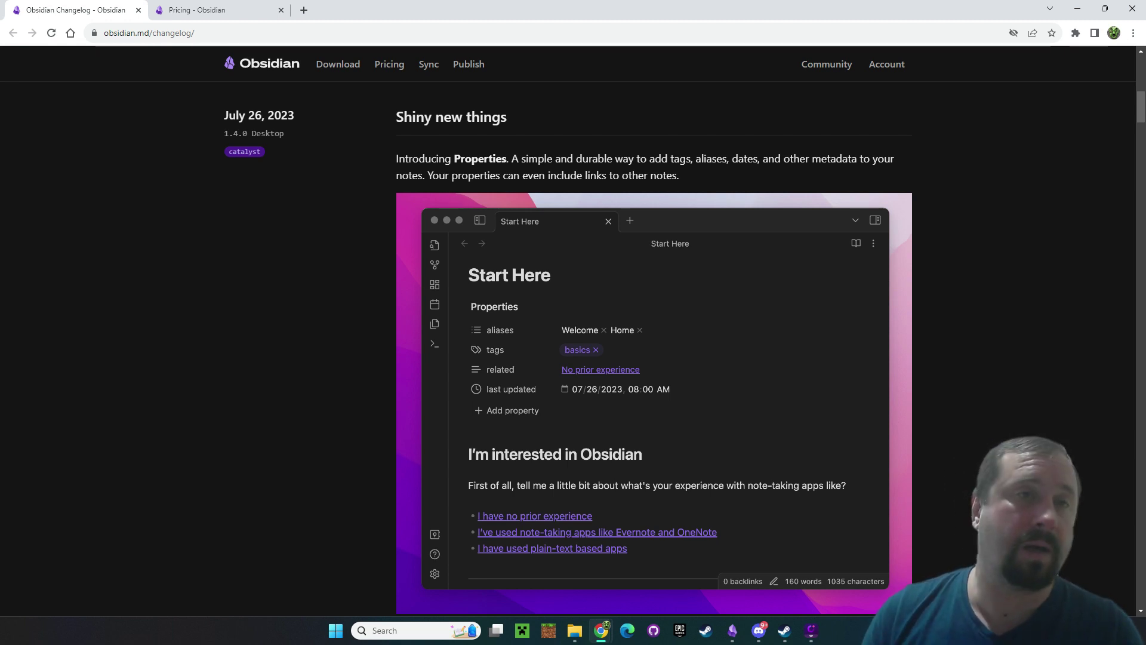
- Review the Obsidian pricing page down to the Catalyst early access plan, highlighting its price and the beta versions benefit
click(182, 10)
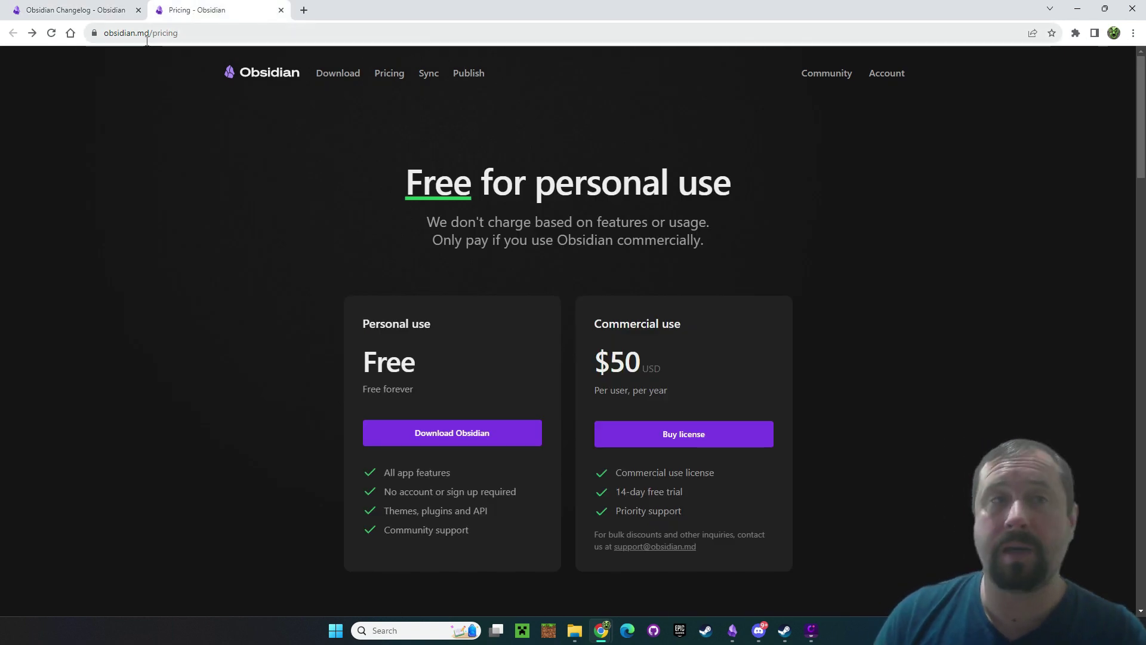
scroll(335, 353, down, 7)
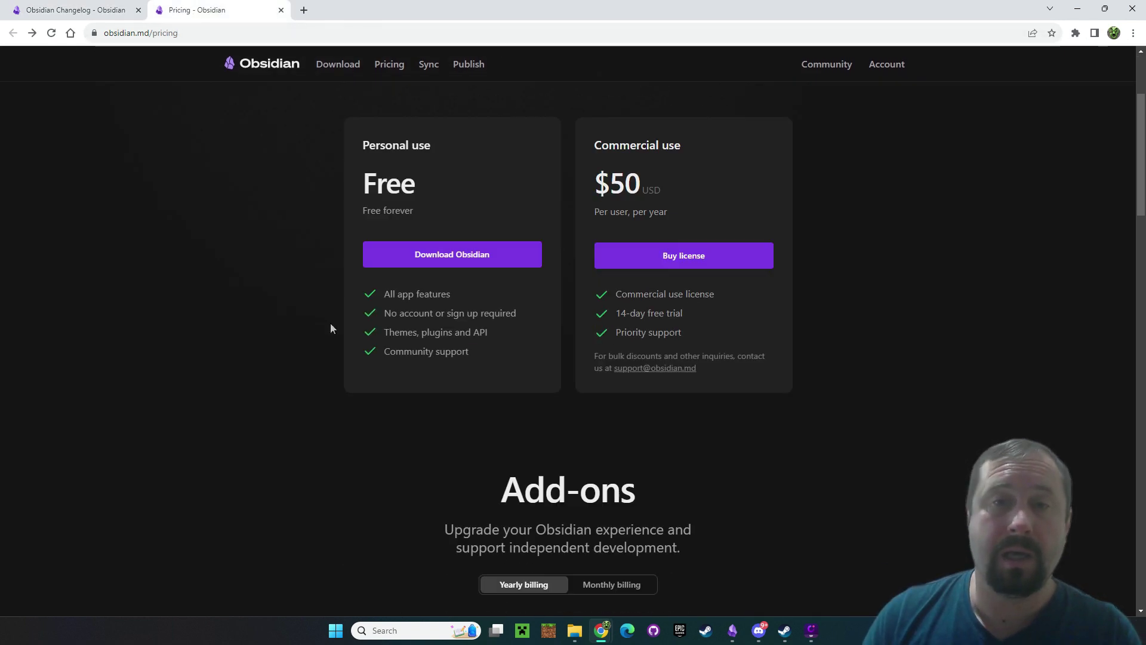
scroll(302, 257, down, 4)
scroll(1048, 298, up, 1)
scroll(1048, 298, down, 8)
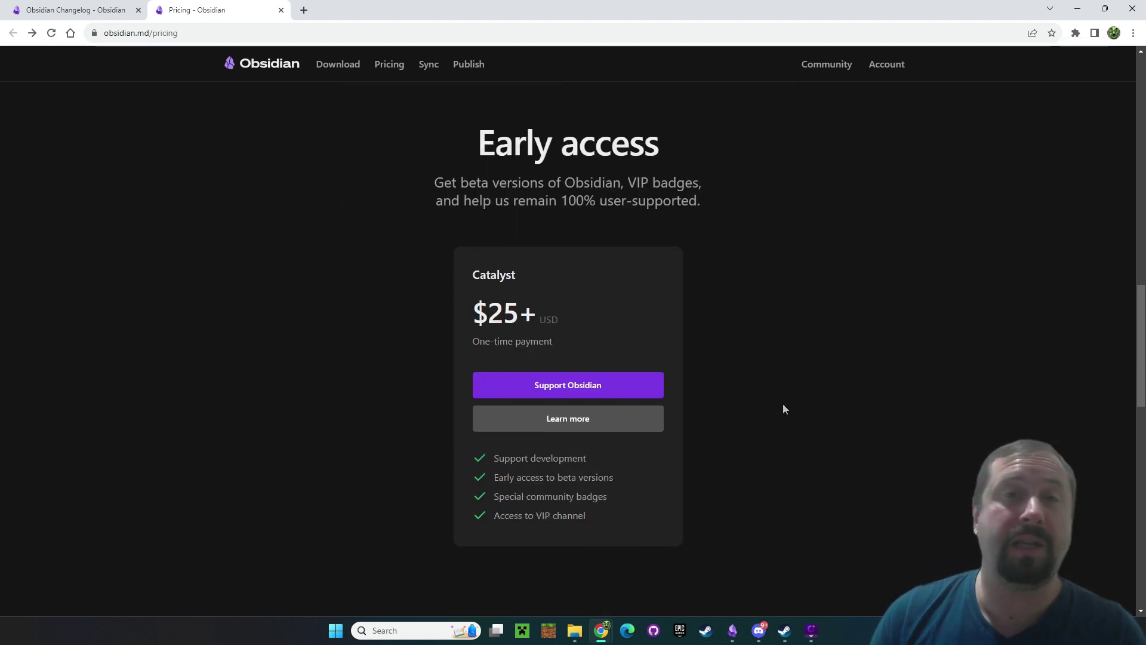
drag(561, 327, 473, 316)
click(875, 307)
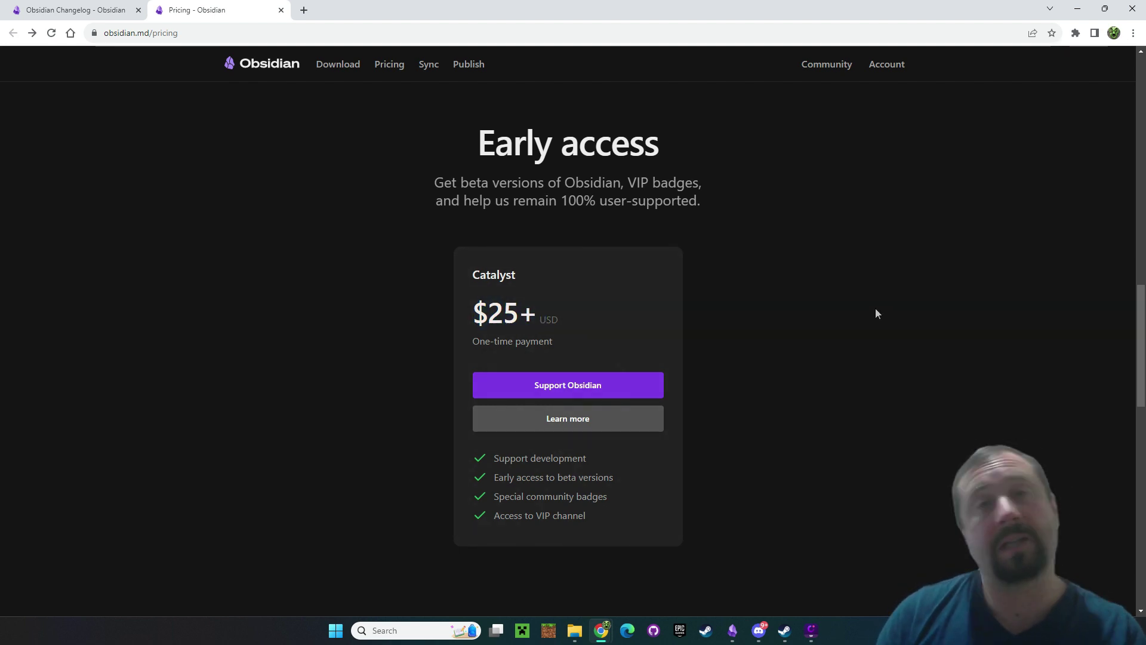
drag(623, 476, 493, 477)
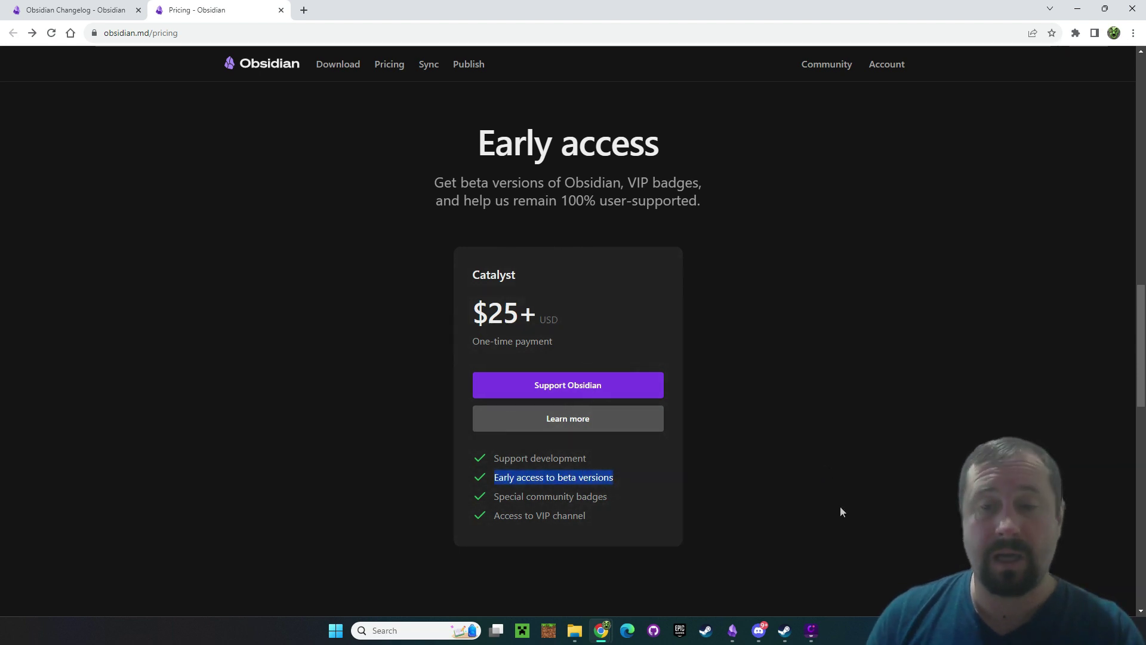
- Switch to Discord and read the v1.4.0 release notes in the insider-desktop-release channel
click(758, 630)
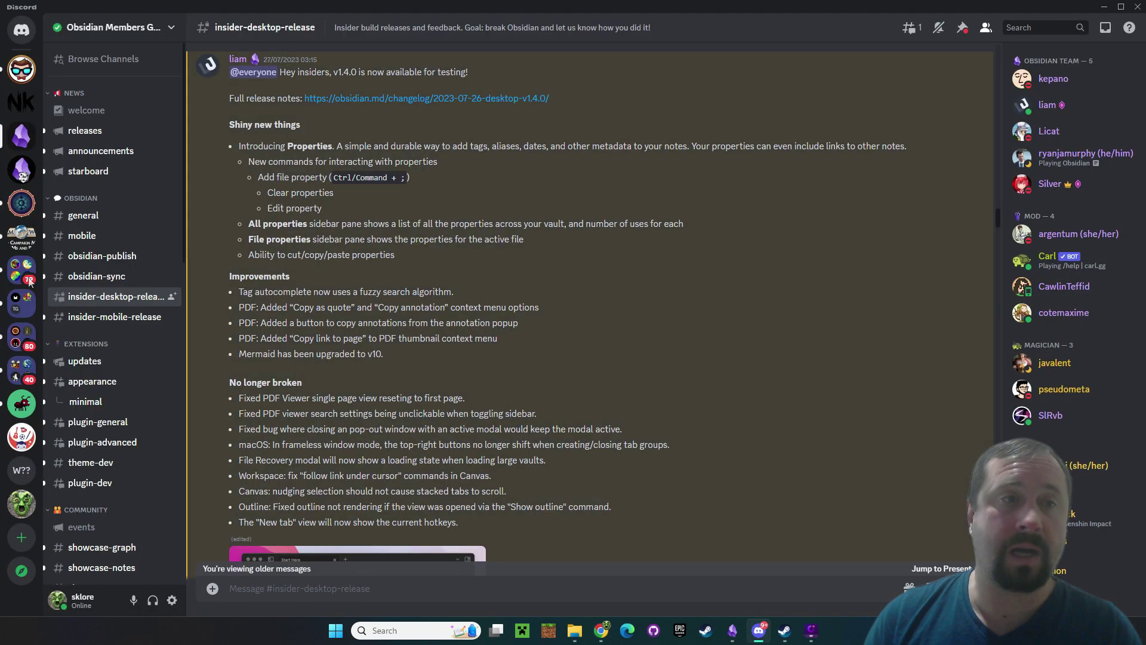
mouse_move(92, 308)
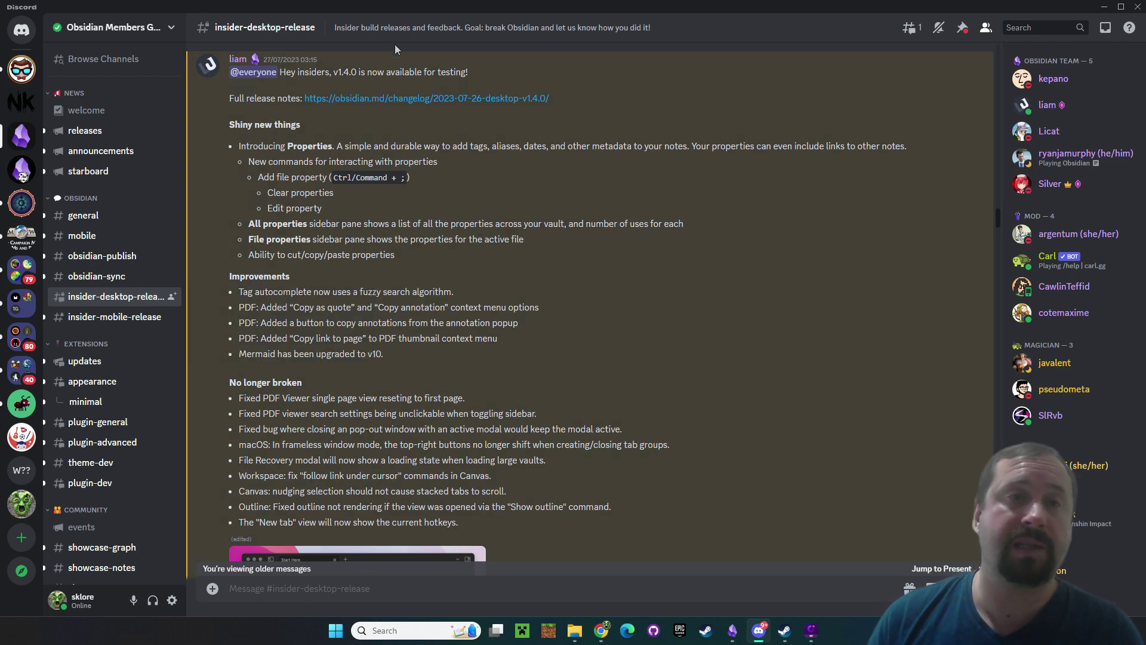
scroll(536, 231, down, 6)
scroll(559, 236, up, 4)
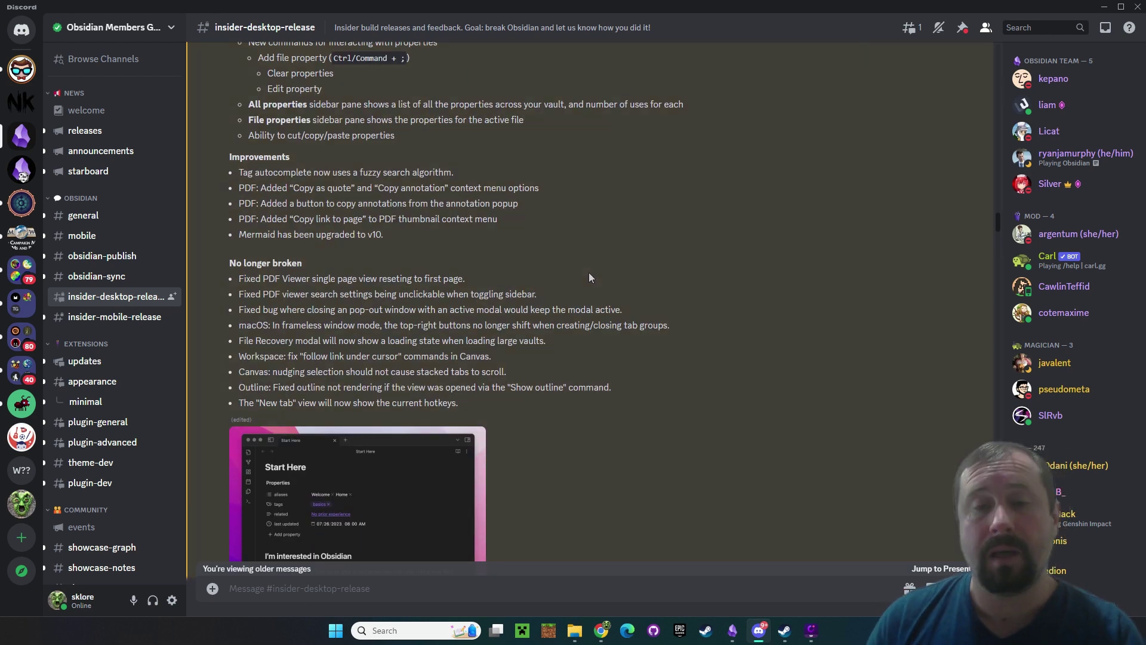
- Return to the browser and review the Properties section of the Obsidian 1.4.0 changelog
mouse_move(601, 630)
click(667, 590)
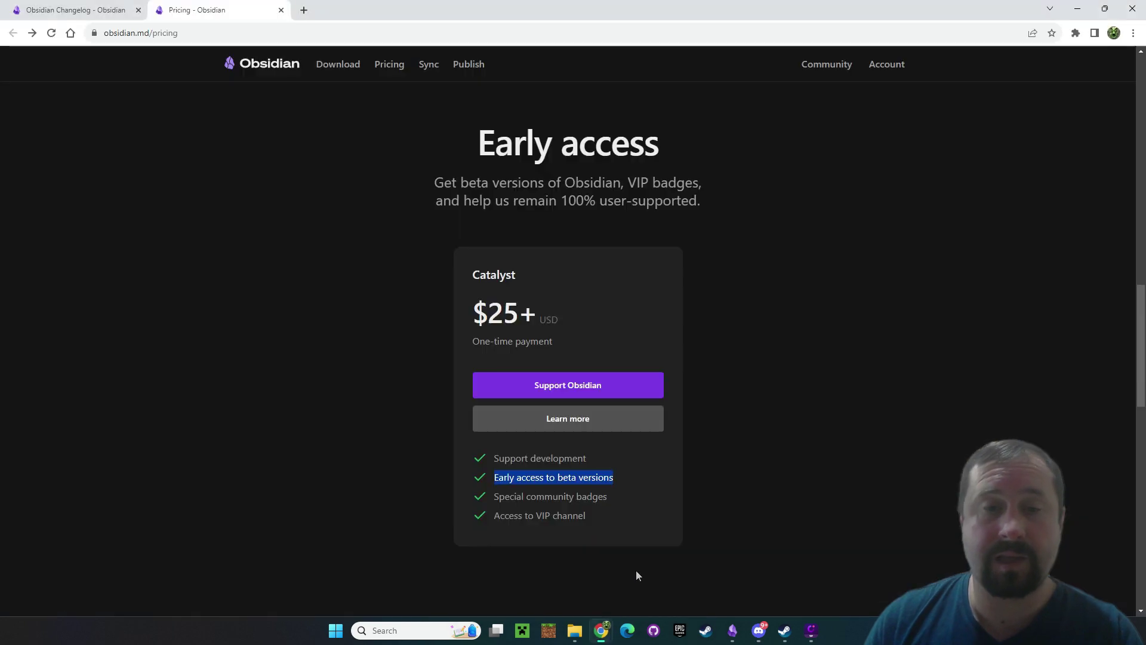
click(90, 10)
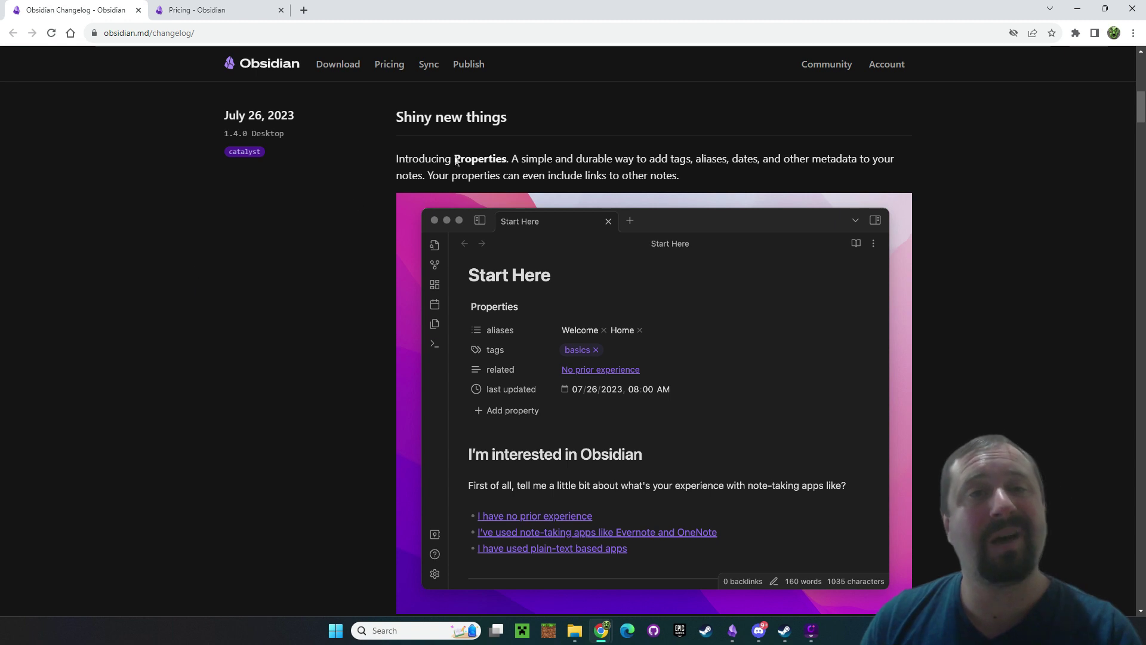
scroll(687, 193, down, 1)
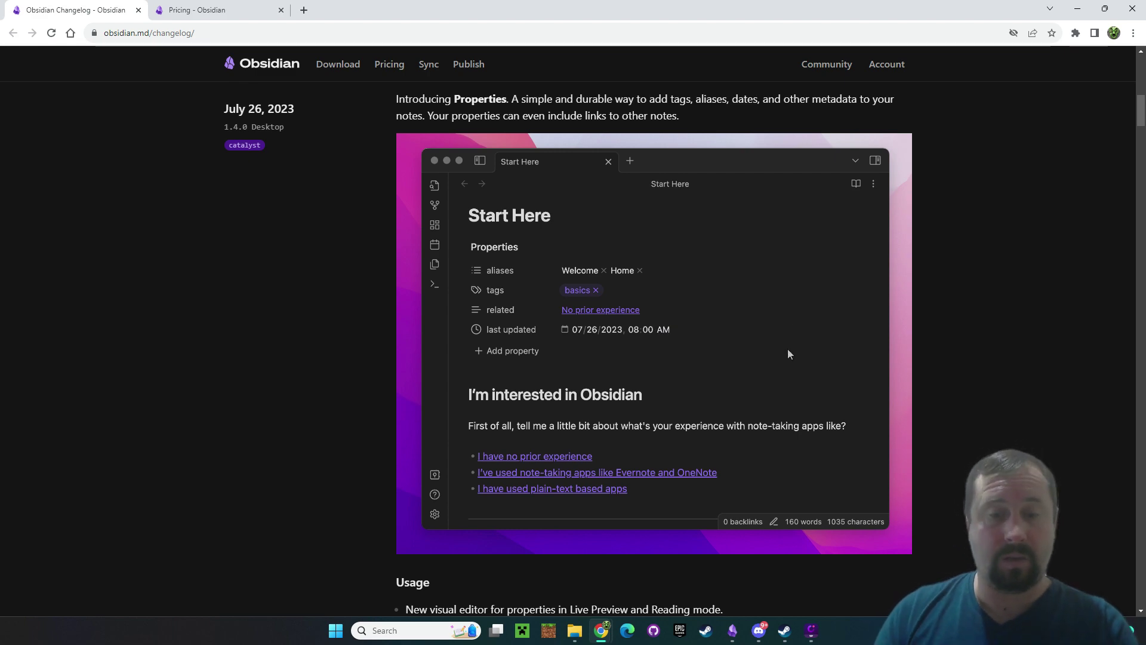
- Switch to the Obsidian app, expand the Properties section of the player character note, and look through its fields
key(alt+Tab)
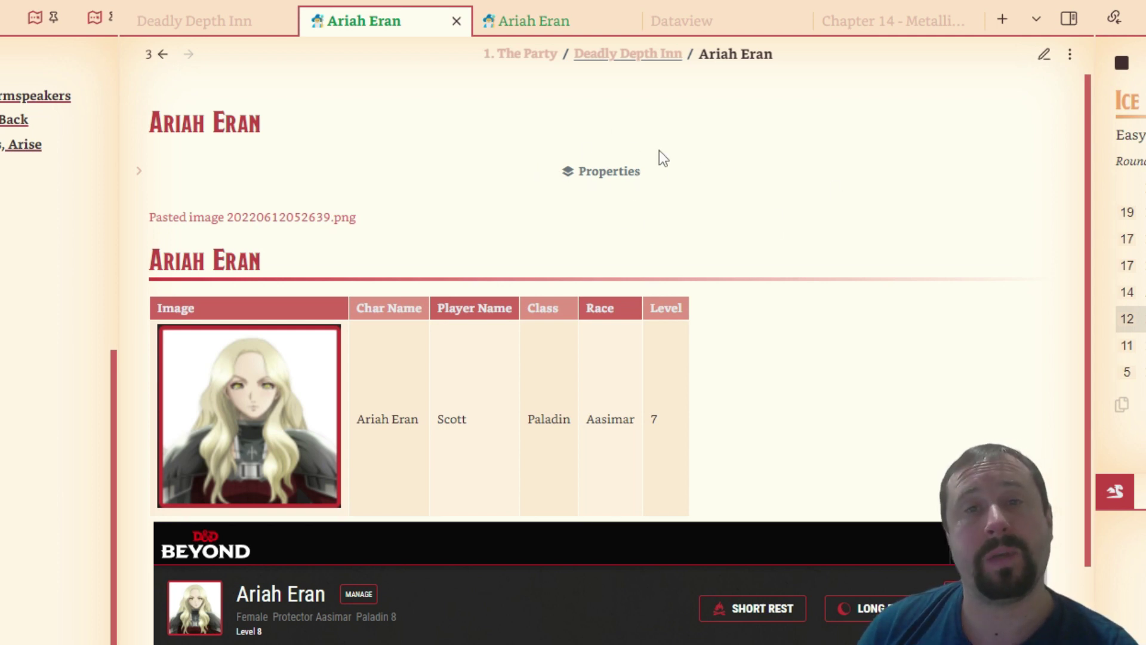
click(135, 175)
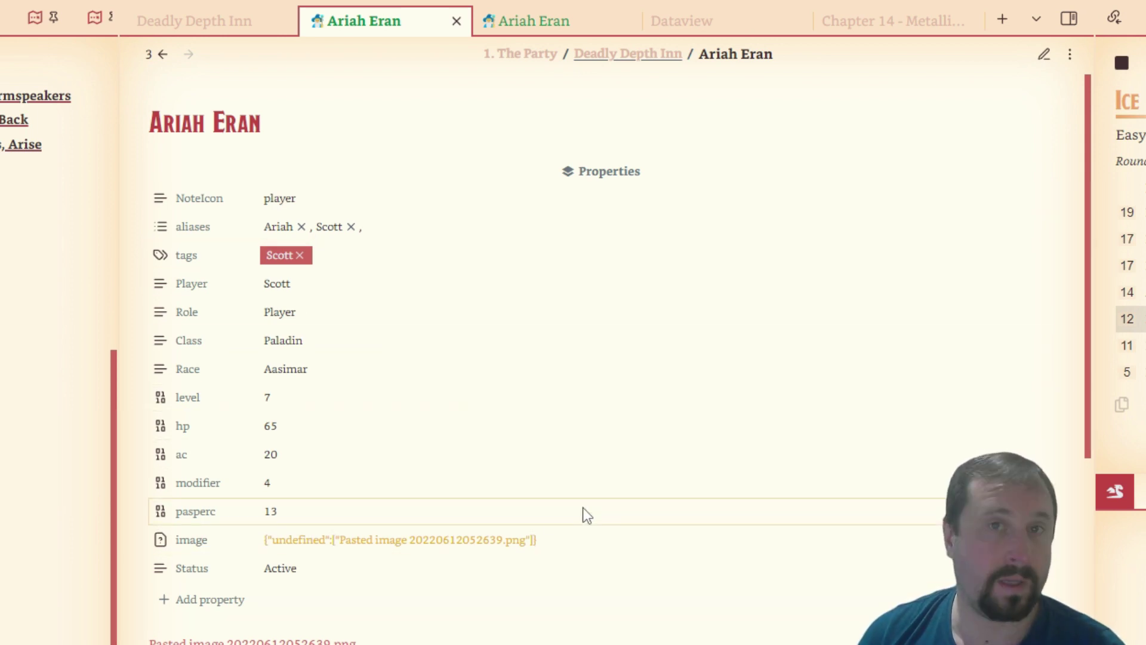
scroll(777, 472, down, 5)
scroll(890, 448, up, 5)
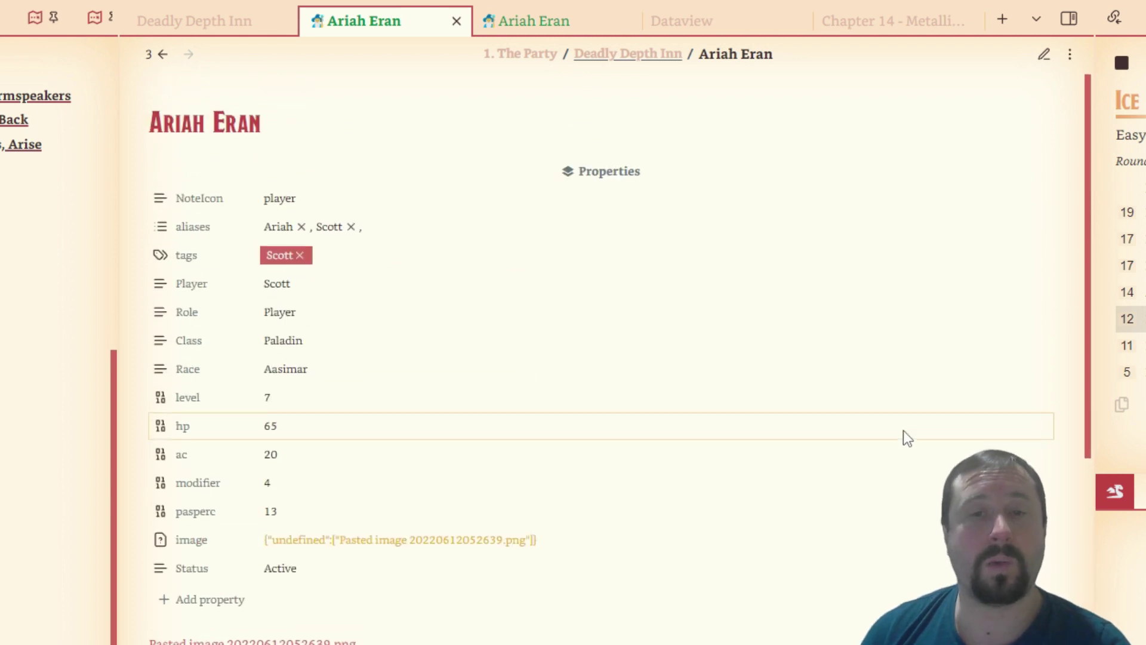
- Show the note's raw YAML frontmatter in editing view, highlight it, and return to reading view to compare the properties
click(1045, 54)
drag(202, 568, 148, 160)
click(476, 343)
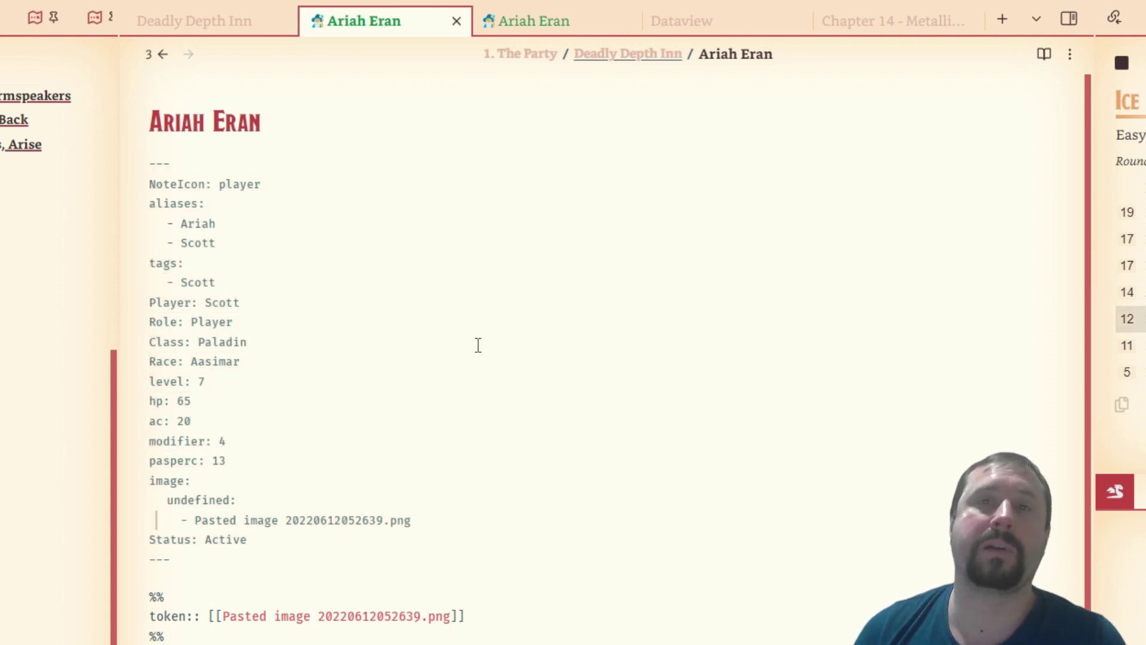
click(1044, 53)
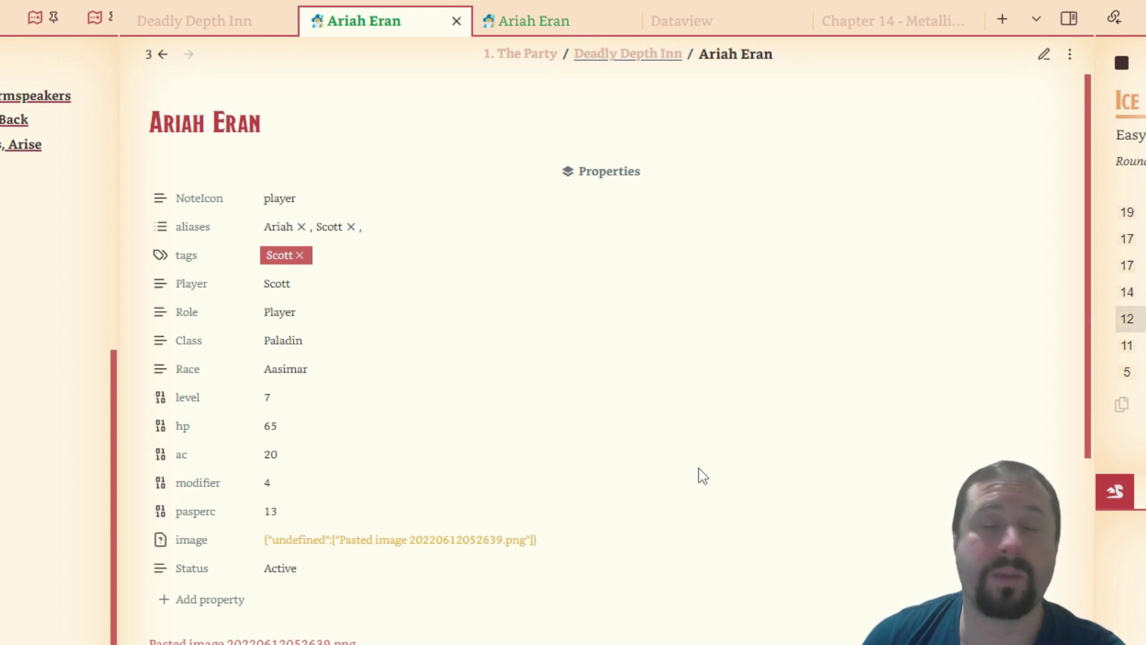
scroll(660, 460, down, 2)
scroll(647, 407, up, 2)
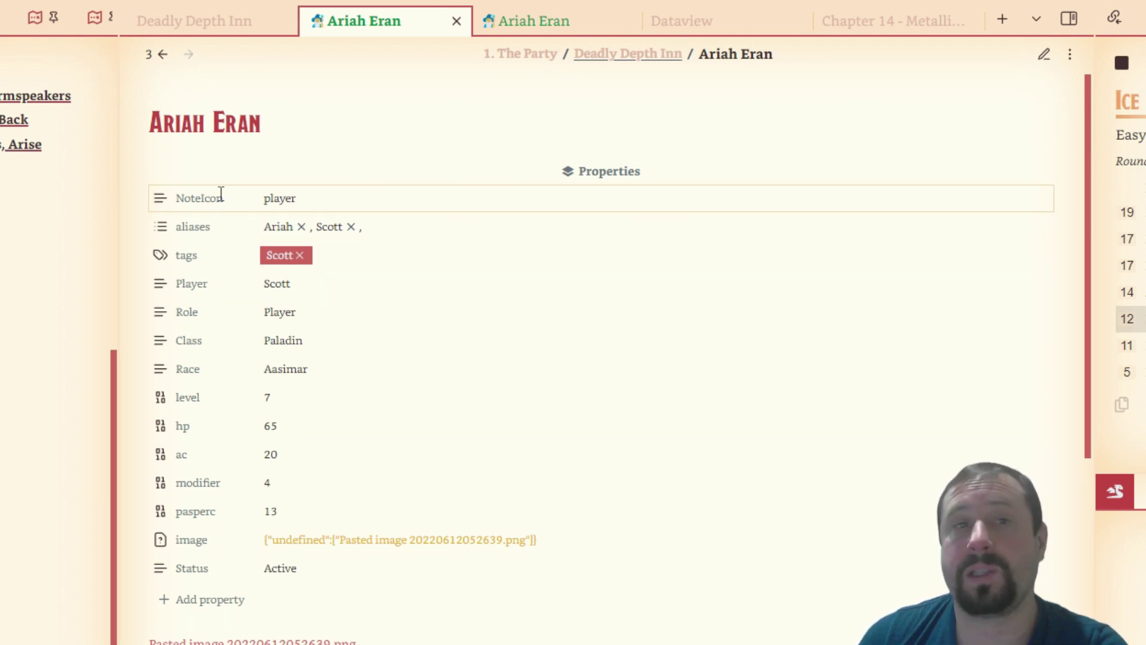
- Examine the available options and property types for the NoteIcon property without changing it
click(157, 205)
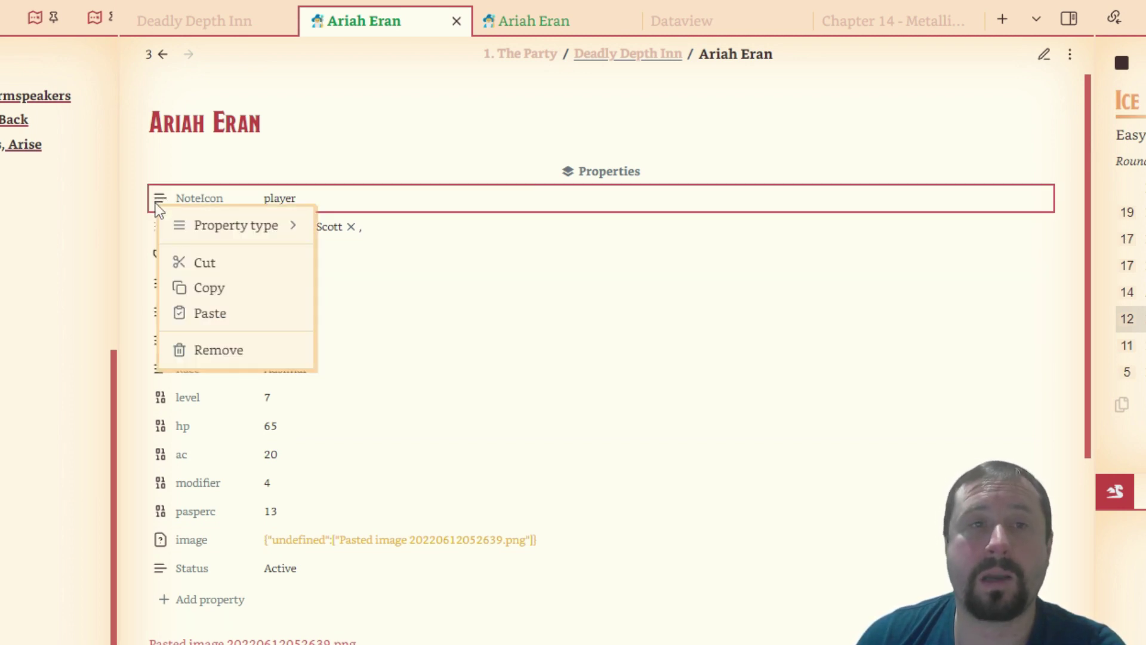
mouse_move(203, 225)
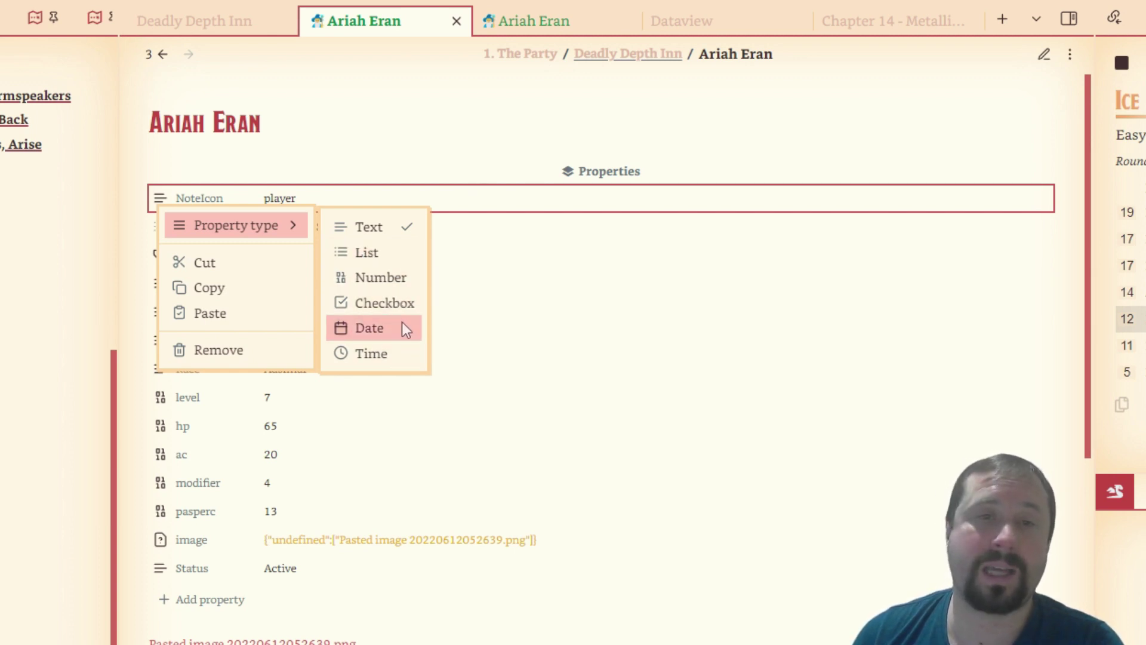
click(145, 146)
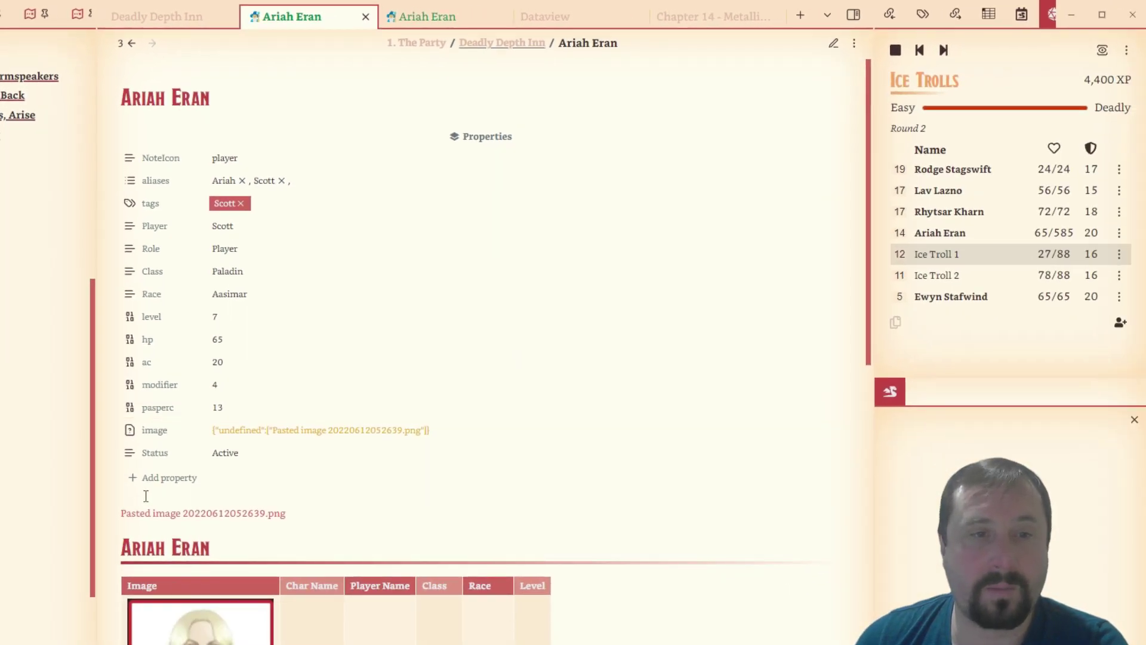
- Add a new property named Test below Status in the note's properties
click(136, 481)
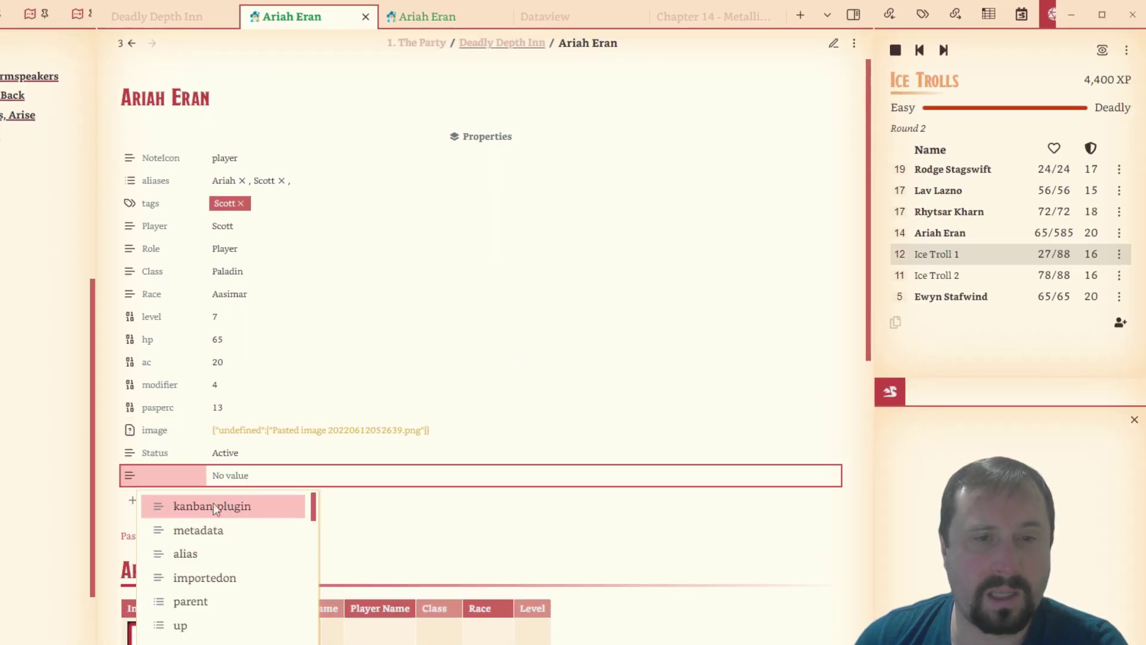
text(Test)
key(Return)
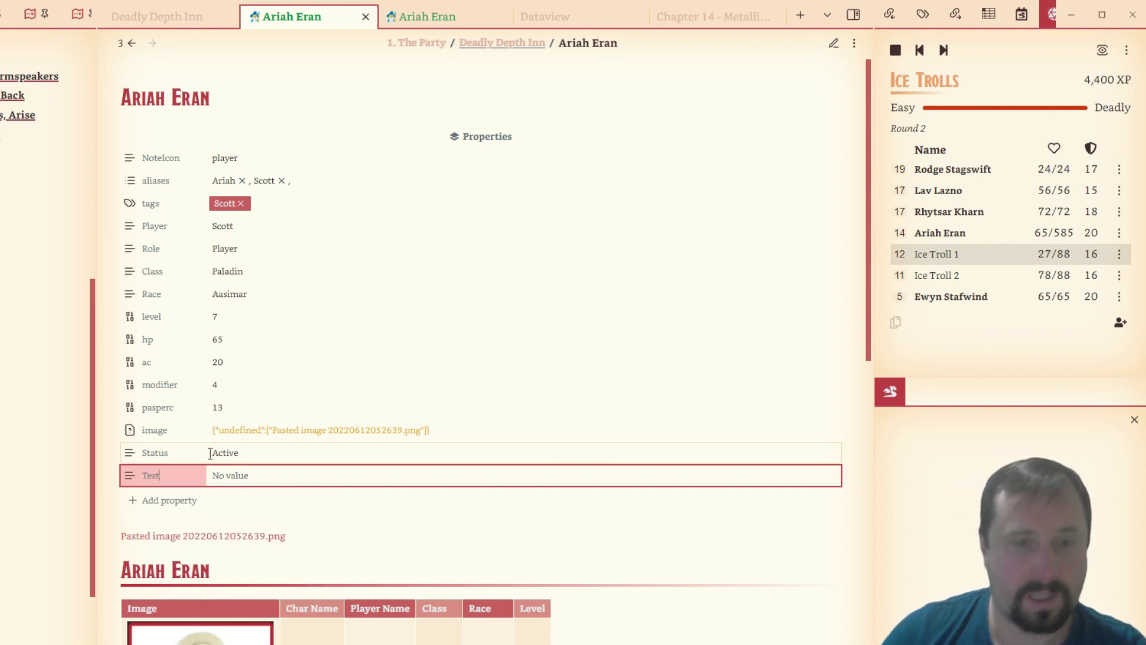
click(219, 476)
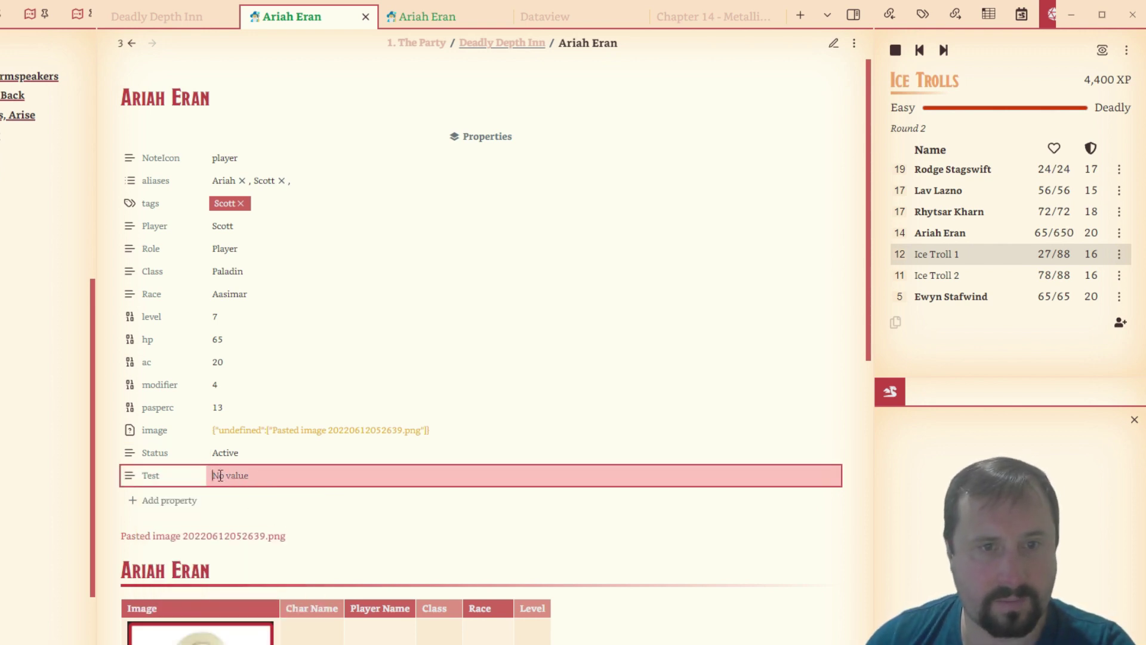
- Try to change the Test property's type from Text to Checkbox
click(129, 476)
mouse_move(197, 491)
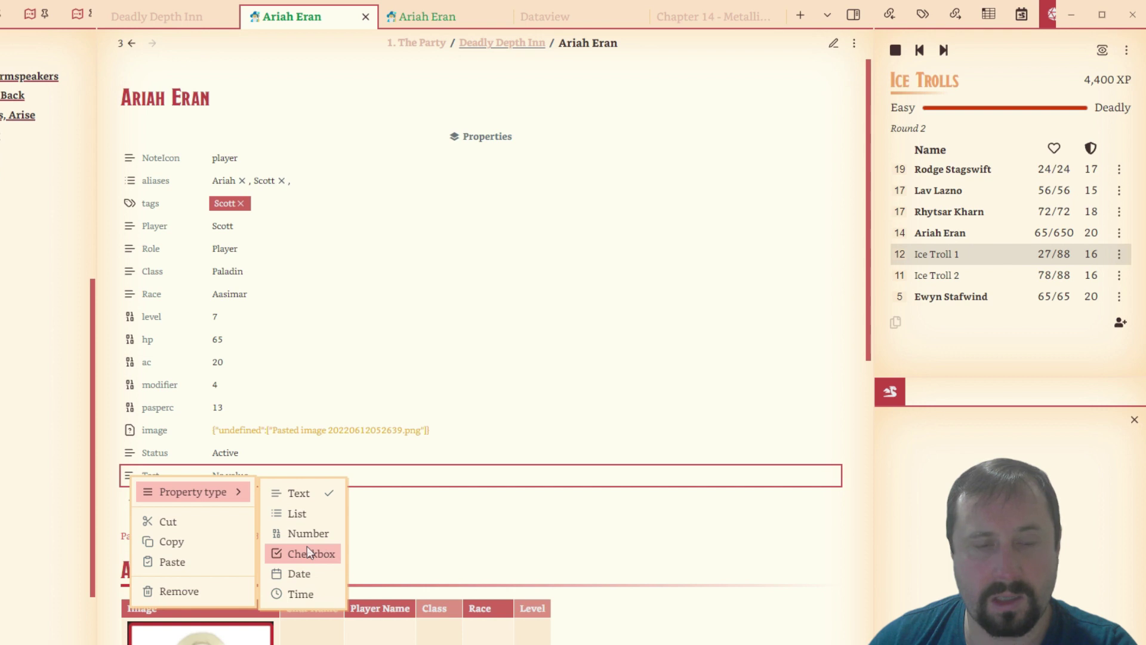
click(293, 493)
click(131, 477)
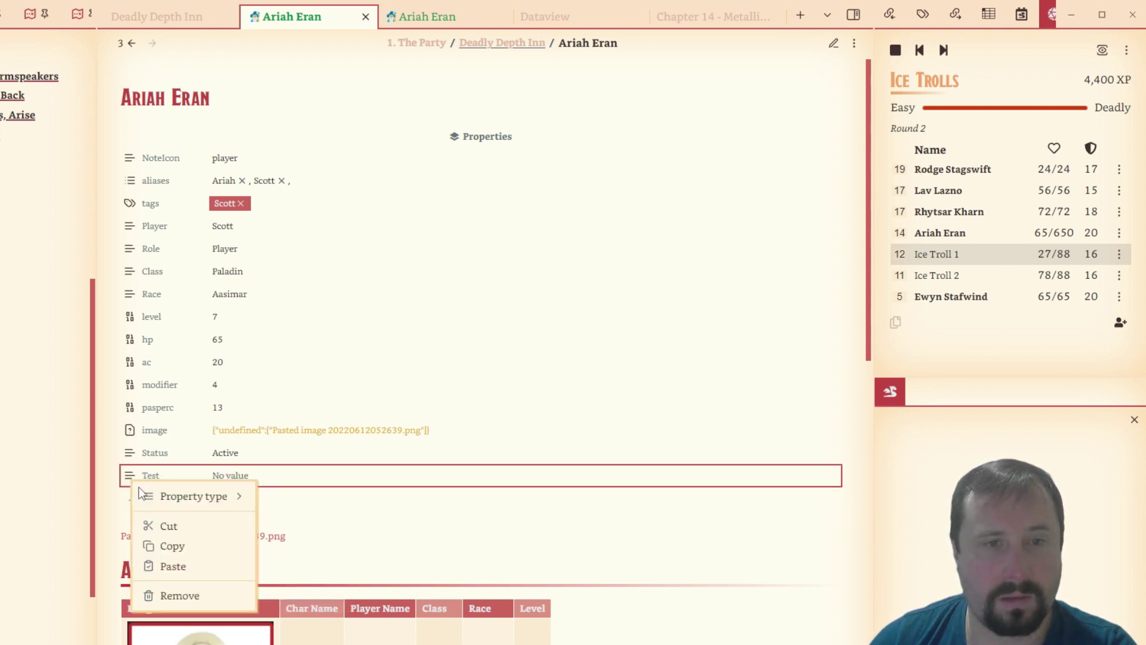
mouse_move(224, 497)
click(303, 557)
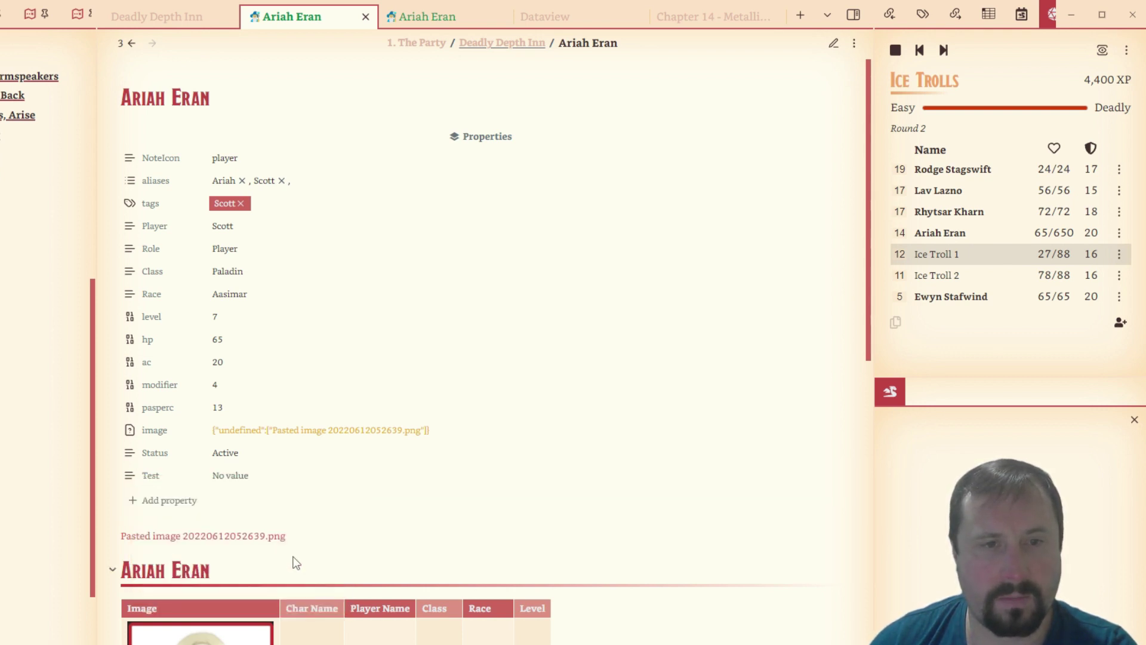
- Rename the Test property to TestCheck
click(156, 474)
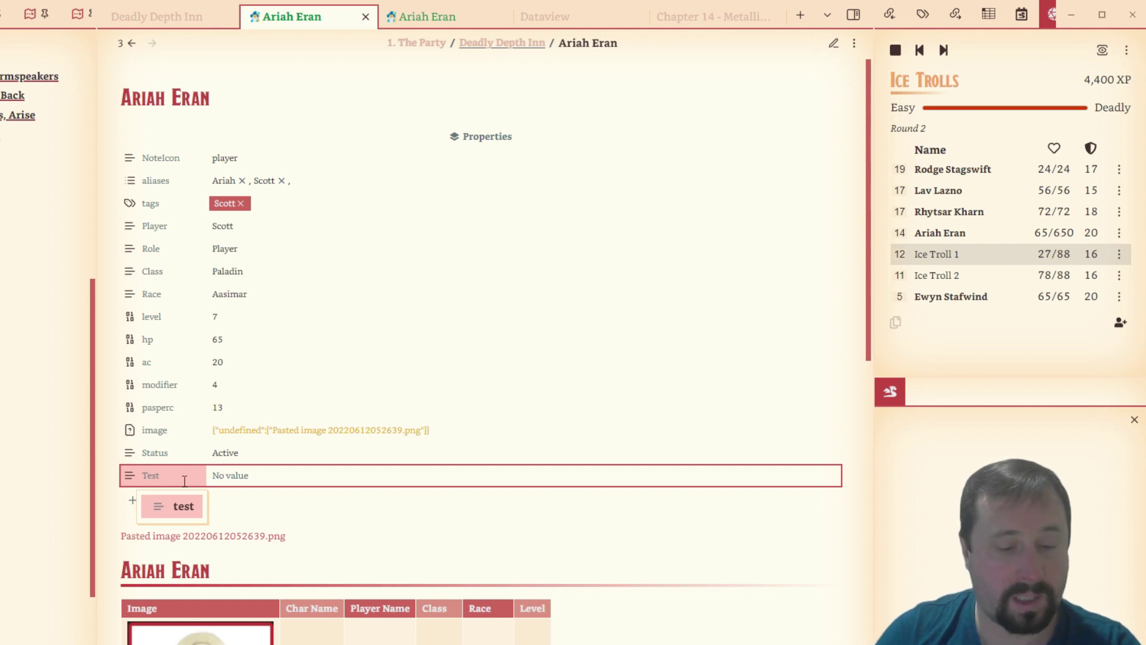
text(Check)
key(Escape)
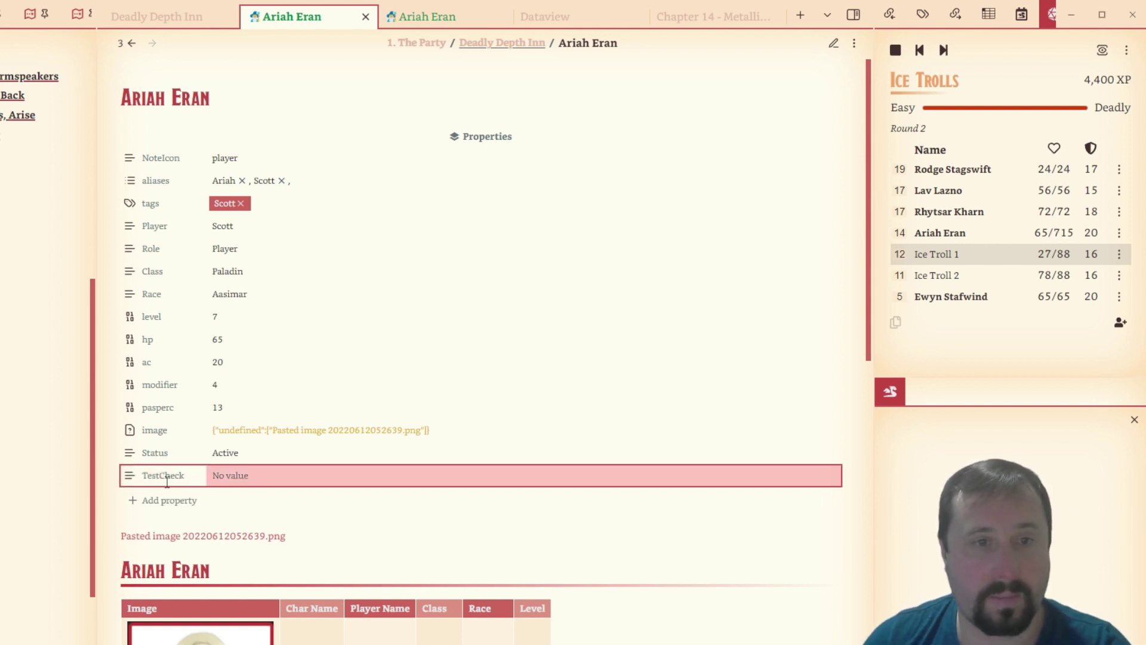
- Try to set the TestCheck property's type to Checkbox, then refresh the note by navigating back and forward
click(130, 475)
mouse_move(203, 493)
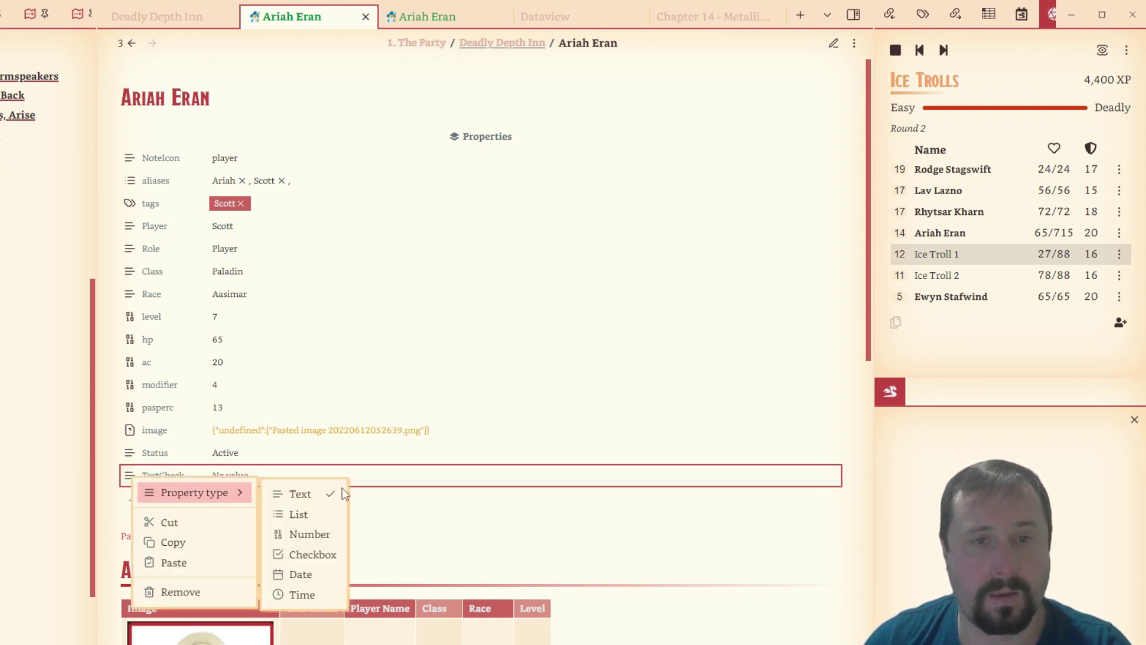
click(304, 555)
click(130, 475)
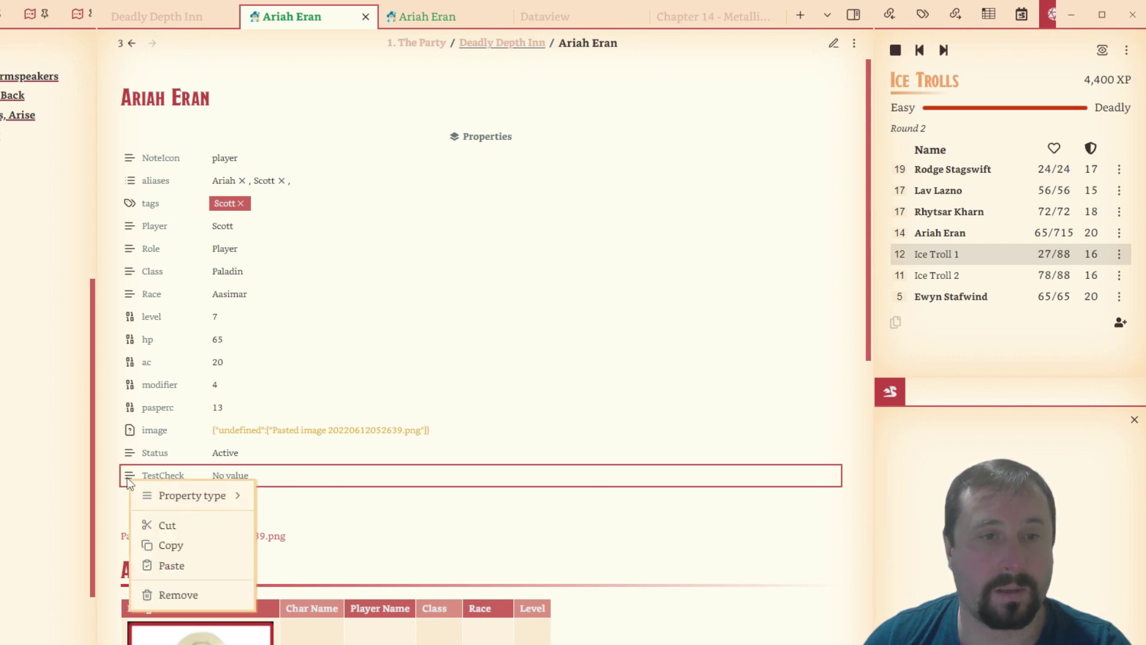
mouse_move(239, 495)
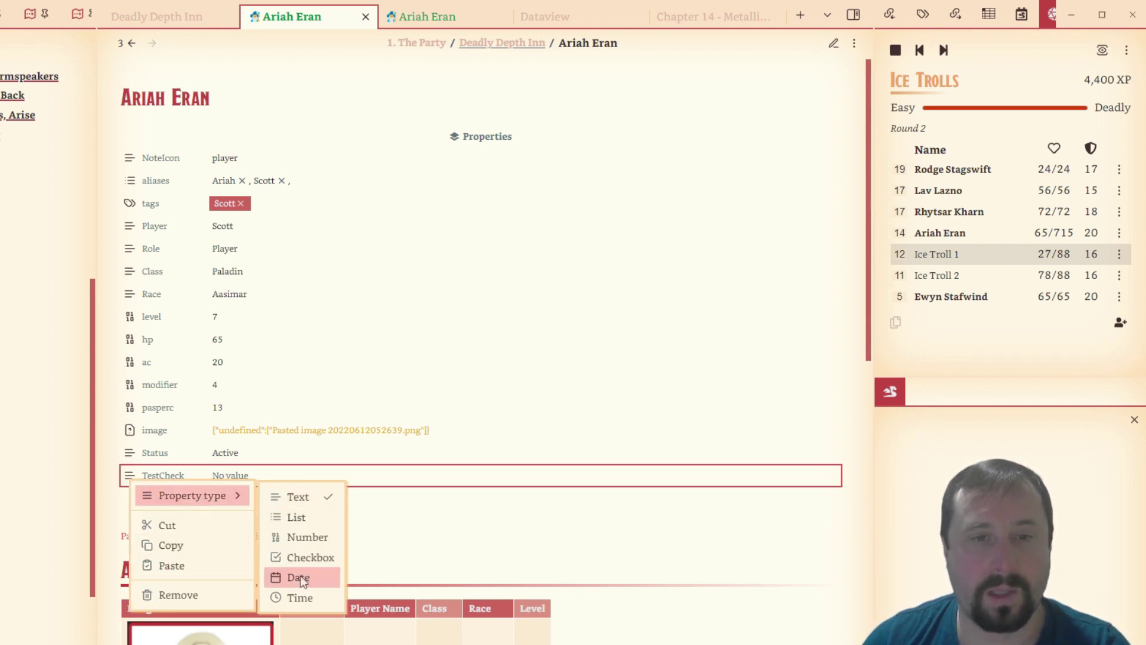
key(Escape)
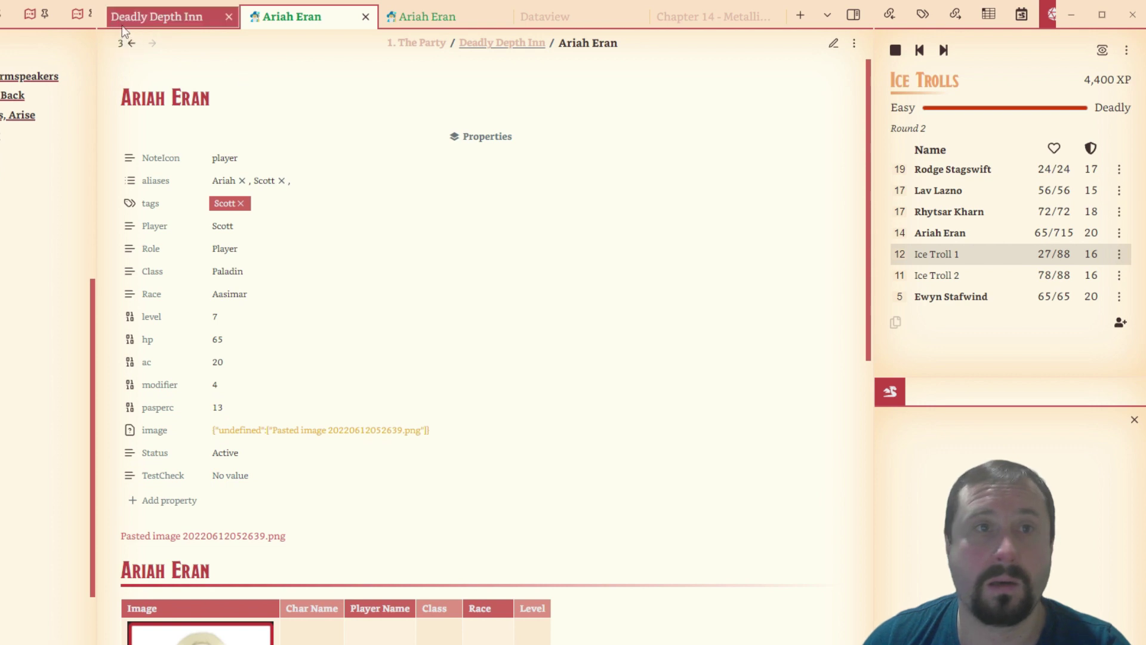
click(131, 43)
click(152, 45)
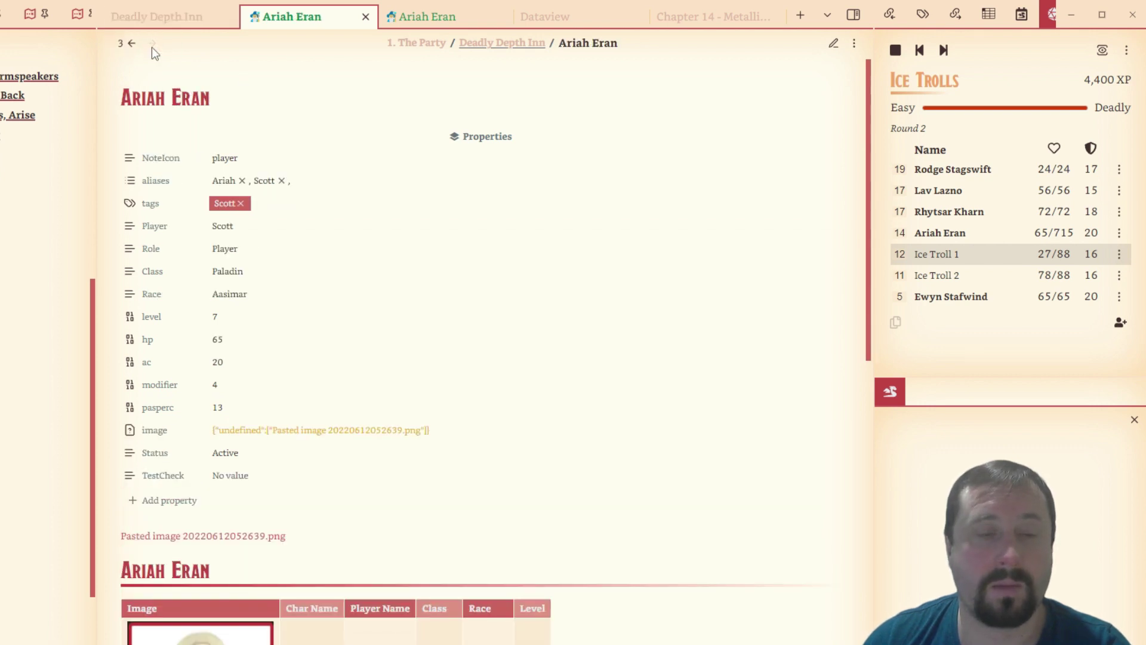
- Add a property named TectDate below TestCheck and try to set its type to Date
click(144, 501)
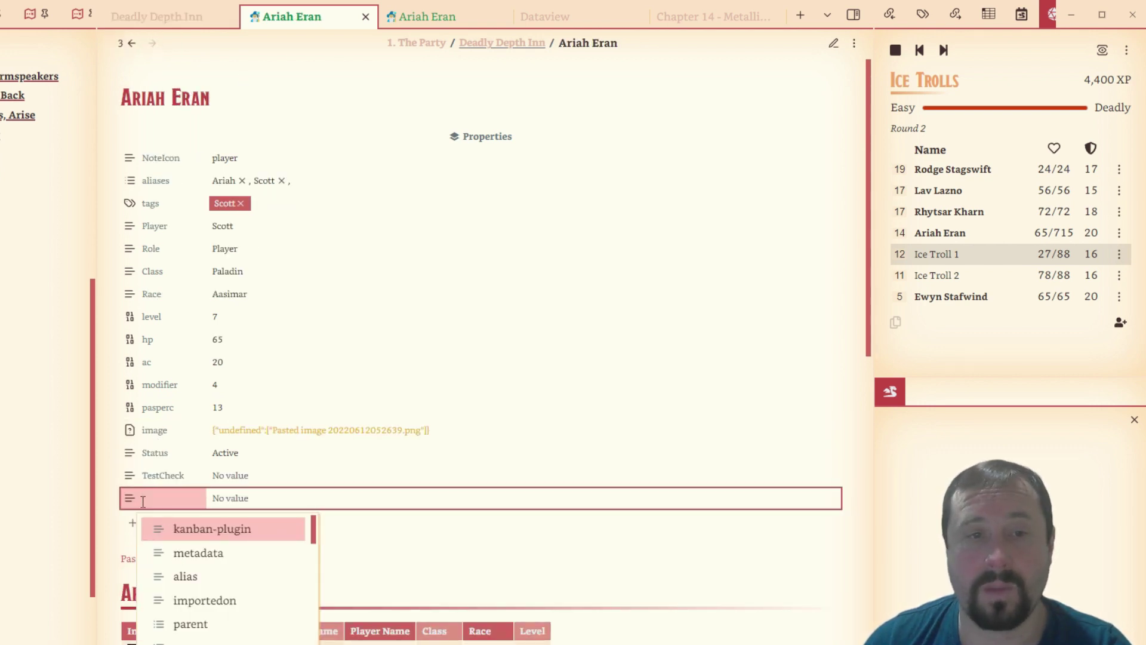
text(TestDate)
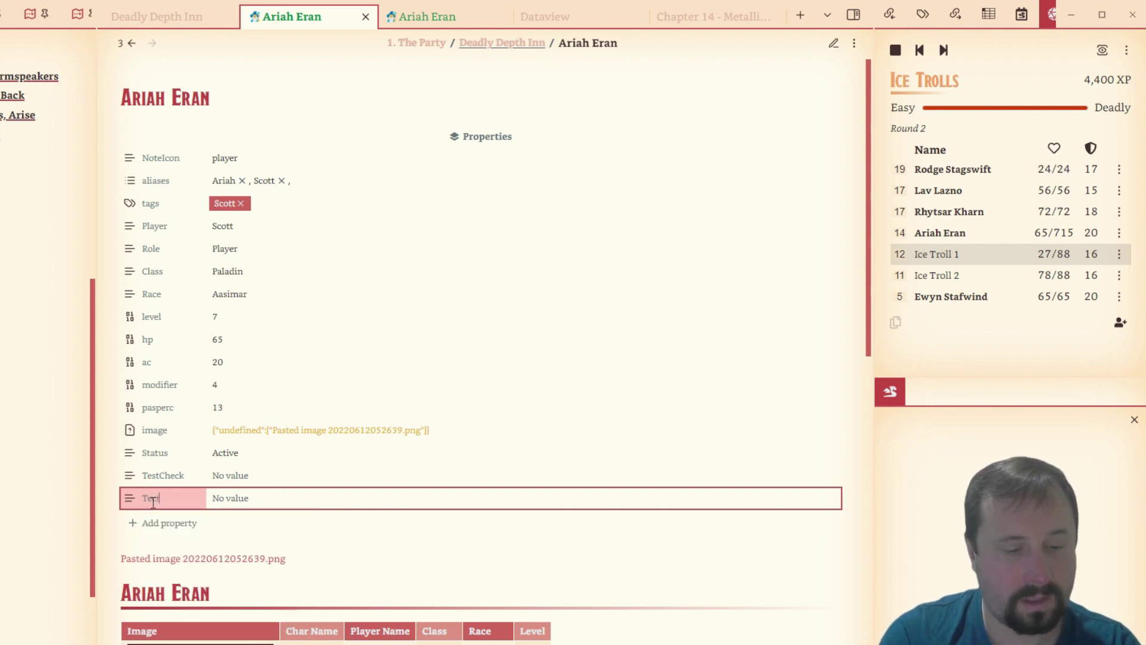
key(Tab)
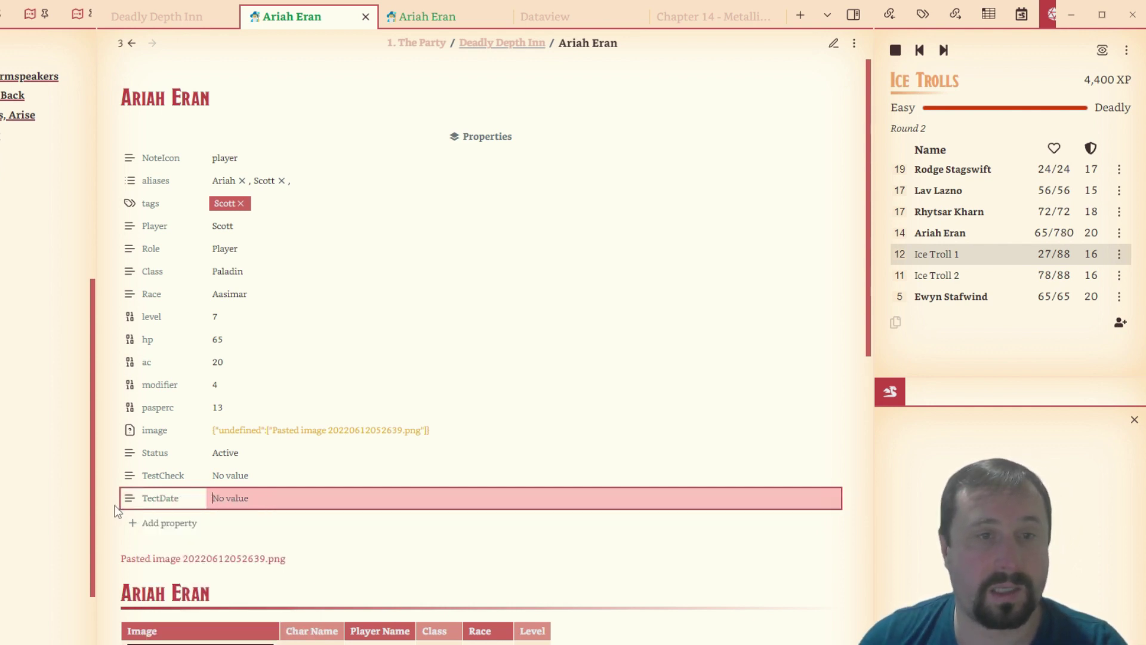
click(129, 499)
mouse_move(183, 522)
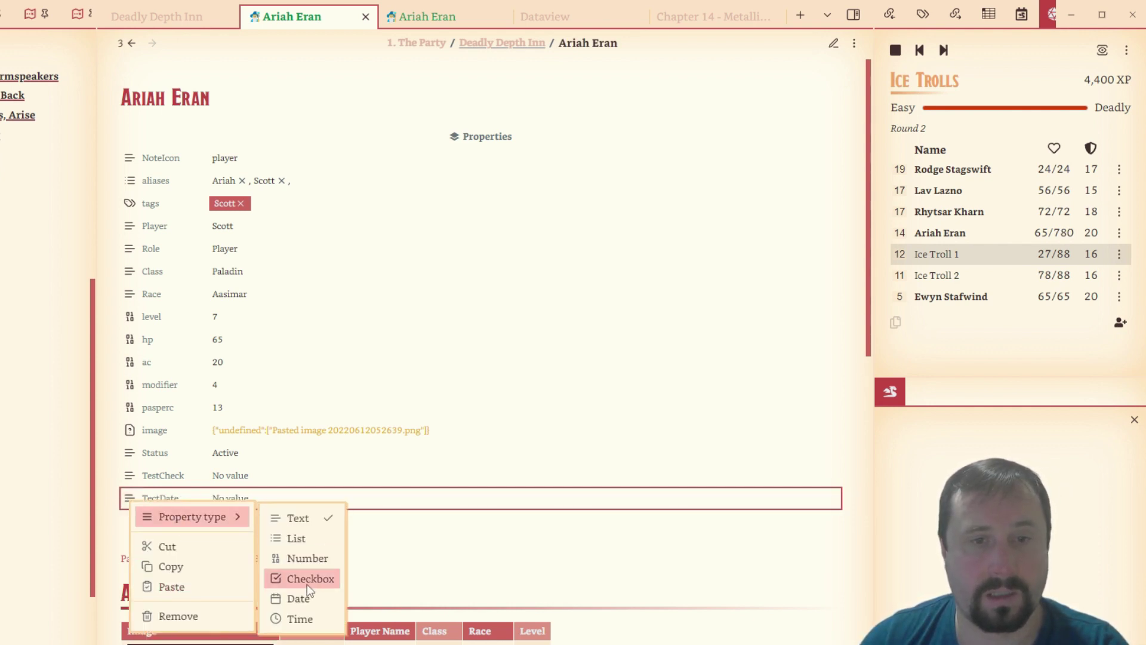
click(308, 599)
- Enter 01/02/2023 as the TectDate value and try again to set the property's type to Date
click(248, 498)
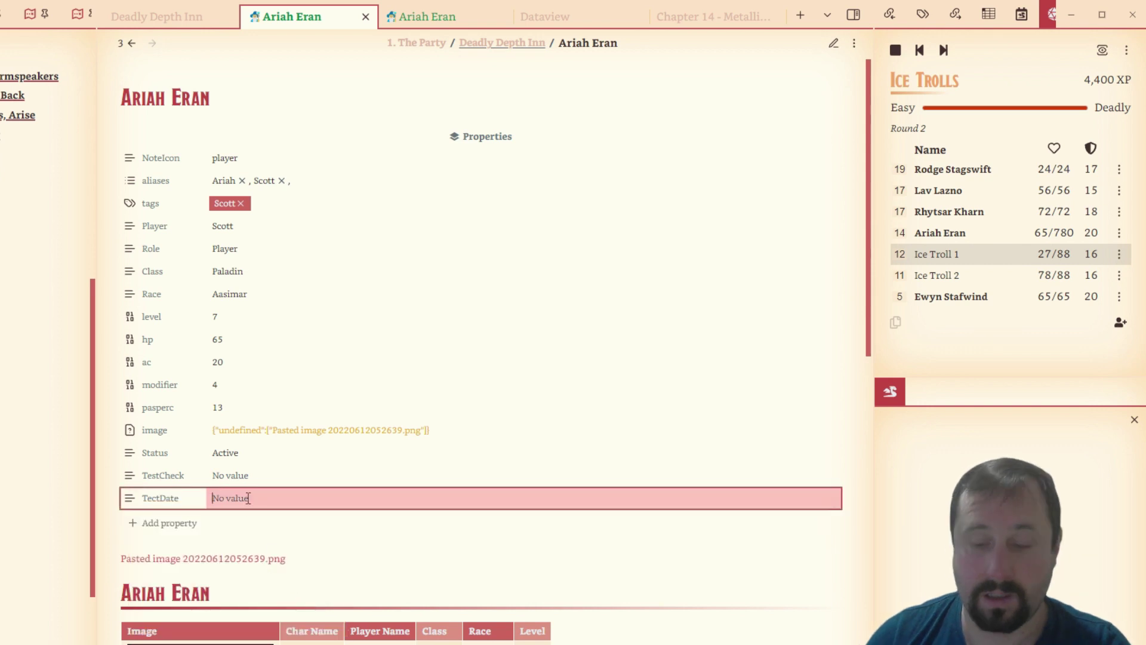
text(01/02/2023)
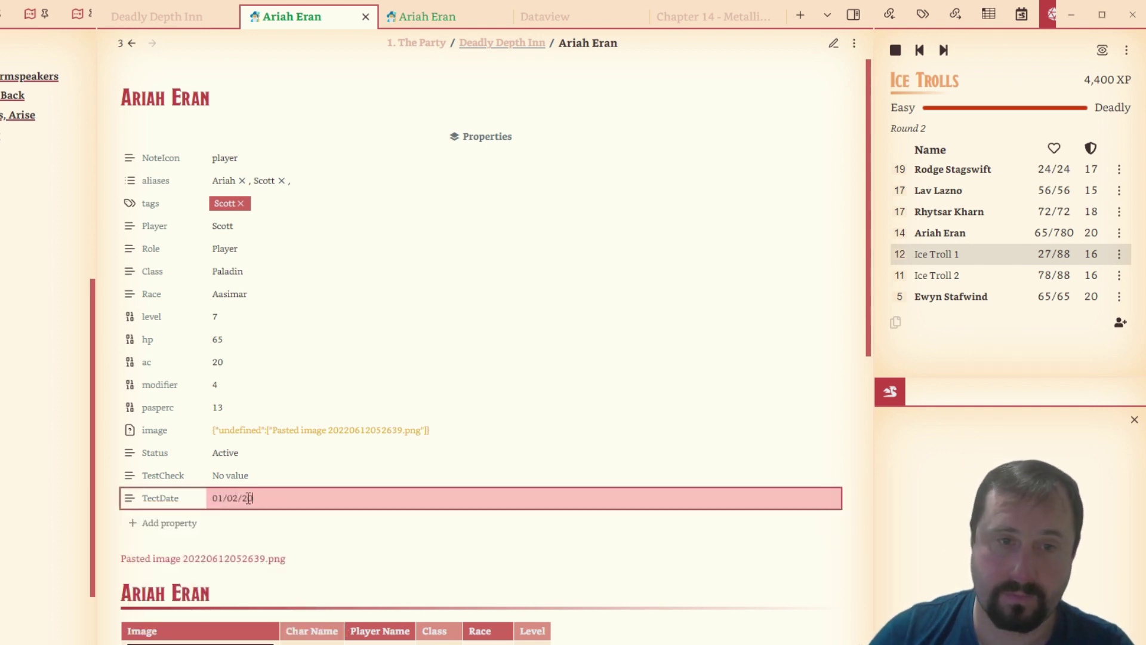
key(Return)
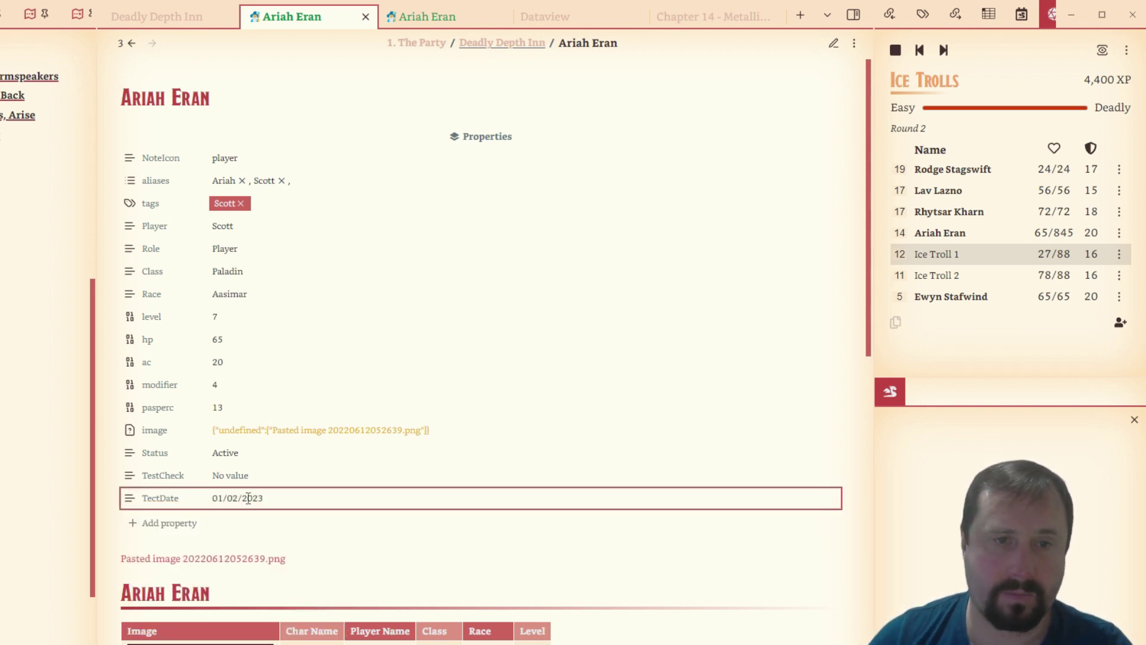
click(130, 500)
mouse_move(218, 527)
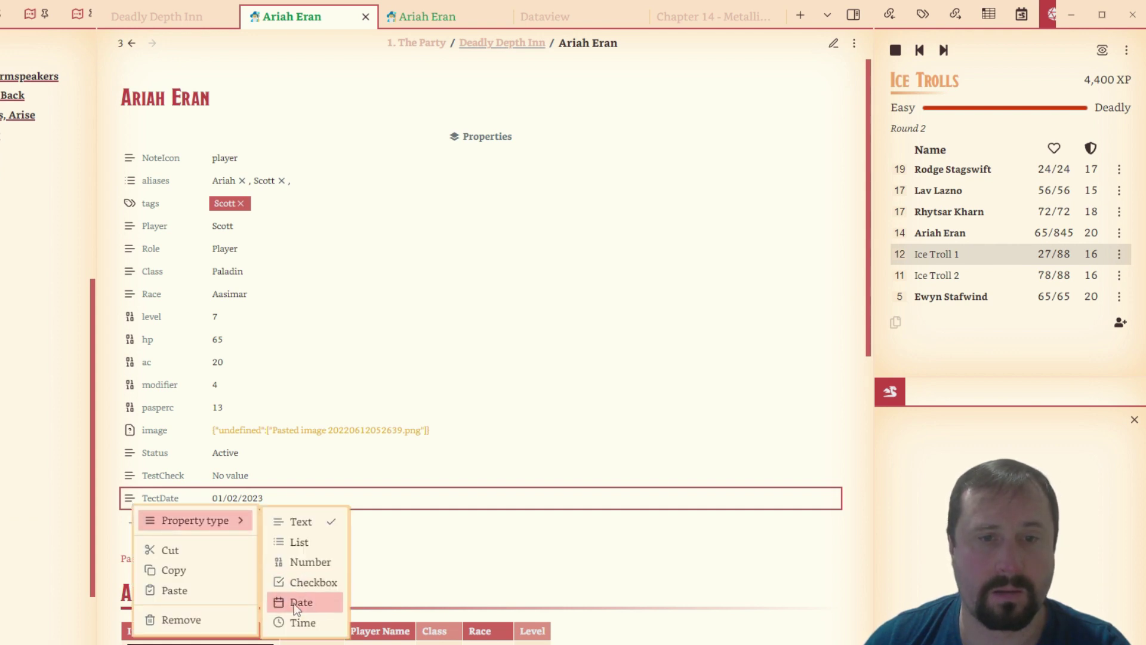
click(295, 603)
click(419, 498)
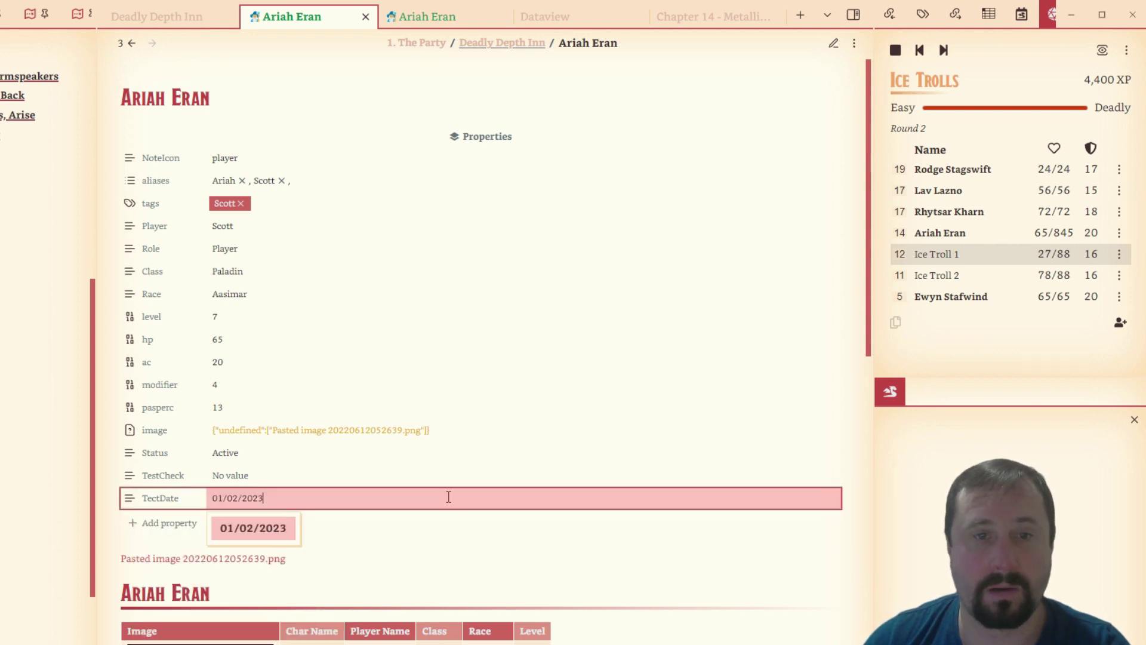
- Check how the TectDate property is written in the note's source, then return to the reading view
click(160, 495)
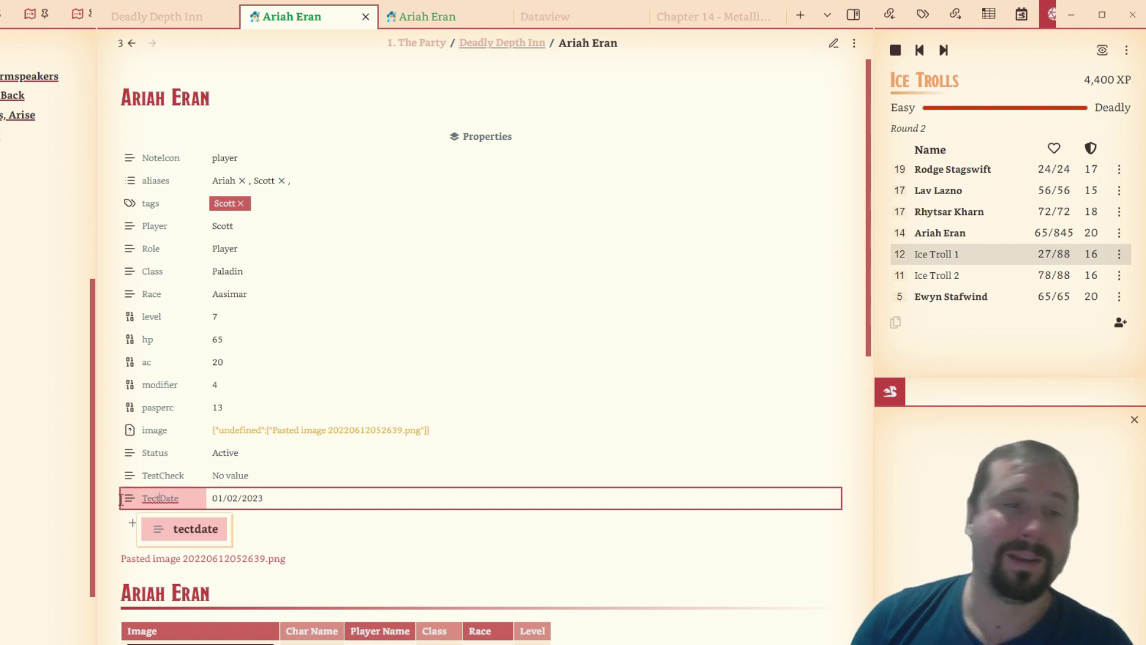
click(491, 538)
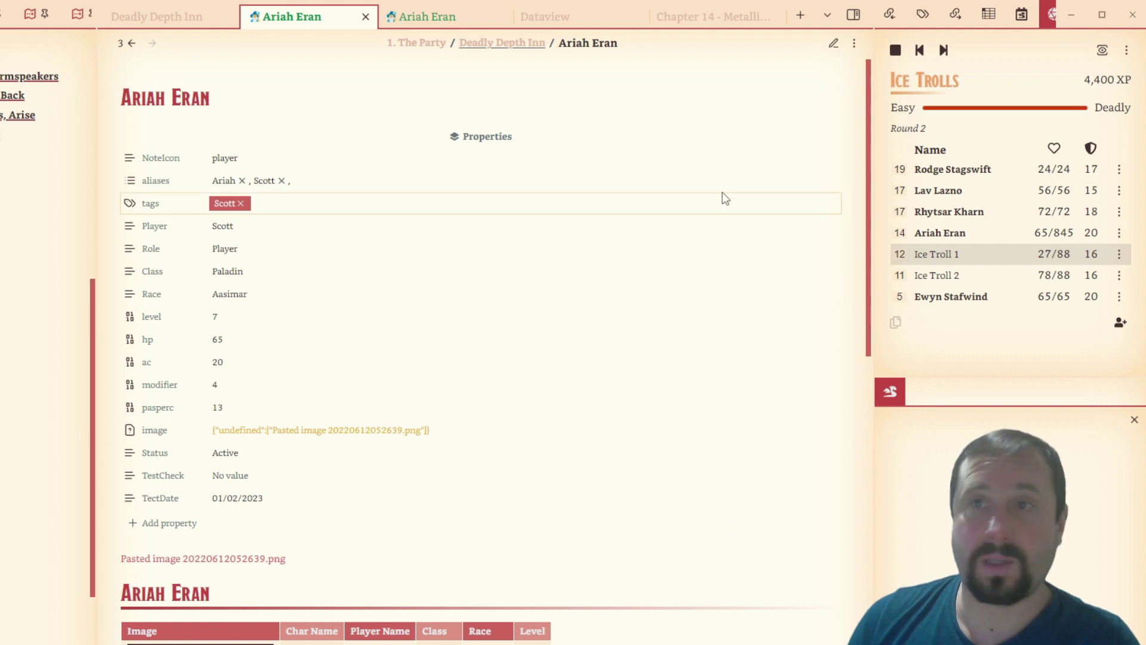
click(833, 44)
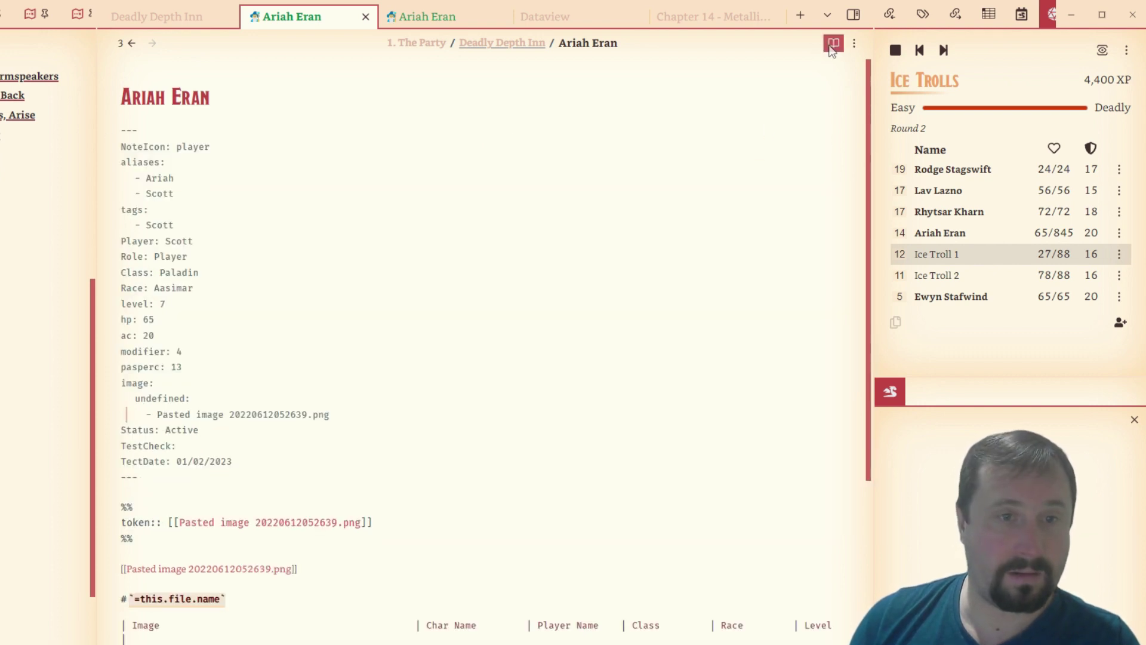
click(833, 44)
click(282, 497)
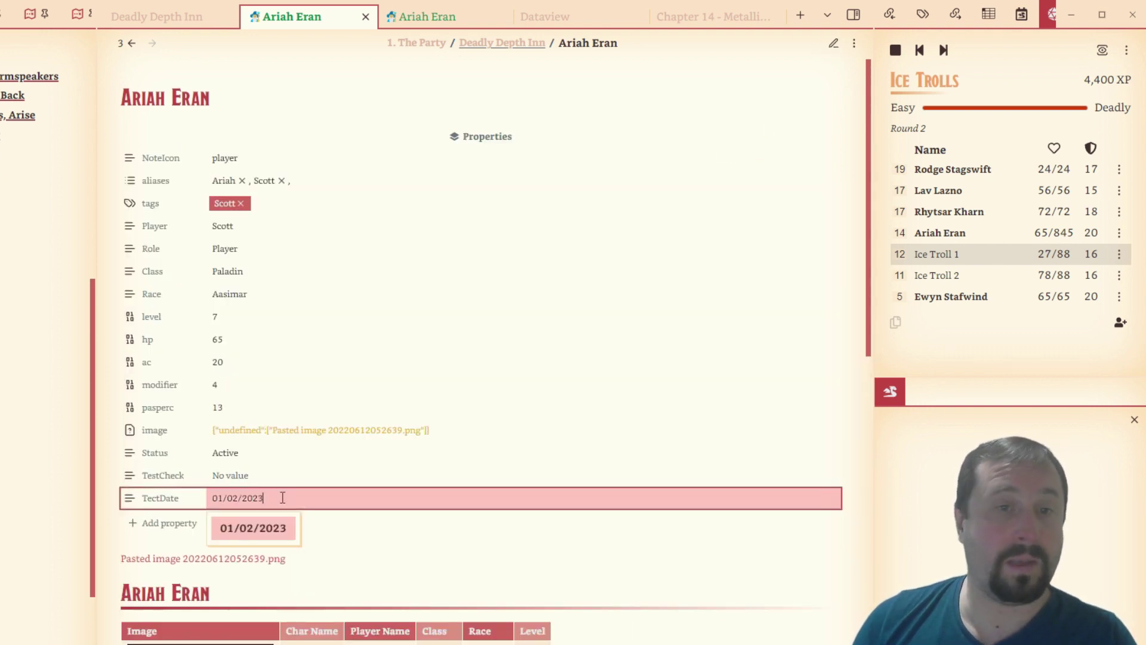
- Review the property types offered for TectDate without changing its type
click(130, 498)
mouse_move(157, 520)
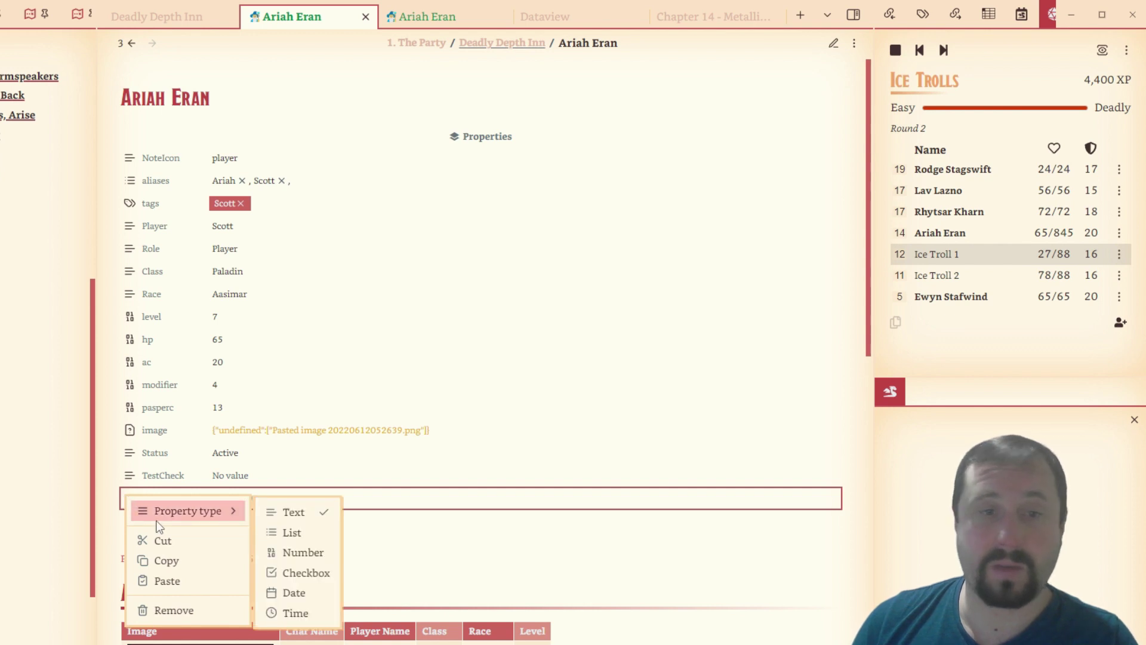
mouse_move(200, 513)
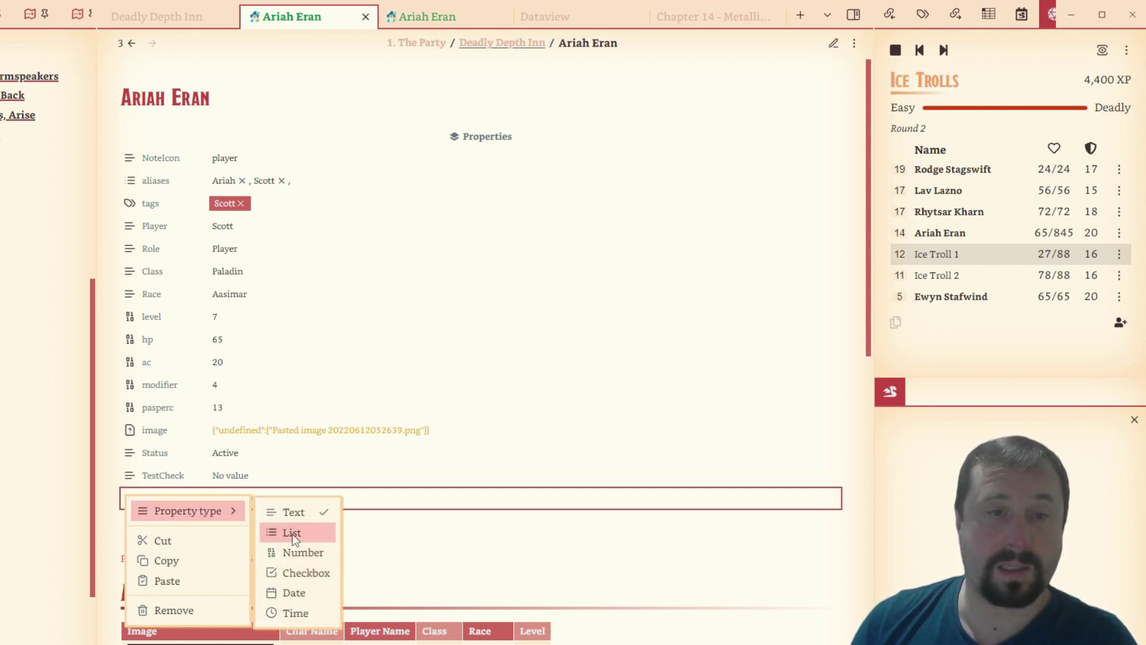
key(Escape)
click(130, 499)
mouse_move(207, 518)
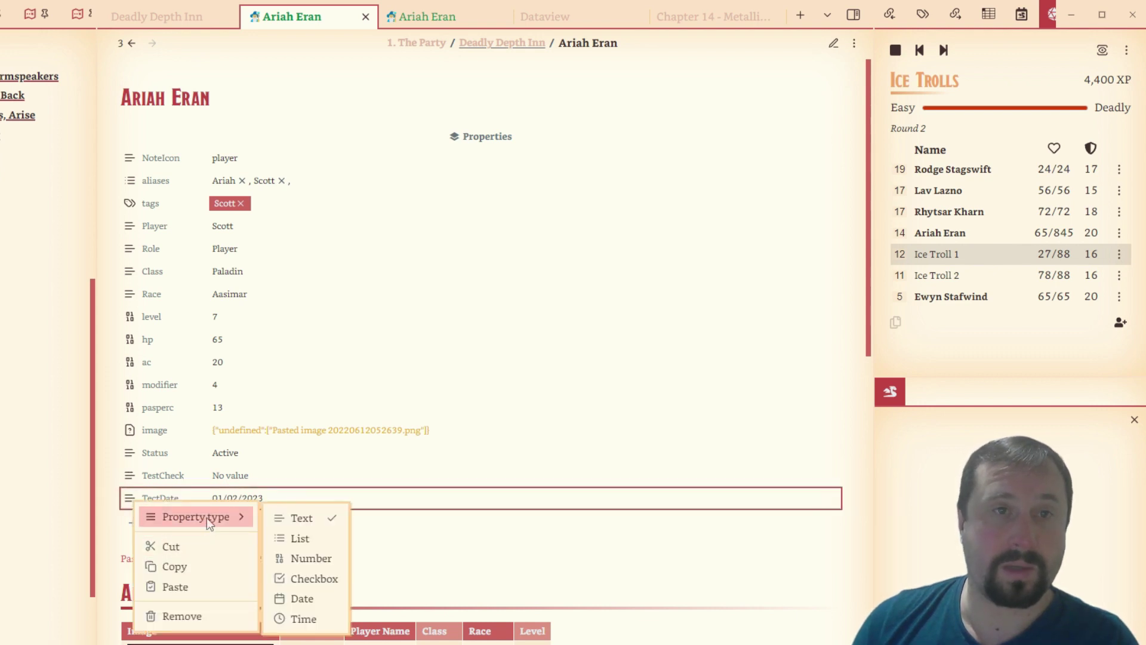
key(Escape)
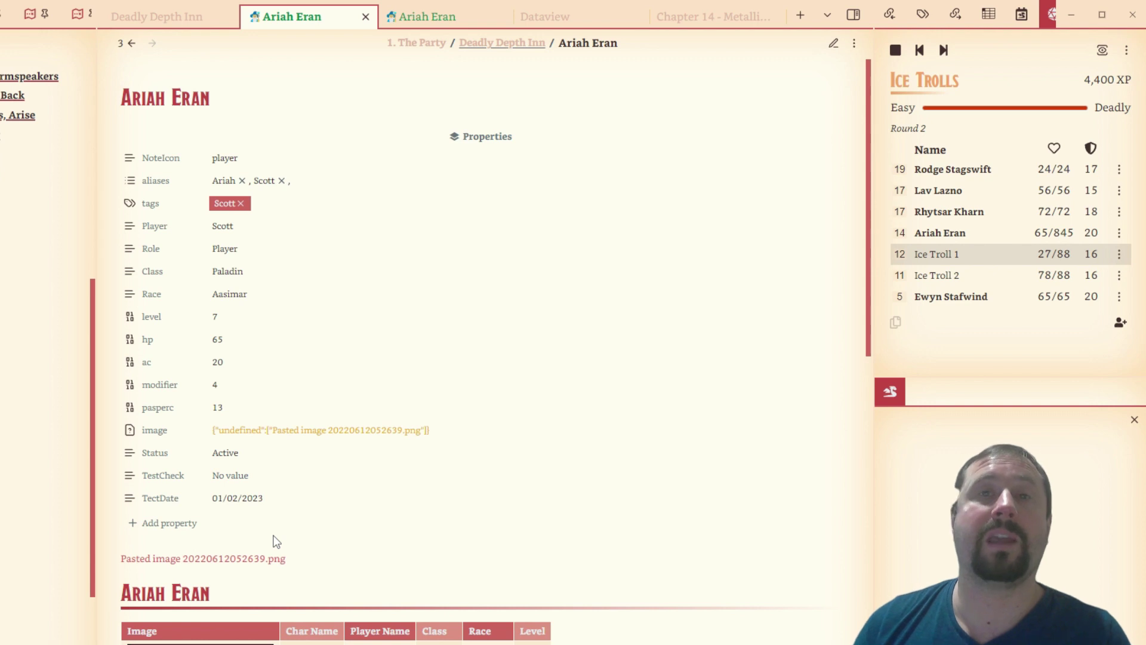
- Remove the TectDate and TestCheck properties from the note
click(127, 499)
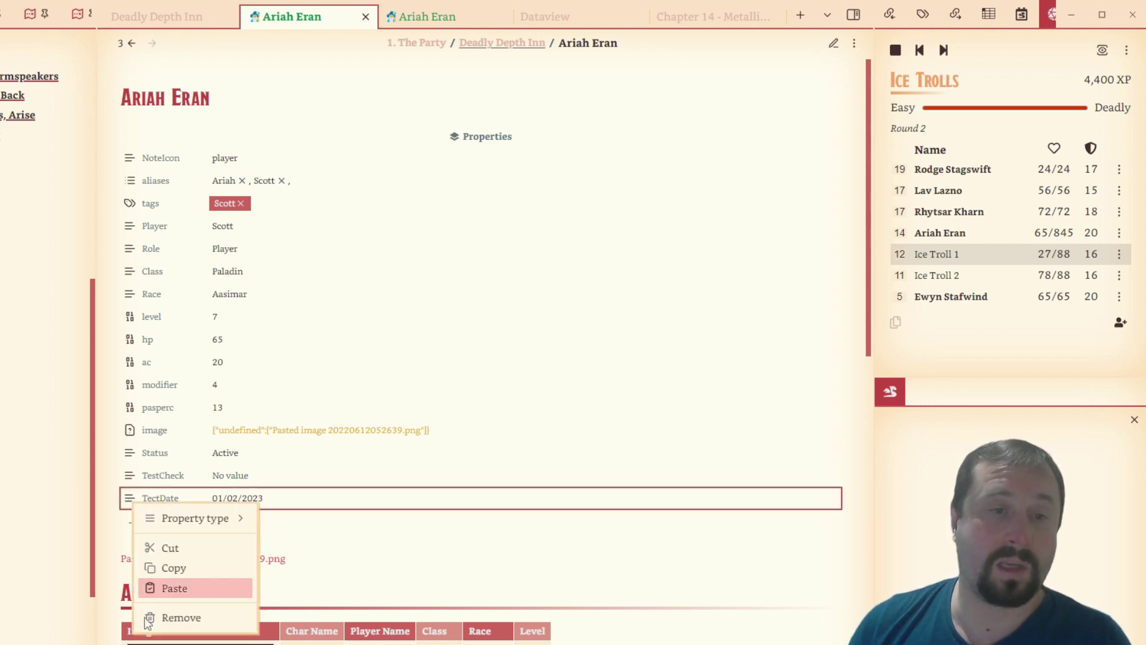
click(163, 619)
click(128, 471)
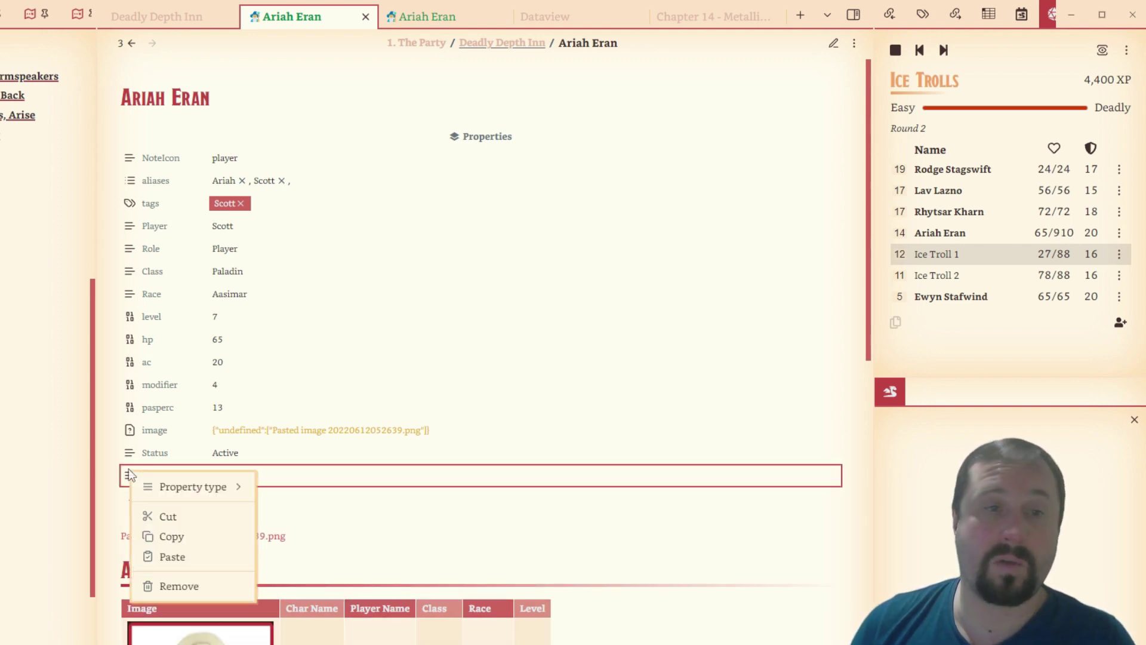
click(161, 586)
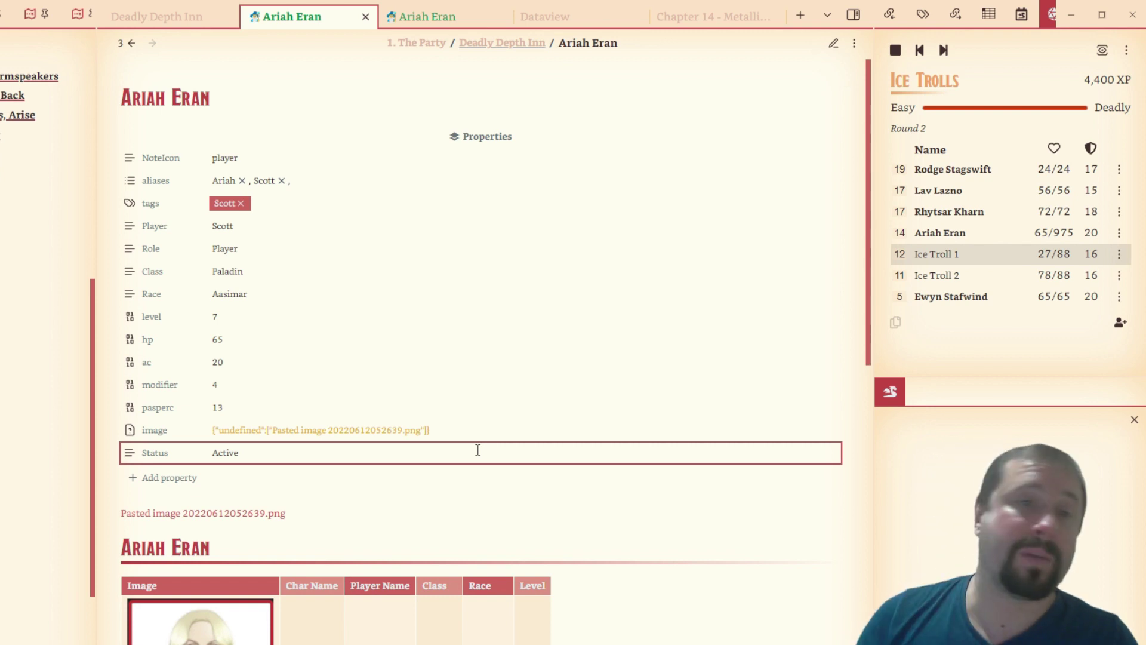
- View the property types available for the Race property and close the options without choosing one
click(129, 294)
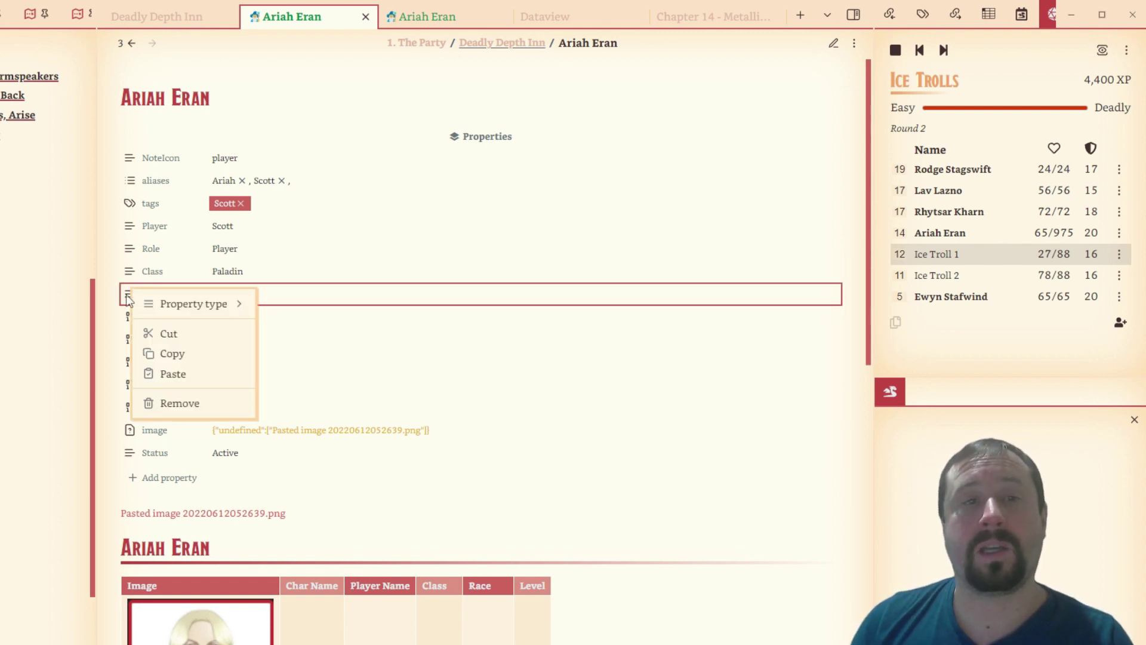
mouse_move(209, 302)
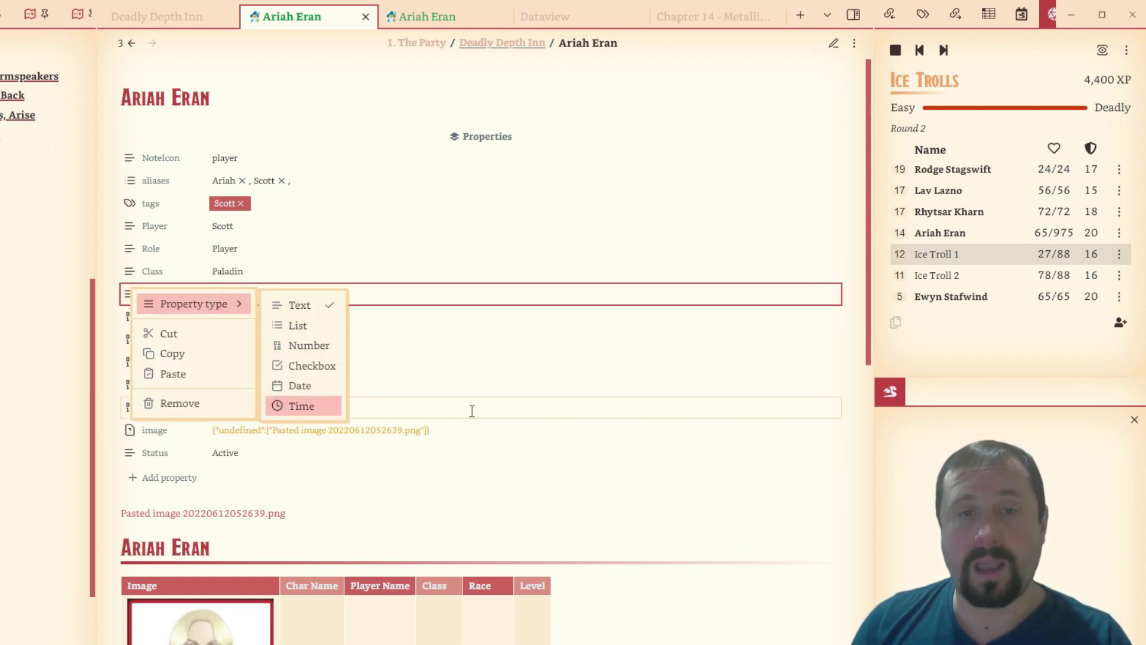
click(844, 327)
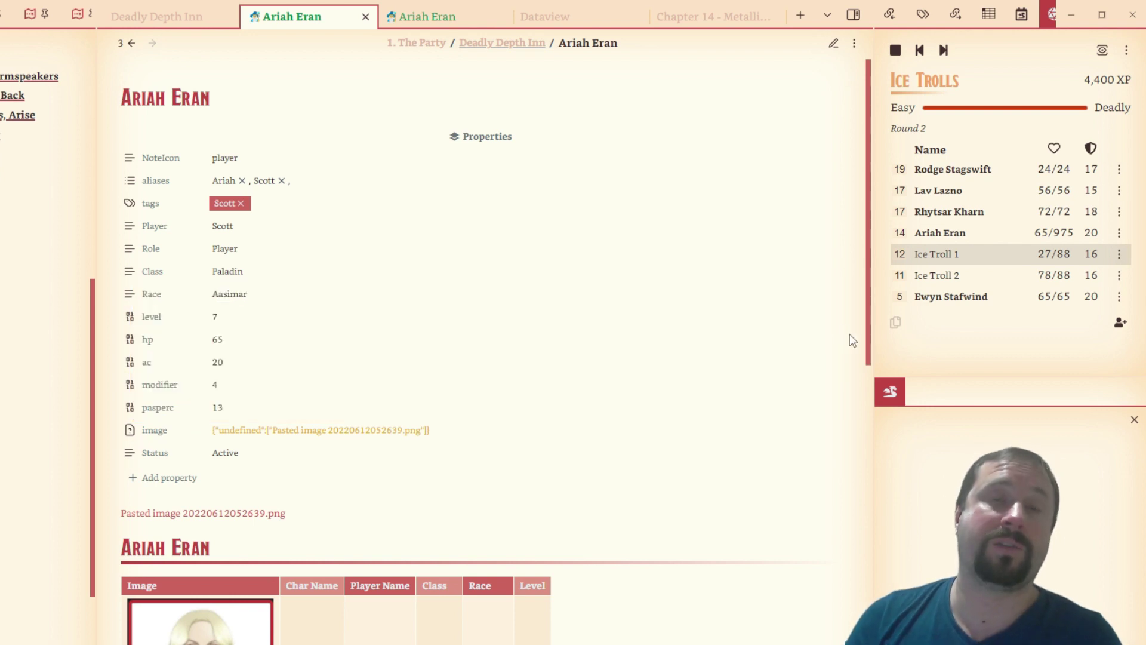
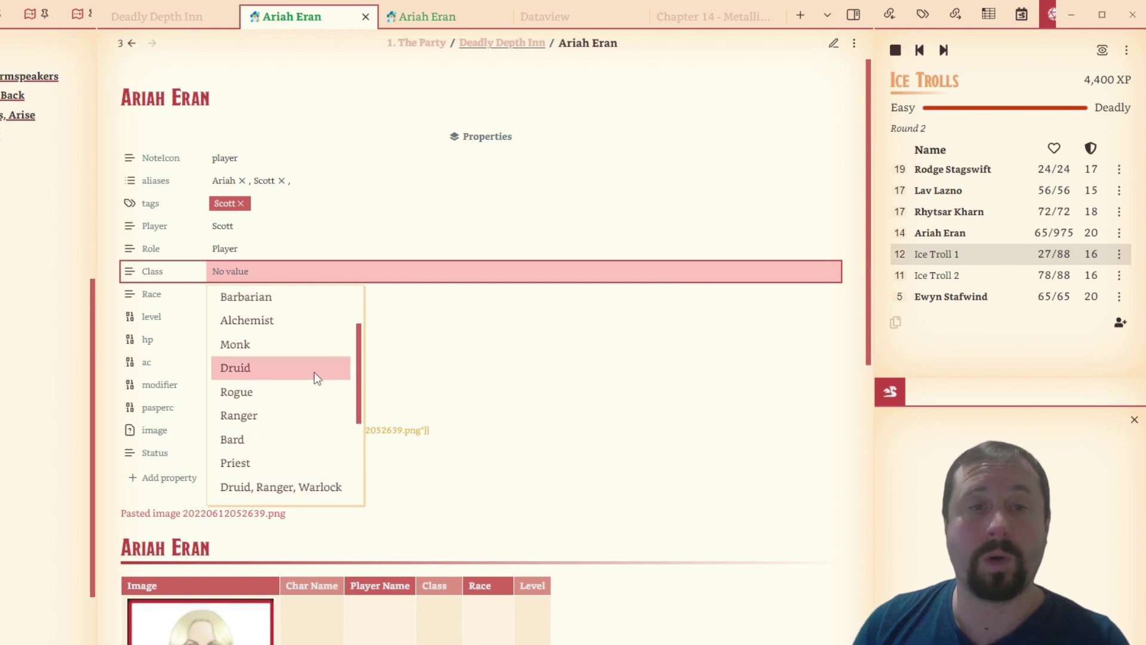
- Browse the suggested values for the empty Class property and choose Paladin
scroll(282, 391, up, 4)
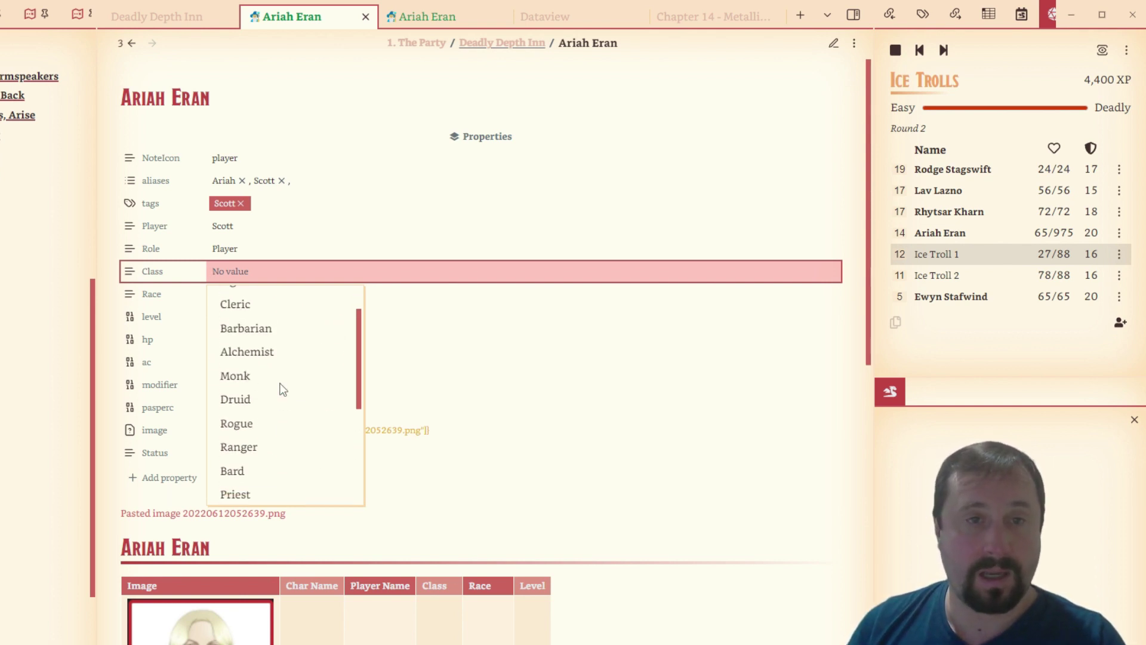
scroll(282, 376, down, 1)
scroll(278, 368, up, 2)
scroll(276, 367, down, 5)
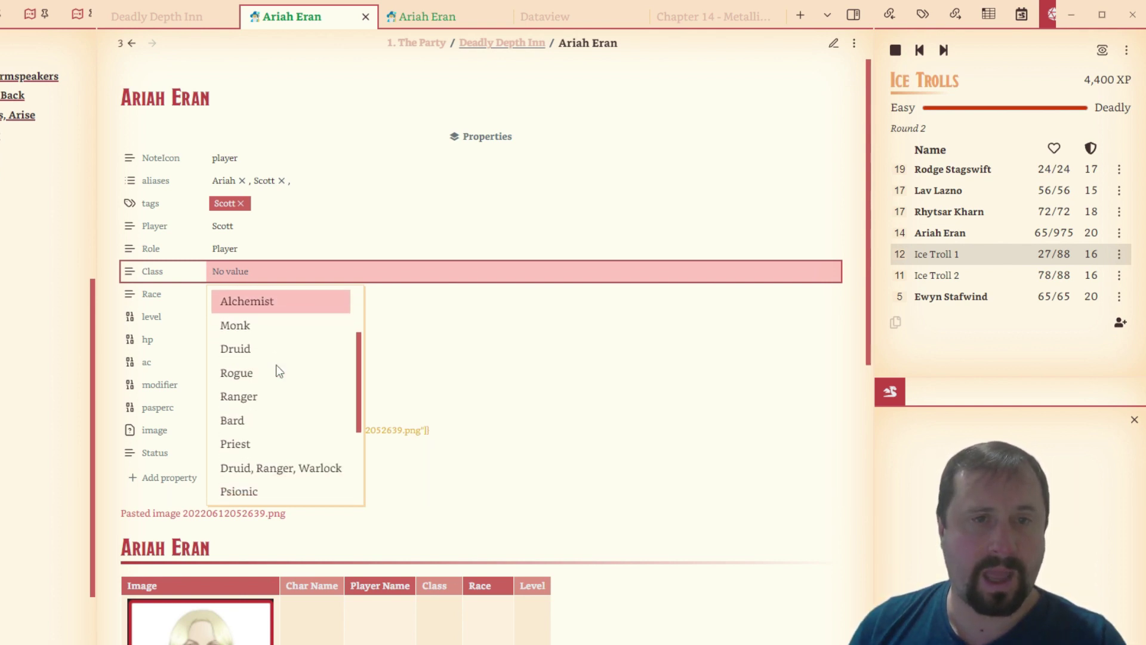
click(274, 415)
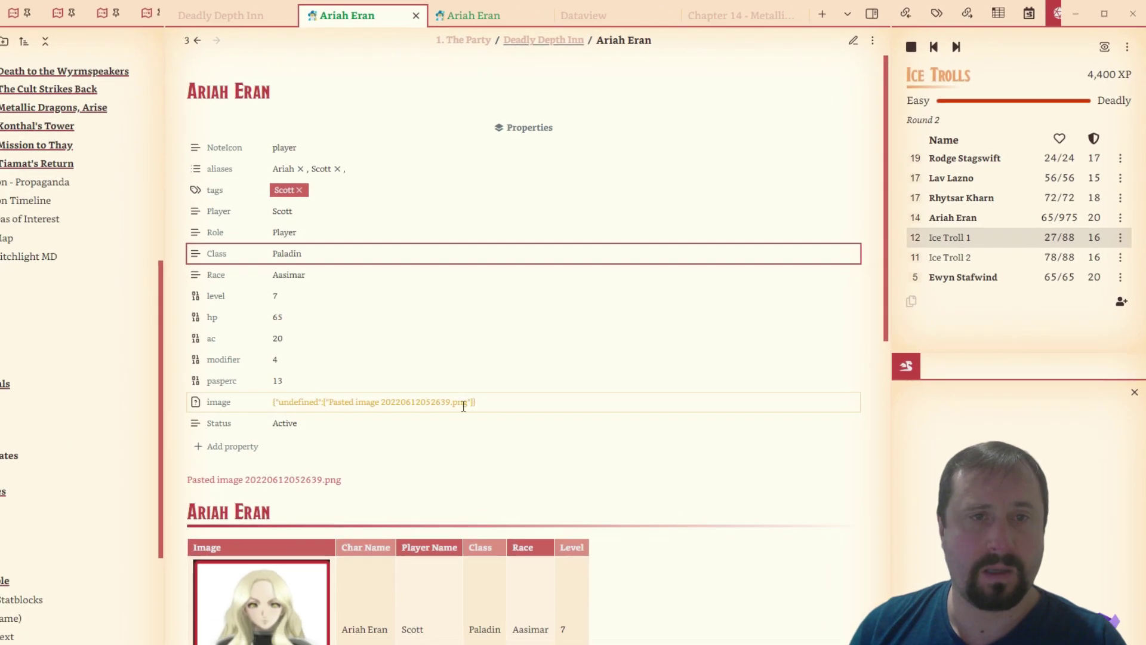
- Turn off the Various Complements community plugin in the settings and return to the note
key(ctrl+comma)
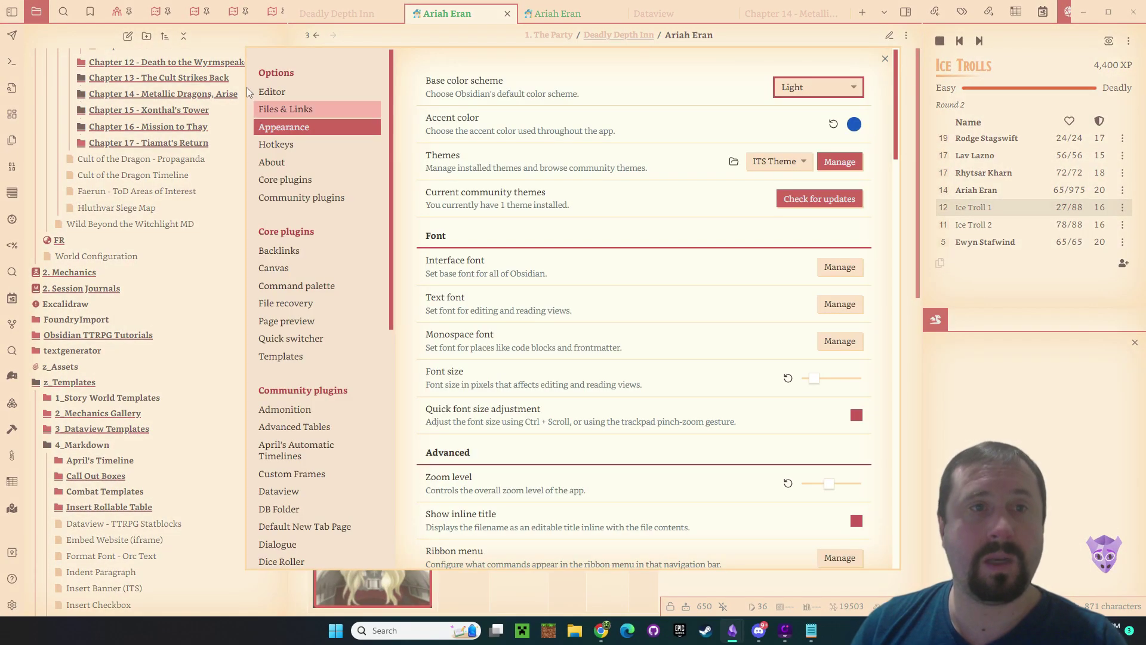
click(311, 197)
scroll(738, 266, down, 10)
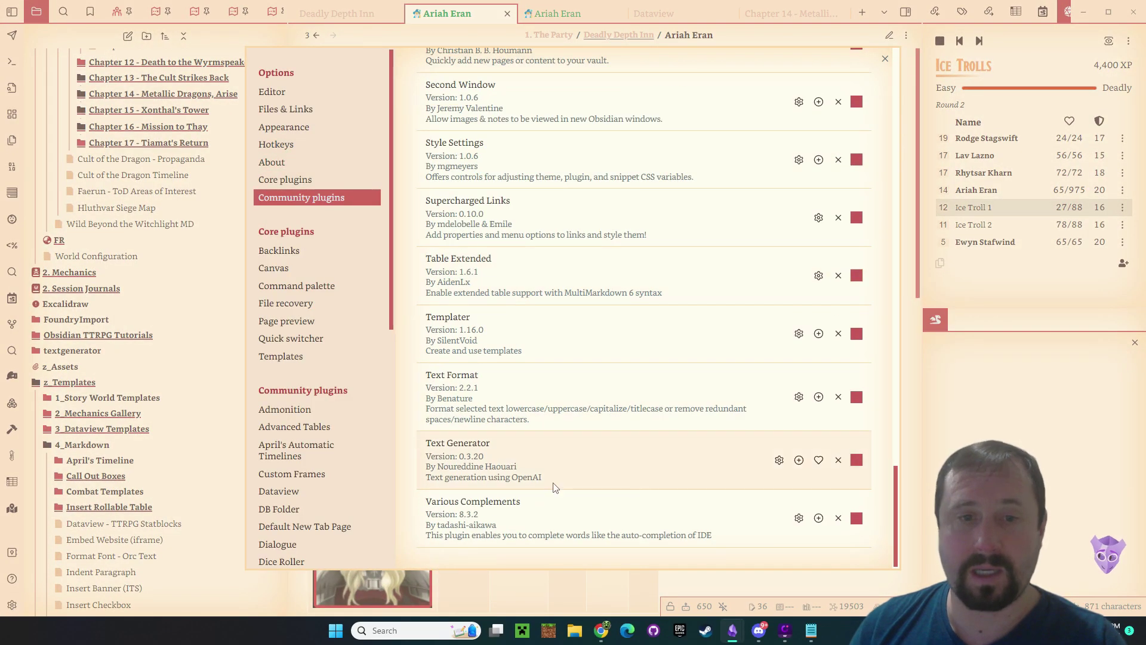
click(856, 518)
click(953, 421)
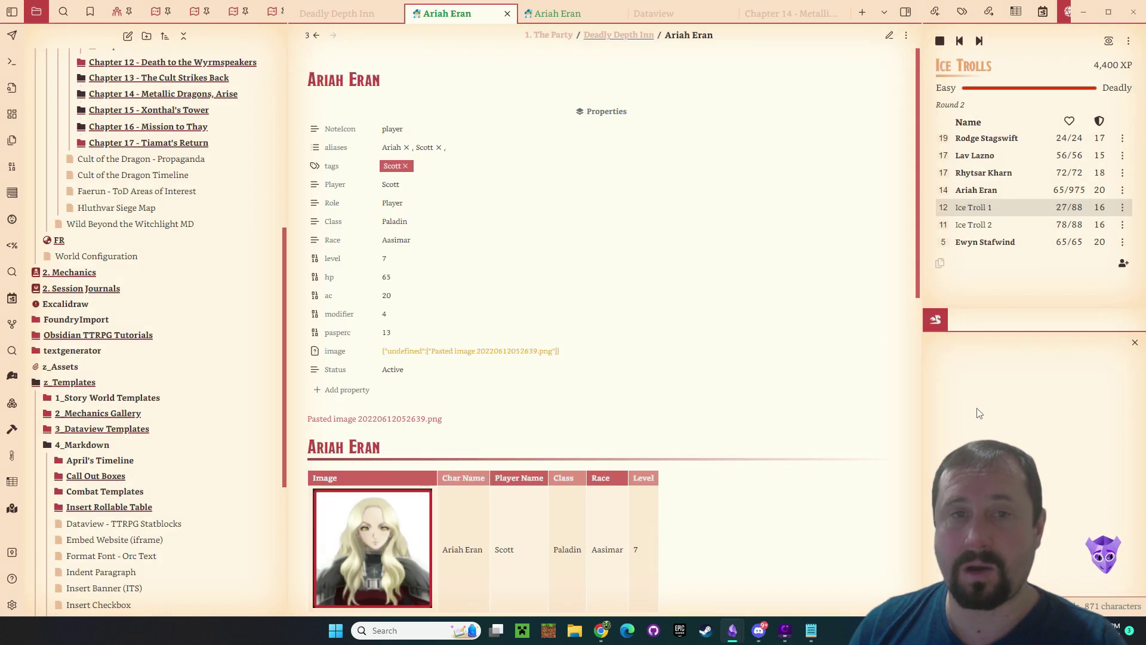
- Clear the Class property and pick Paladin again from its suggested values
click(404, 225)
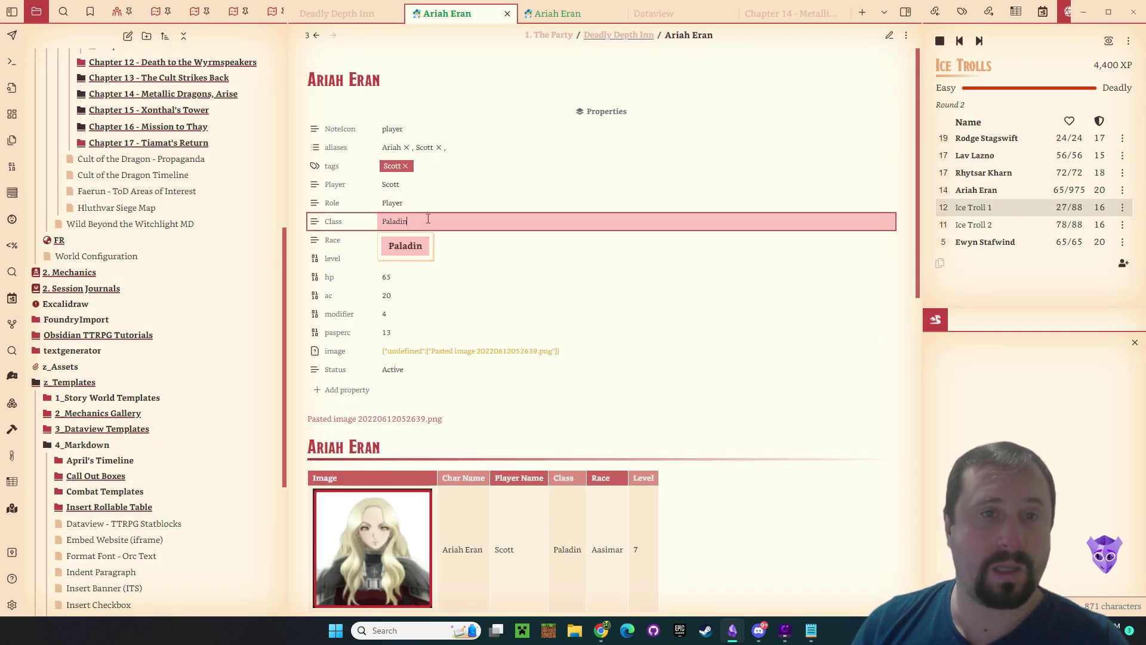
key(ctrl+a)
key(BackSpace)
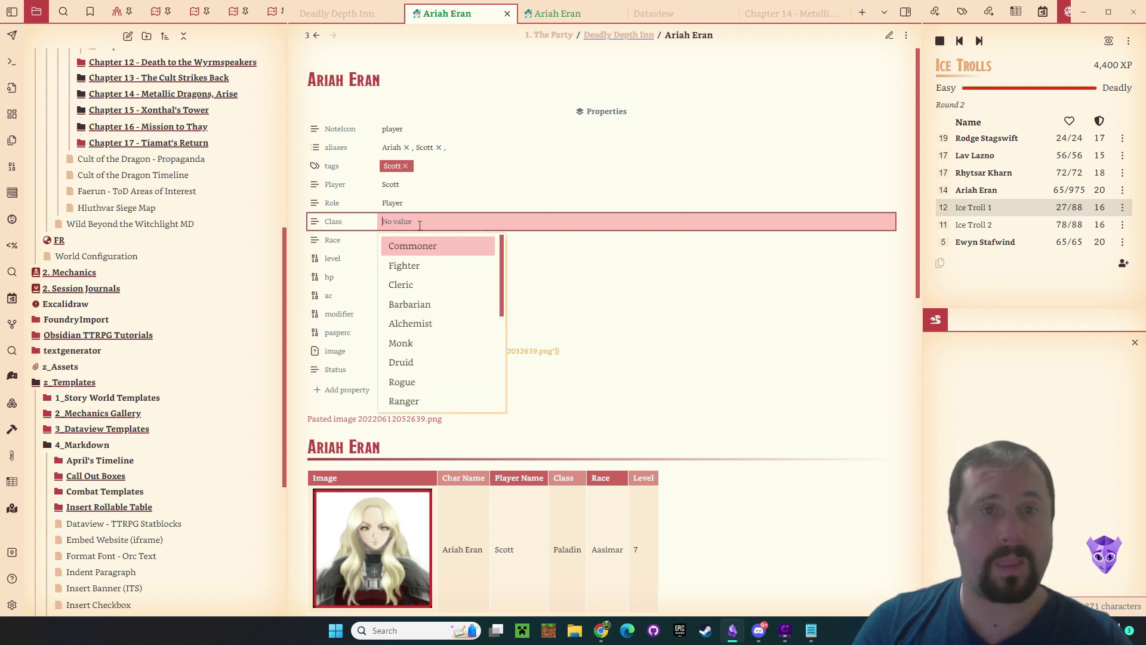
scroll(463, 305, down, 5)
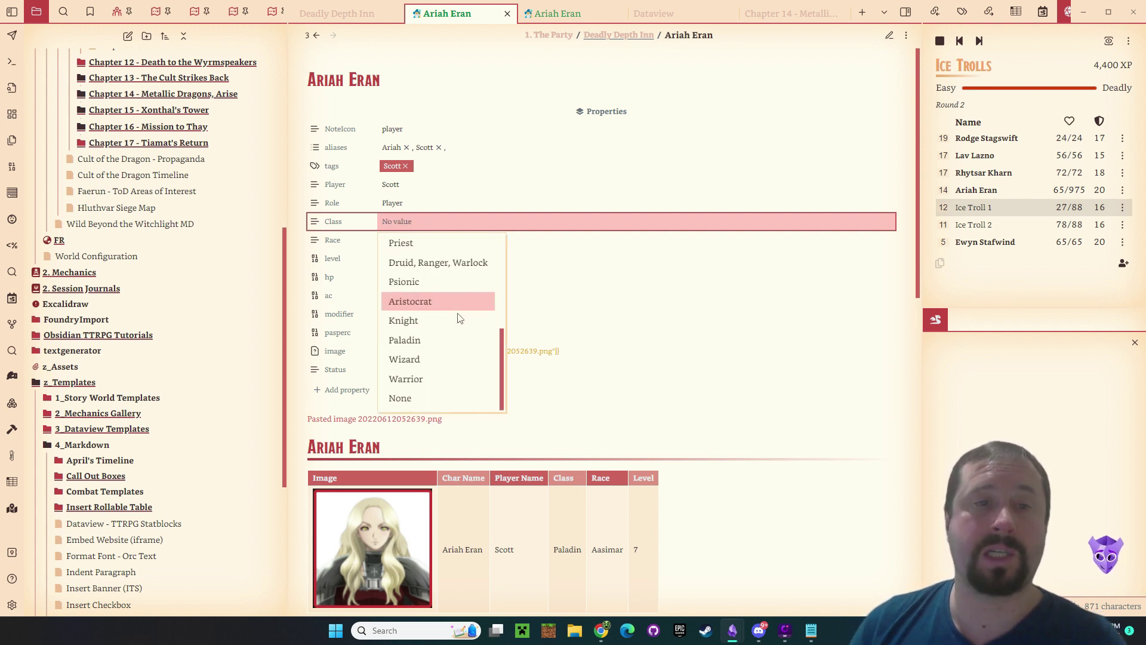
click(418, 337)
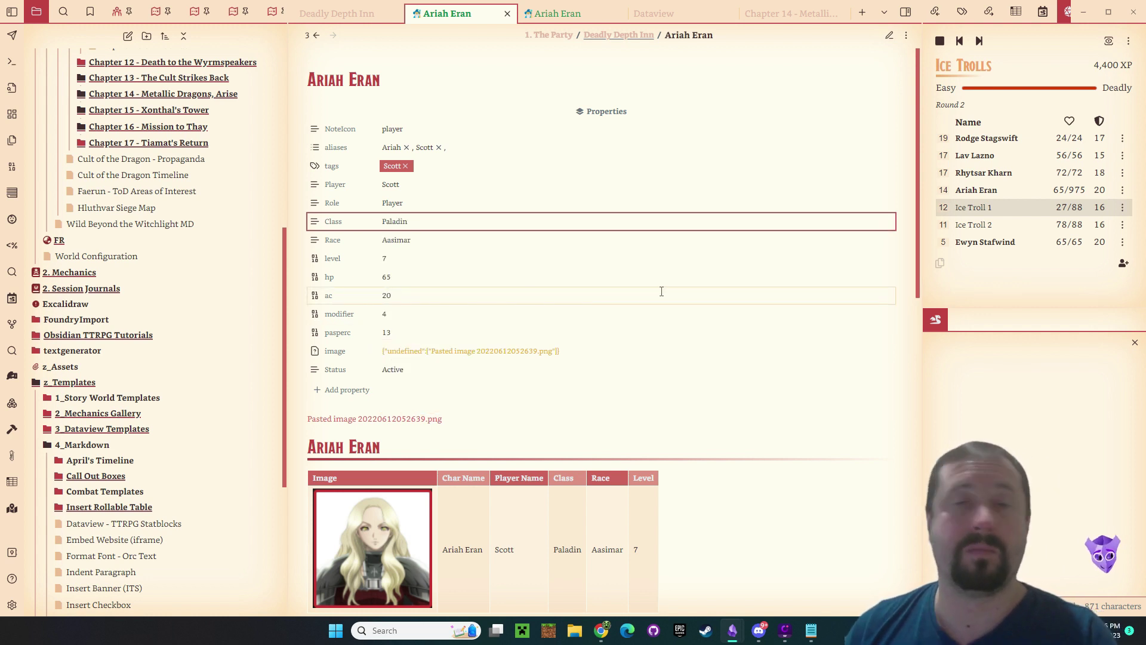
- Open and close the settings, then show the note's properties as source text
click(12, 605)
click(889, 60)
click(889, 35)
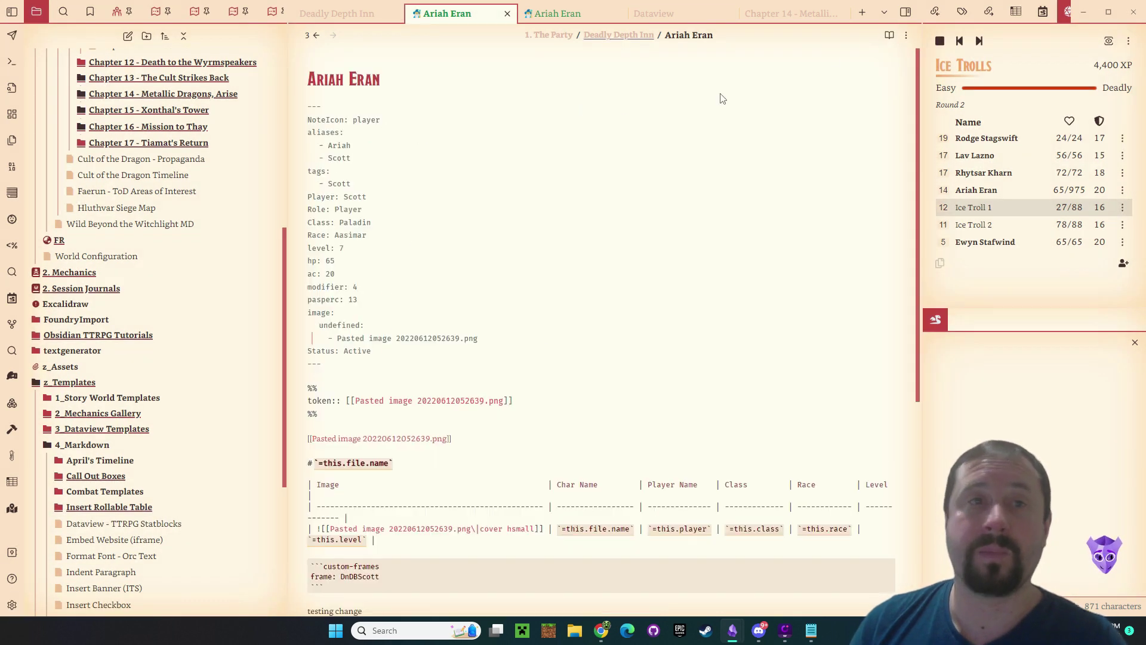
- Clear the Class value in the note's source text and retype it as Paladin
key(BackSpace)
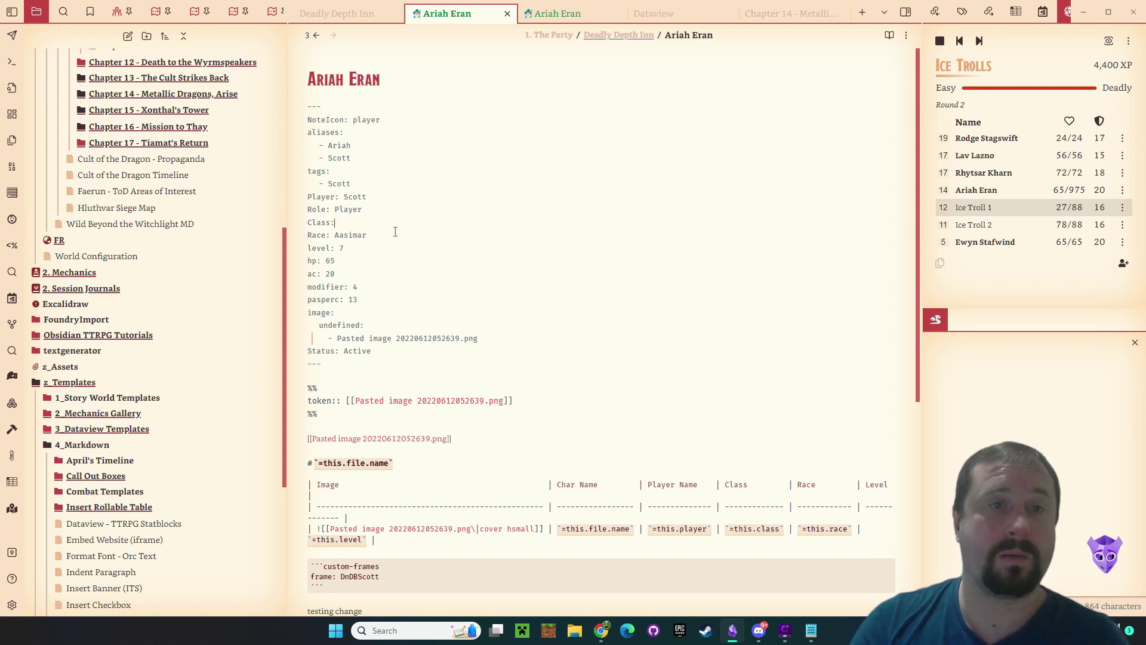
key(BackSpace)
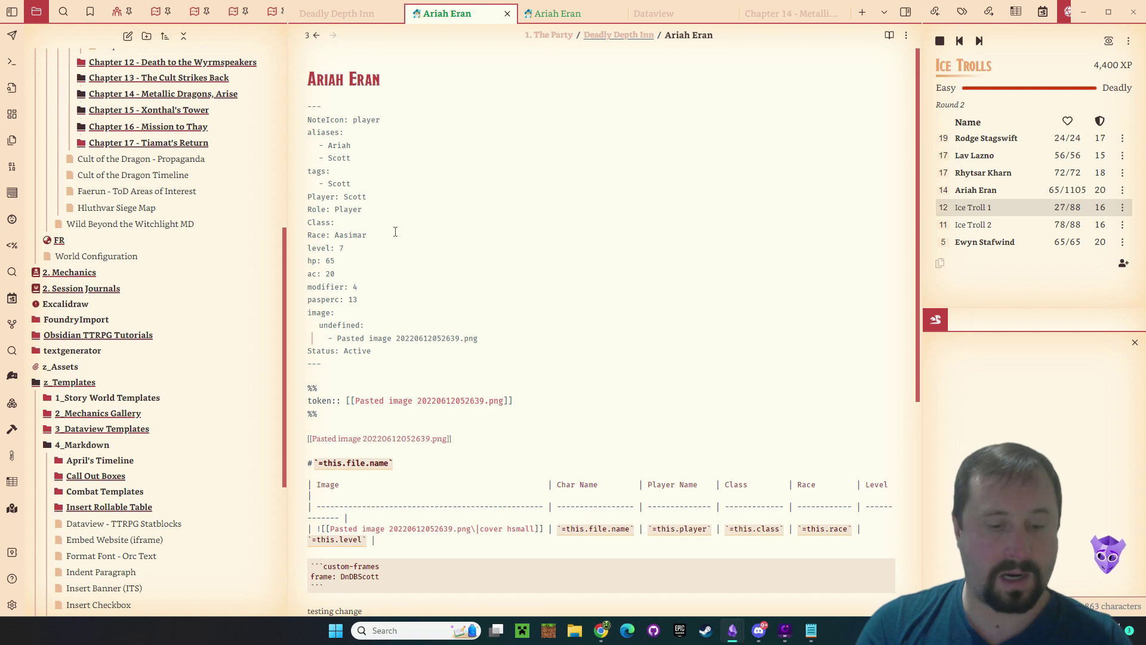
text(Pala)
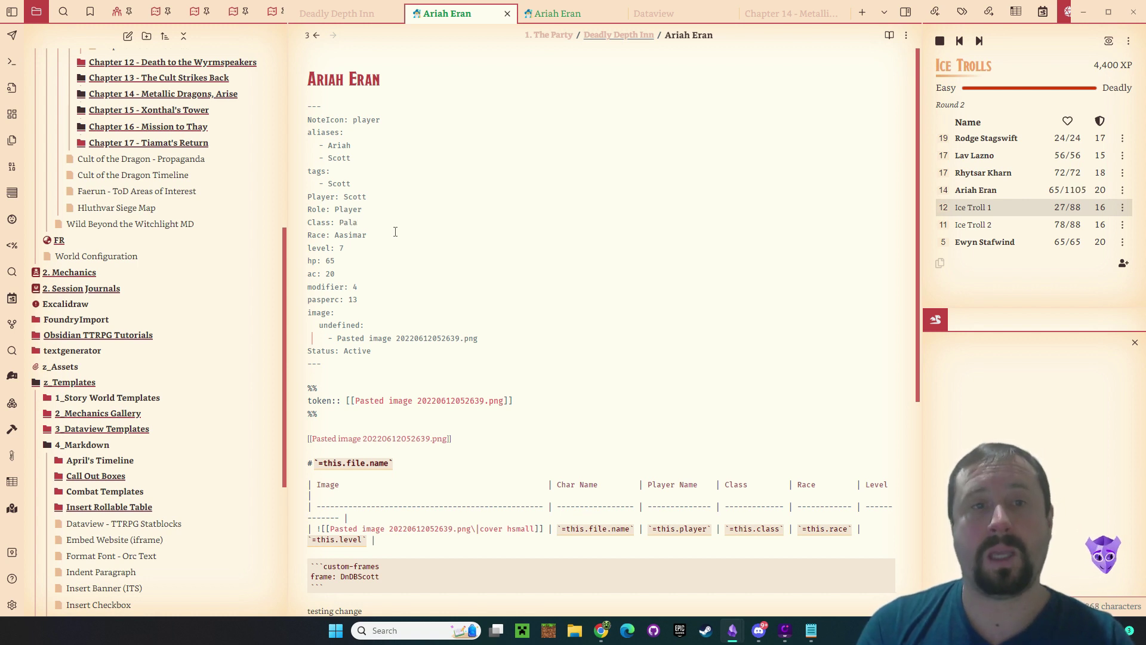
text(din)
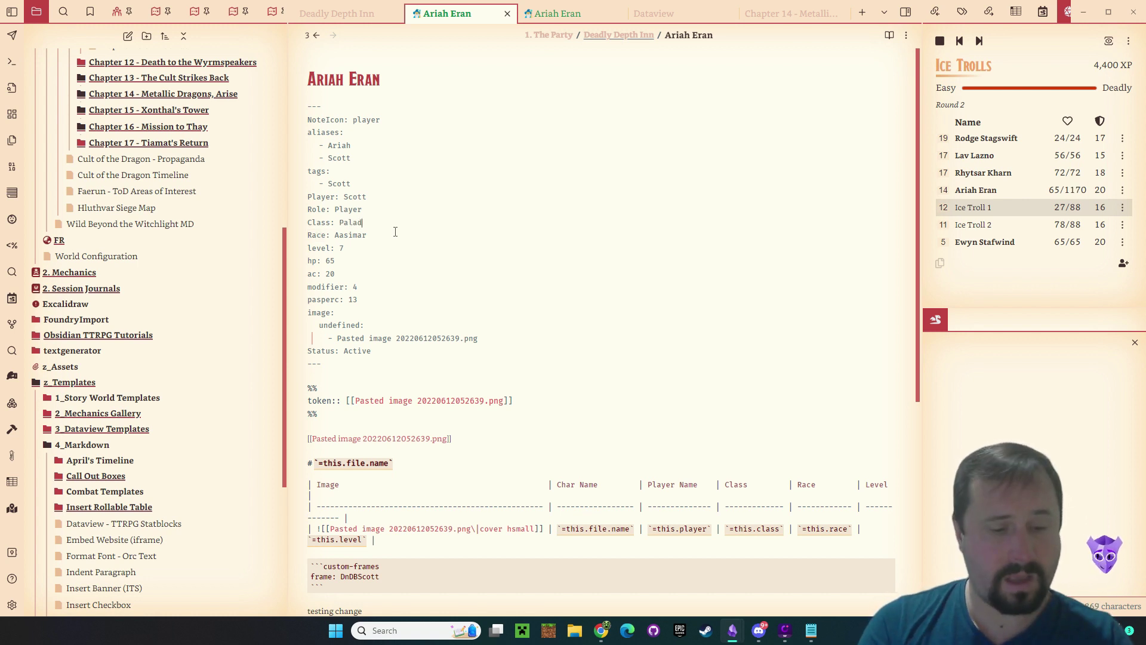
- Turn the Various Complements community plugin on in the settings and return to the note's reading view
click(11, 605)
scroll(810, 457, down, 15)
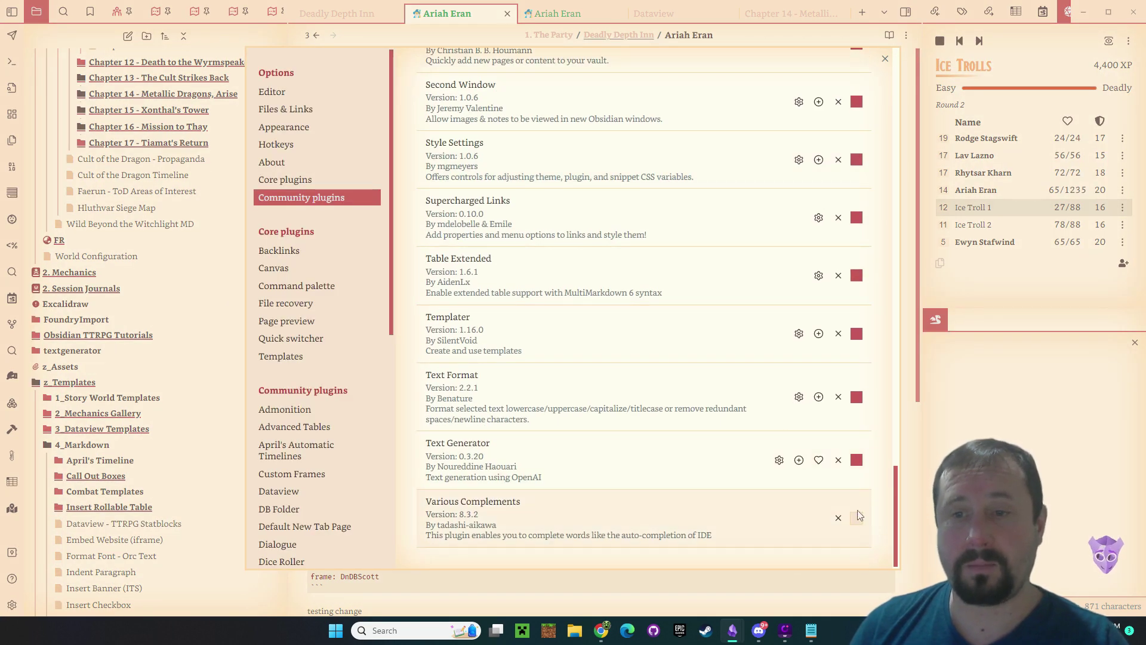
key(Escape)
key(ctrl+e)
key(ctrl+e)
key(ctrl+e)
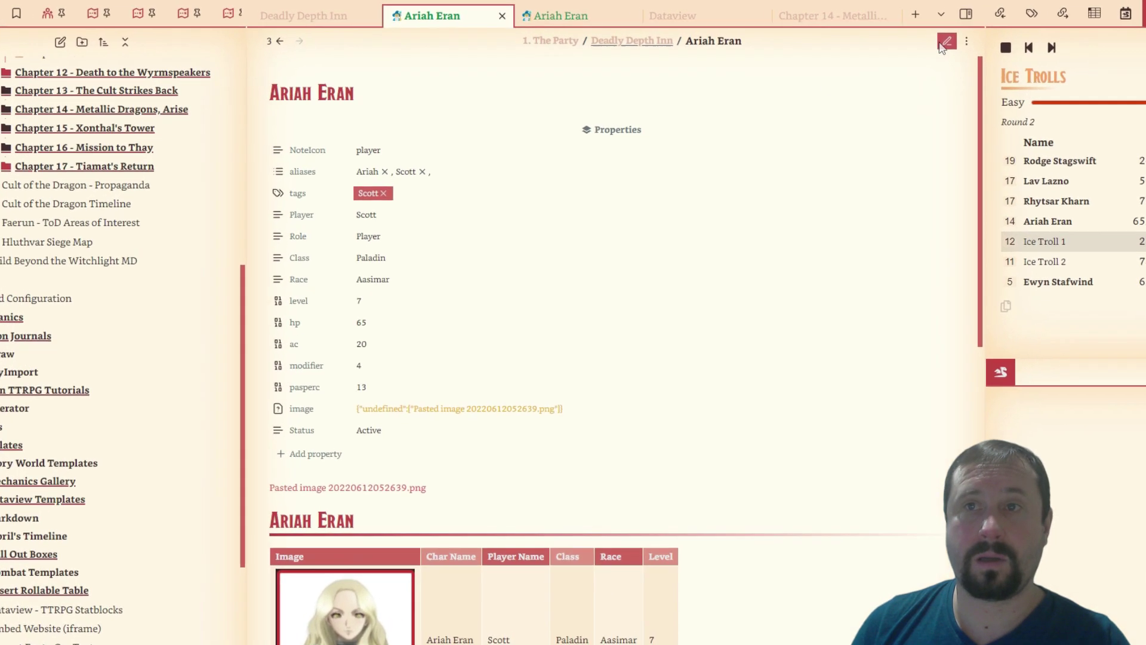
- Show the note's source text, delete the Class value and enter Paladin again
click(1134, 59)
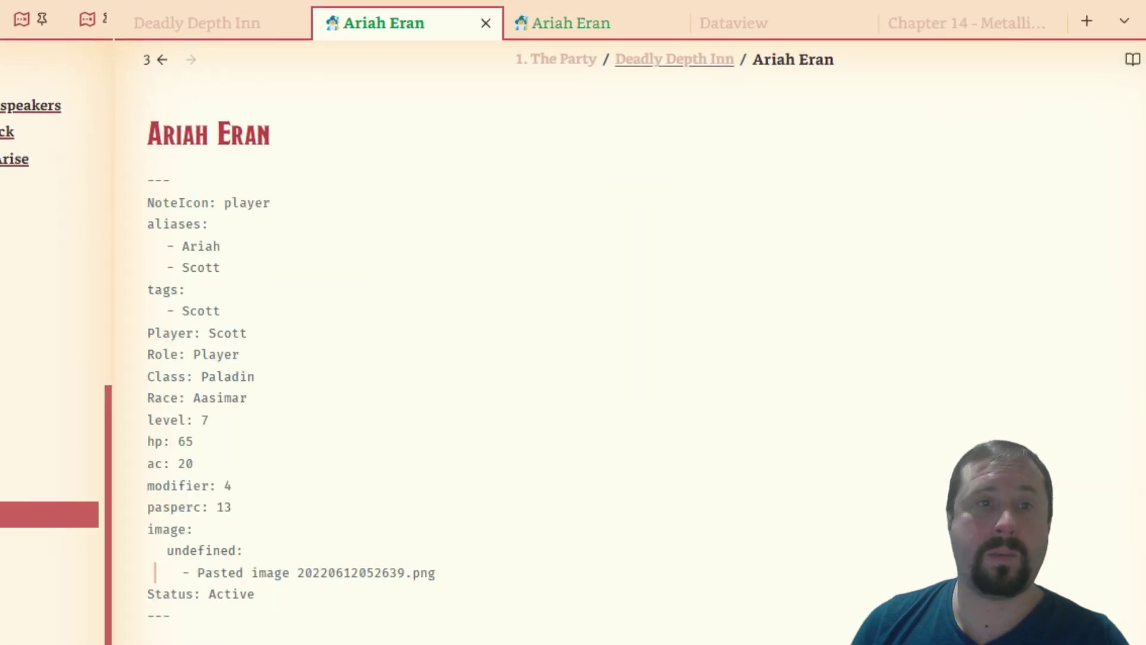
key(ctrl+Right)
key(ctrl+shift+Left)
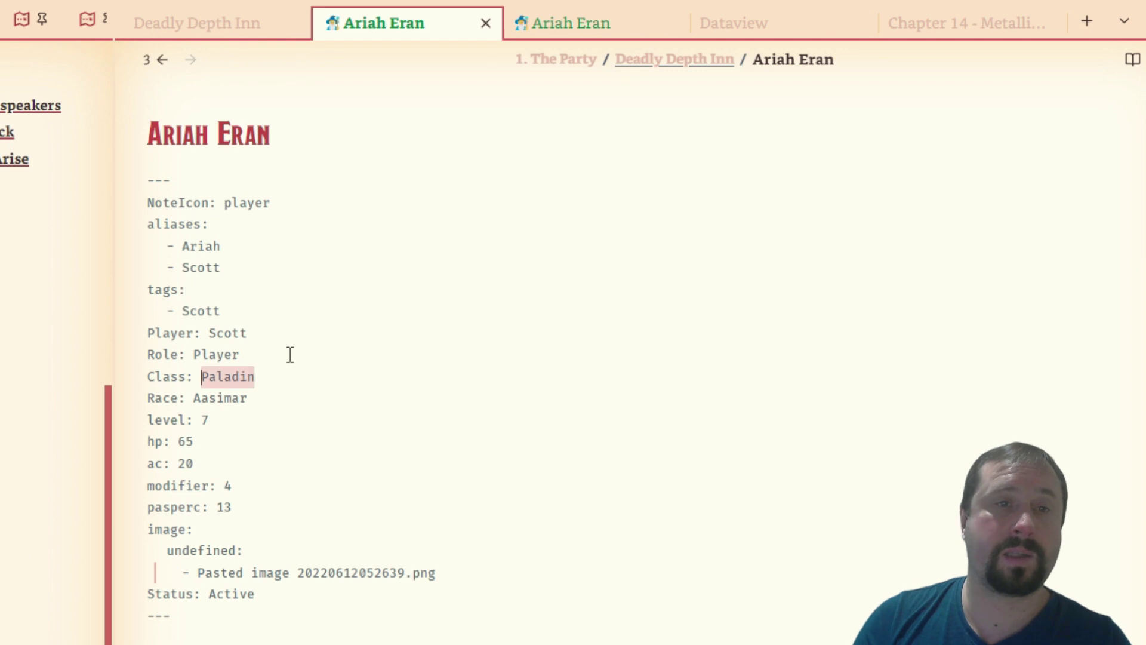
key(BackSpace)
text(Pa)
key(BackSpace)
key(BackSpace)
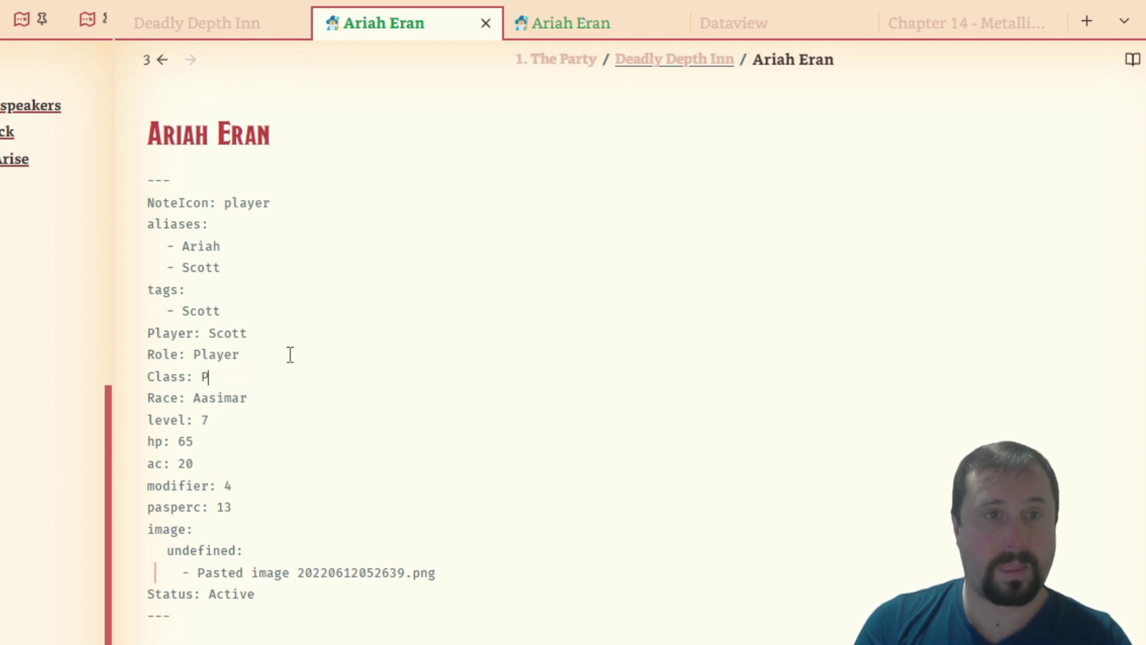
key(shift+Home)
text(Class: )
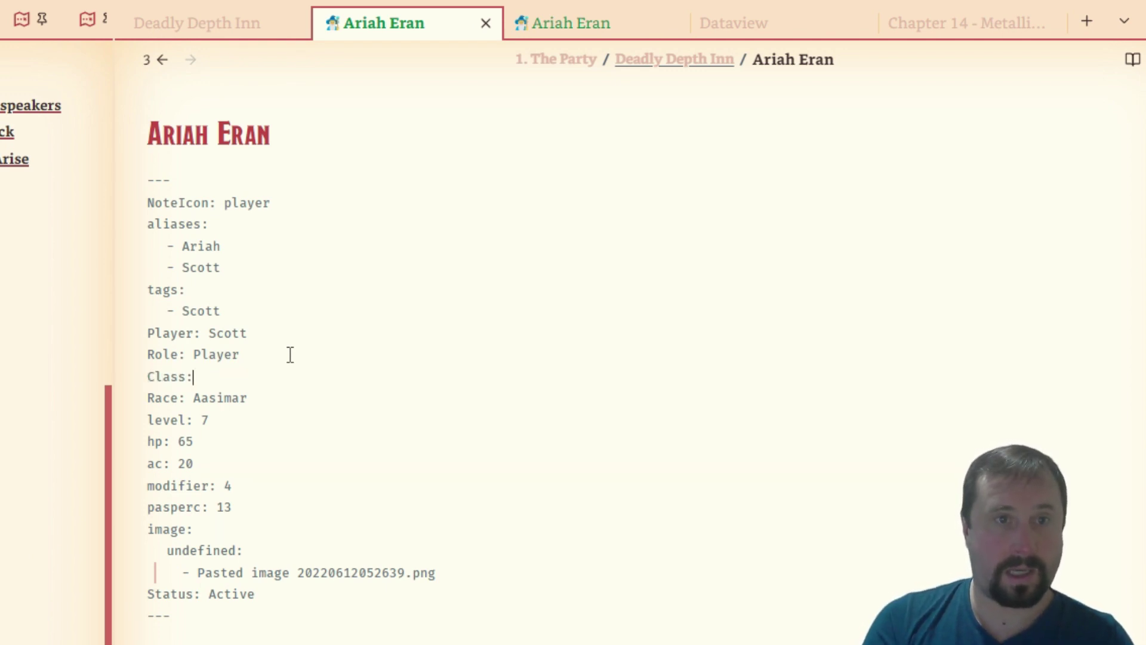
text(Pa)
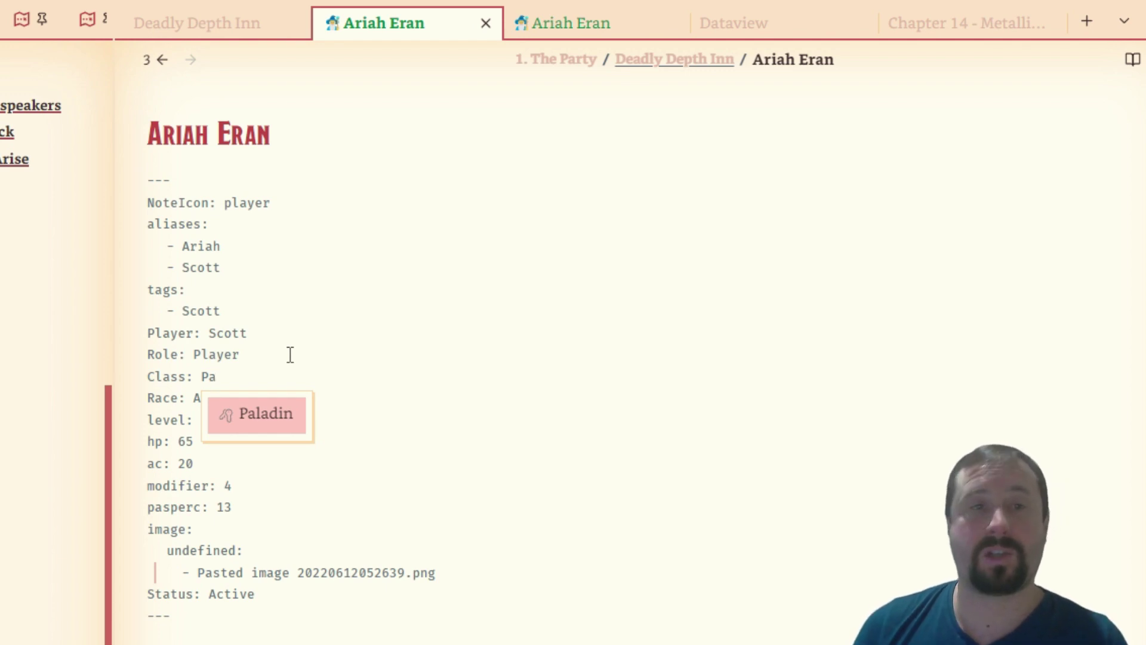
text(ladin)
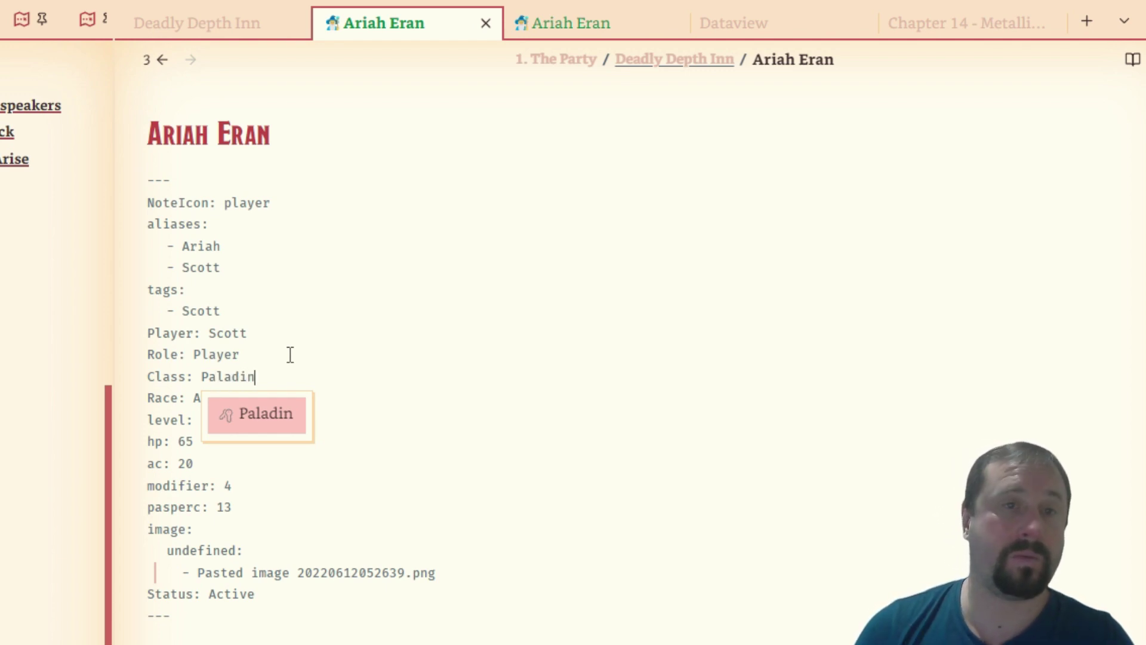
- Return to reading view, check the suggested values for the Class property, and collapse the Properties section
click(290, 354)
key(ctrl+e)
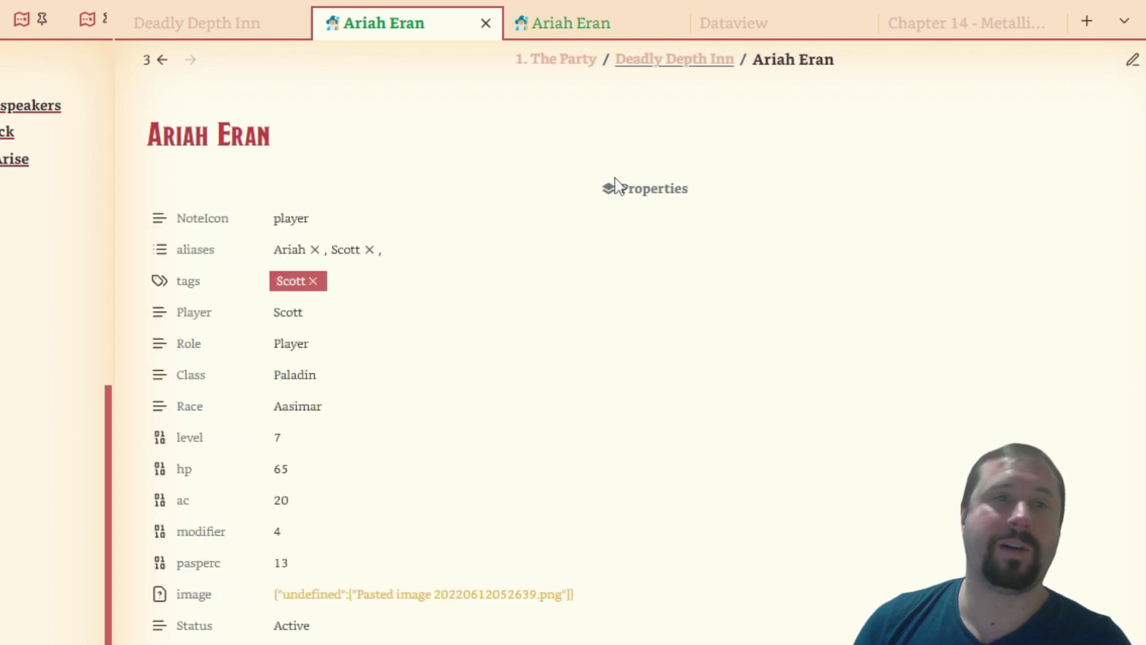
click(343, 376)
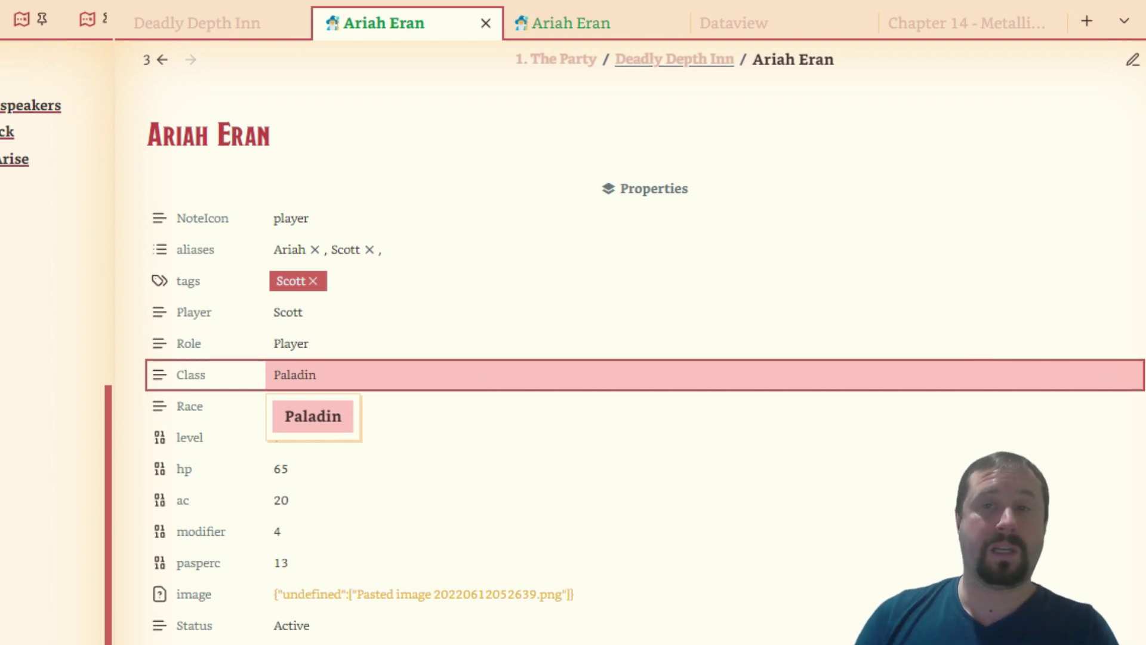
click(123, 382)
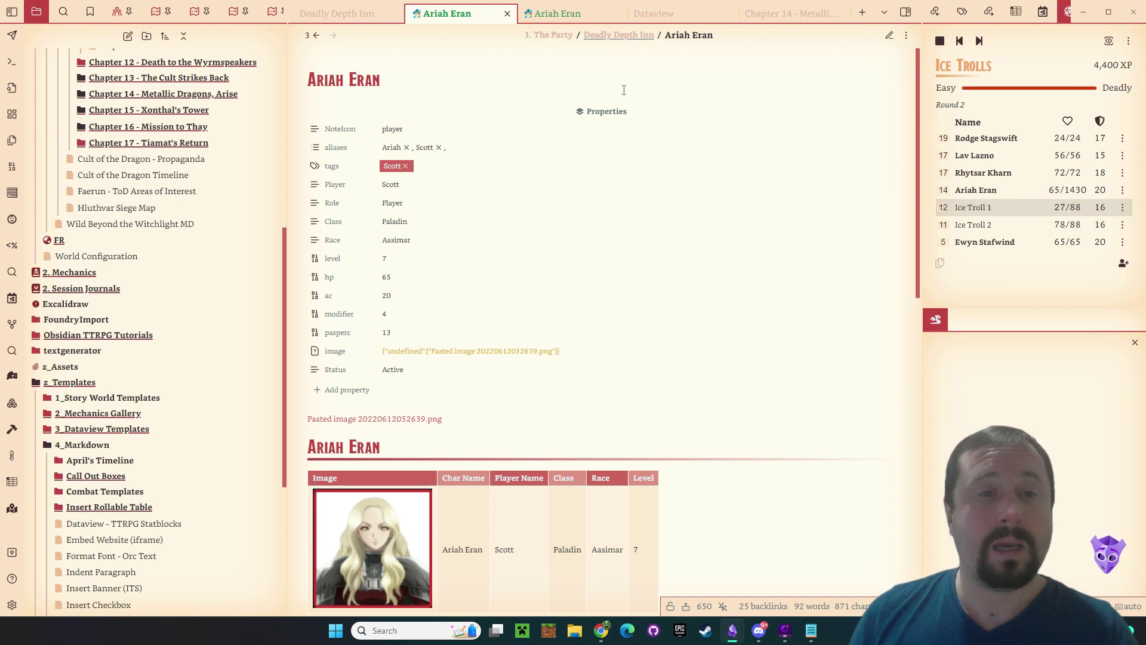
click(300, 114)
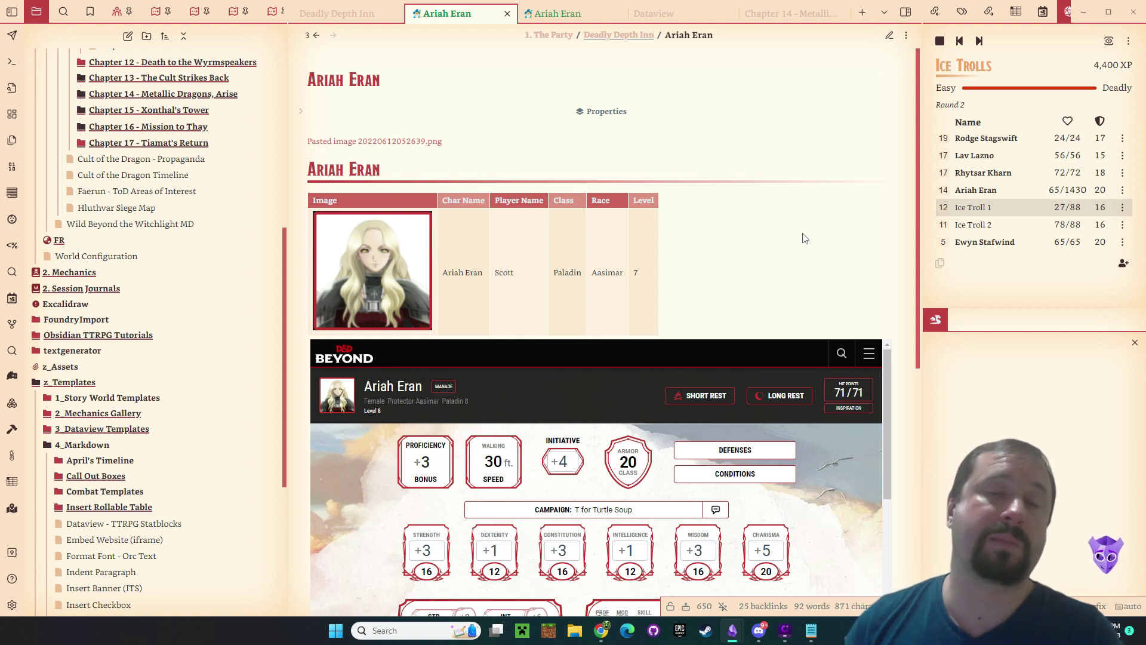
- Show the note's source text and highlight its frontmatter, including the NoteIcon line
click(889, 36)
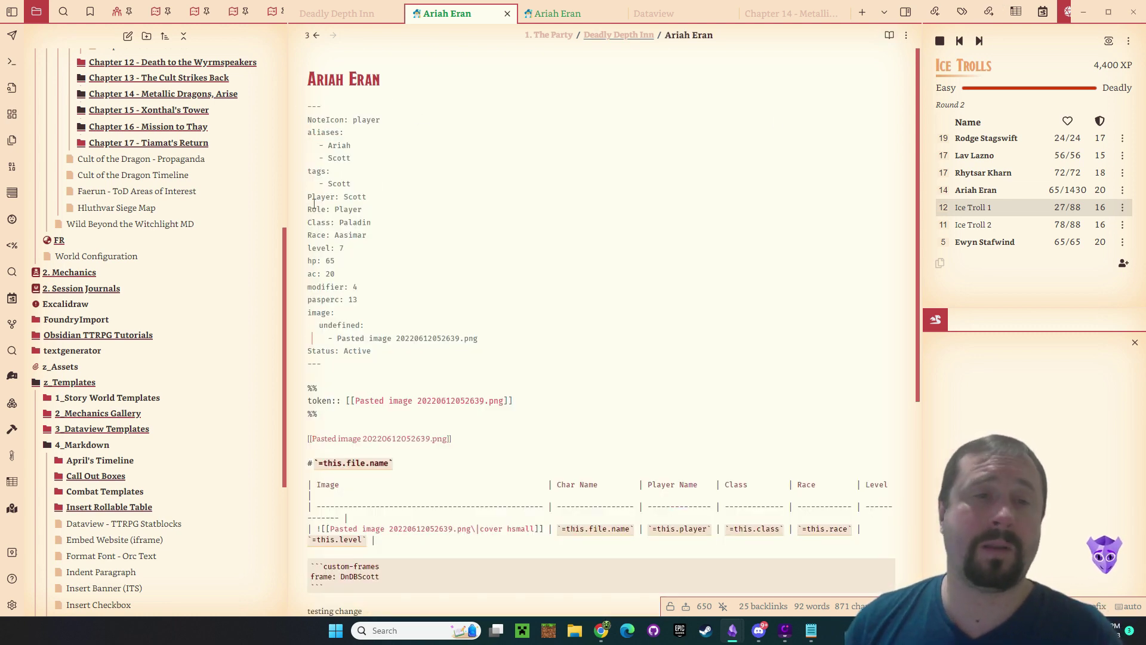
drag(358, 275, 369, 166)
click(476, 196)
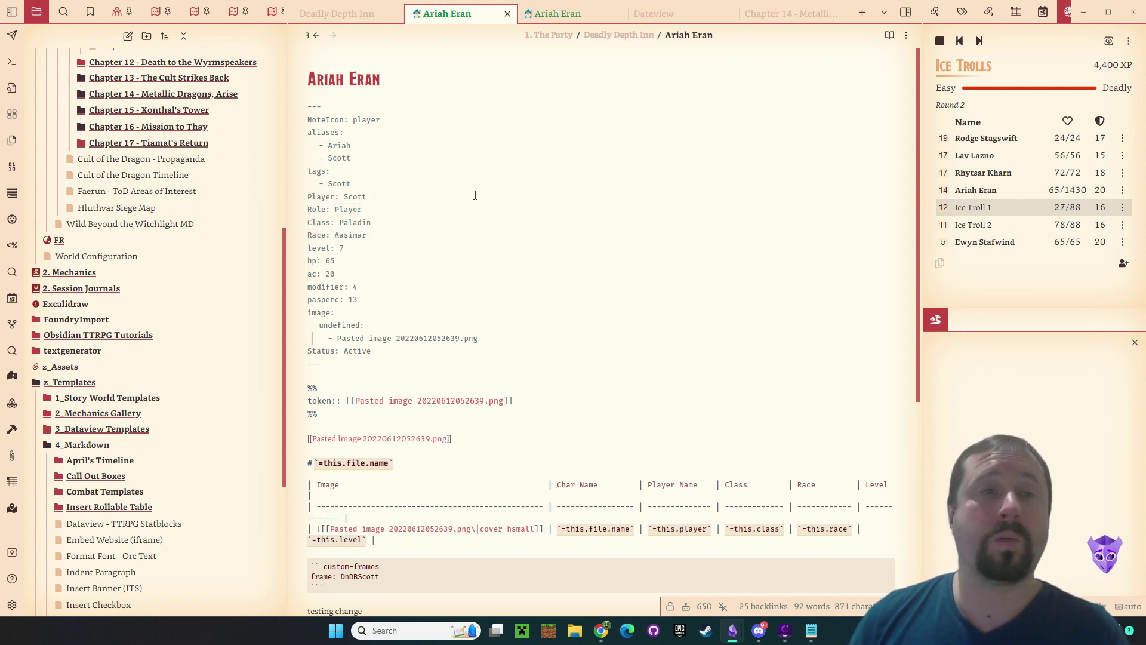
drag(385, 120, 308, 120)
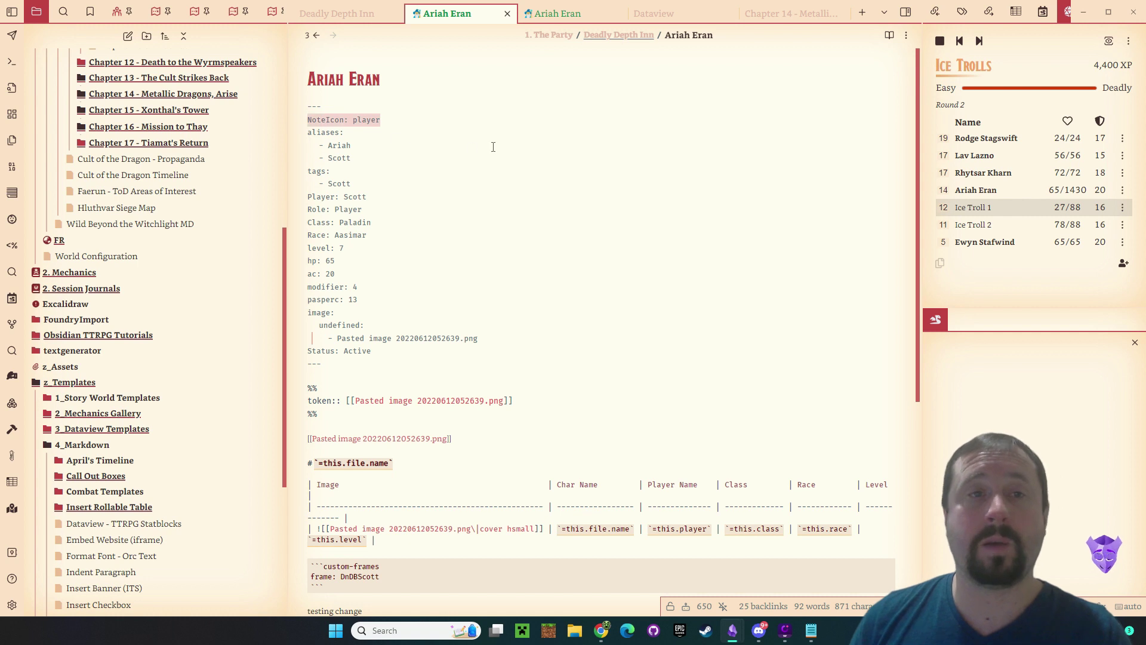
click(493, 148)
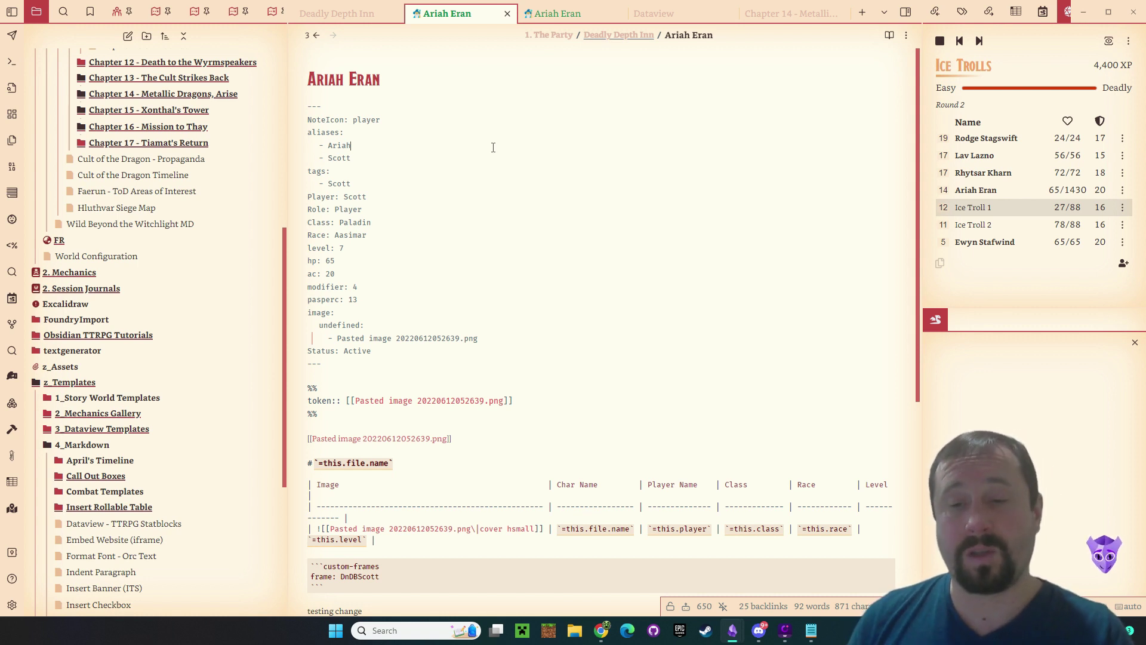
- Switch to Chrome and bring up the Obsidian Changelog page
click(761, 636)
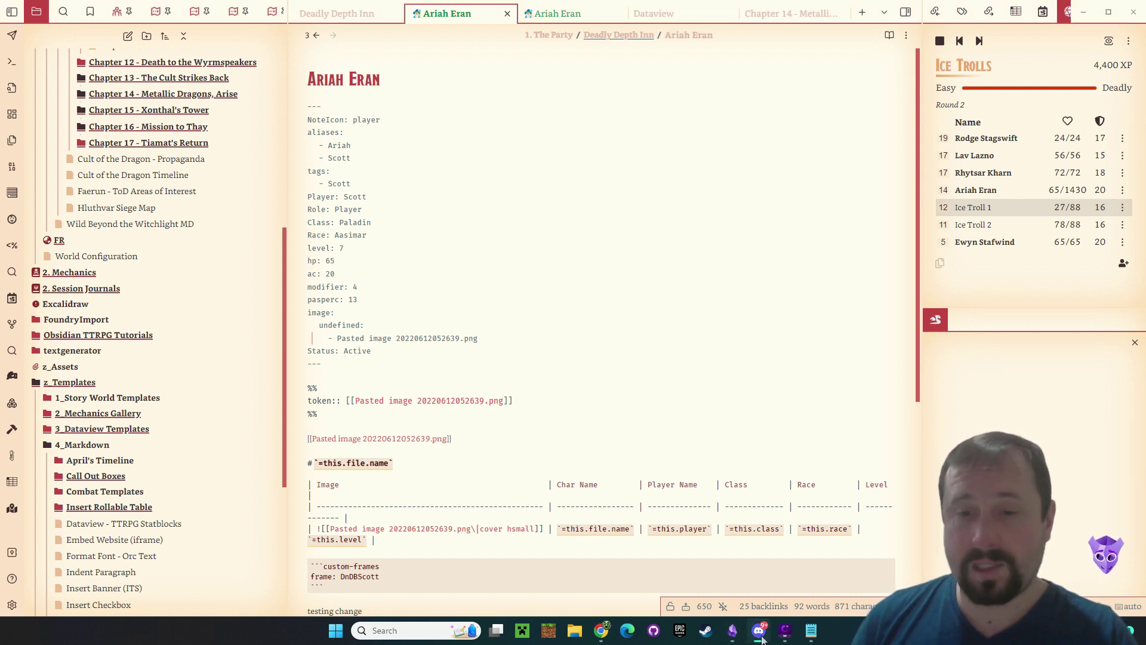
click(628, 632)
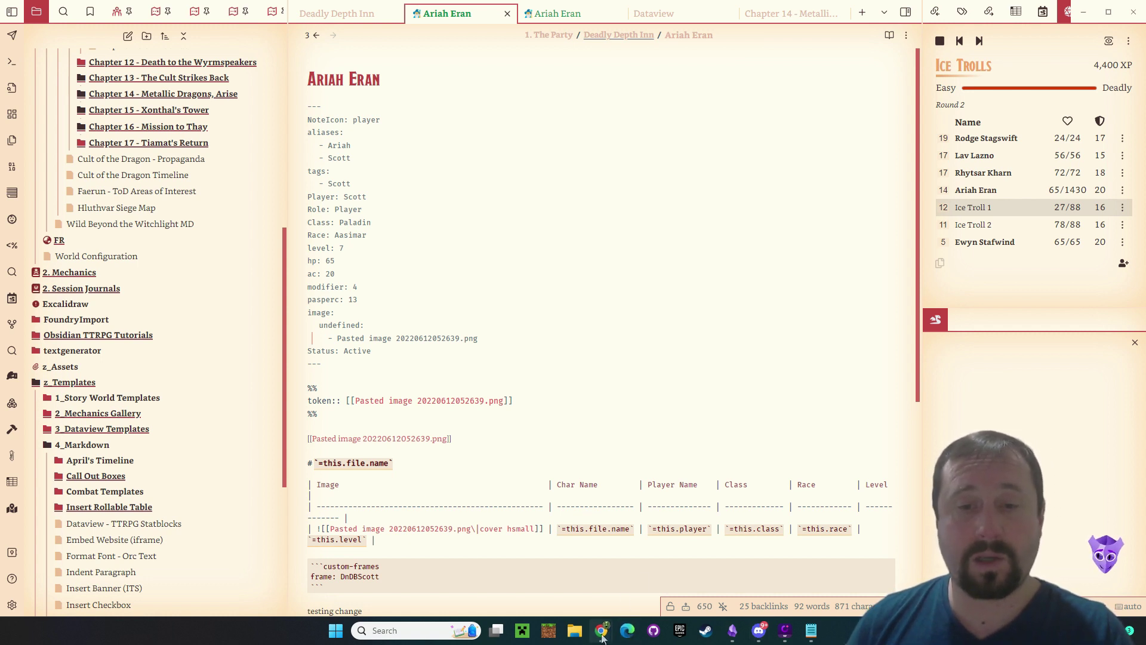
mouse_move(602, 631)
click(685, 564)
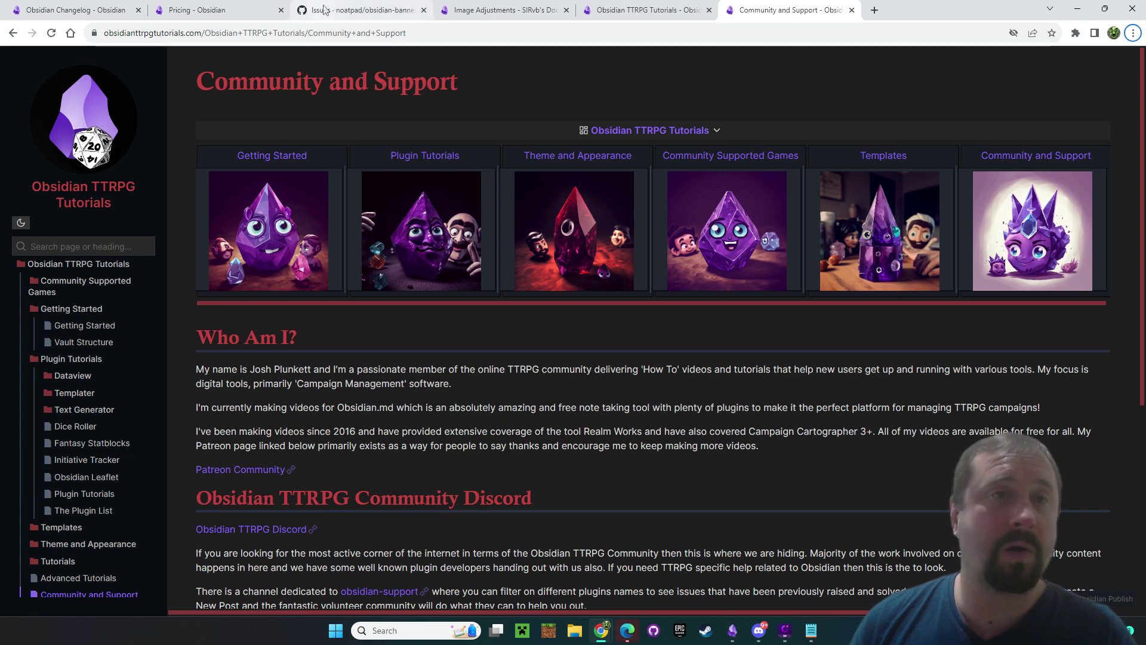
click(76, 9)
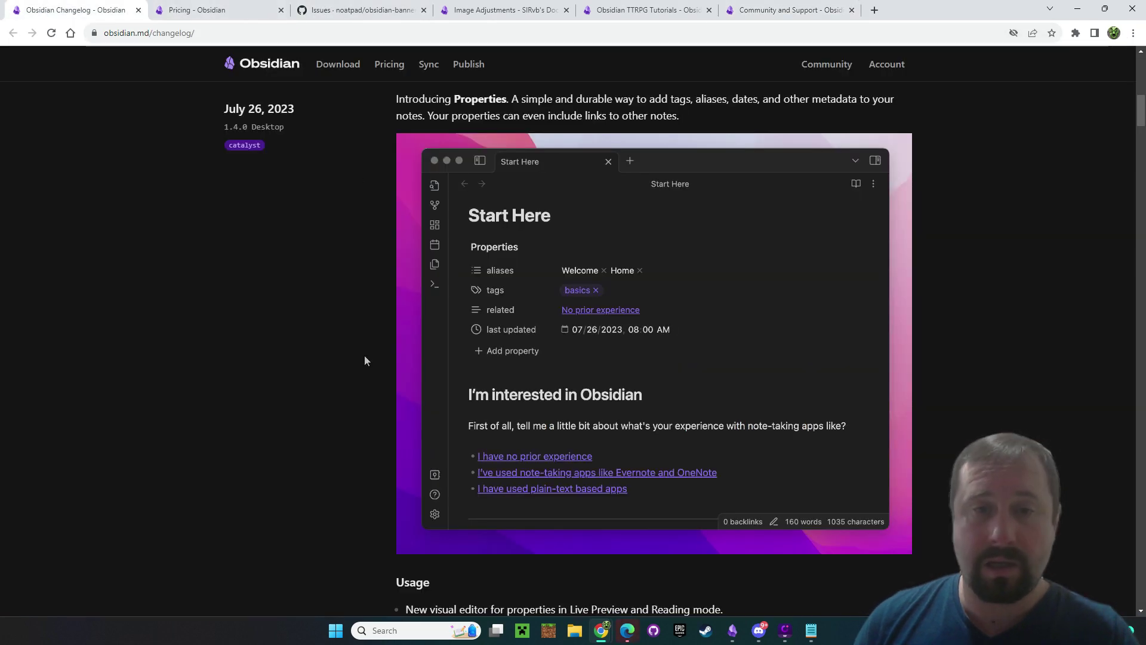
- Read the 1.4.0 release notes from Portability through Developers to the deprecated tag, alias and cssclass keys
scroll(357, 360, down, 8)
scroll(358, 365, down, 4)
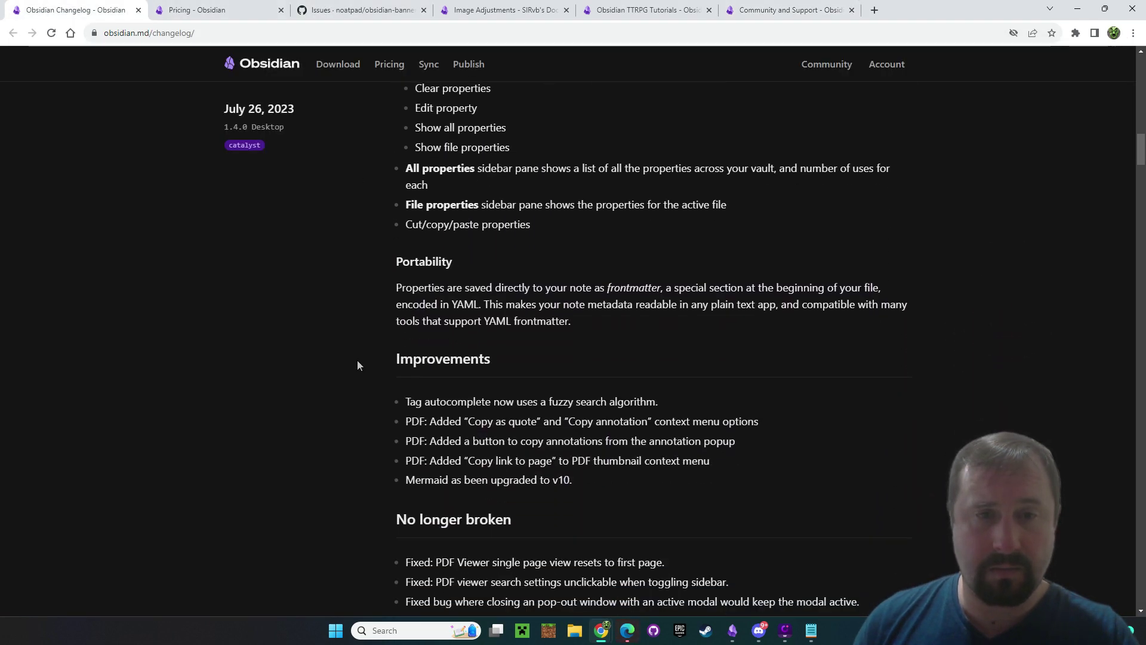
drag(620, 326, 415, 88)
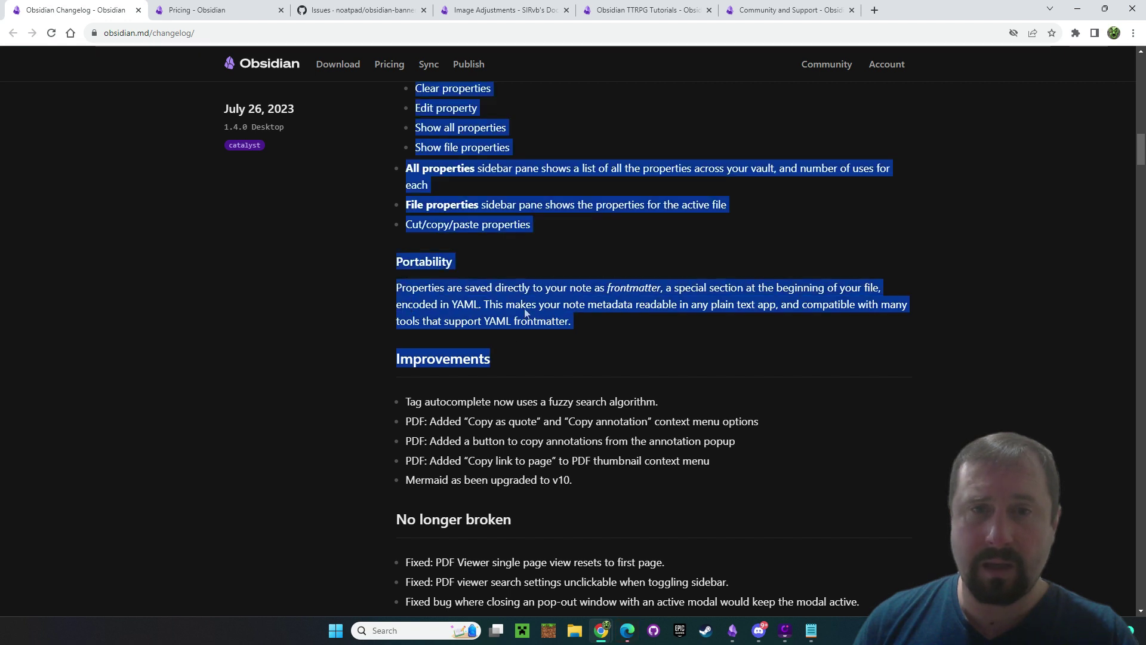
click(672, 308)
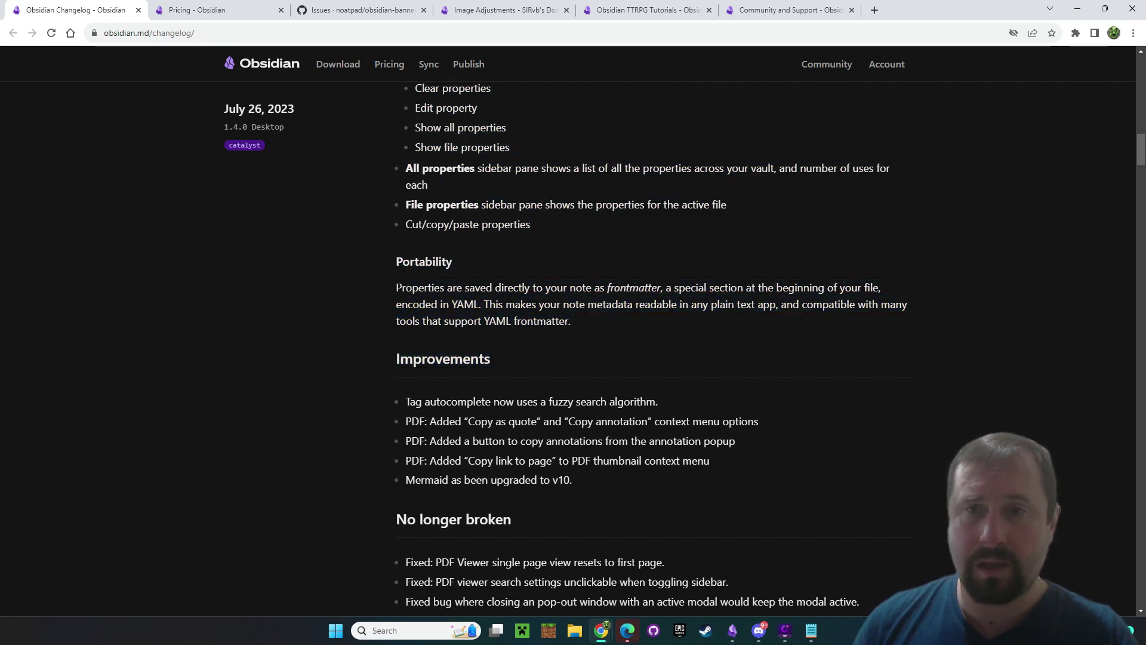
scroll(731, 310, down, 7)
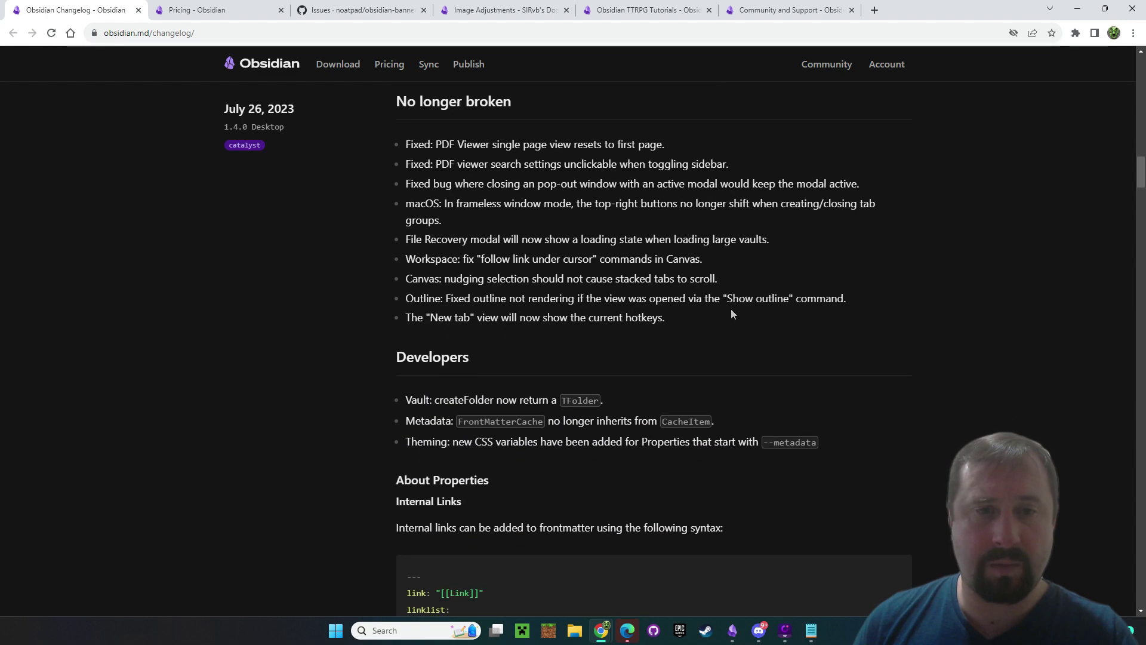
scroll(733, 313, down, 4)
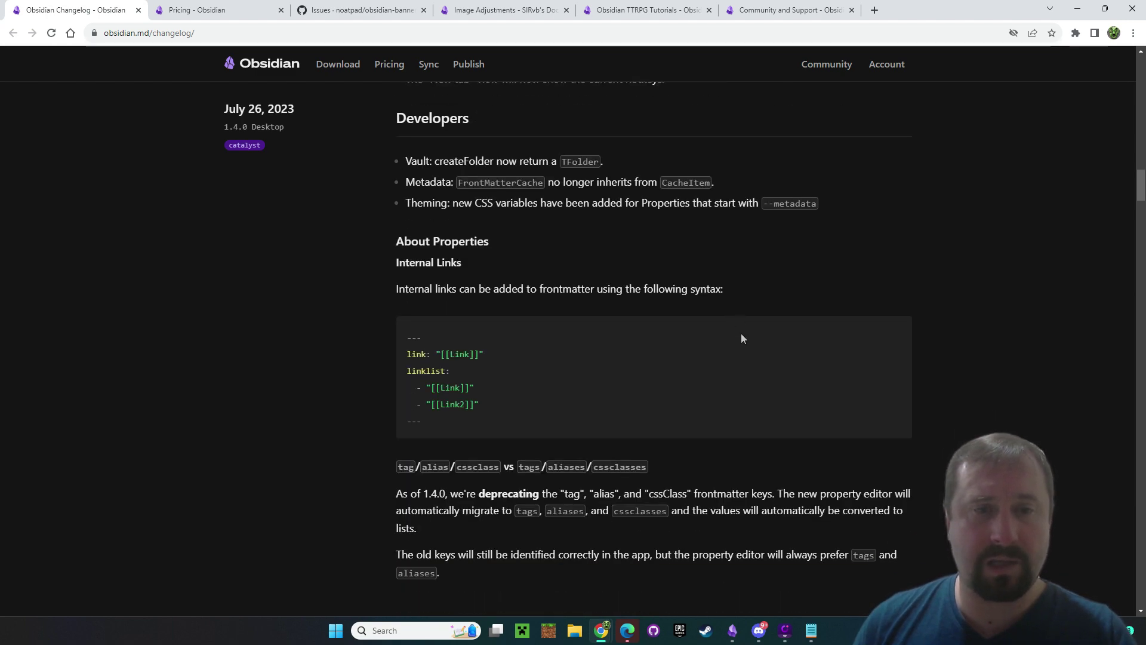
scroll(742, 339, down, 4)
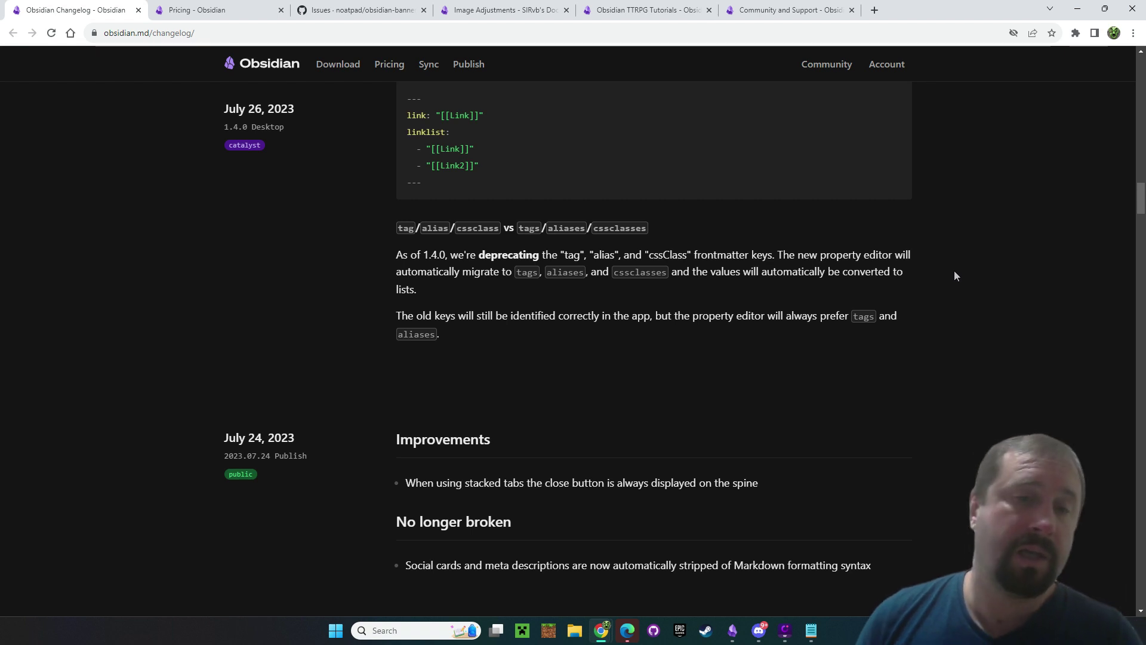
- Minimize Chrome, close the Google window behind it, and return to Obsidian with the character note in reading view
click(1077, 9)
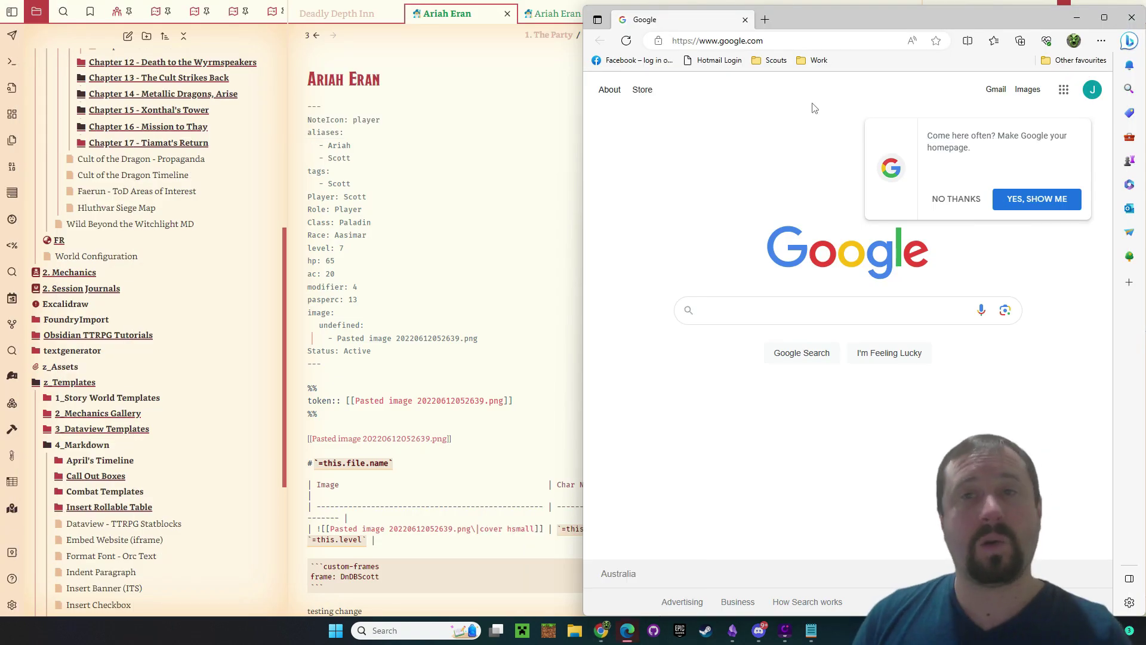
click(1132, 17)
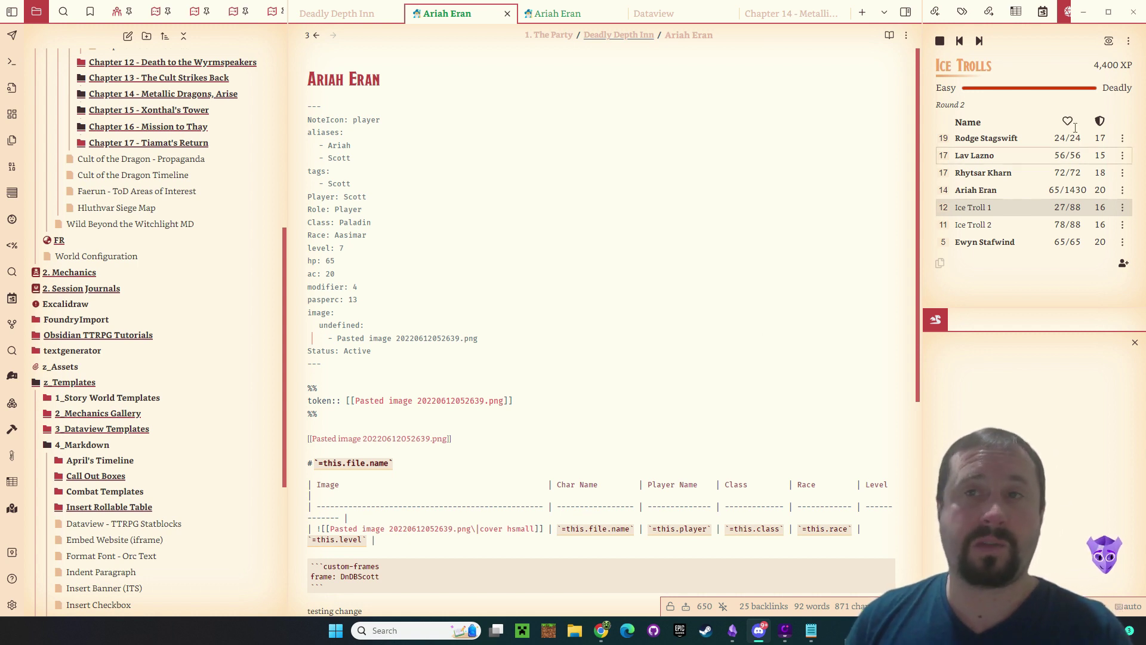
click(889, 34)
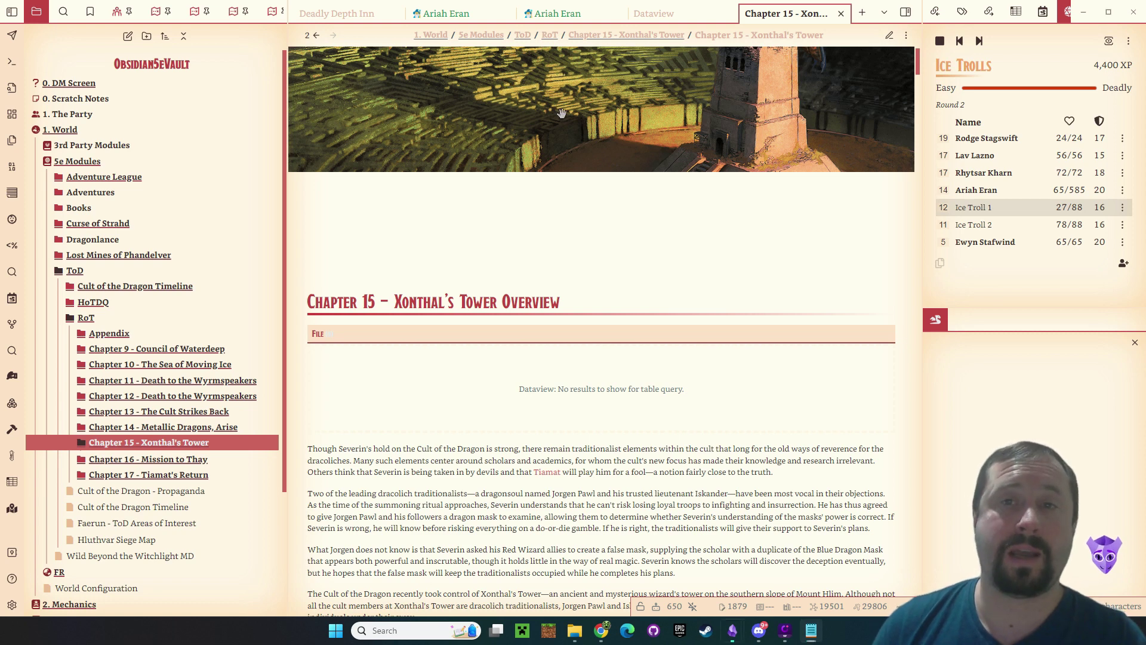
- Reposition the banner image of the Chapter 15 - Xonthal's Tower note to bring the village and hedge maze into view
drag(563, 113, 676, 217)
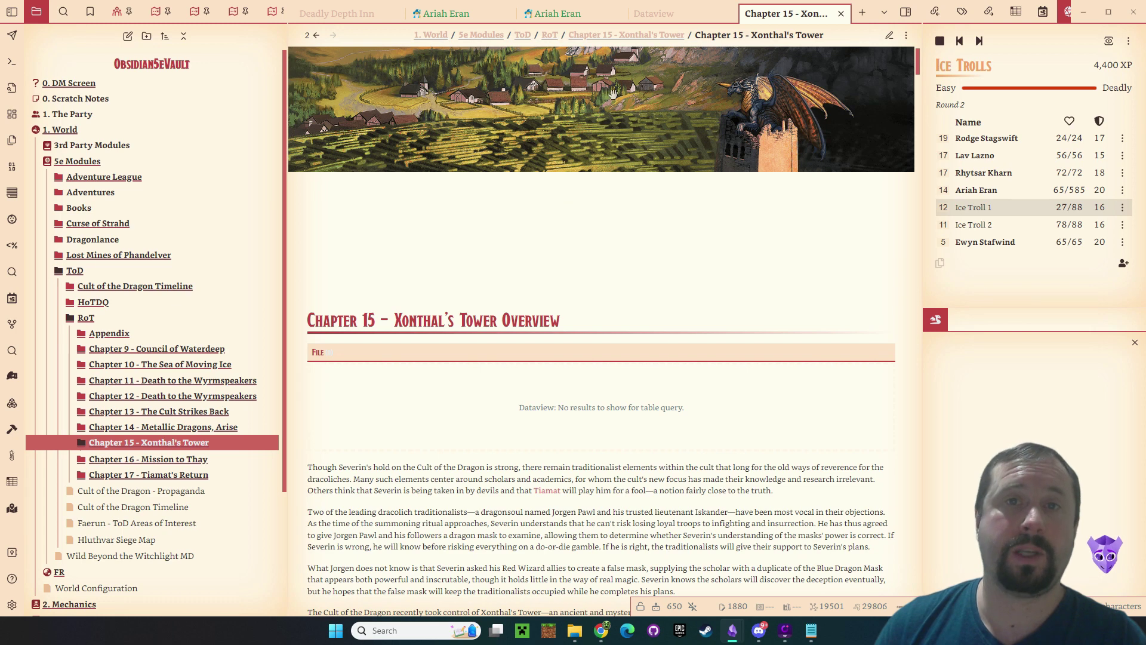
drag(613, 94, 645, 110)
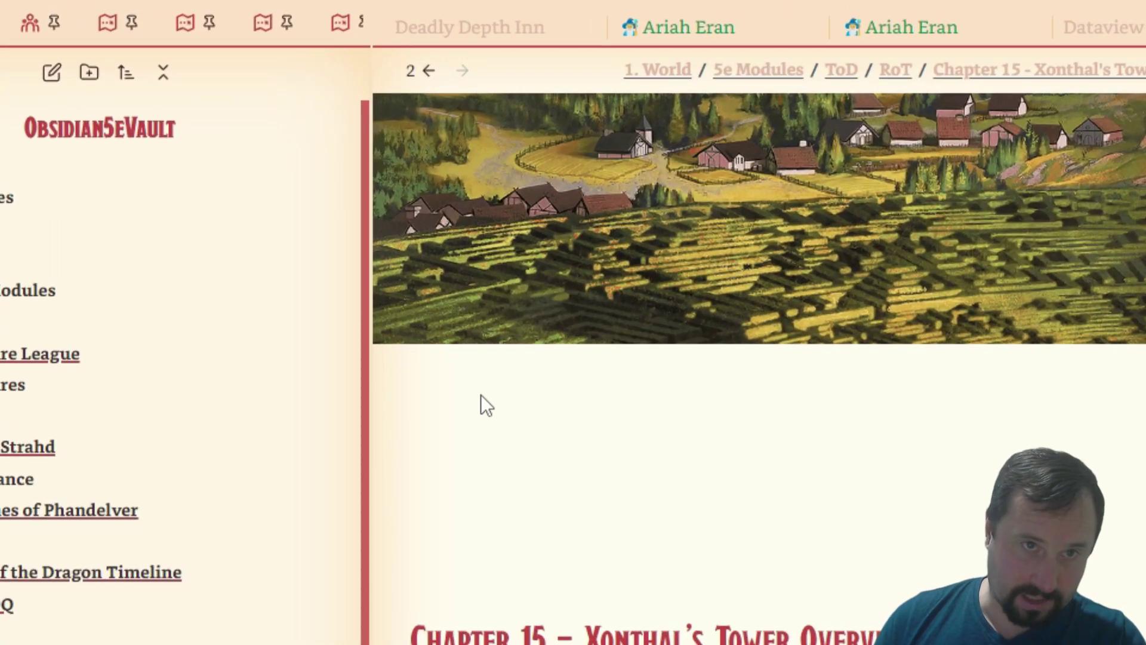
click(453, 346)
click(396, 385)
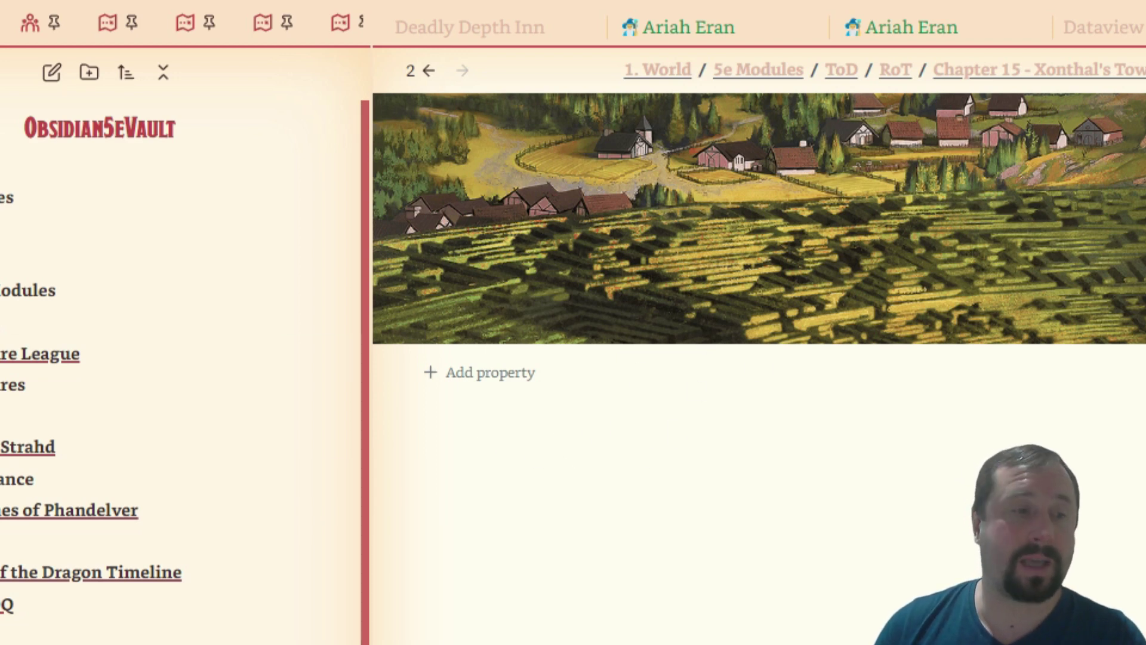
- Search the community plugin browser for "banner" and open the Banners plugin's details page
key(ctrl+comma)
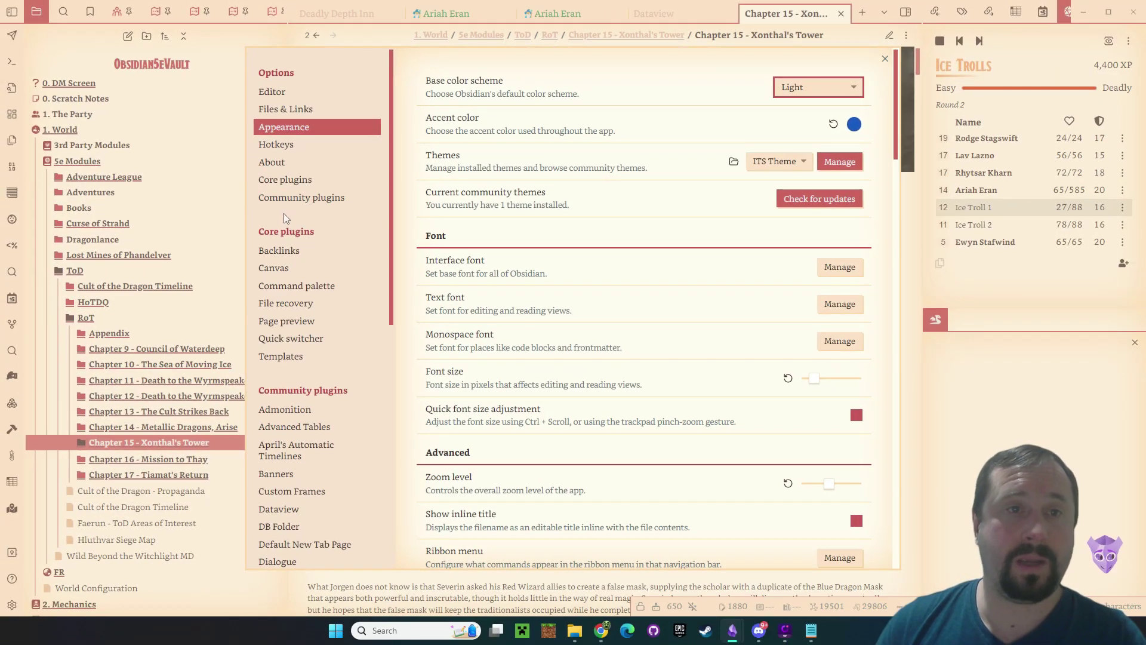
click(292, 197)
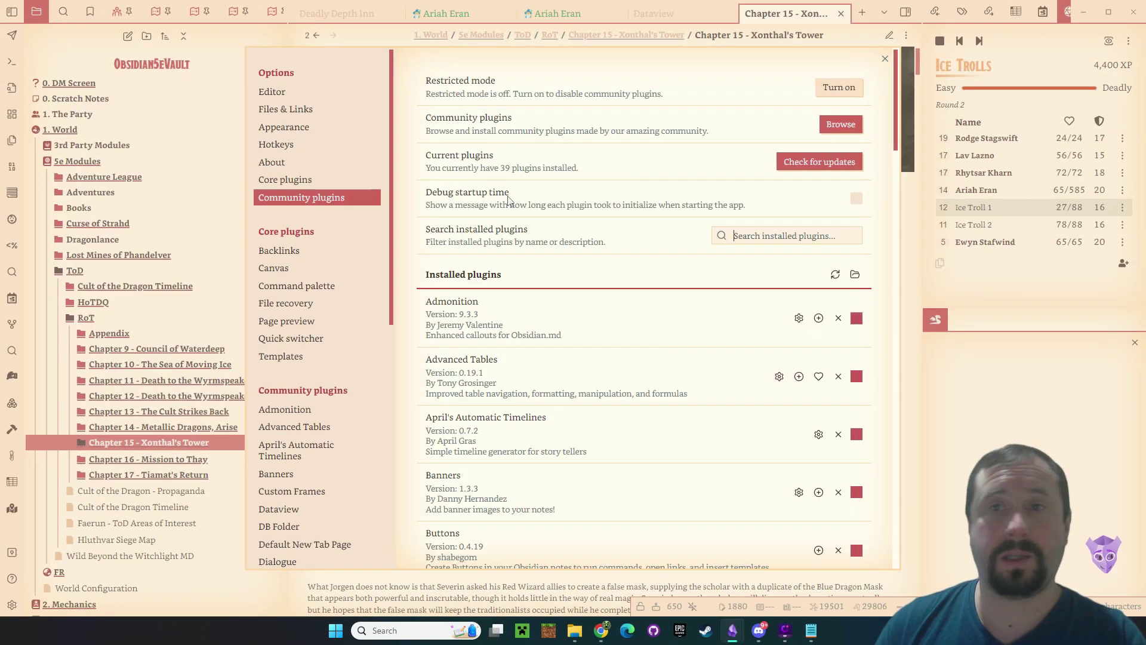
click(841, 125)
text(ba)
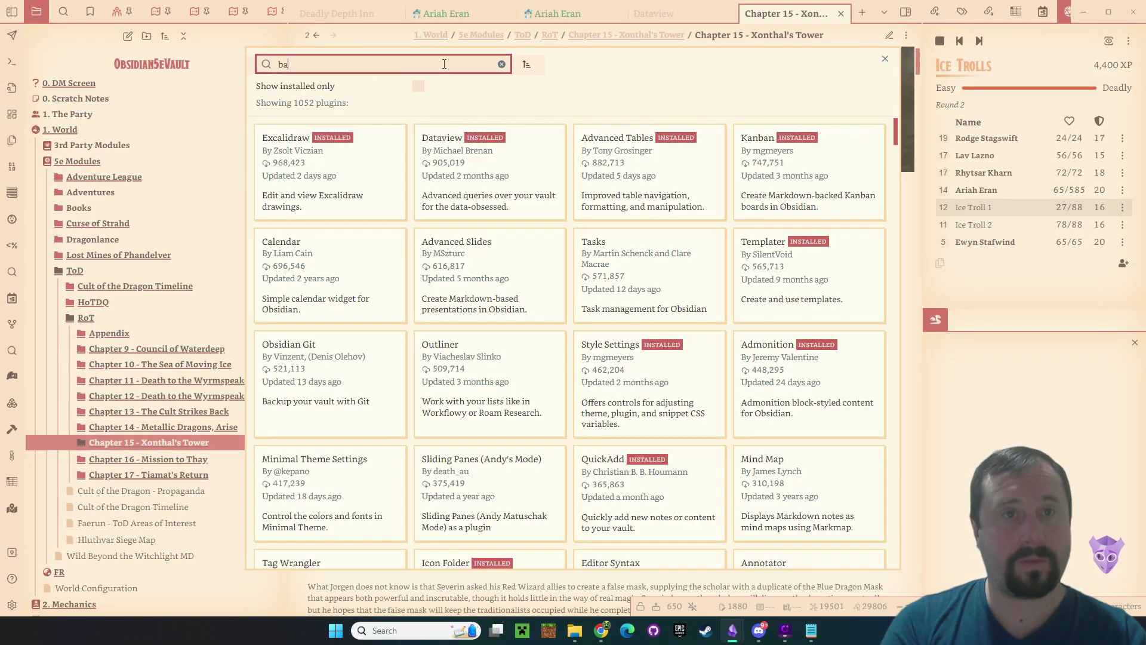
text(nner)
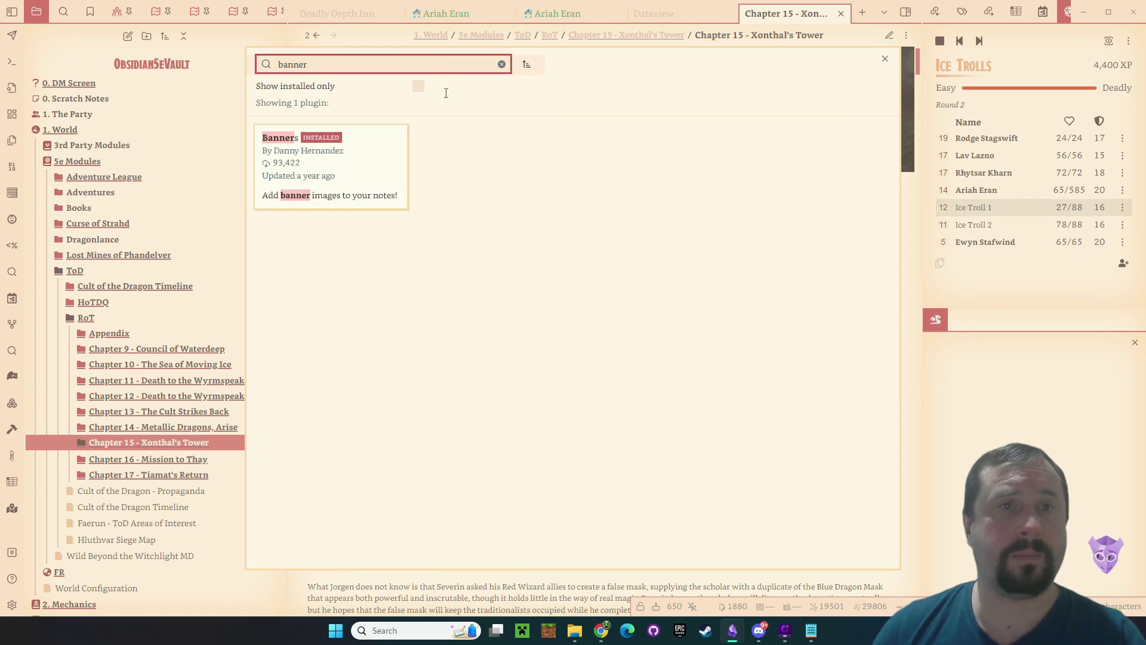
click(351, 172)
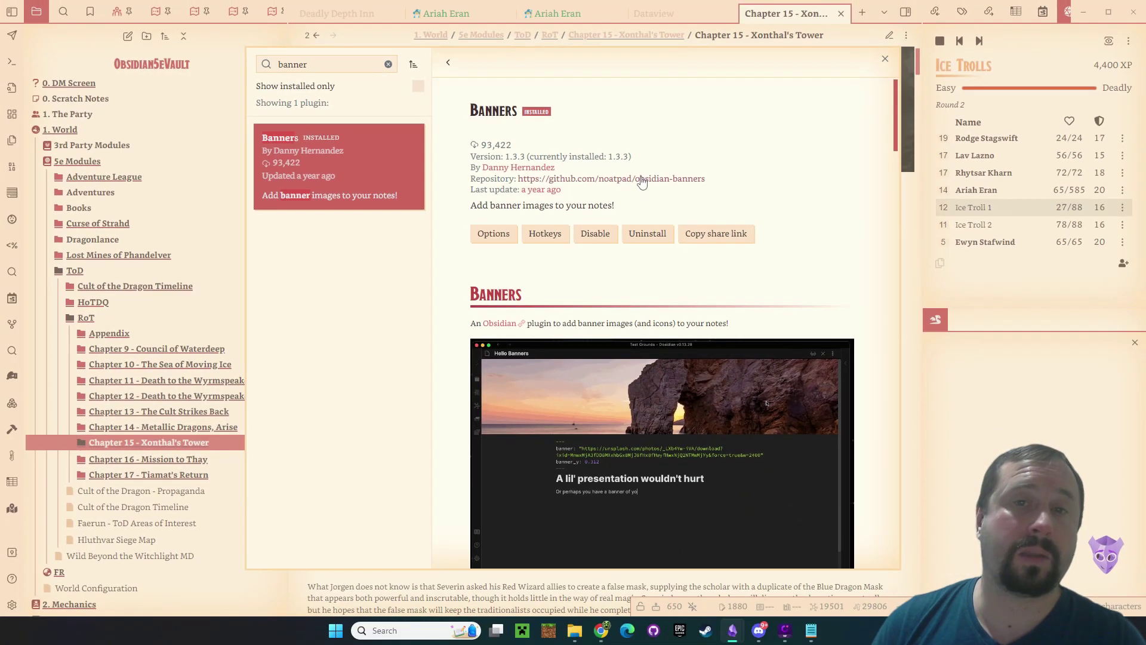
- Open the Banners plugin's GitHub repository and review its open issues, including the report about Obsidian 1.4.x Properties
click(641, 179)
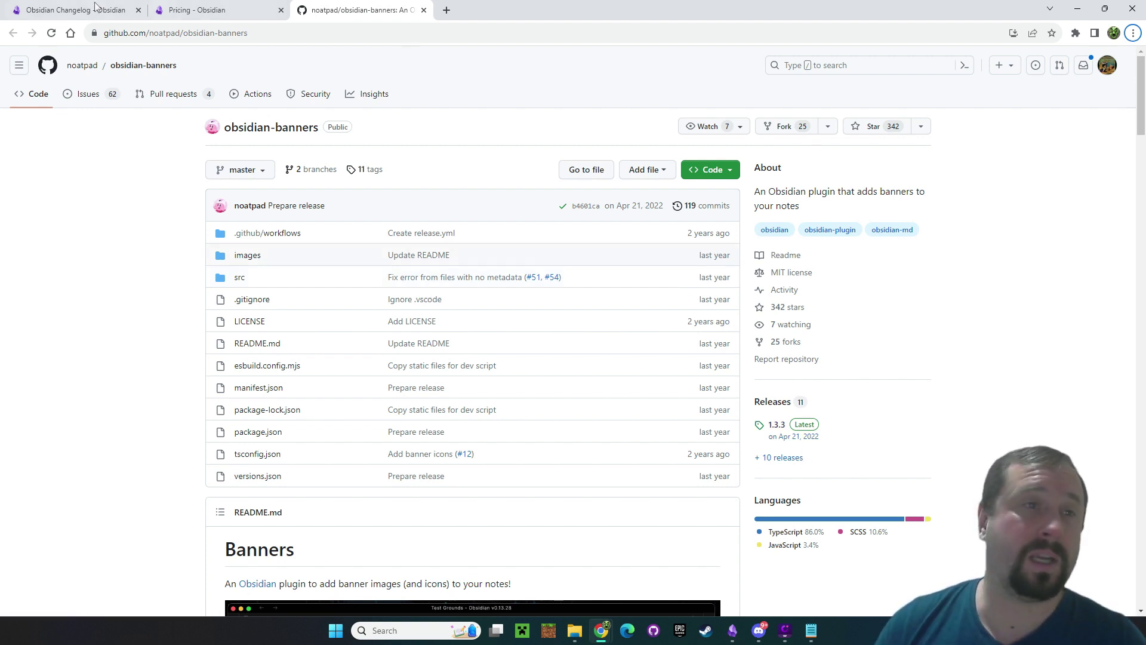
click(87, 94)
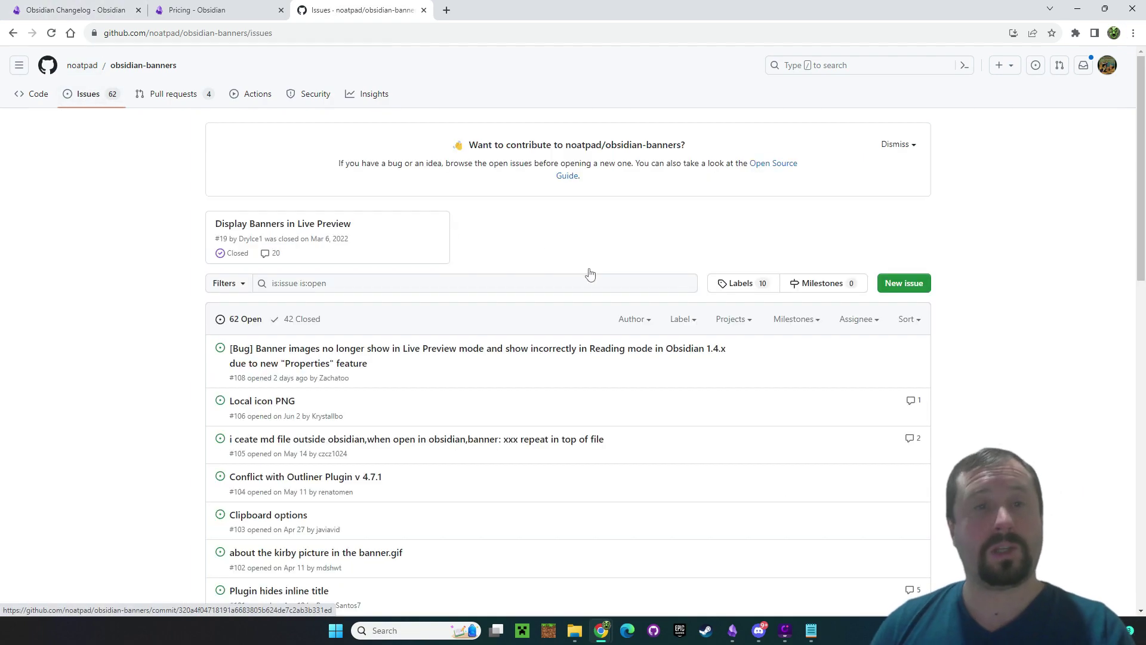
scroll(590, 275, down, 9)
scroll(619, 340, up, 9)
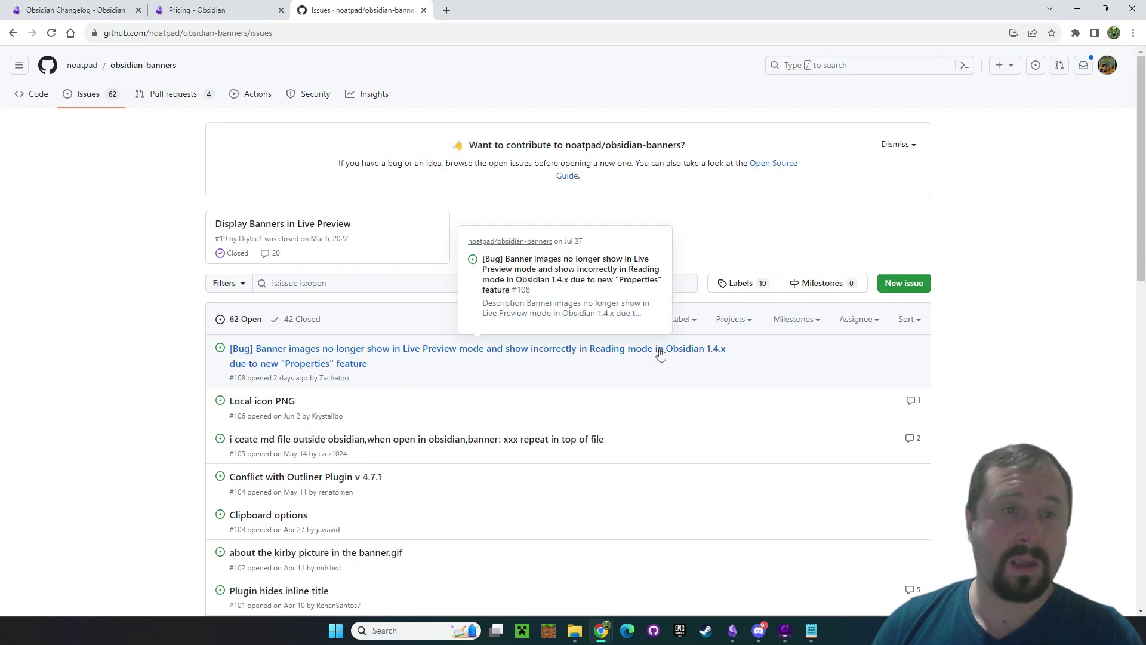
scroll(100, 112, down, 1)
- Check the dates in the plugin author's commit history on the master branch, and return to the repository's main page
click(15, 33)
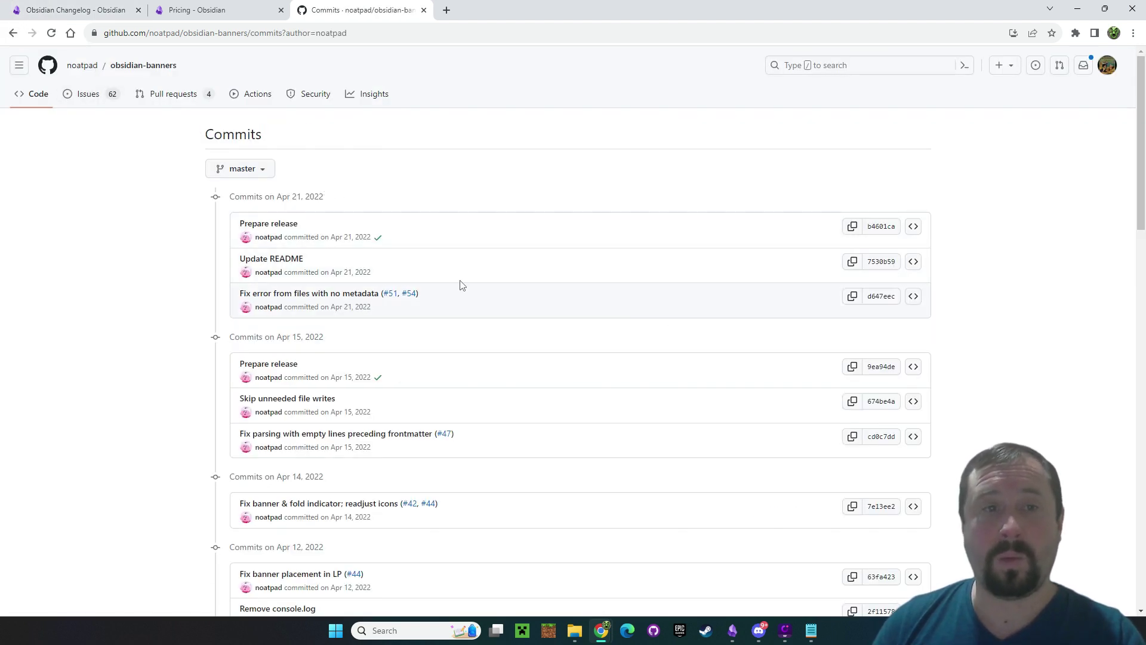
scroll(427, 414, down, 1)
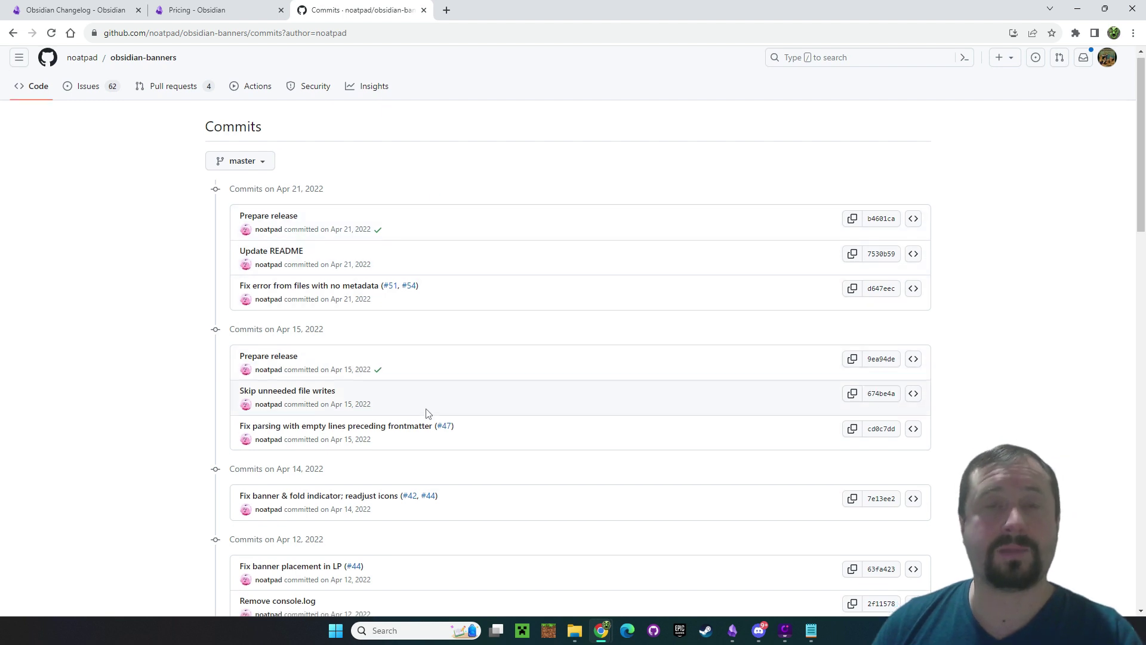
scroll(441, 406, up, 1)
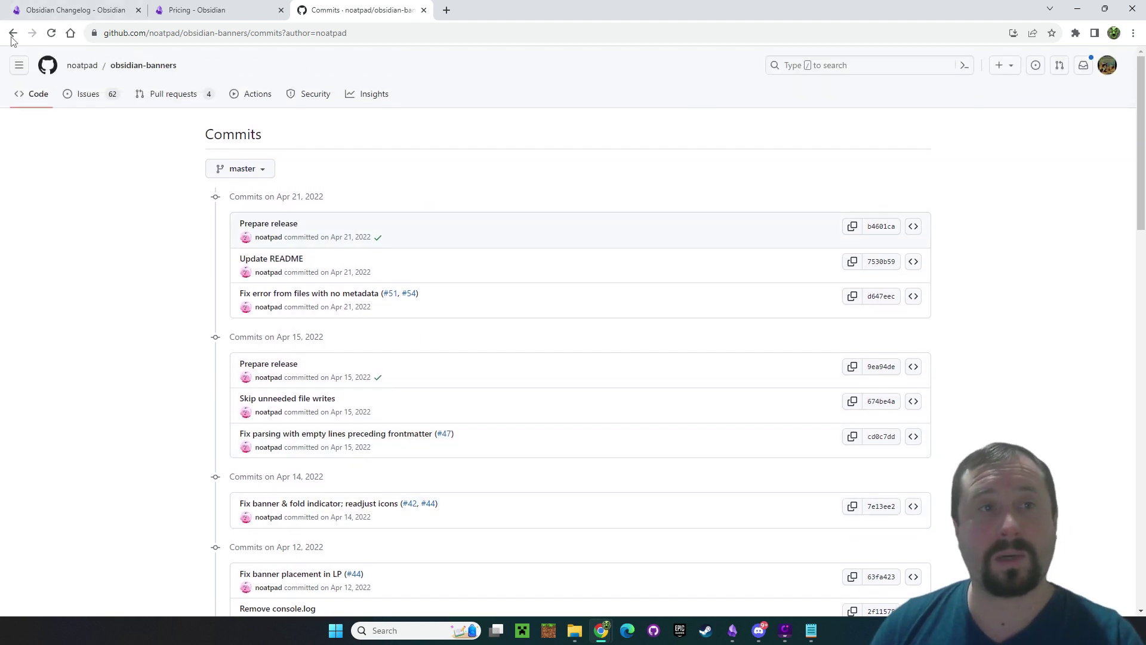
click(246, 168)
click(251, 169)
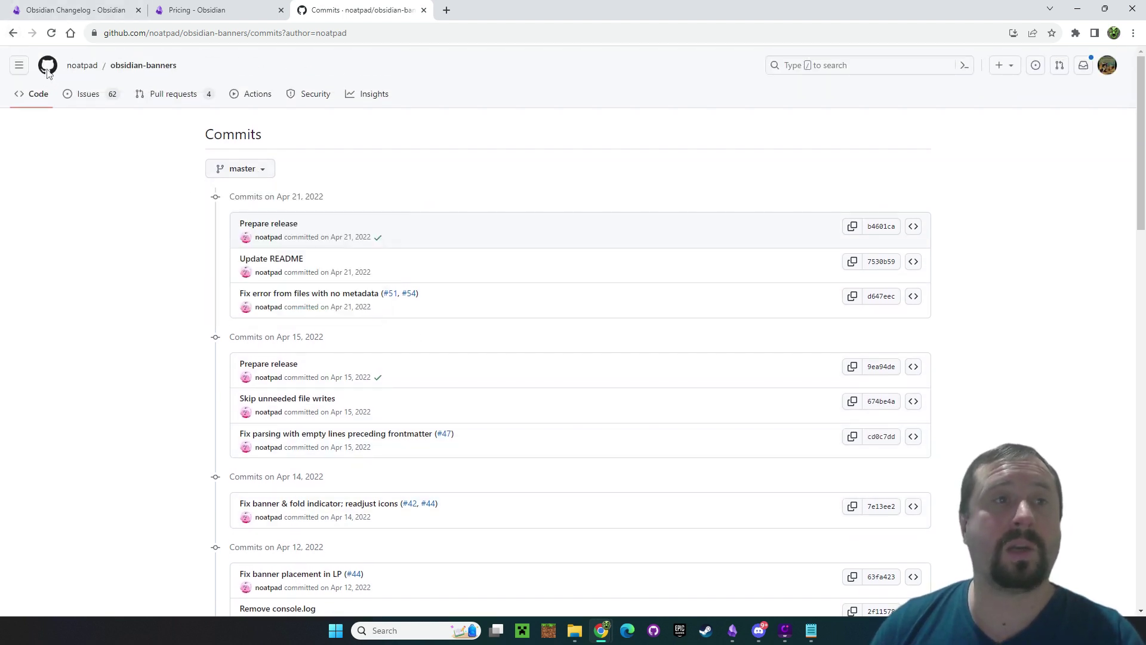
click(12, 34)
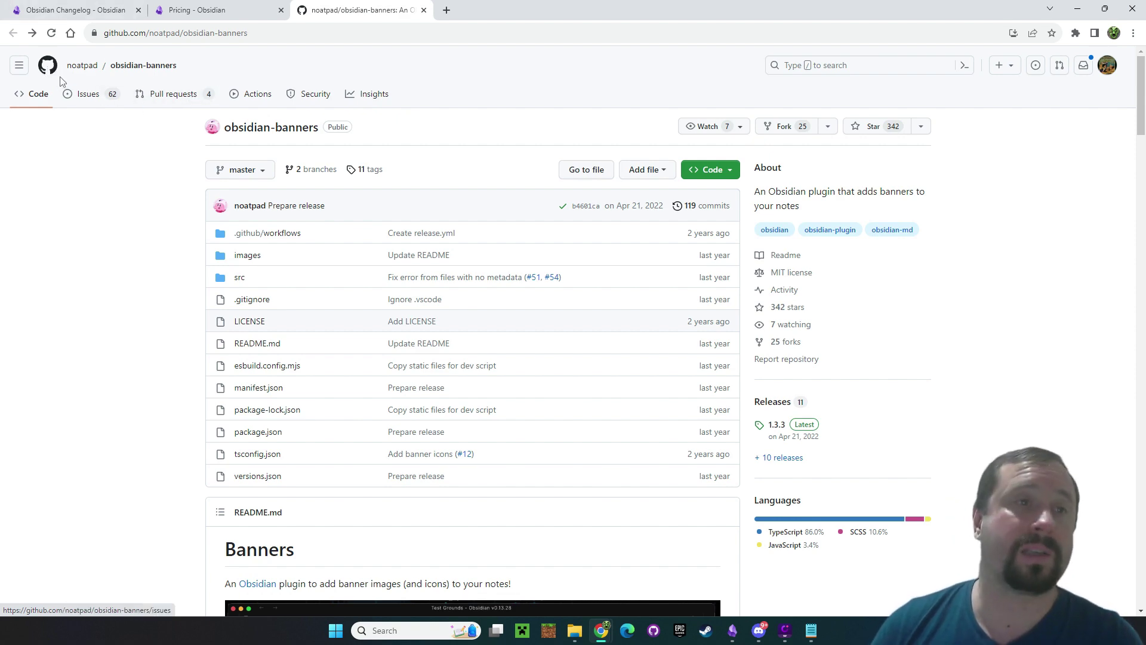
- Reopen the obsidian-banners issue list and look through the older open issues
click(91, 97)
scroll(699, 287, down, 10)
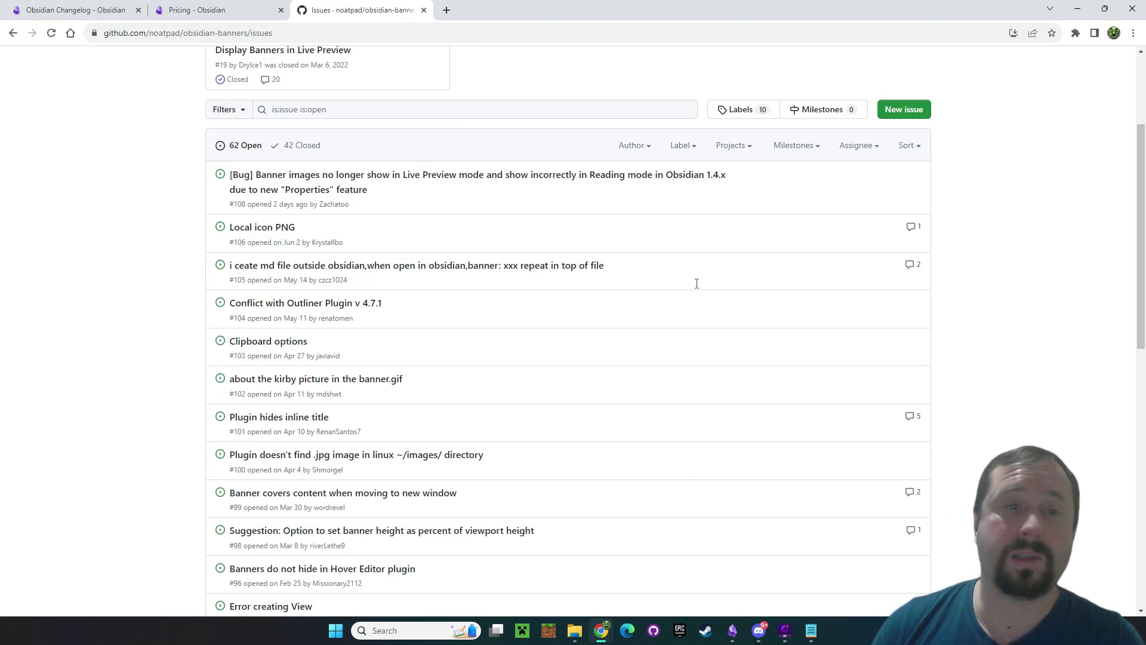
scroll(701, 311, up, 3)
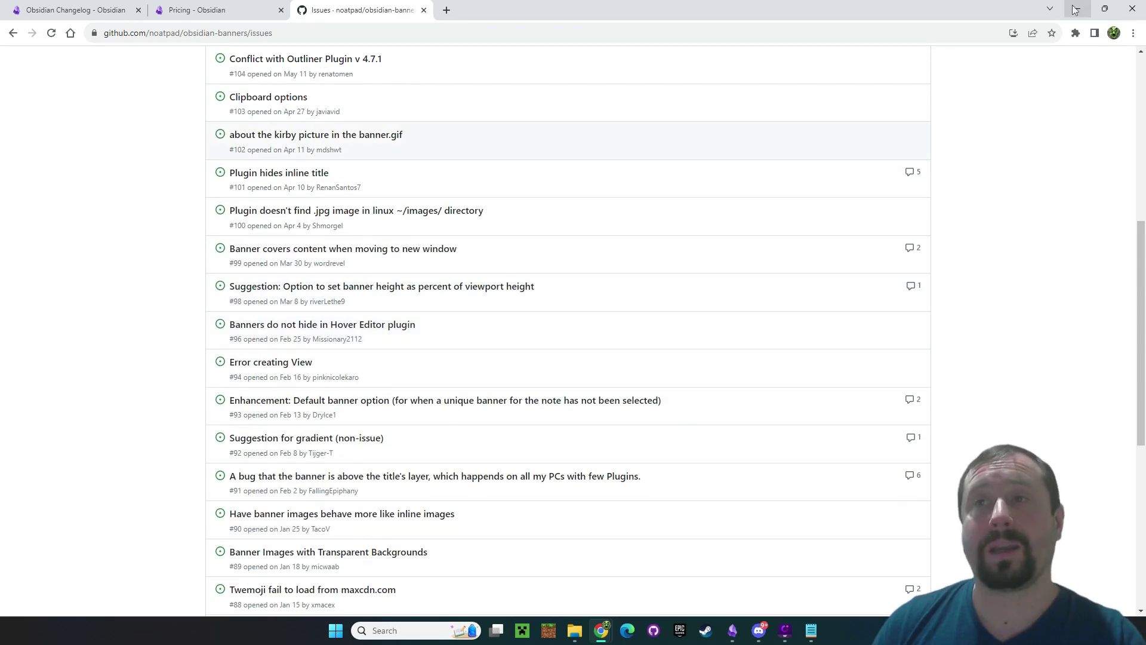
- Minimize Chrome and close Obsidian's plugin browser and settings to get back to the Chapter 15 note
click(1077, 9)
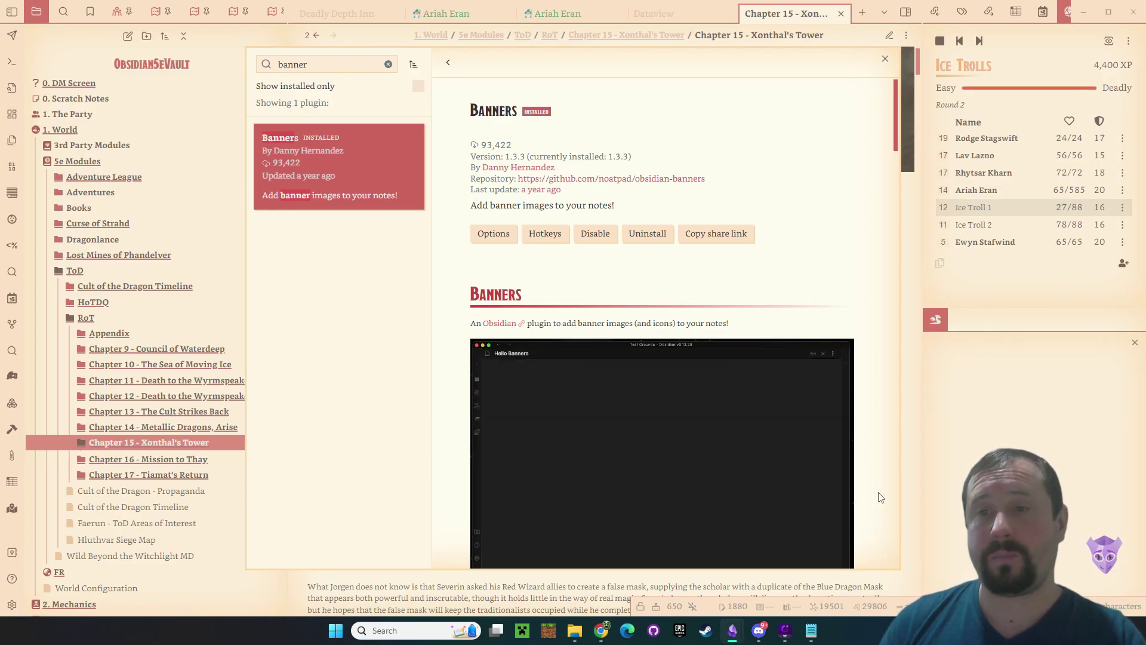
key(Escape)
key(Escape)
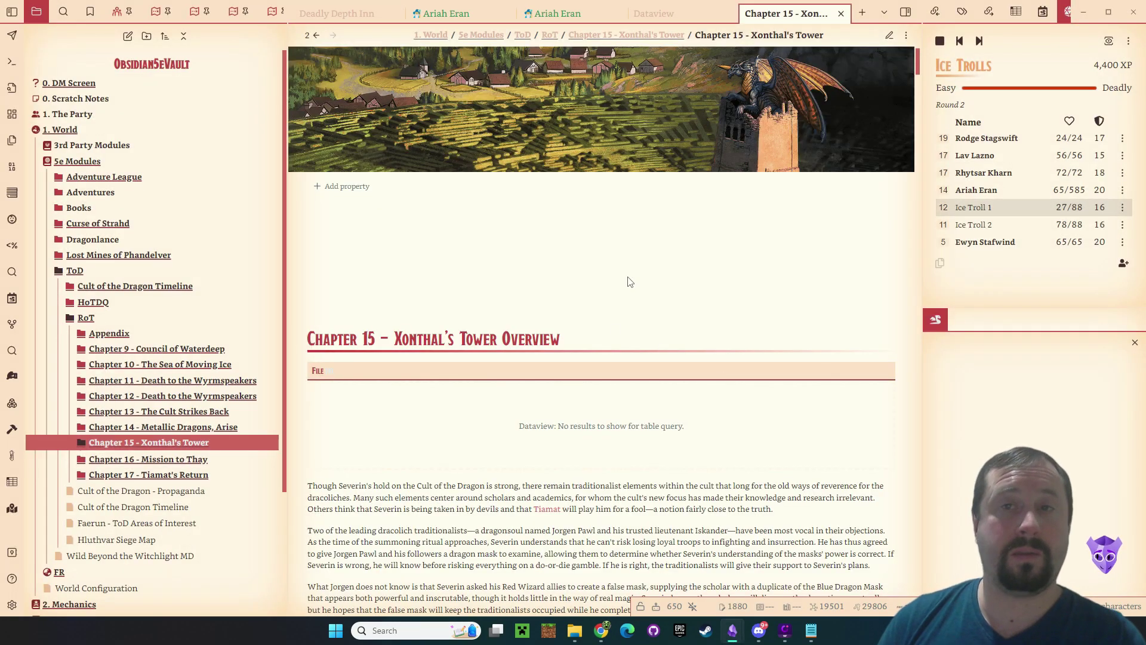
- Compare the banners of the Chapter 16 - Mission to Thay and Chapter 13 - The Cult Strikes Back notes in reading and editing views
click(153, 463)
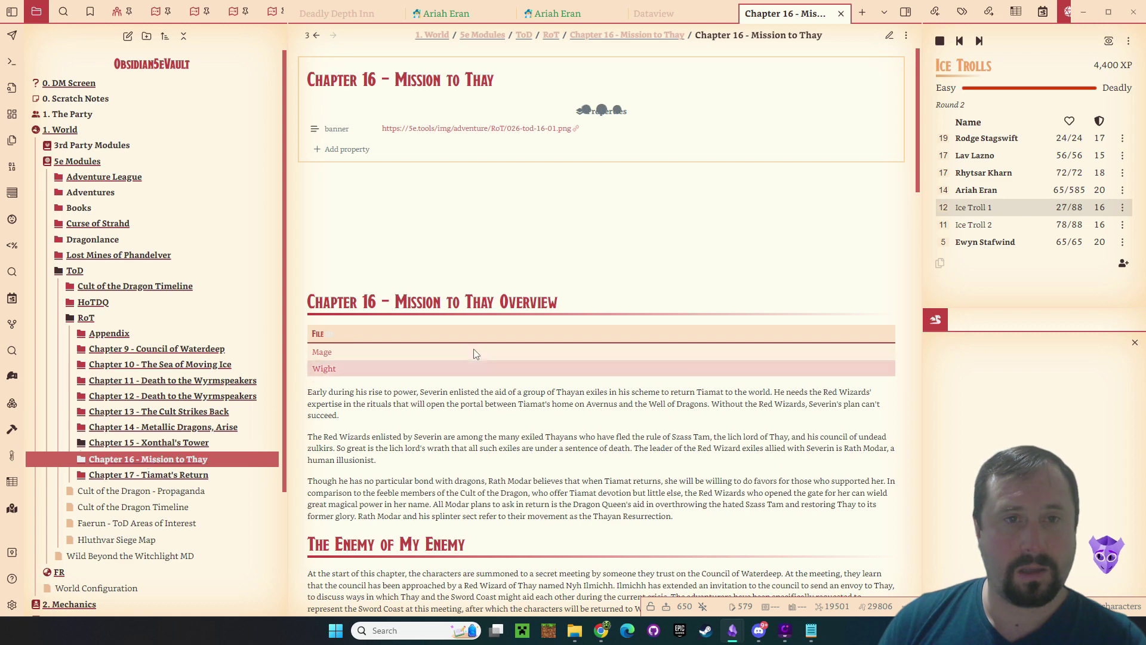
click(890, 35)
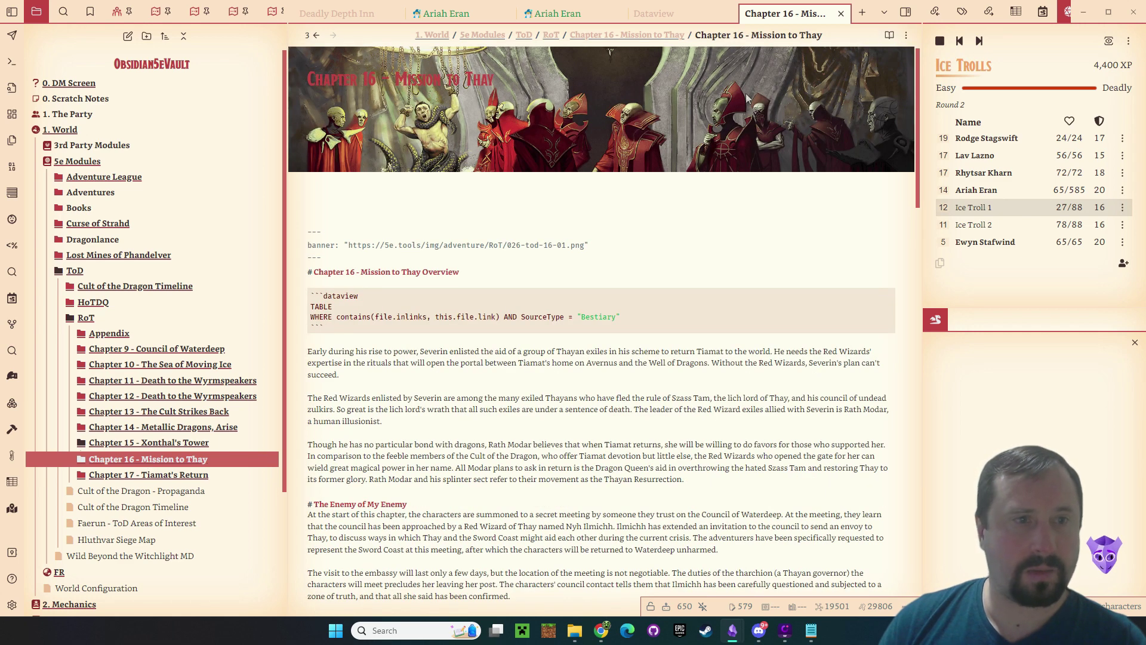
click(123, 412)
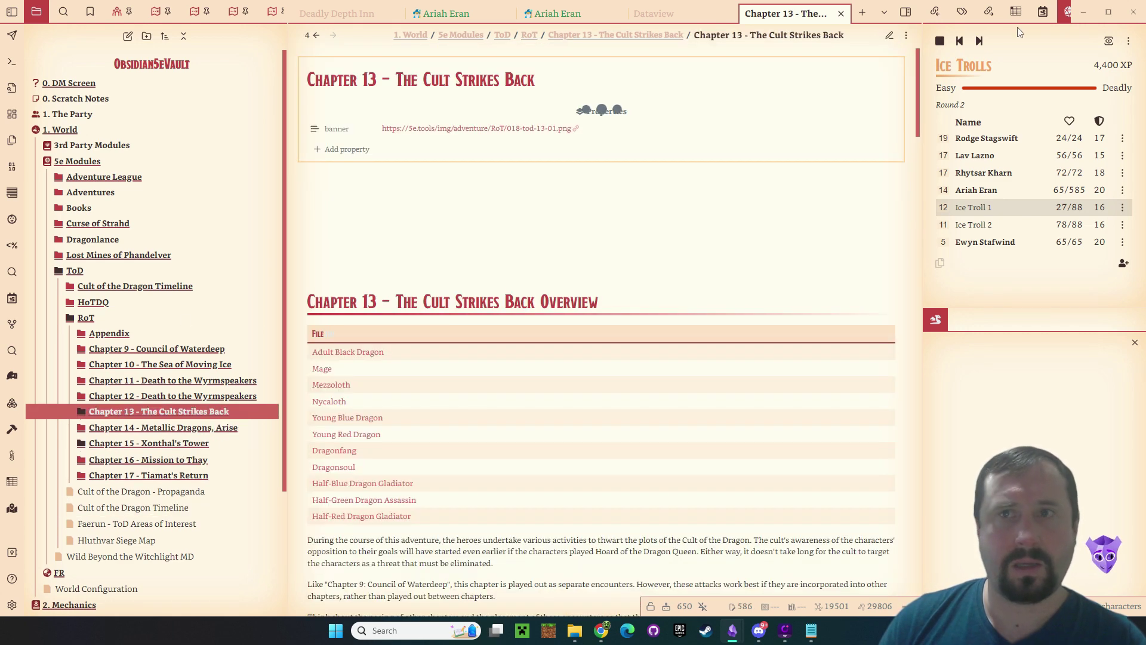
click(891, 37)
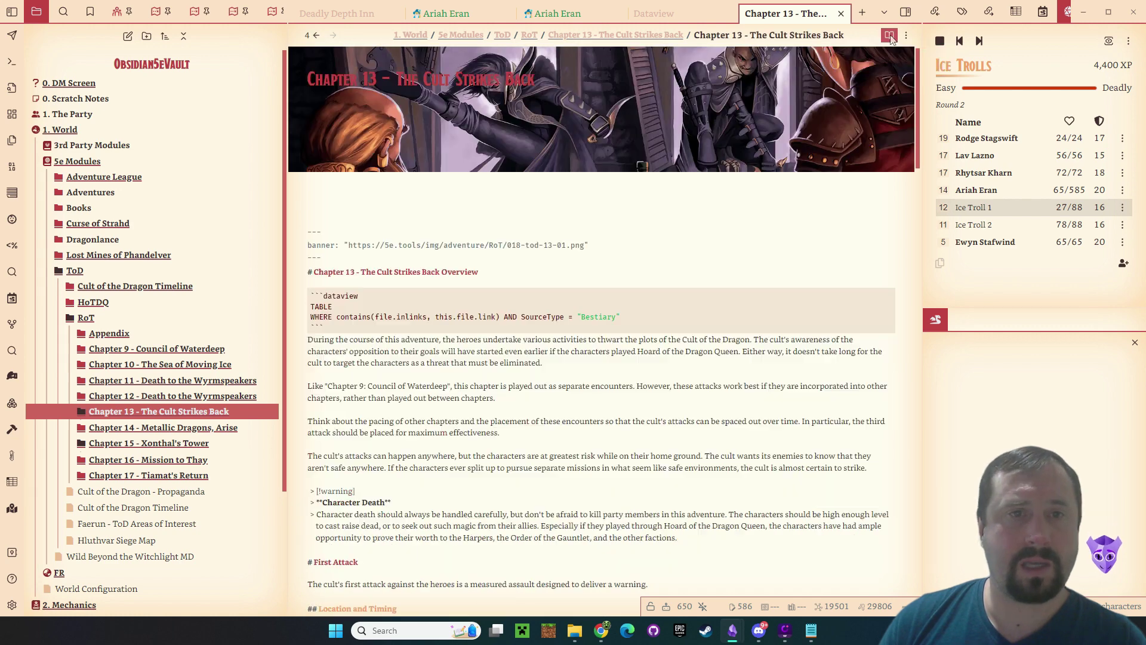
- View the Chapter 12, Chapter 11 and Chapter 10 notes in turn to check how their banners display
click(125, 396)
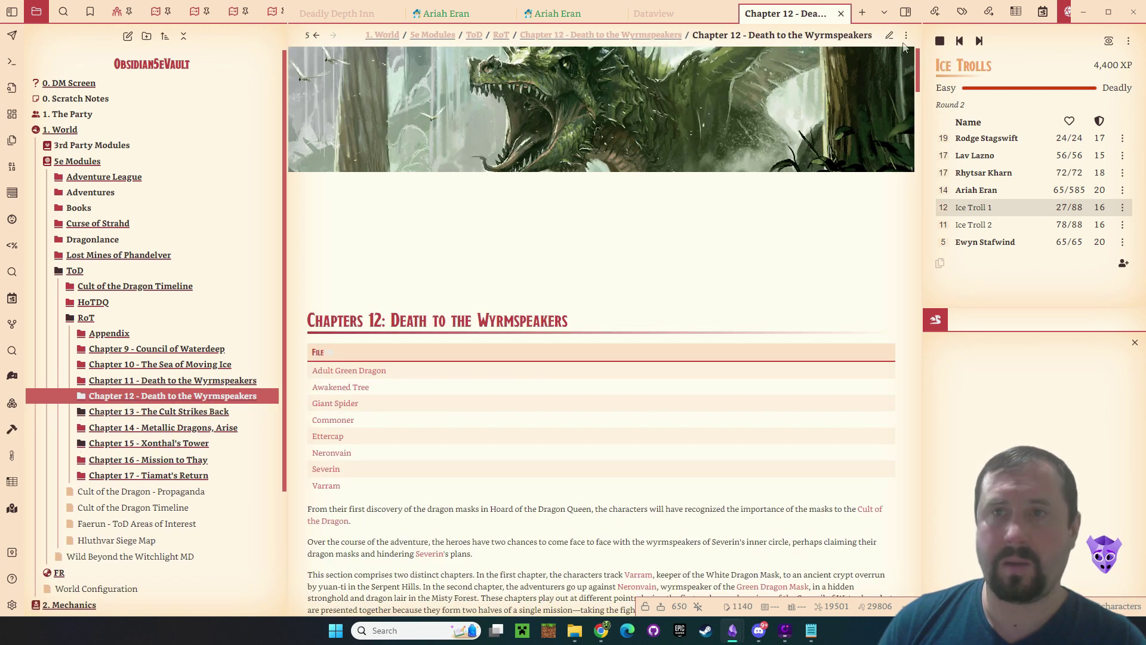
click(189, 383)
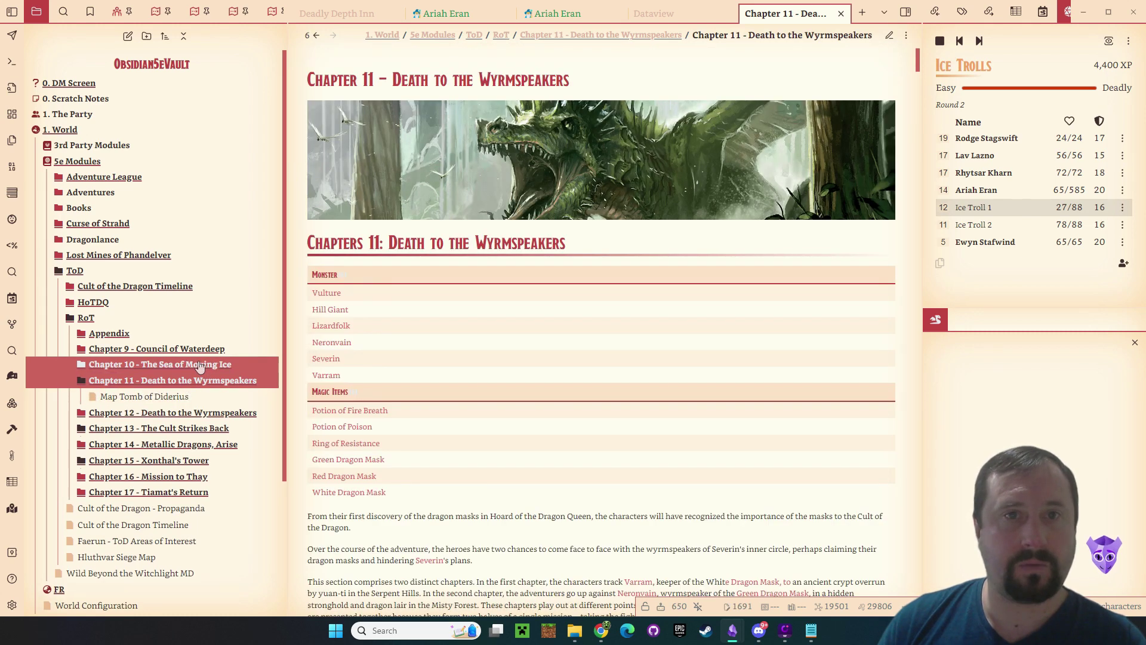
click(154, 368)
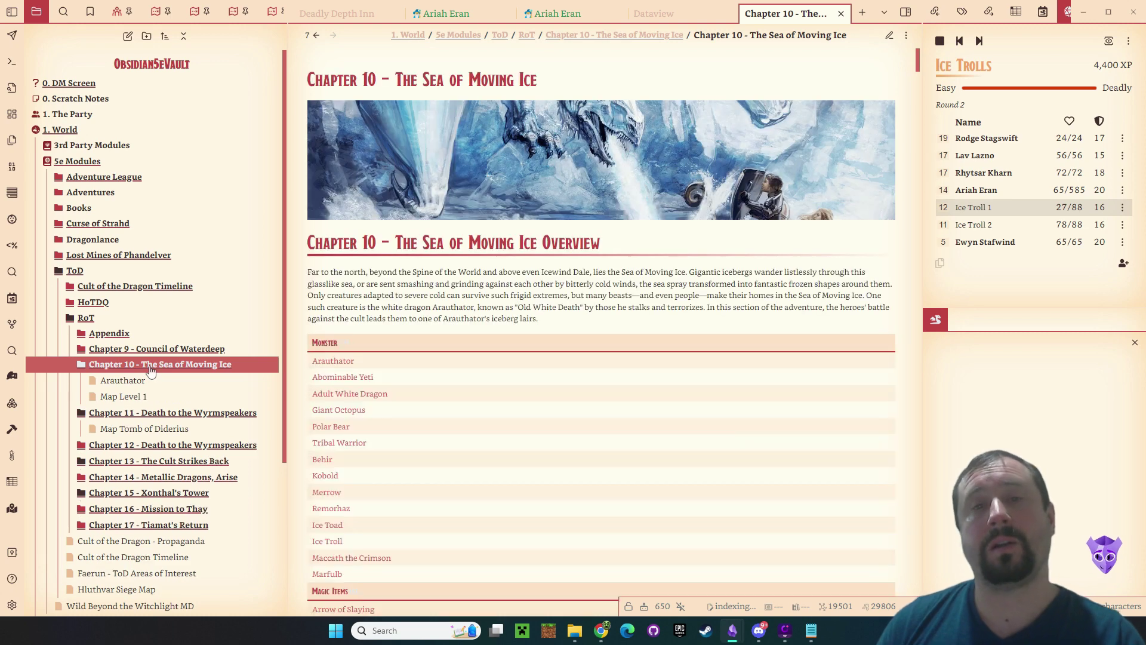
- Inspect the banner frontmatter of the Chapter 9 - Council of Waterdeep and Chapter 16 - Mission to Thay notes in editing view
click(156, 348)
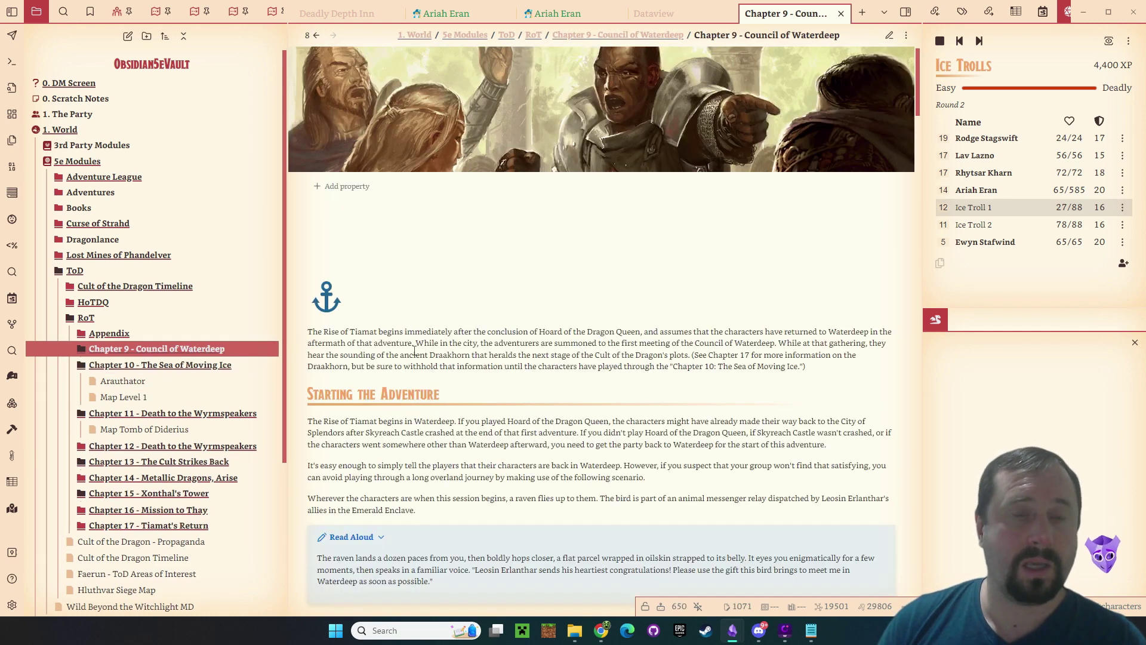
click(889, 37)
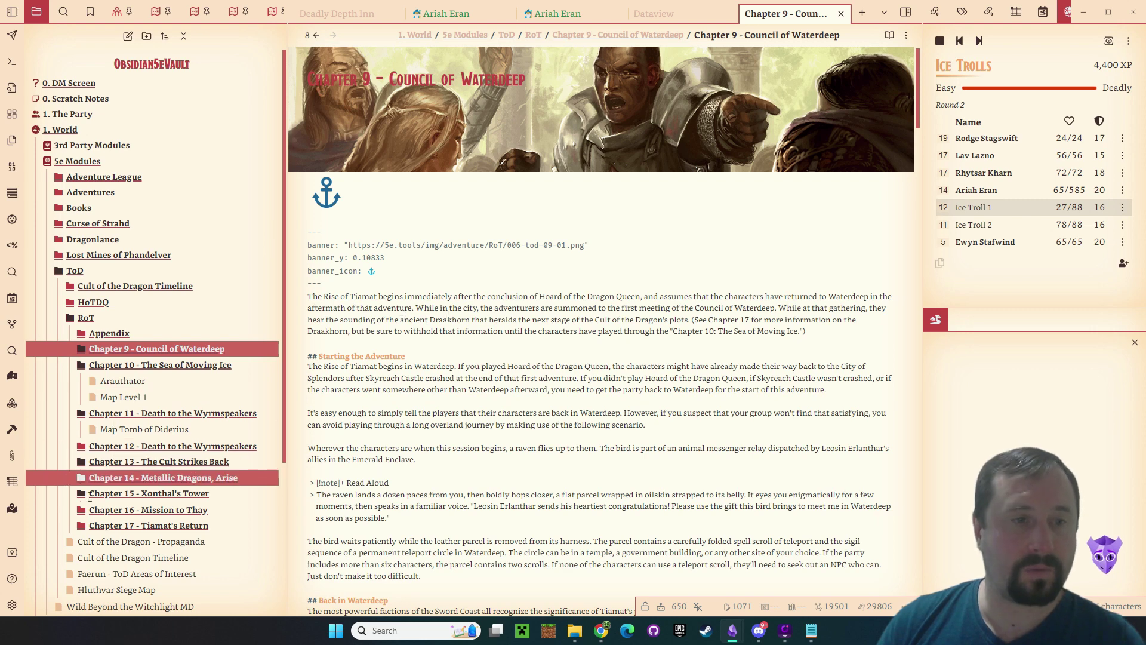
click(159, 510)
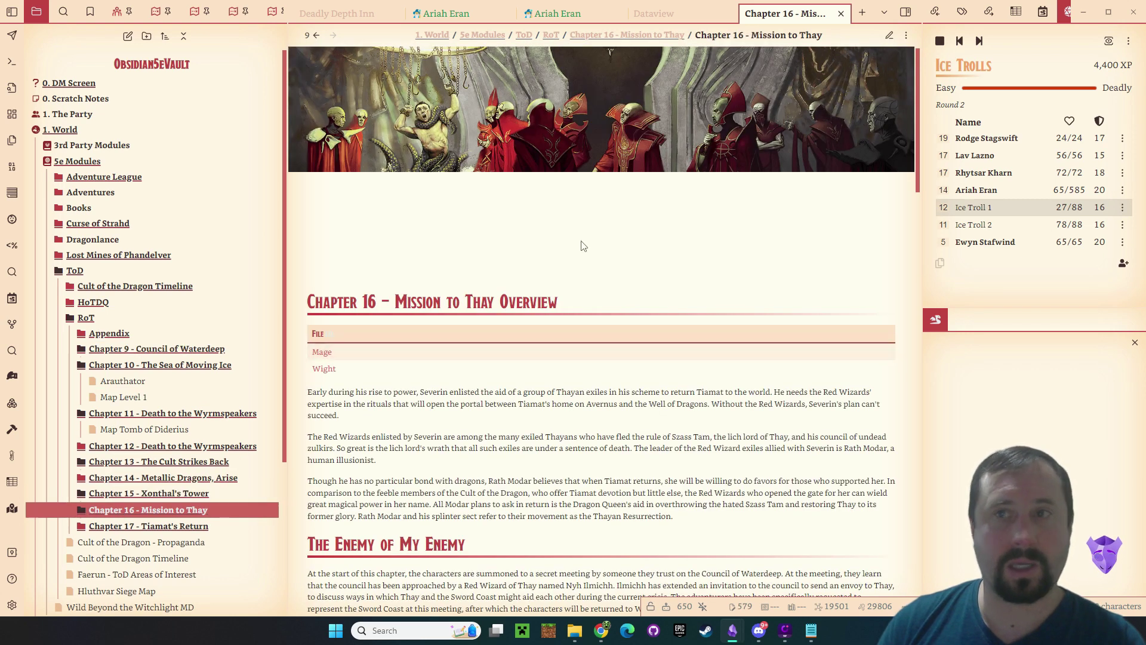
click(889, 36)
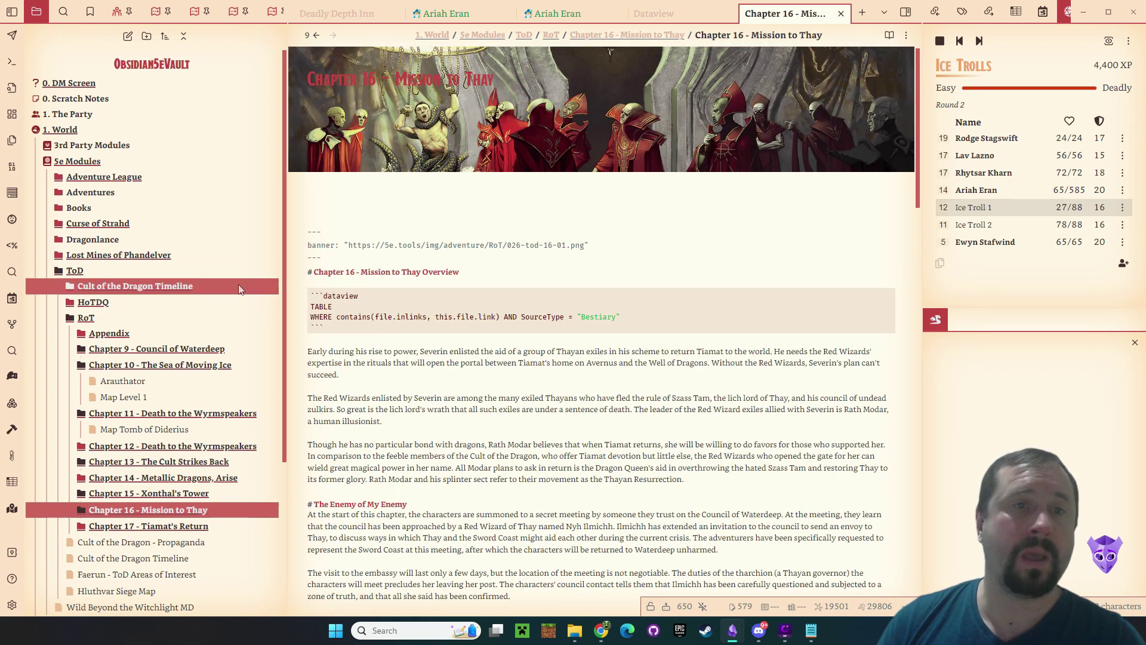
- In the Chapter 15 - Xonthal's Tower note's editing view, insert a duplicate of the banner and banner_y frontmatter block directly below the original
click(157, 495)
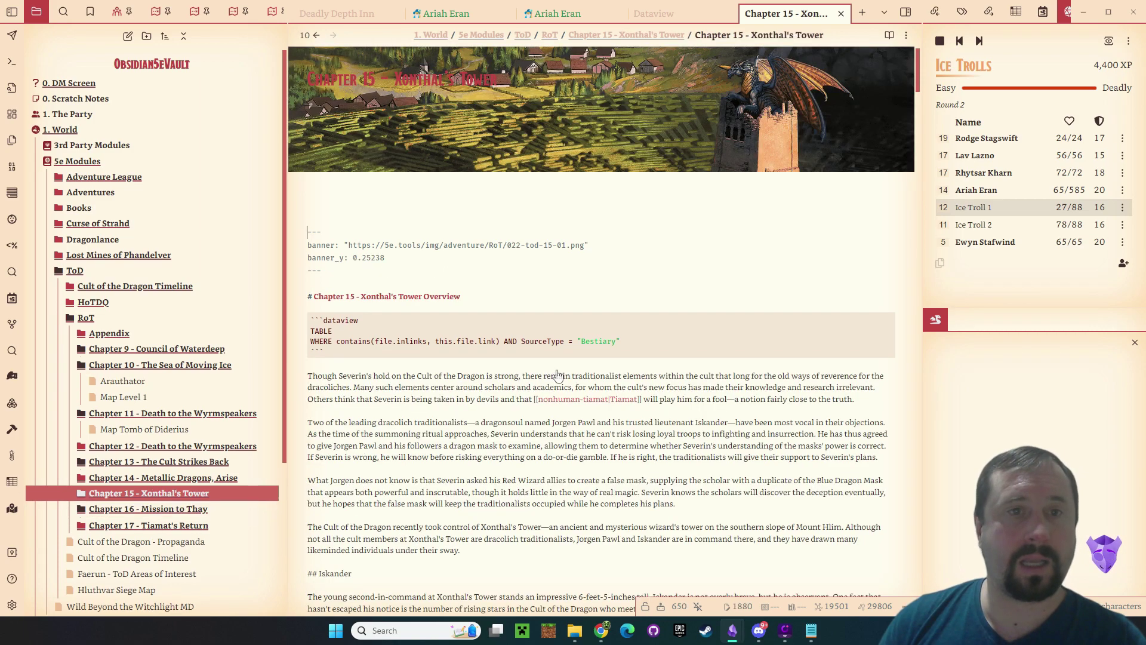
click(889, 35)
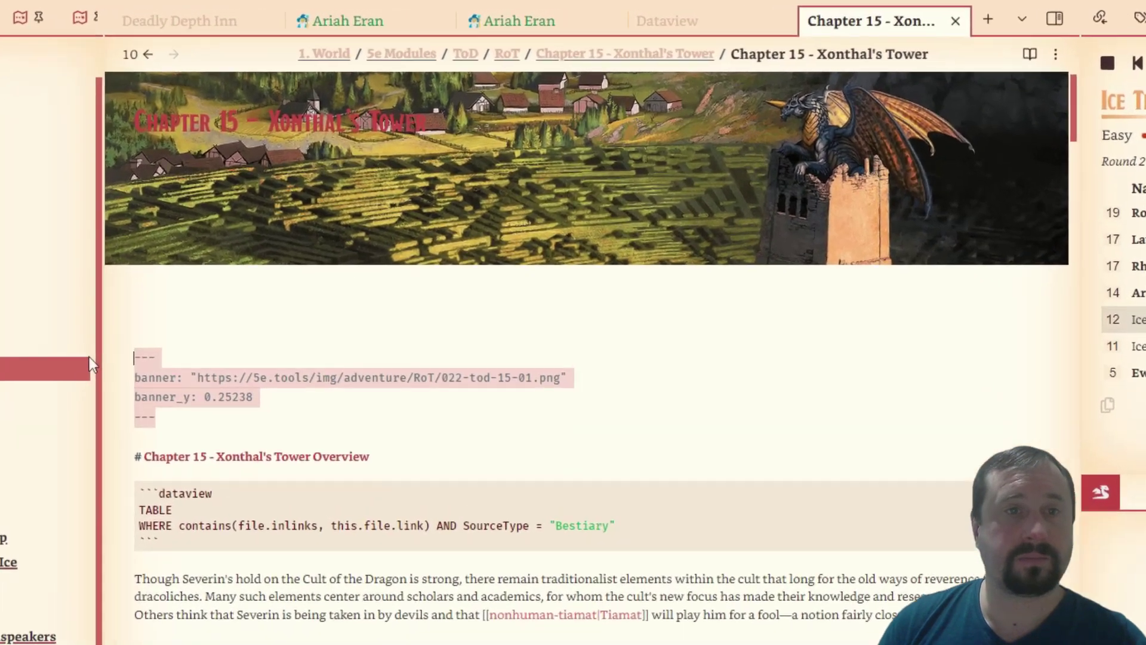
click(175, 334)
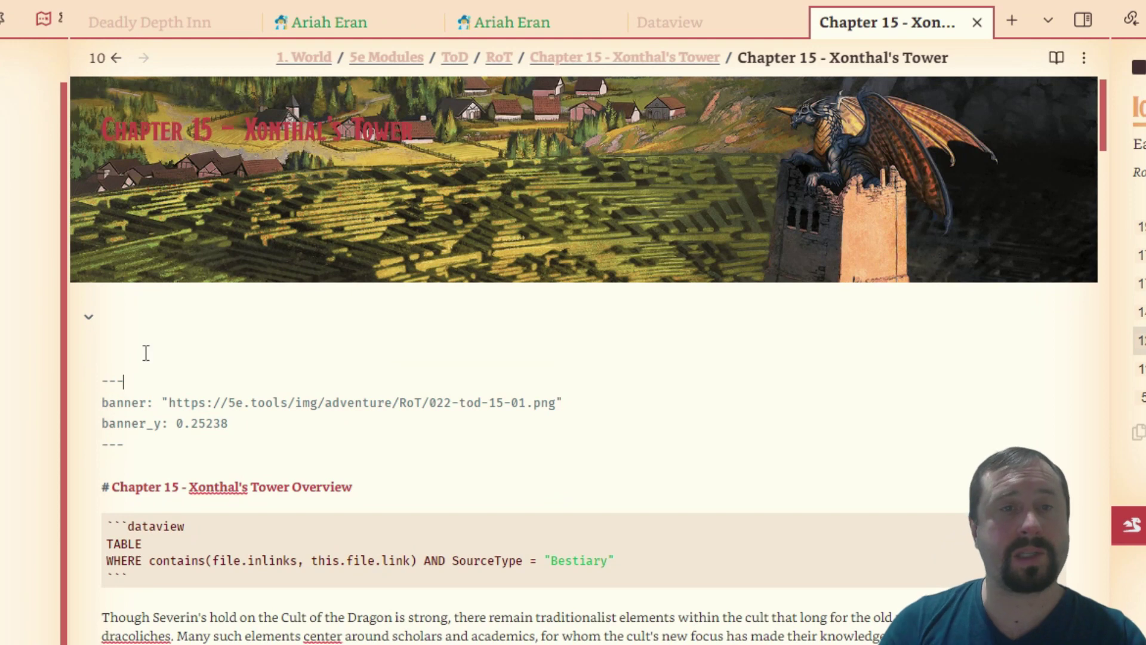
text(--- banner: "https://5e.tools/img/adventure/RoT/022-tod-15-01.png" banner_y: 0.25238 ---)
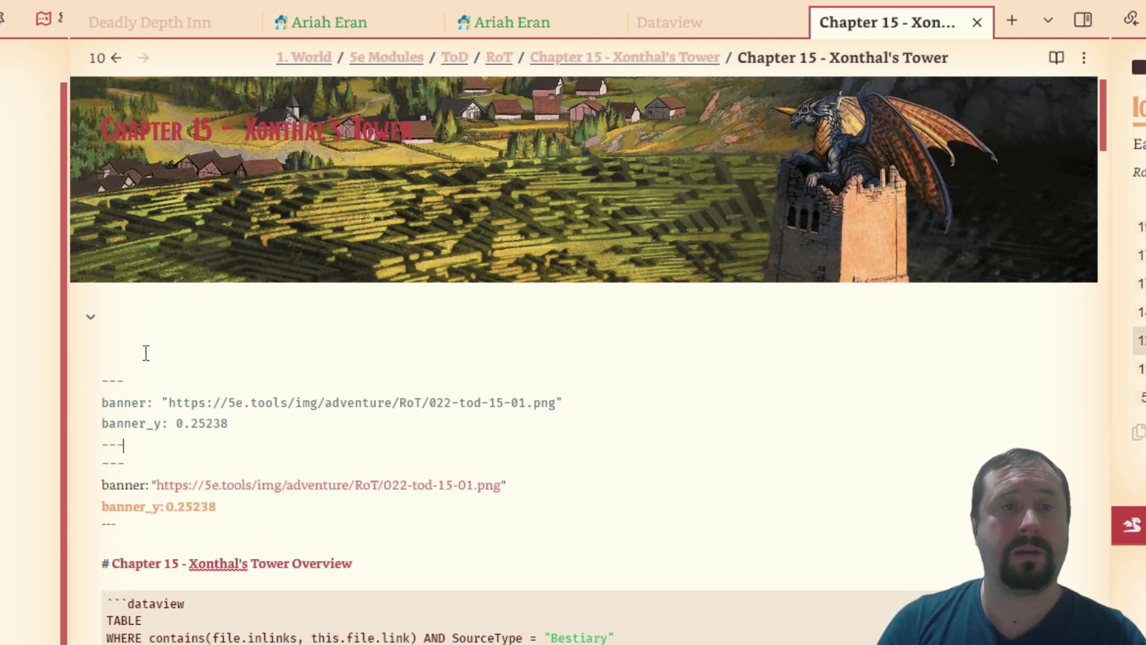
- Delete the banner_y line from the Chapter 15 note's first frontmatter block
click(256, 423)
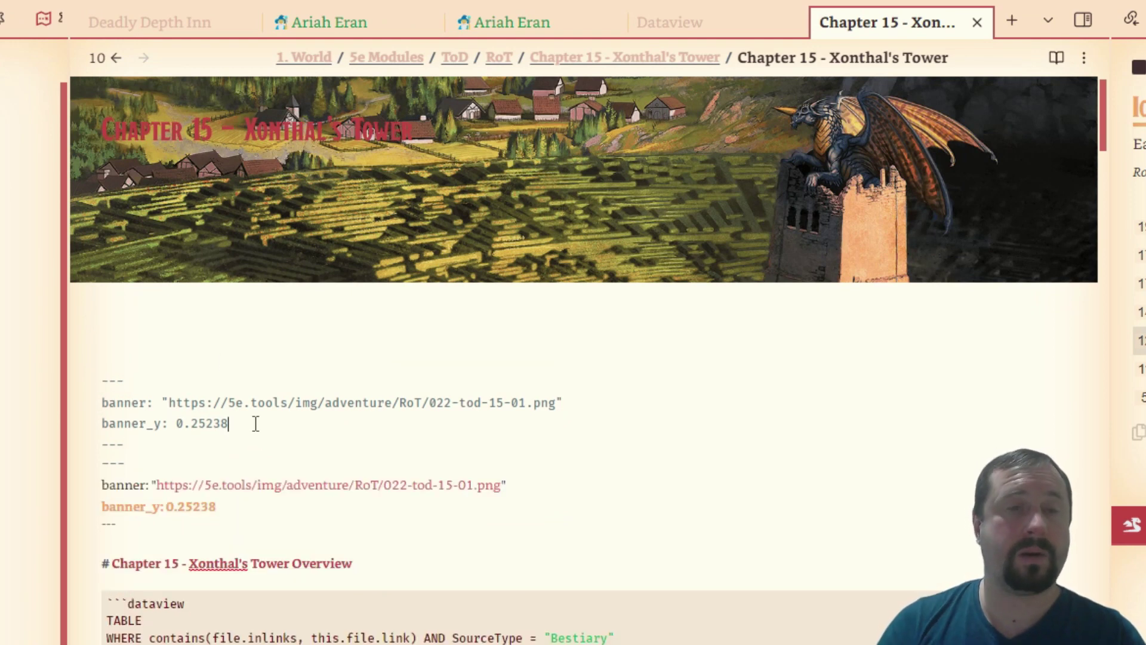
key(shift+Home)
key(BackSpace)
key(Delete)
key(Down)
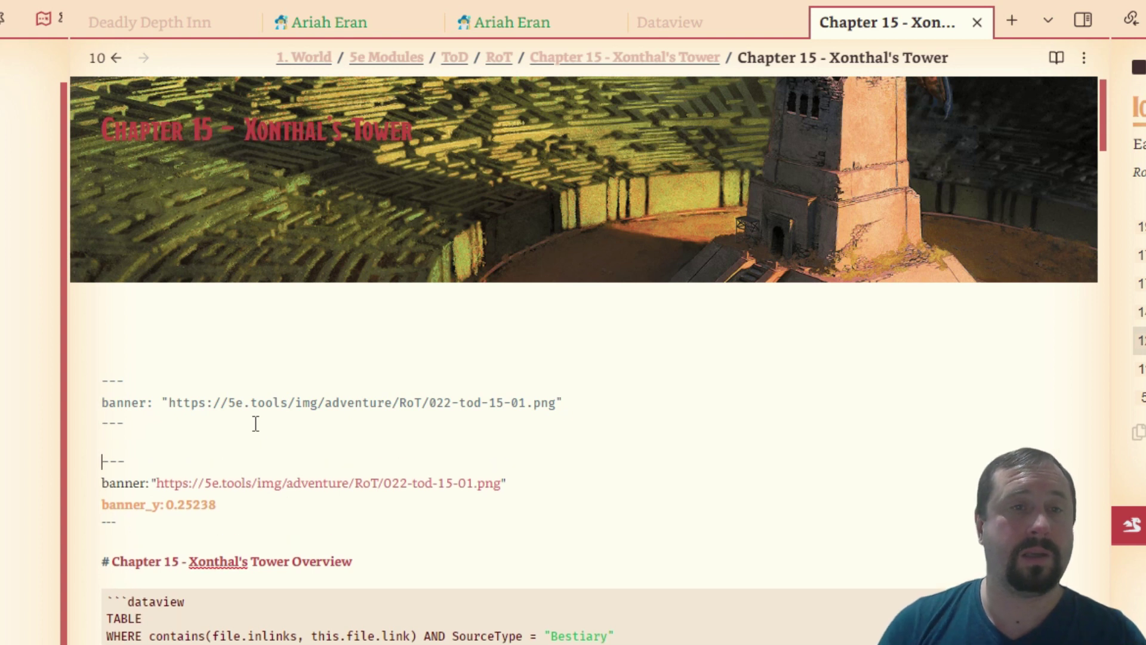
- Select both banner frontmatter blocks in the Chapter 15 note and check how they render in reading view
key(Return)
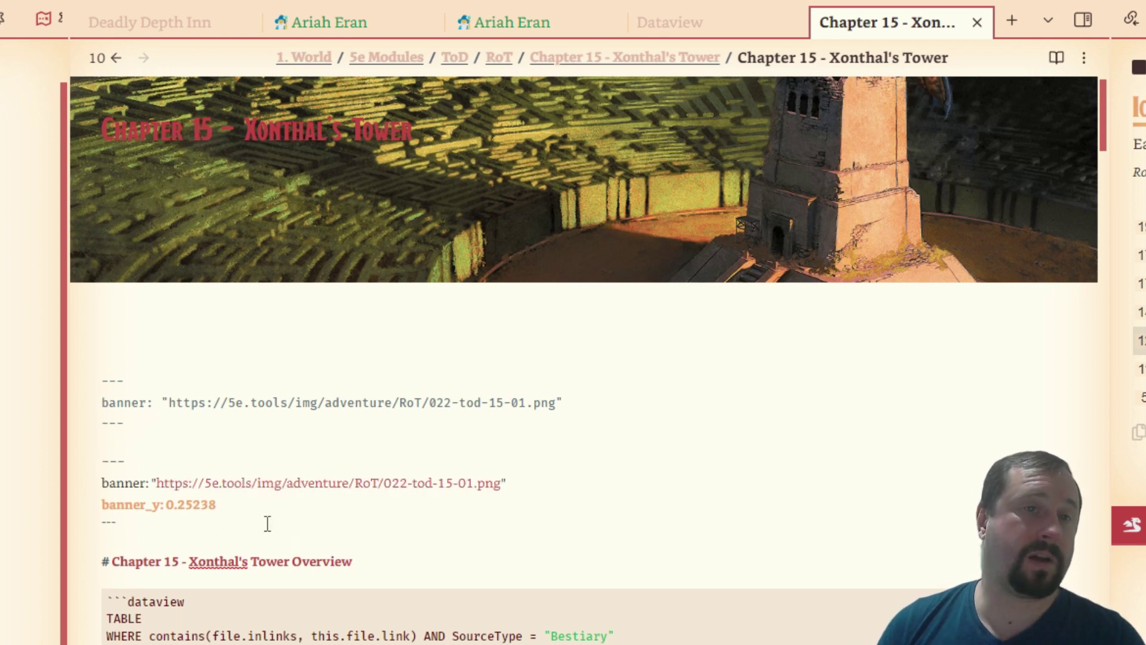
drag(146, 522, 92, 372)
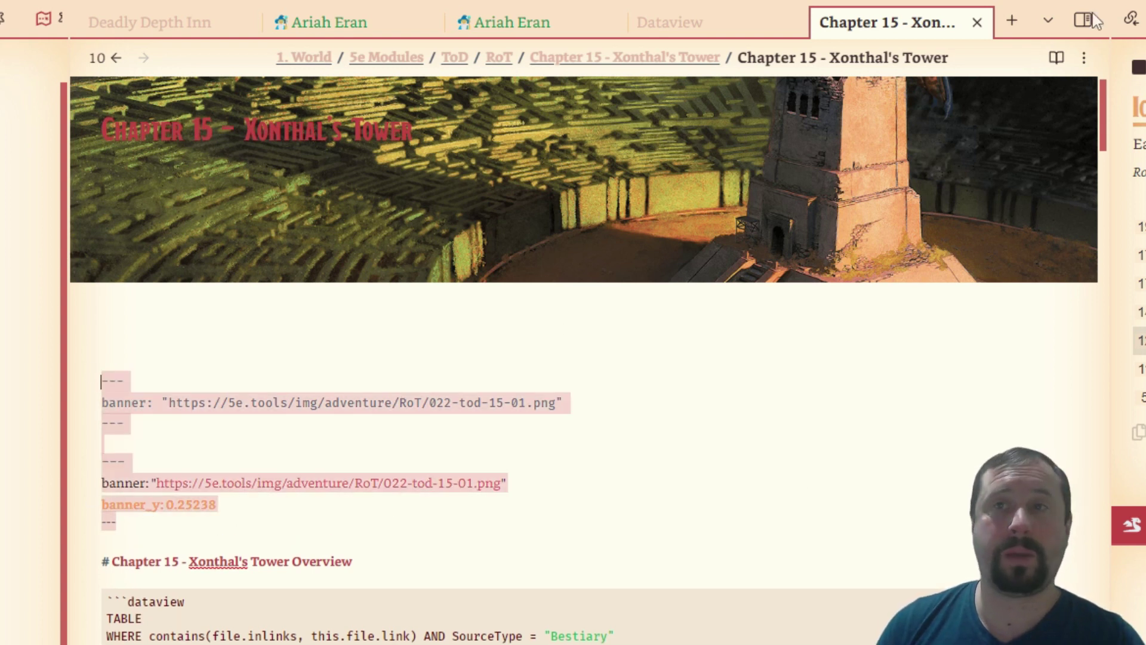
click(1056, 57)
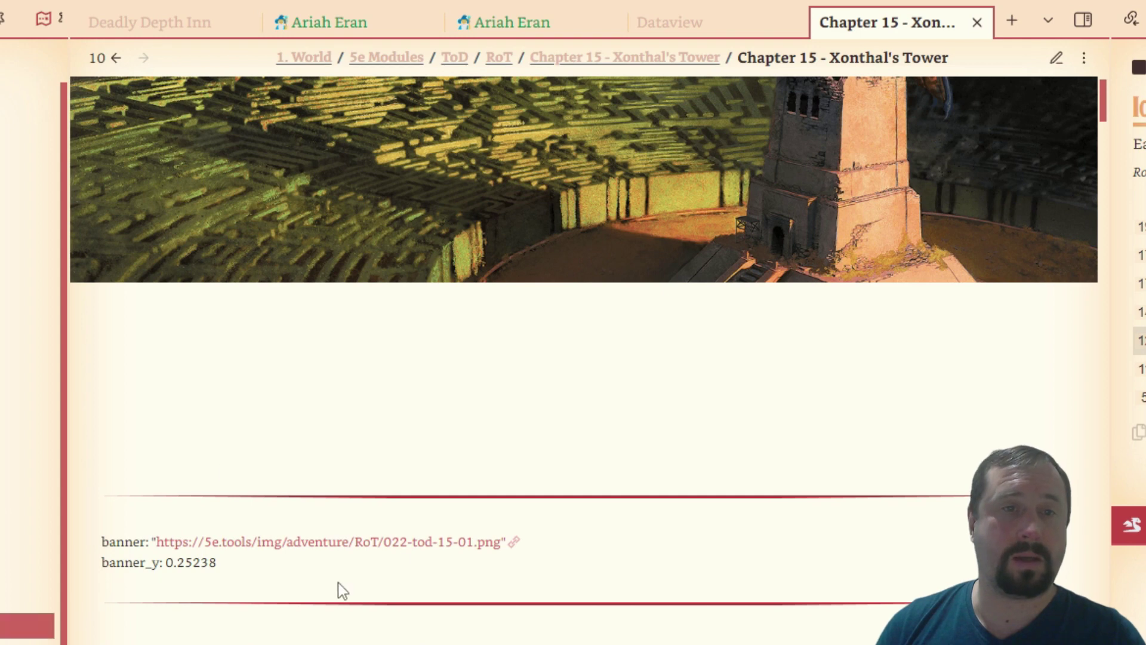
click(1057, 57)
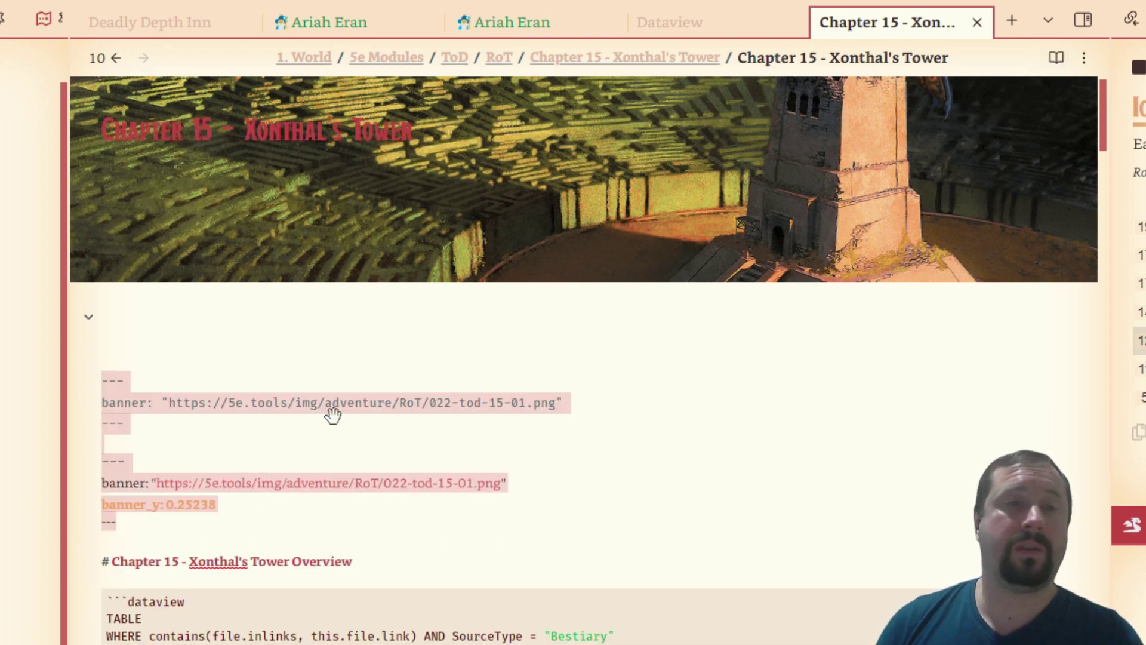
- Delete the first frontmatter block of the Chapter 15 note, keeping only the block with banner and banner_y
click(163, 427)
drag(162, 427, 358, 335)
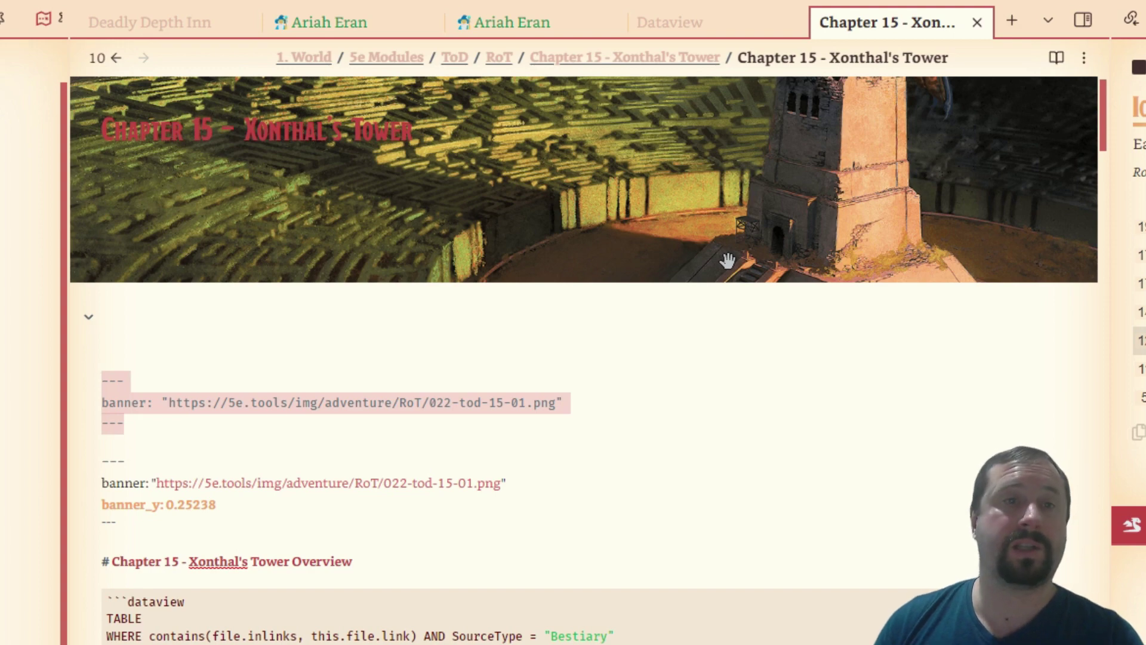
key(BackSpace)
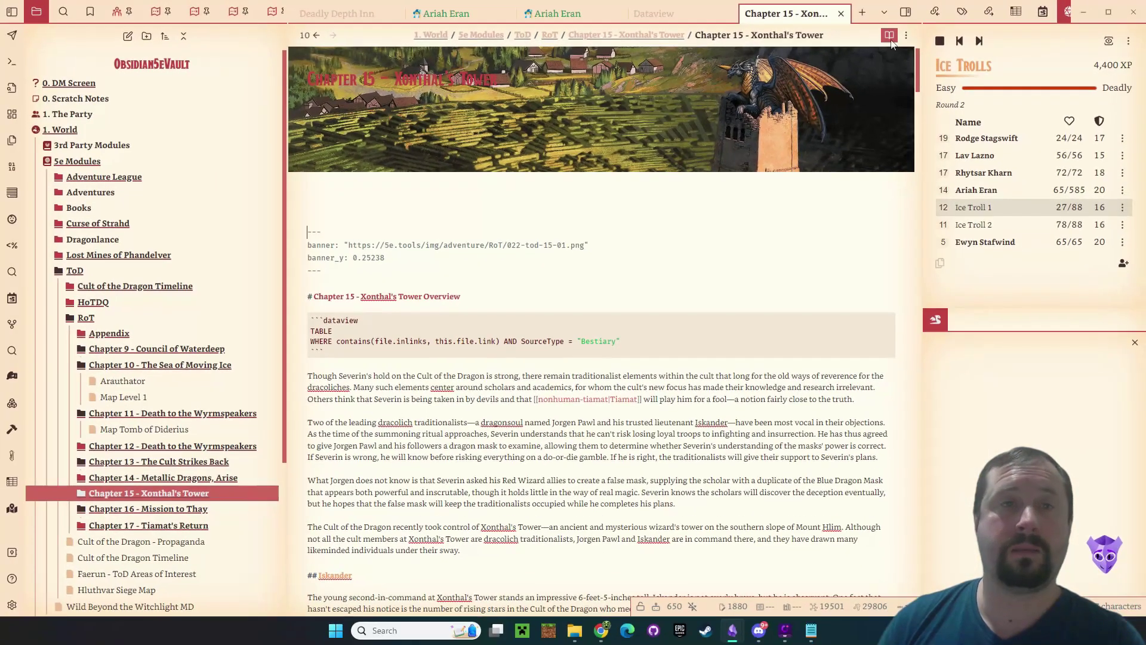
- Check the Chapter 15 note's banner and overview in reading view and return to editing view
click(890, 36)
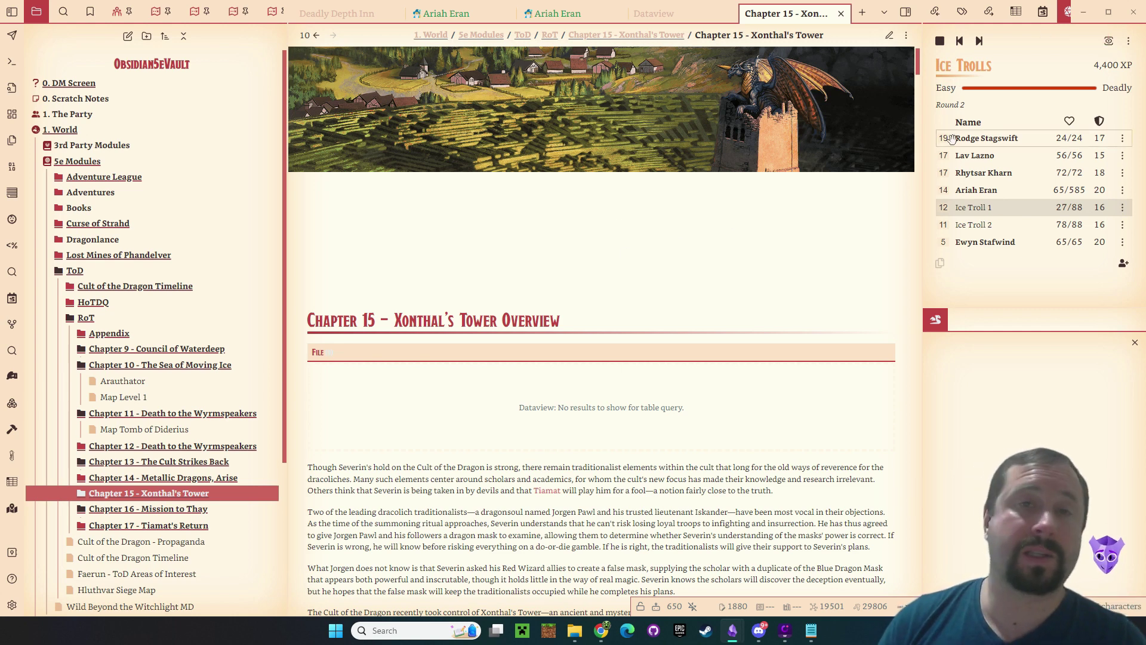
scroll(802, 239, down, 2)
scroll(765, 234, up, 2)
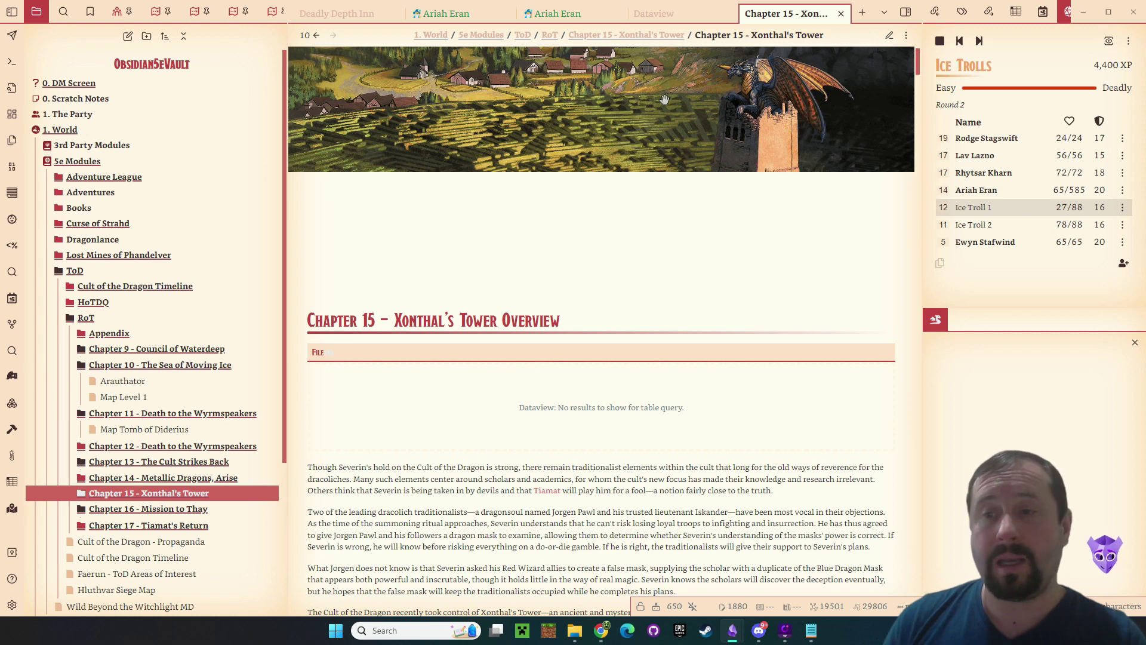
click(890, 36)
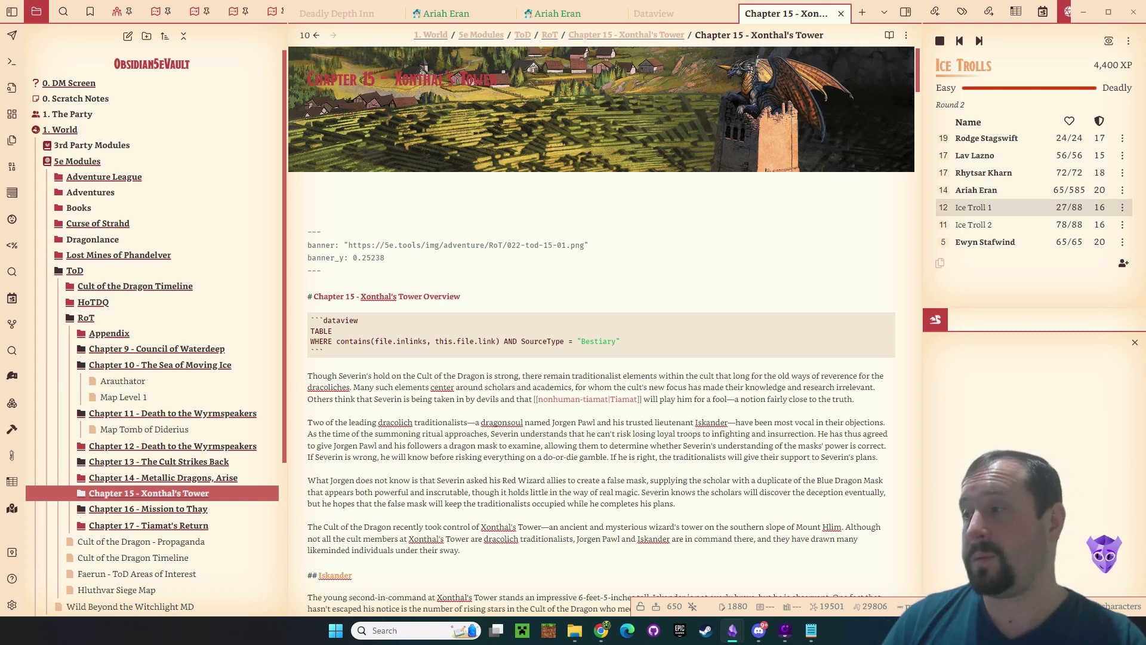
- Bring the Banner Fix.css text window over the vault and examine its two CSS rules
drag(1145, 179, 1145, 250)
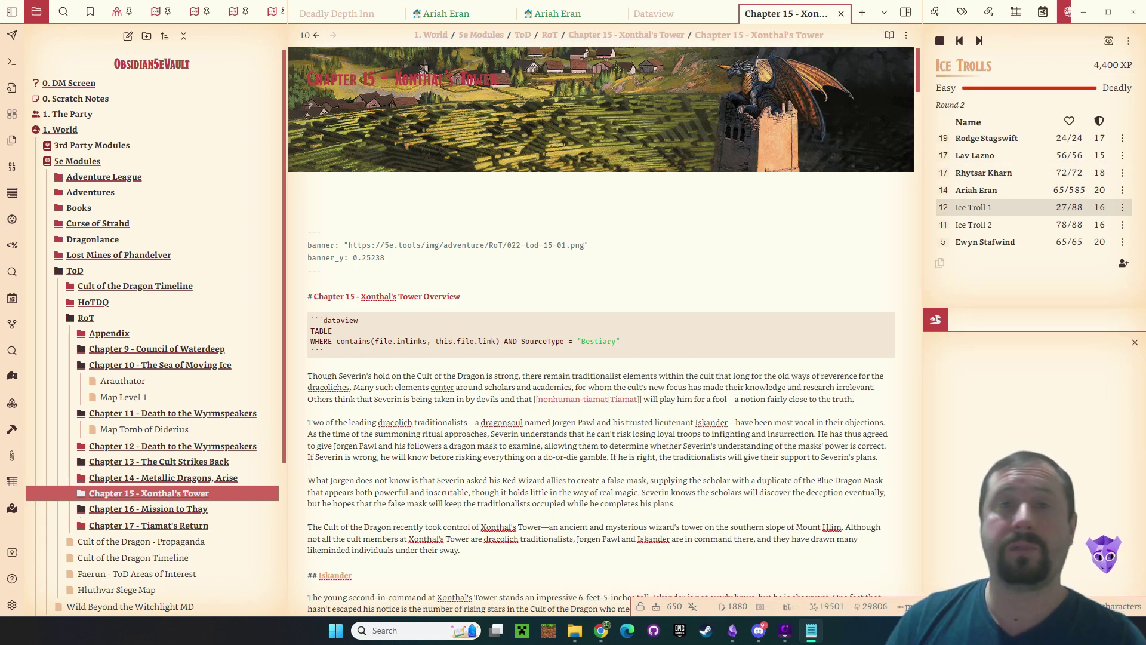
drag(1145, 197, 418, 194)
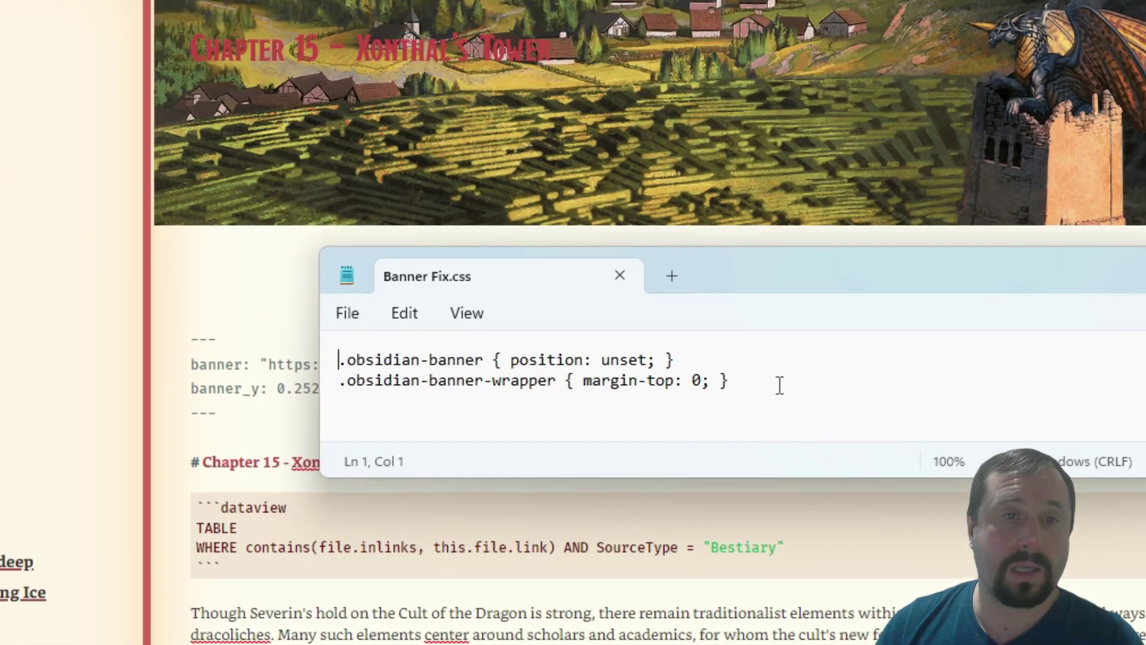
key(ctrl+a)
click(860, 376)
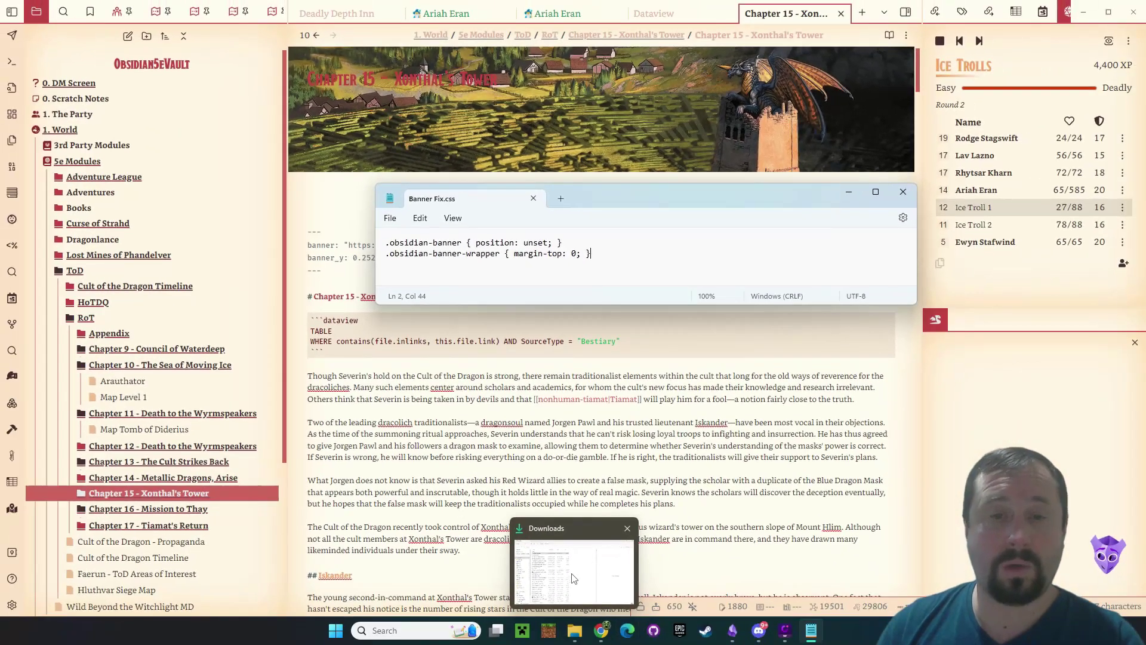
- Browse in File Explorer to the vault's snippets folder at TTRPG (F:) > Obsidian > Obsidian5eVault > .obsidian > snippets and minimize the window
click(590, 639)
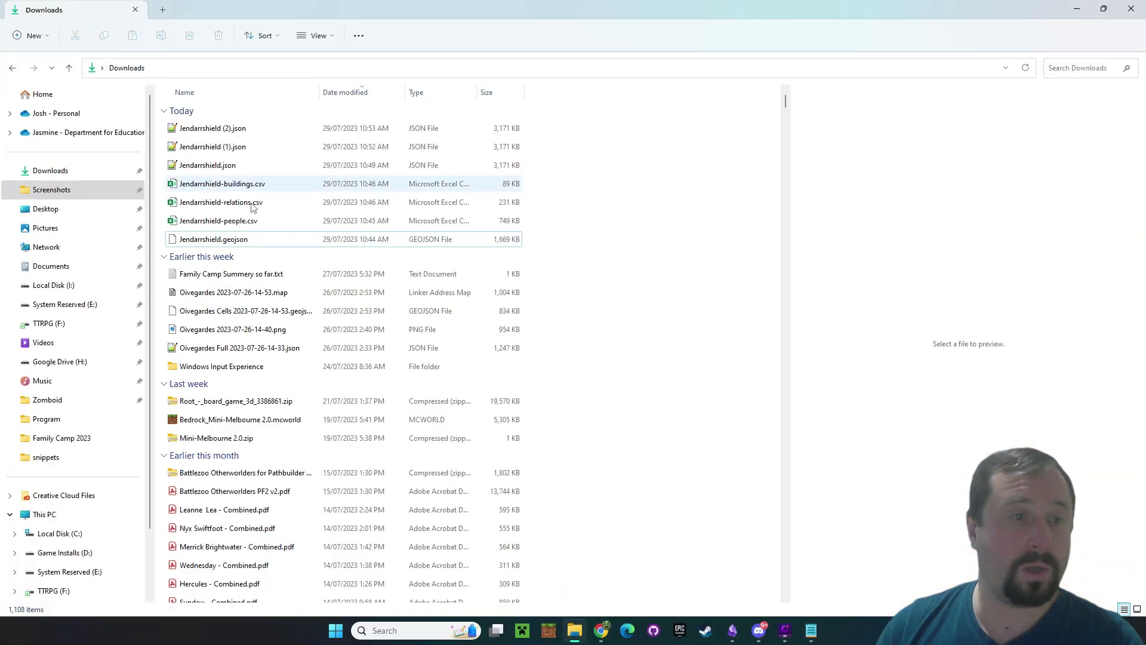
click(38, 501)
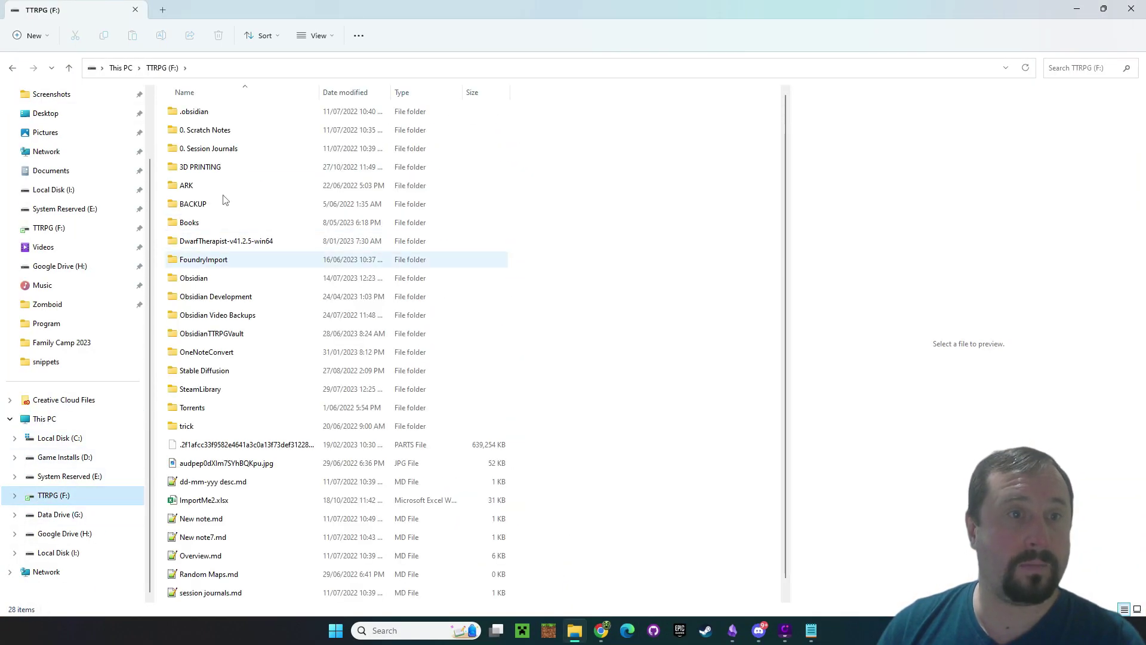
click(192, 280)
double_click(192, 279)
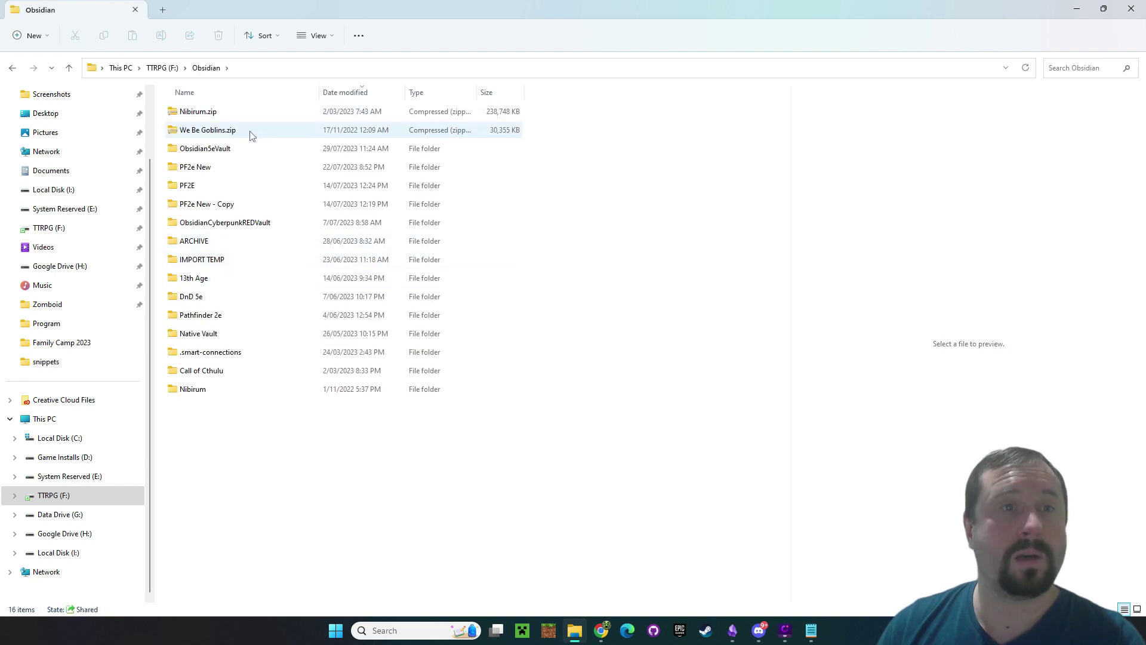
double_click(215, 151)
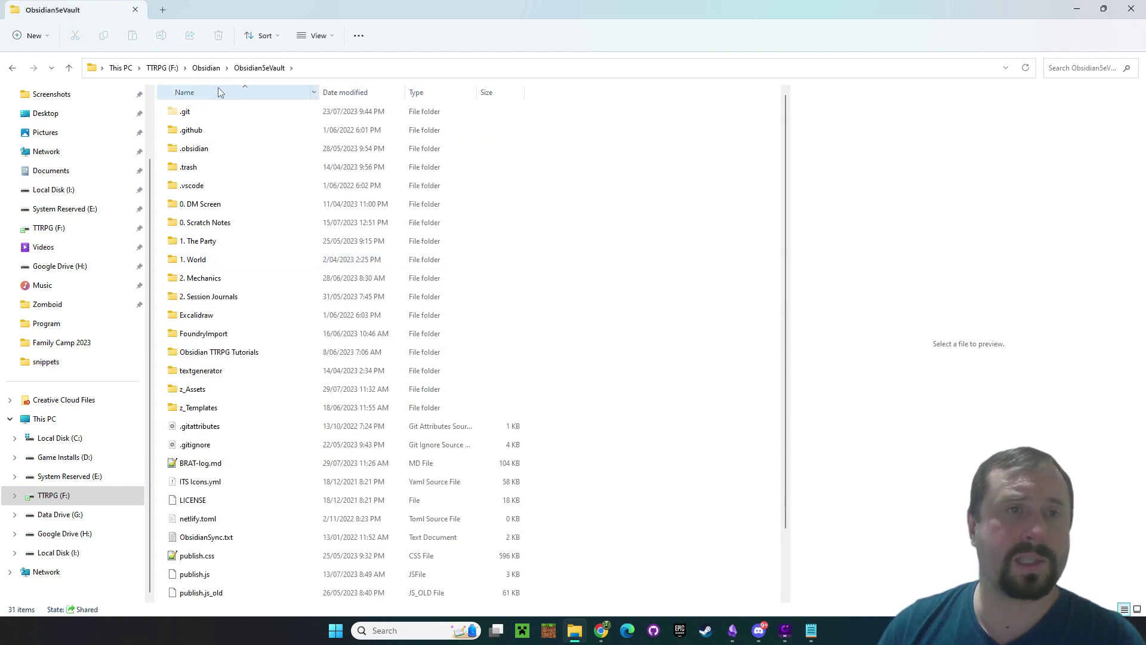
click(203, 152)
double_click(203, 153)
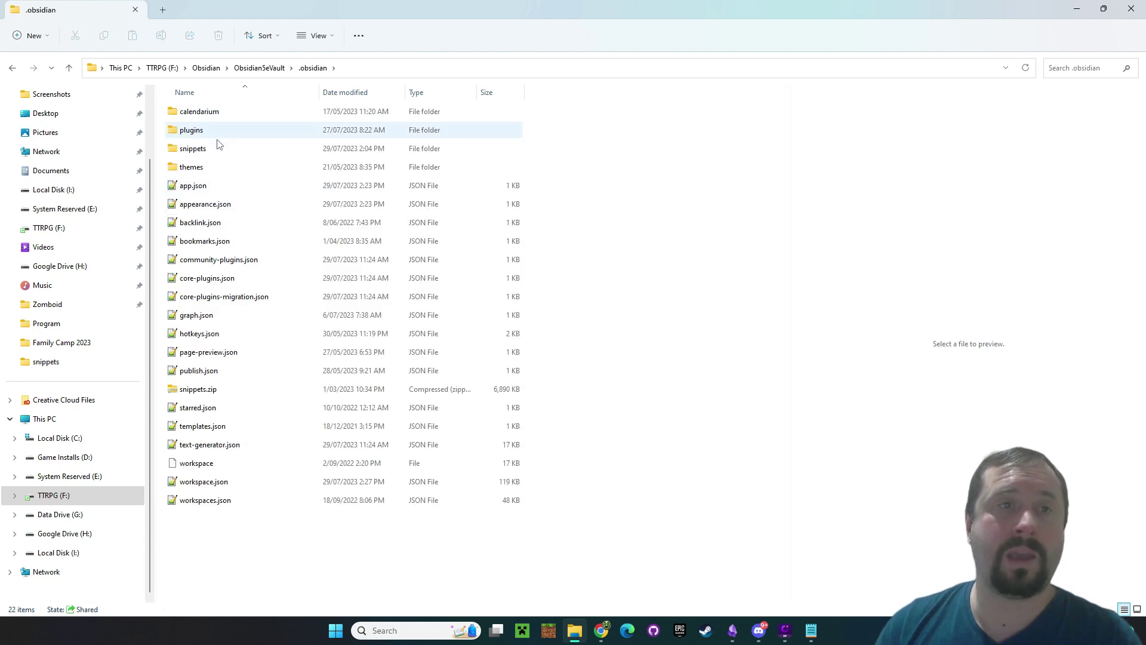
double_click(200, 149)
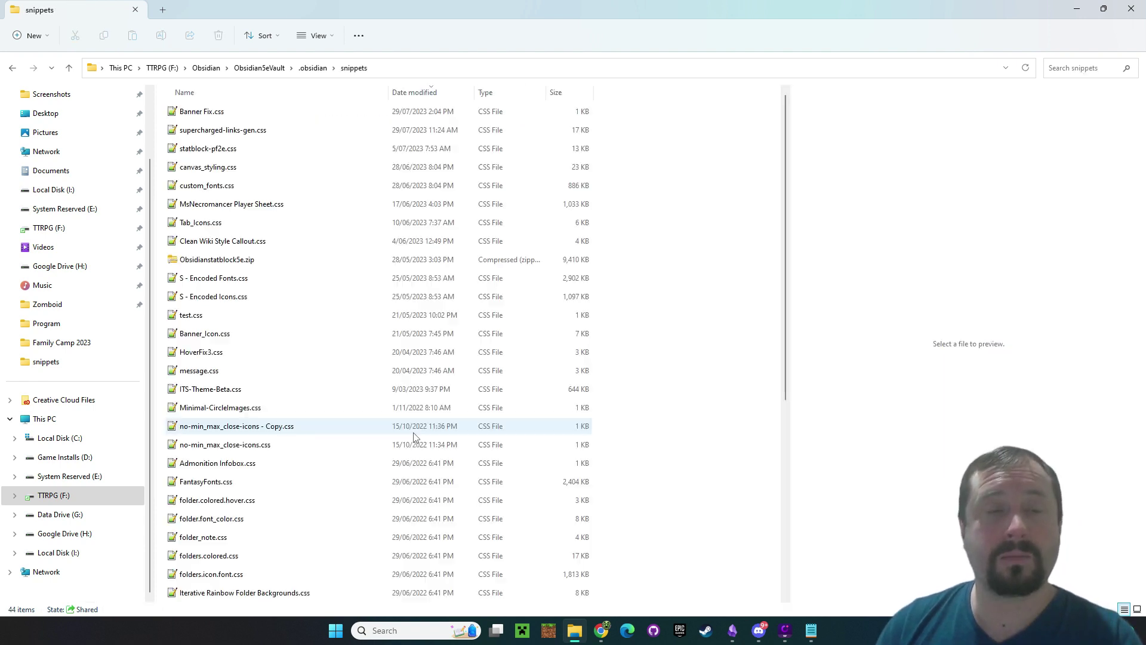
click(1078, 9)
- Find the CSS snippets section in the Appearance settings and view the snippets folder from there
click(12, 605)
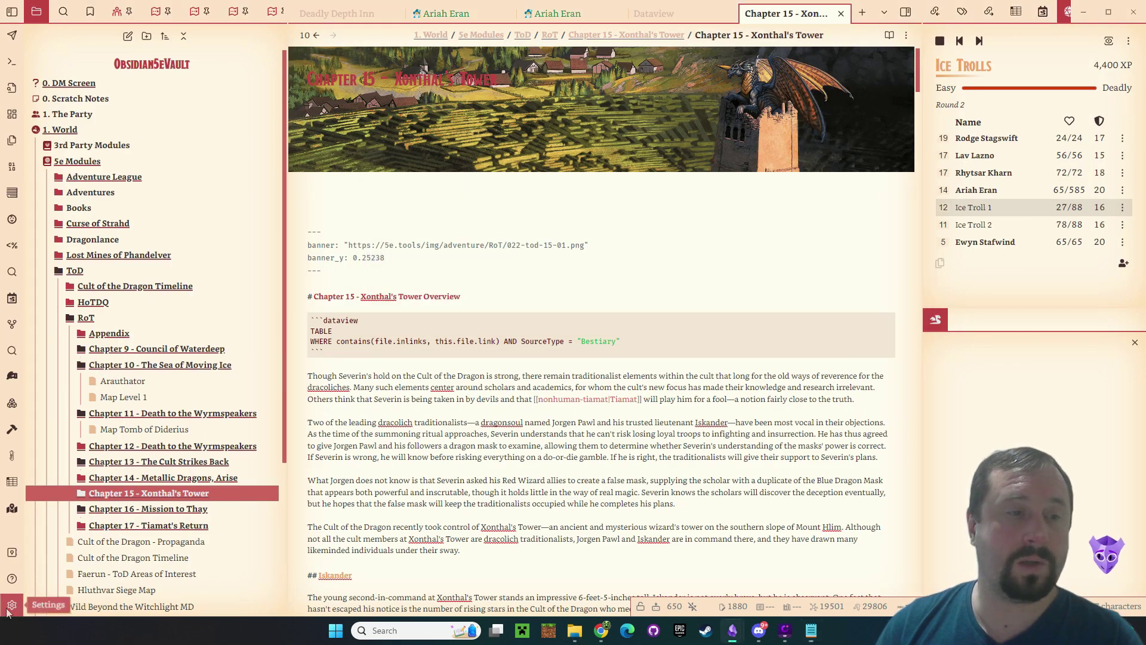
click(293, 132)
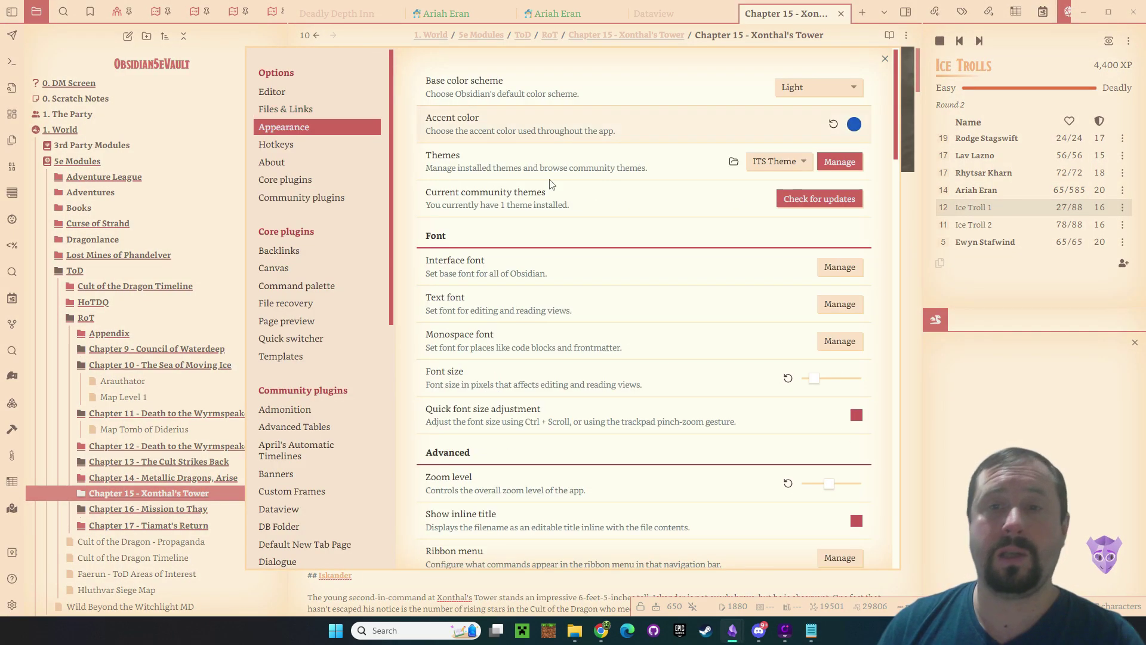
scroll(793, 285, down, 15)
scroll(796, 291, up, 3)
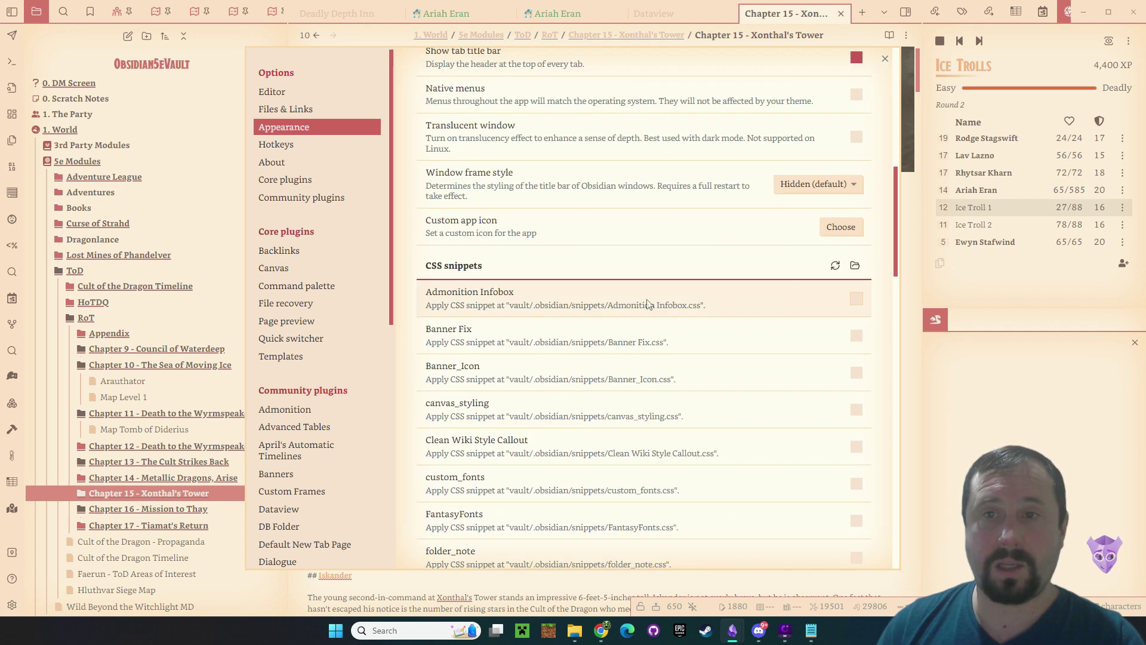
click(855, 269)
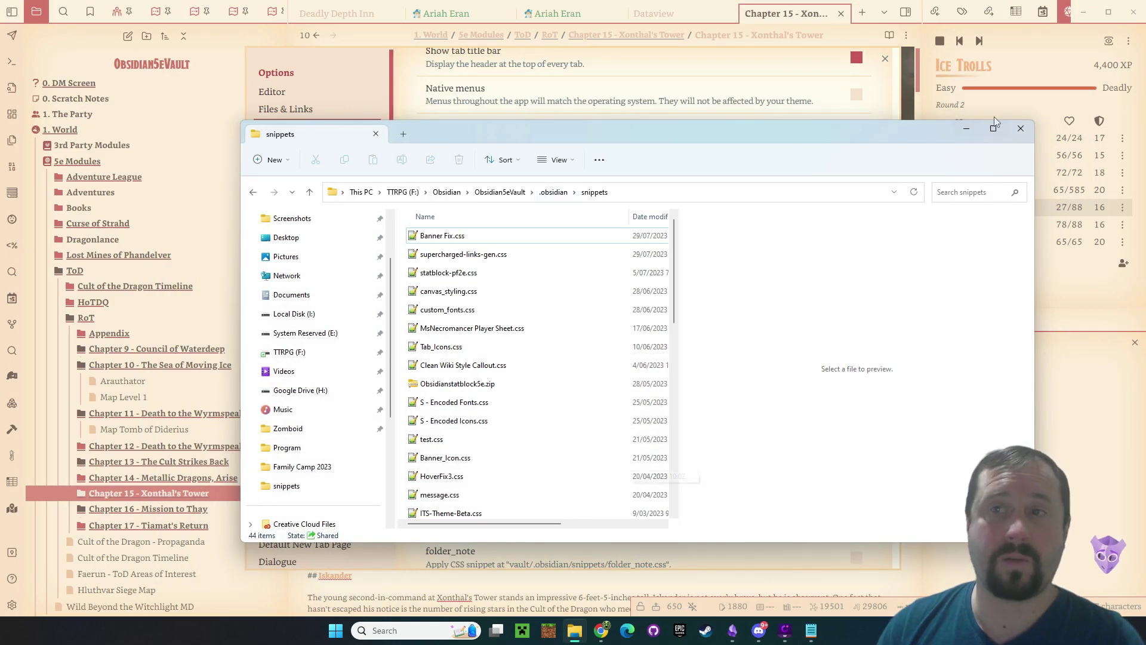
click(1021, 128)
- Enable the Banner Fix CSS snippet and leave the settings
scroll(857, 379, down, 1)
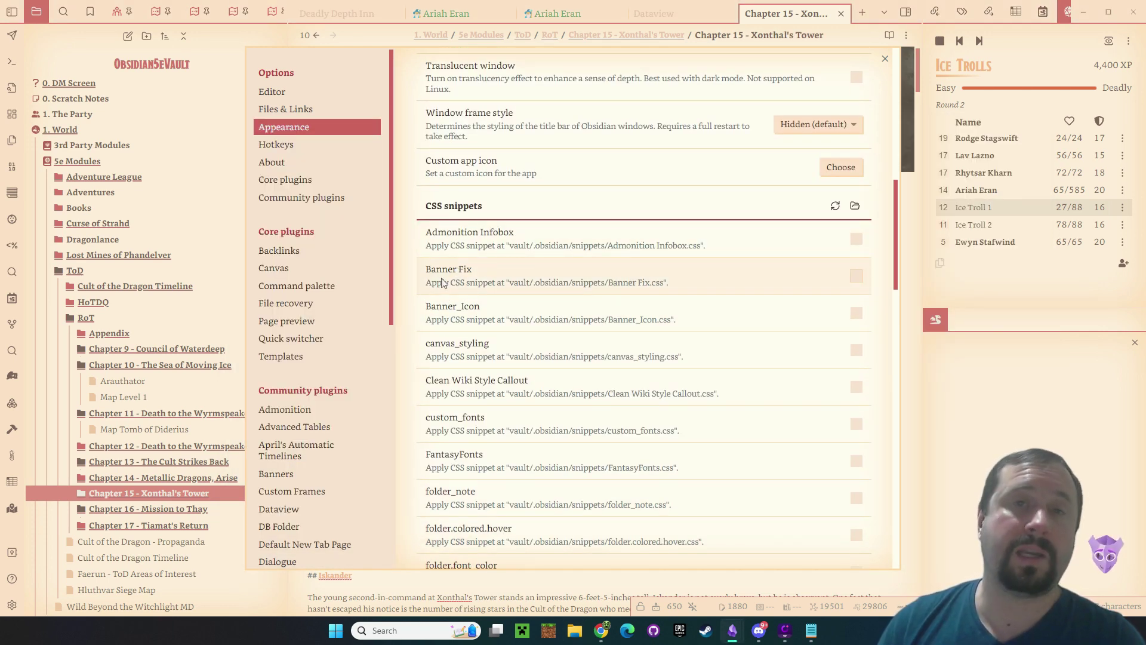
click(856, 276)
click(915, 429)
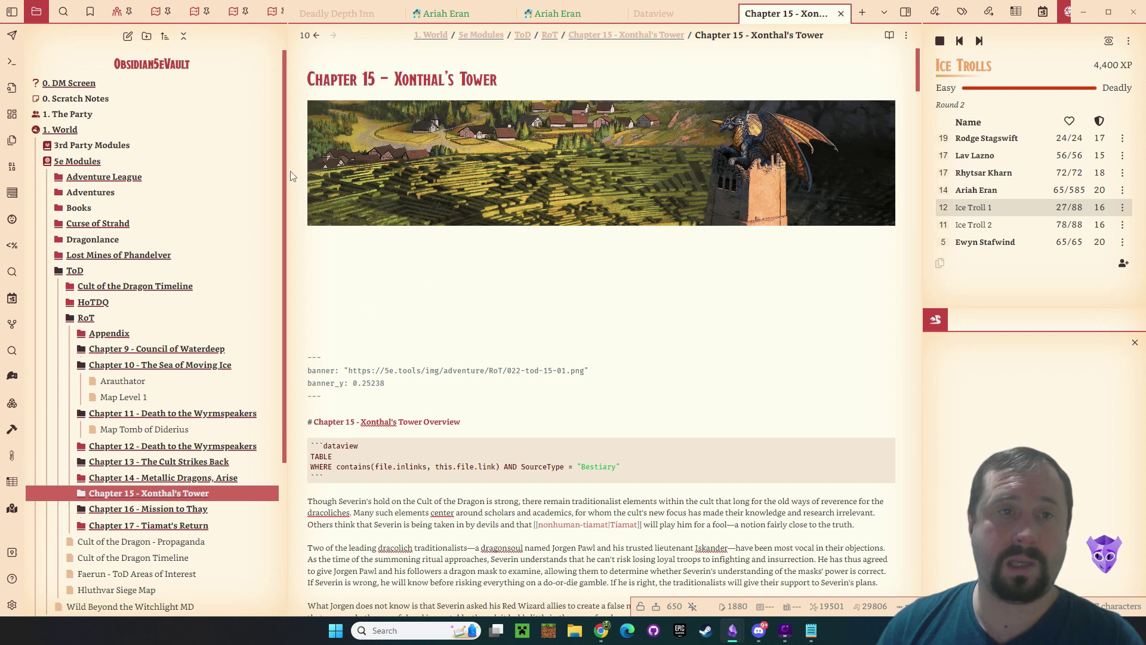
- Collapse the frontmatter block in the Chapter 15 note's editing view
click(297, 195)
click(297, 195)
click(297, 194)
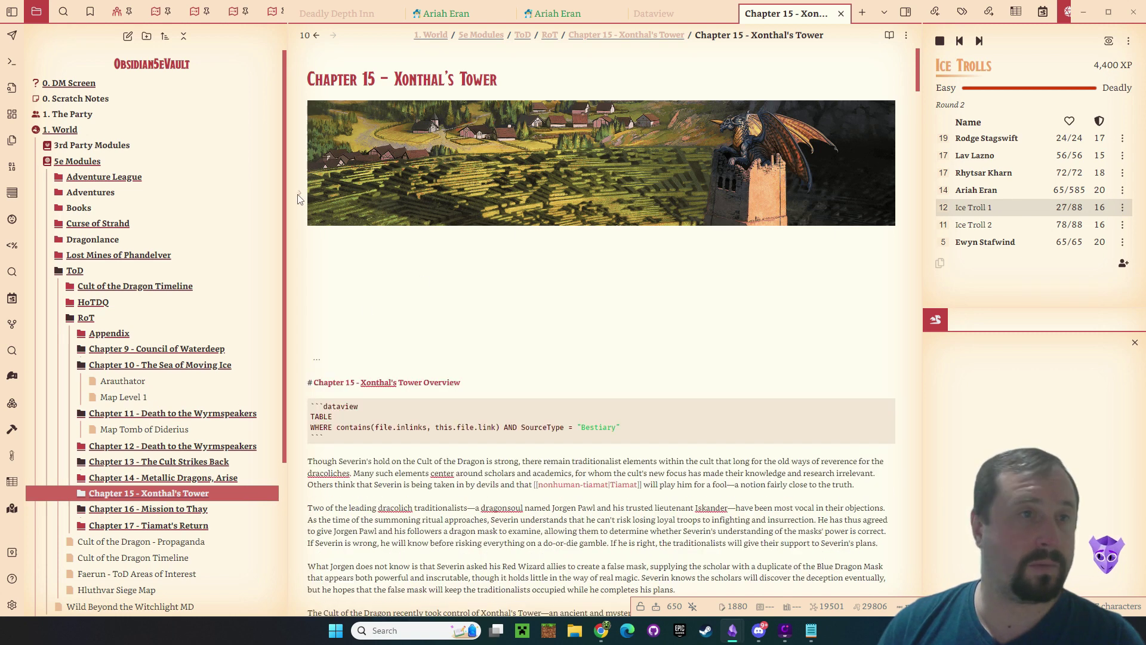
- Compare how properties display in the first open character note and the Chapter 15 note
click(447, 13)
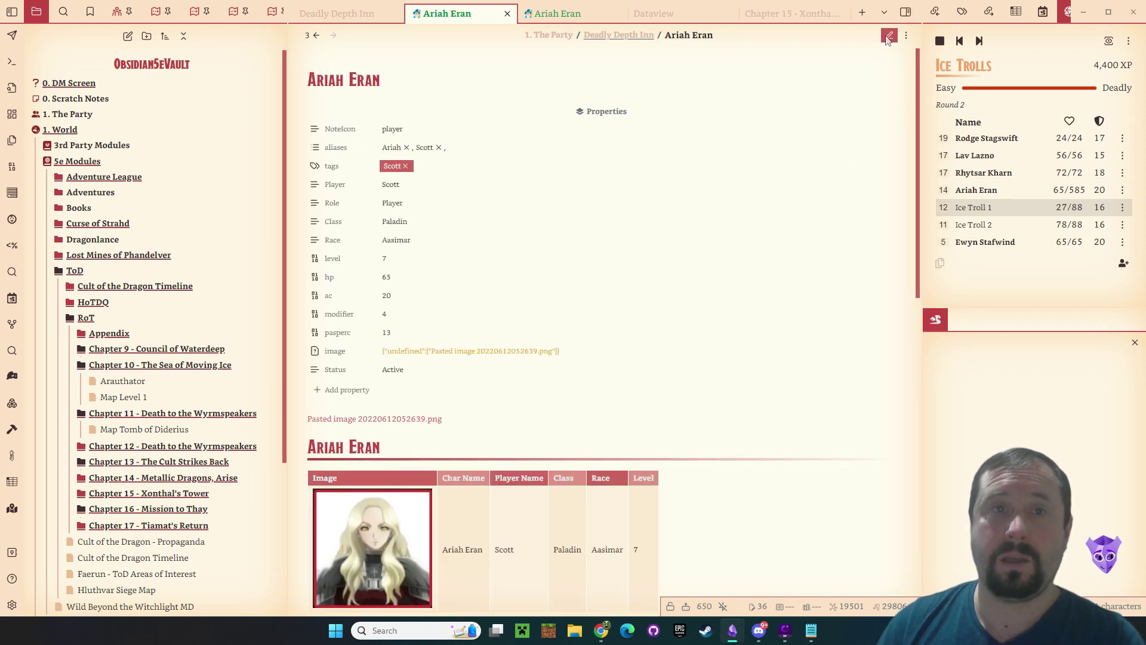
click(890, 36)
click(805, 17)
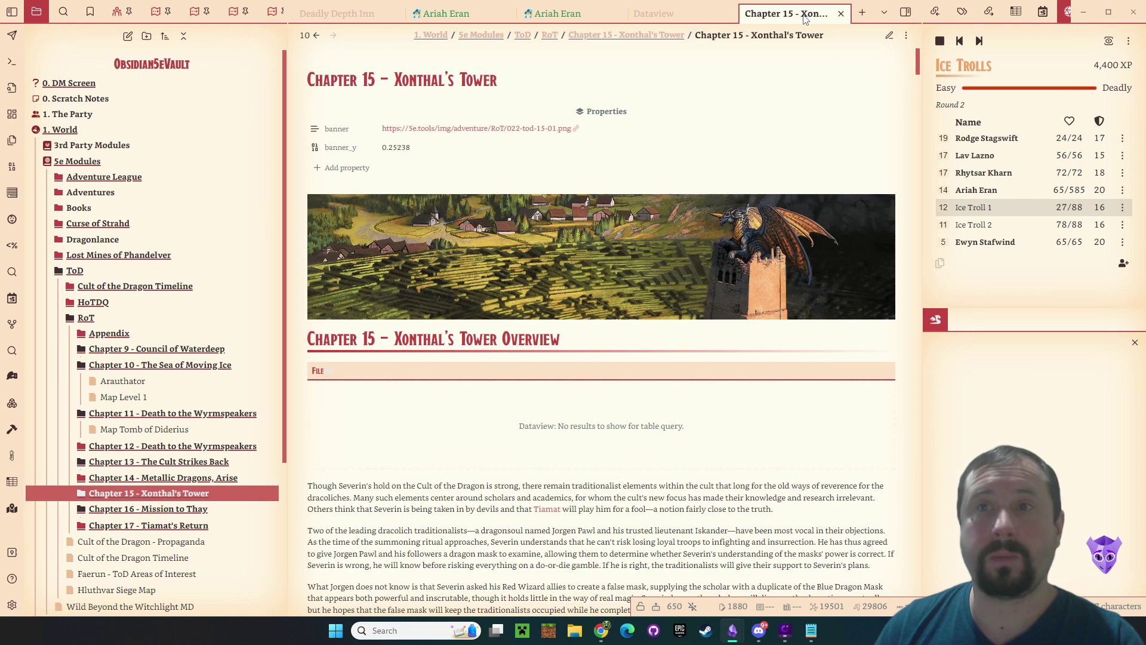
- Add the frontmatter entry "NewFront: Value1" below banner_y in the Chapter 15 note's editing view
click(890, 36)
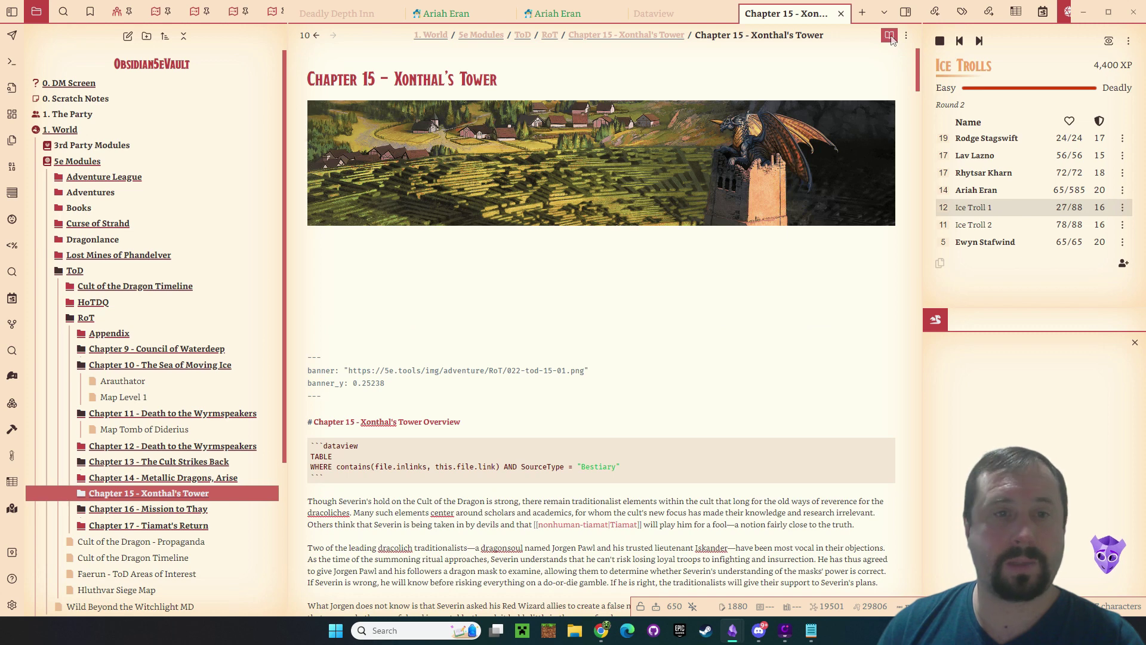
click(395, 383)
key(Return)
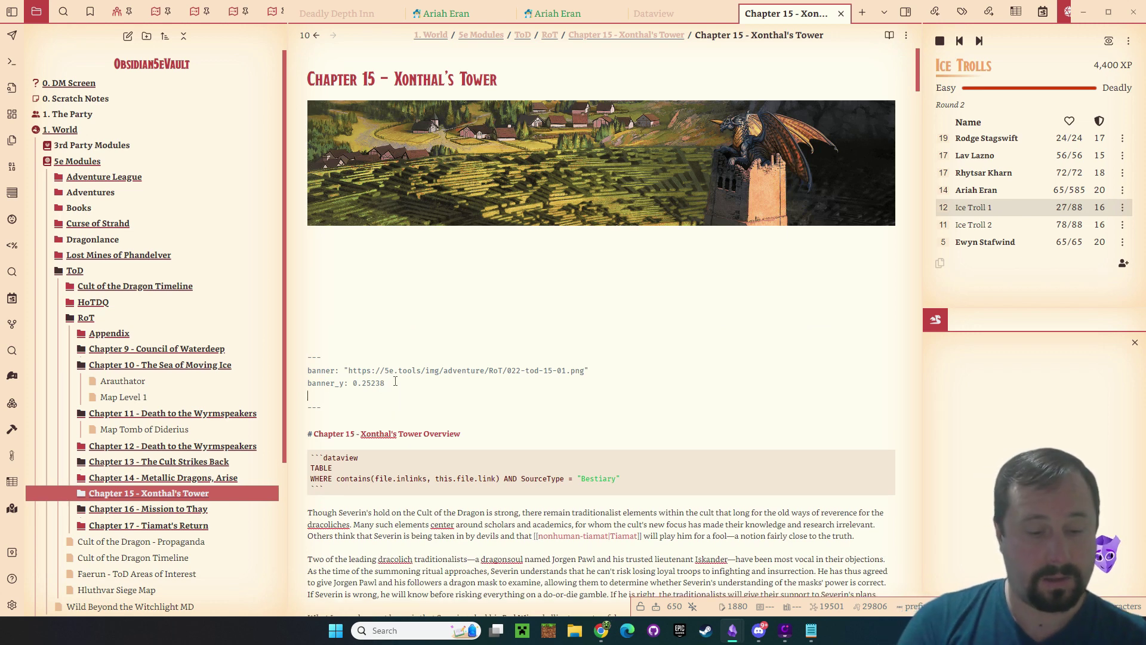
text(NewFront)
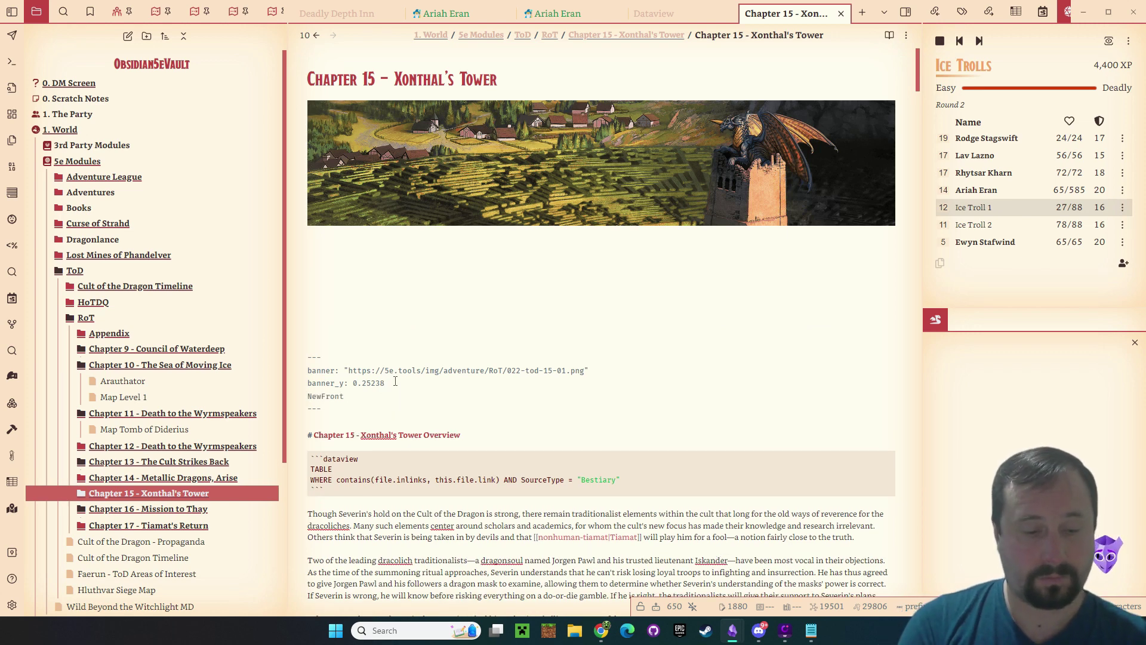
text(: Value1)
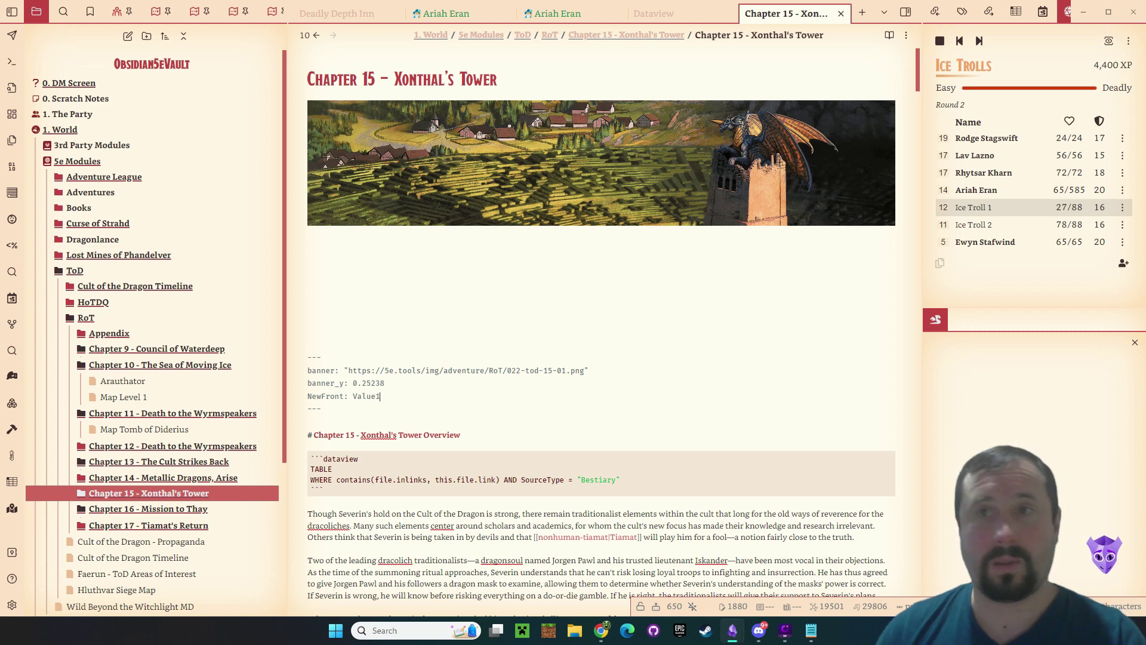
- Show the Chapter 15 note in reading view and collapse its Properties section above the banner
click(890, 35)
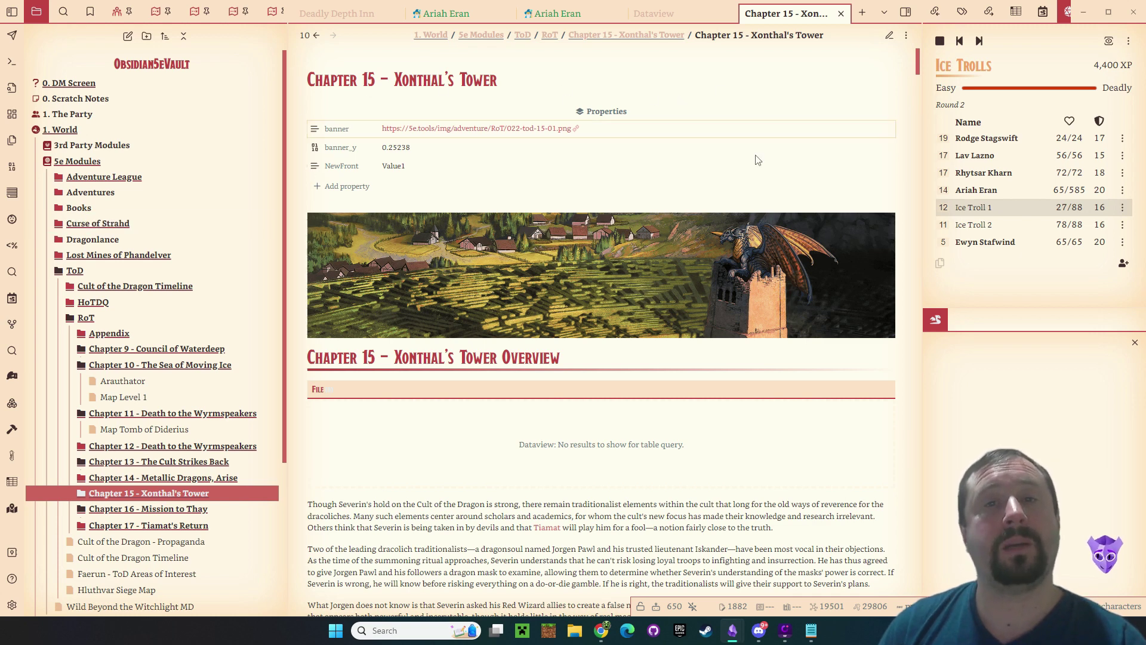
scroll(841, 382, down, 2)
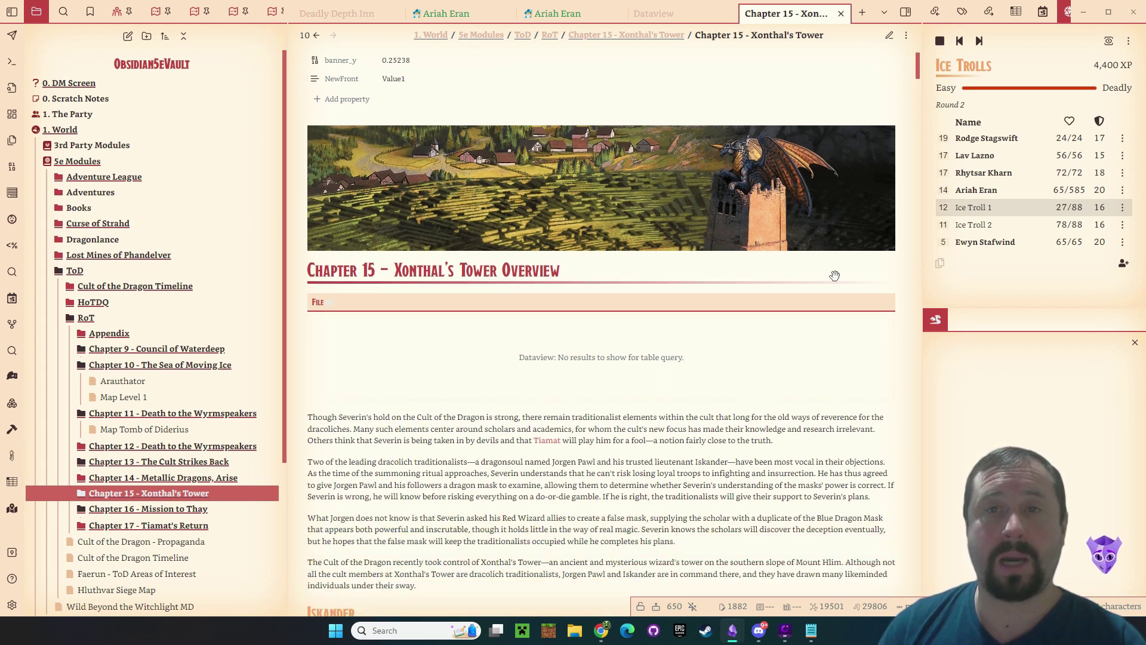
scroll(813, 322, up, 2)
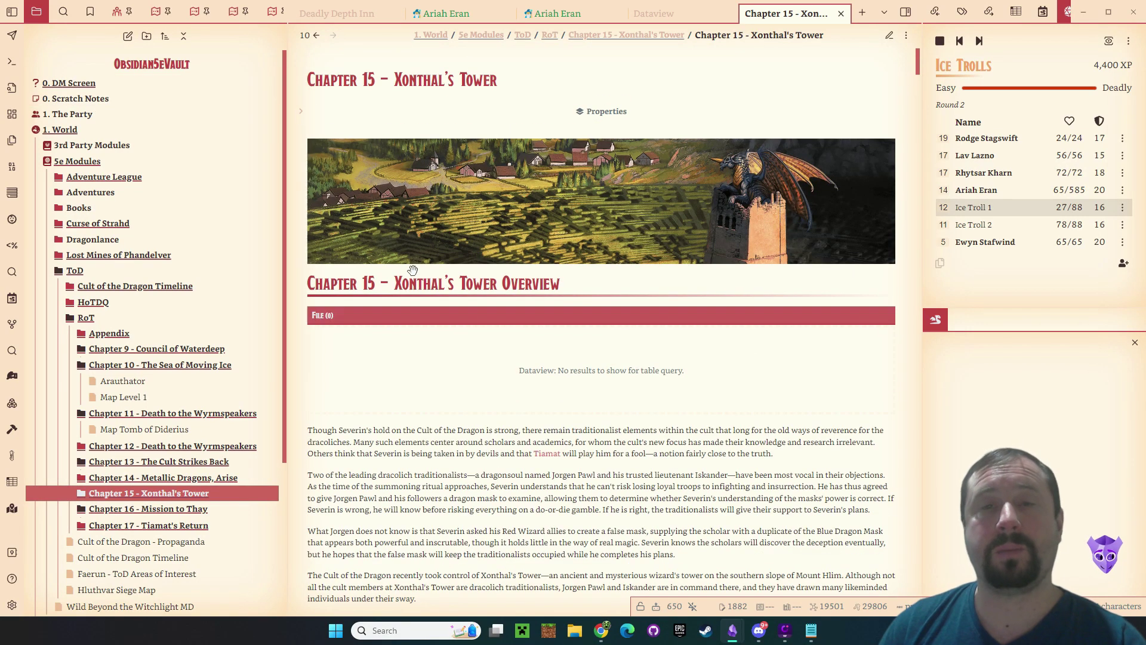
click(301, 111)
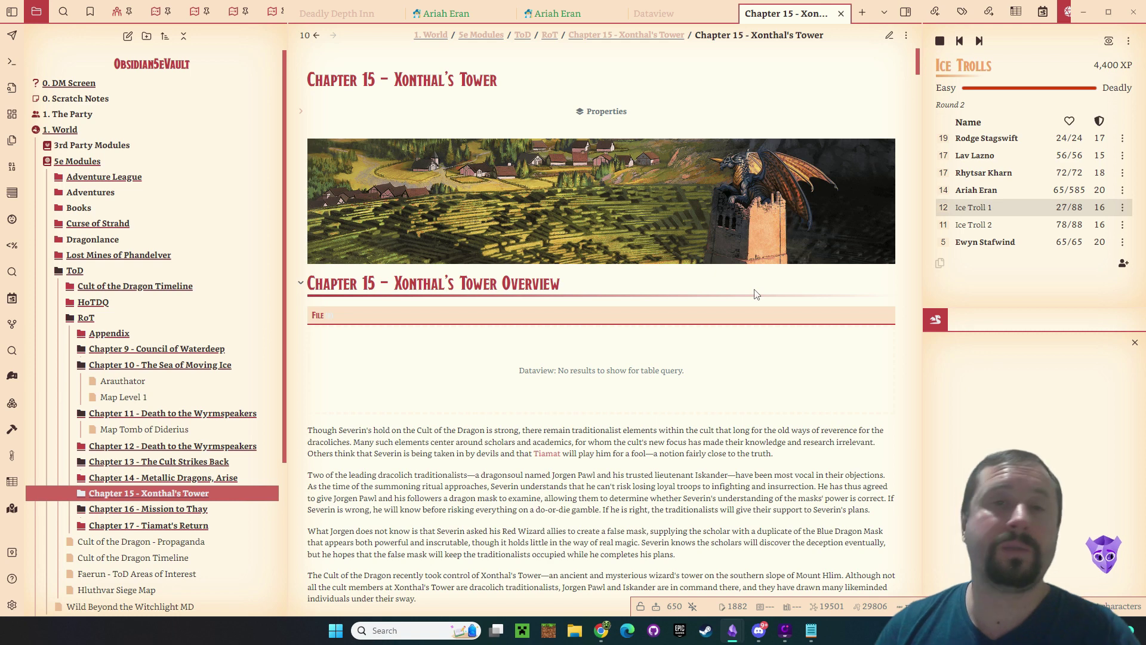
- Expand and collapse the Properties section to compare its layout with the title and banner in the Chapter 15 note's reading view
click(576, 110)
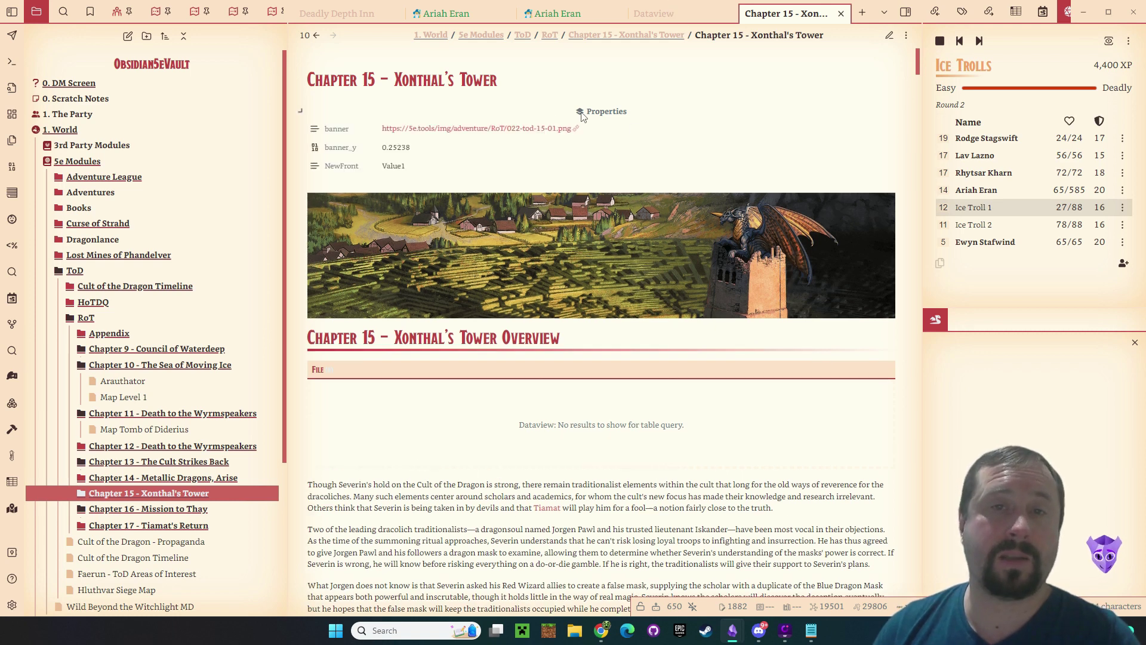
click(593, 114)
click(300, 111)
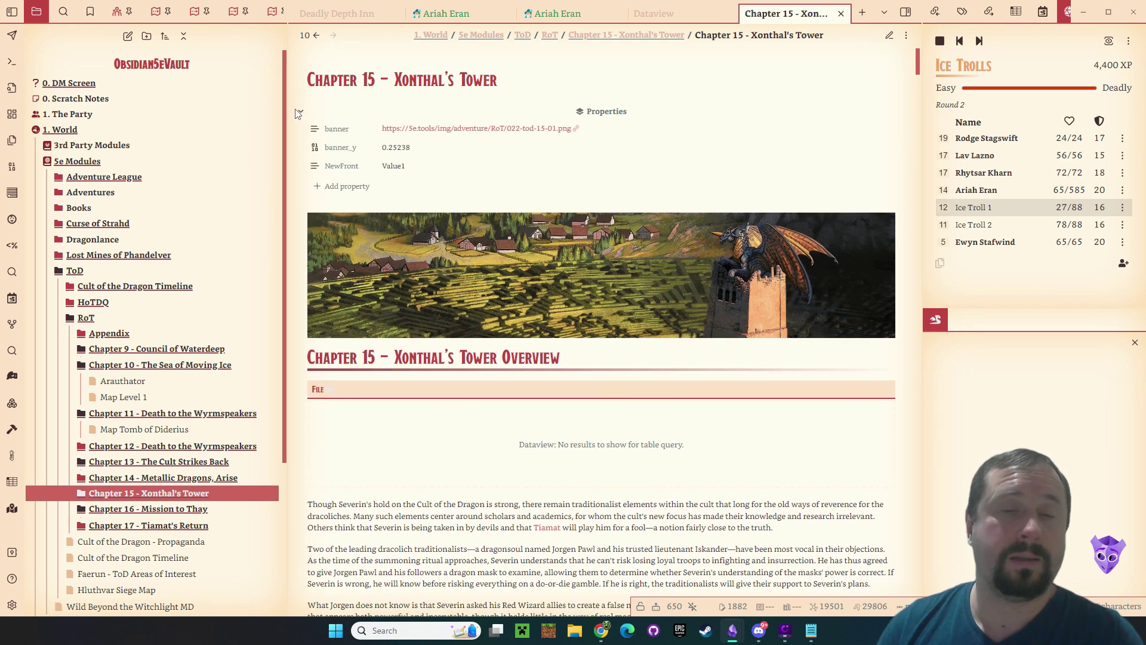
click(300, 111)
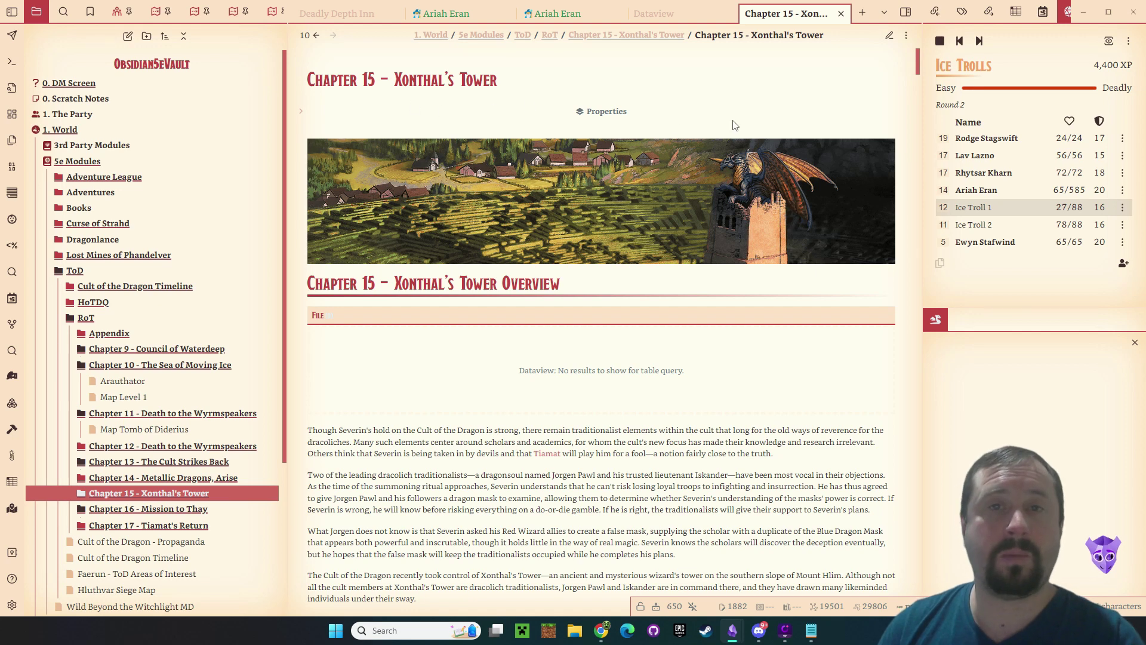
click(300, 113)
click(301, 113)
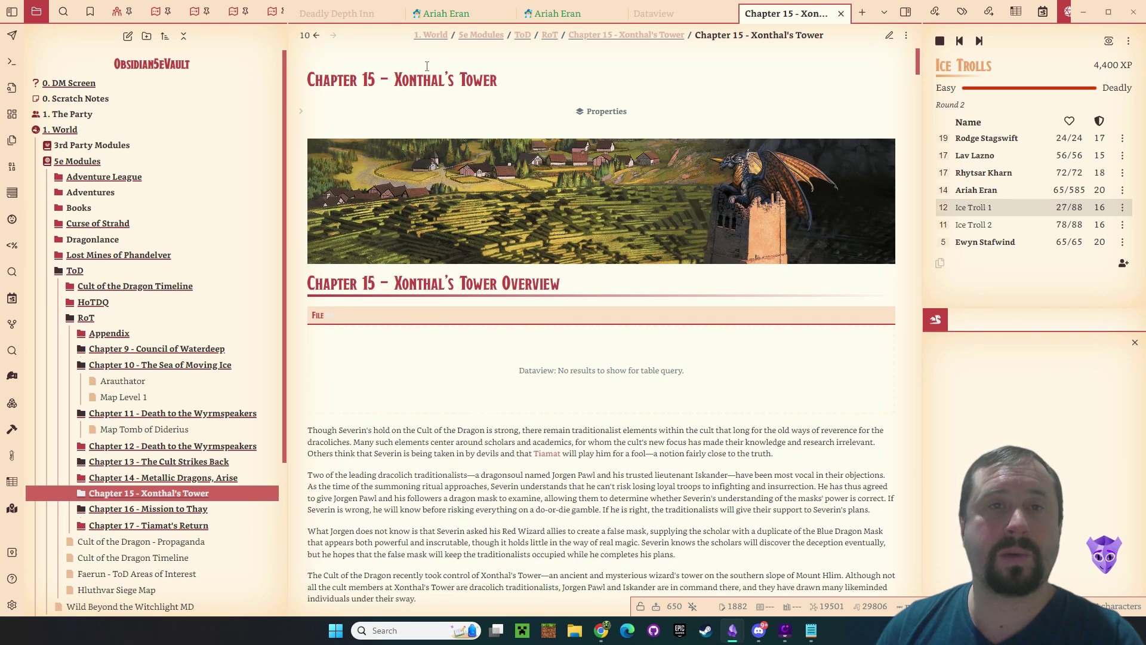
drag(548, 83, 268, 76)
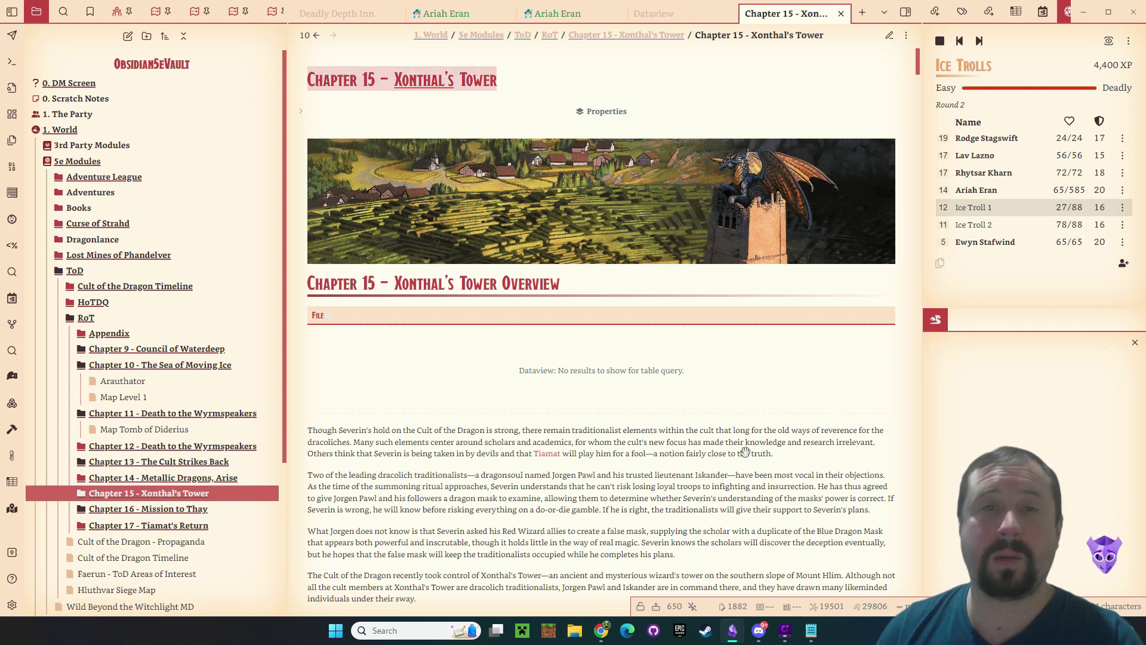
scroll(577, 410, down, 1)
scroll(577, 410, up, 1)
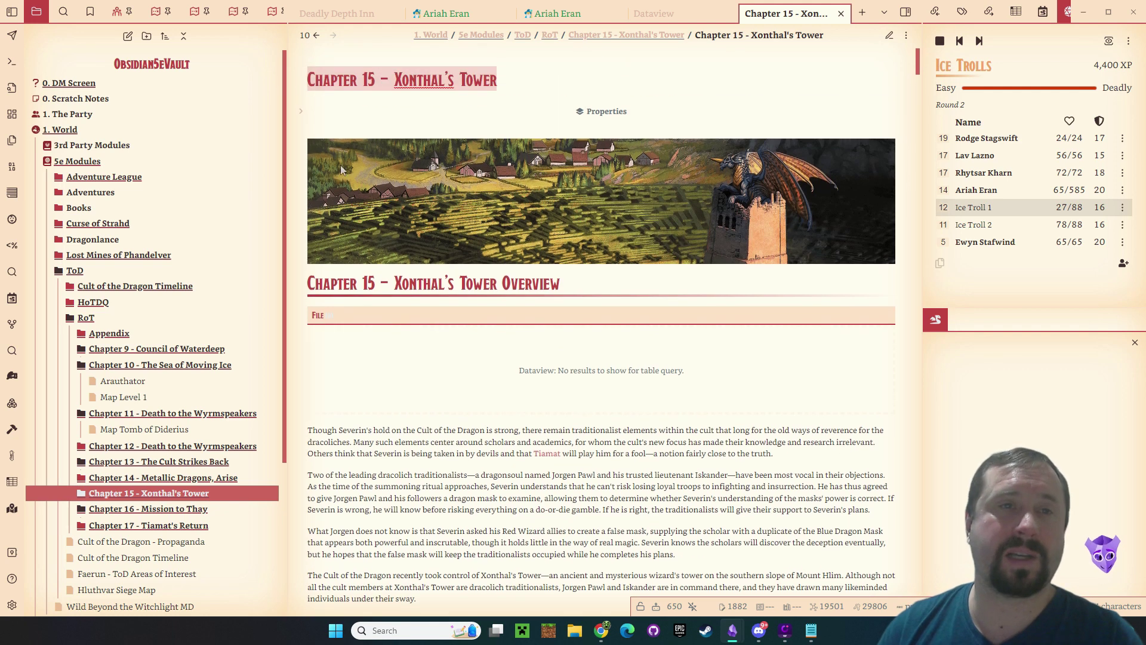
click(300, 113)
click(300, 113)
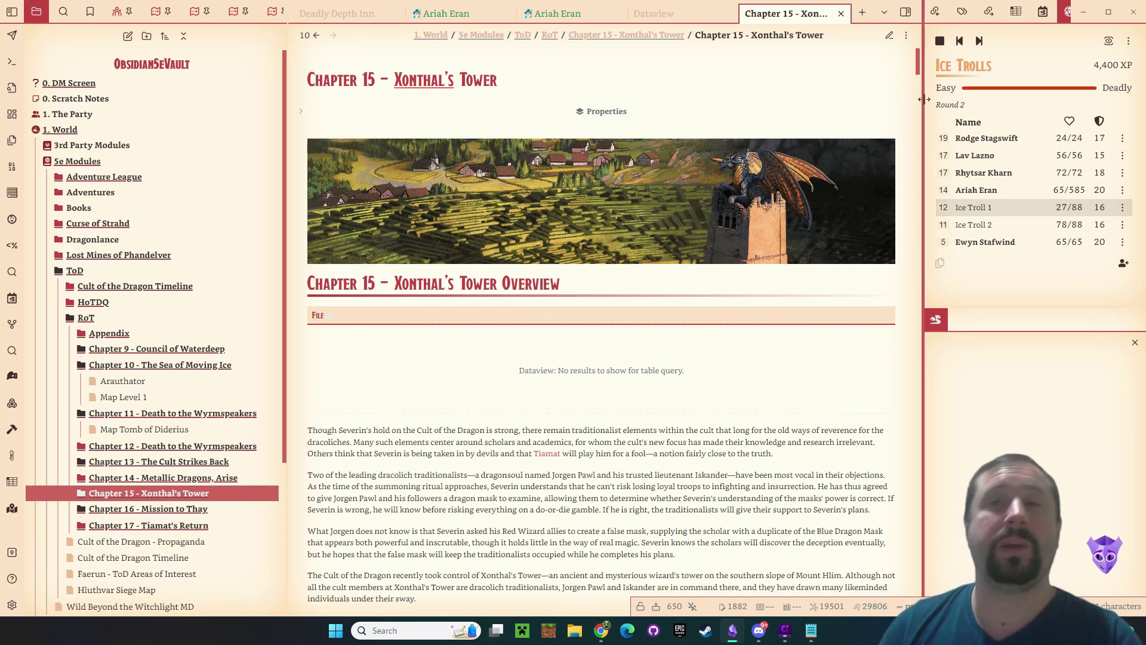
- Examine the Chapter 15 note's raw frontmatter in editing view, return to reading view and expand its Properties section
click(889, 35)
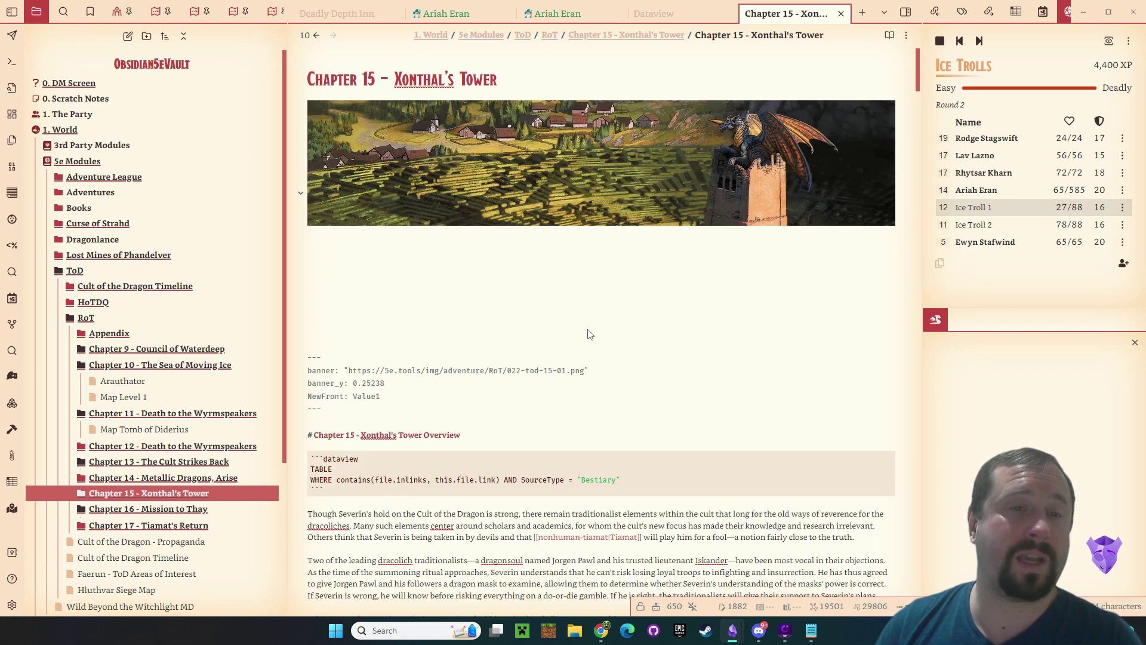
scroll(630, 315, down, 5)
scroll(630, 315, up, 7)
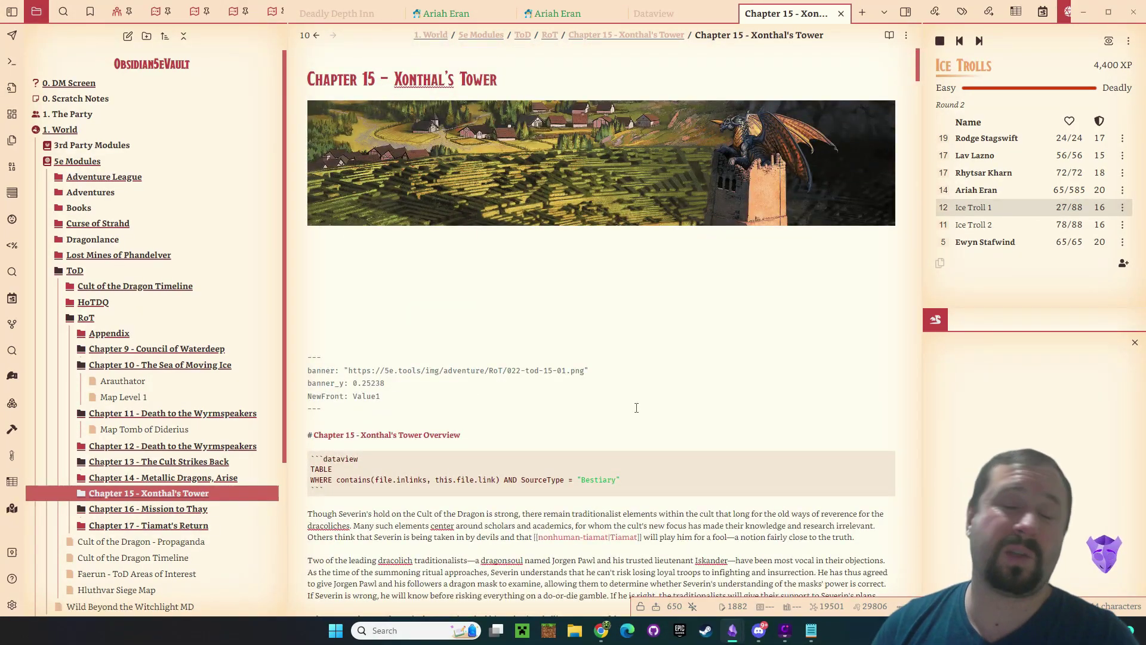
click(889, 36)
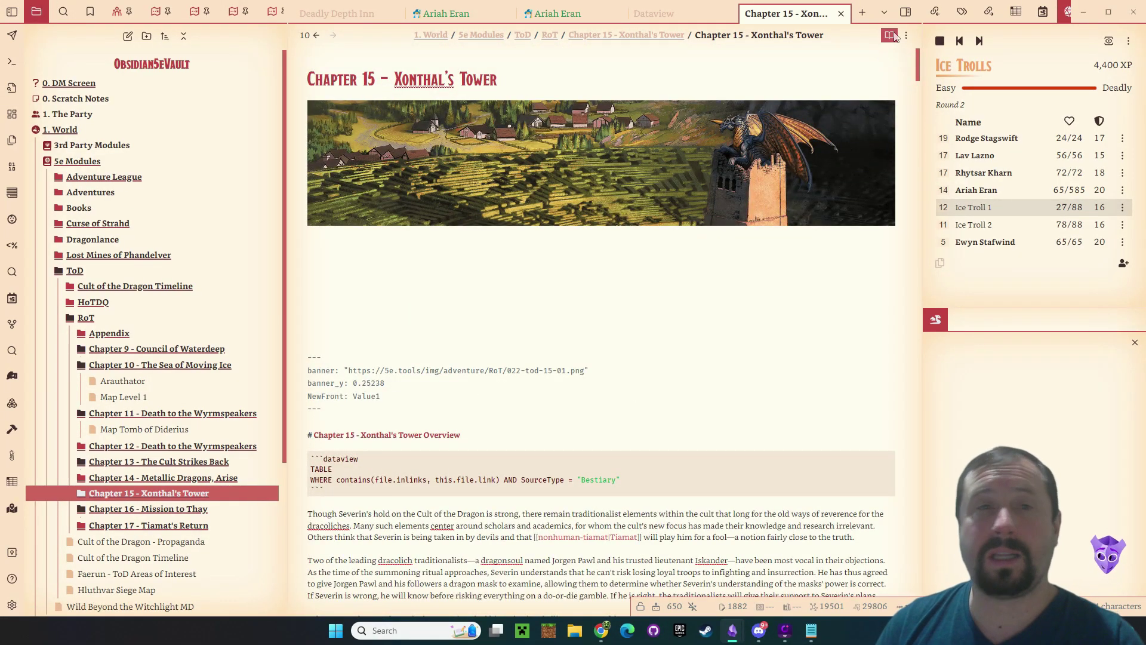
click(303, 111)
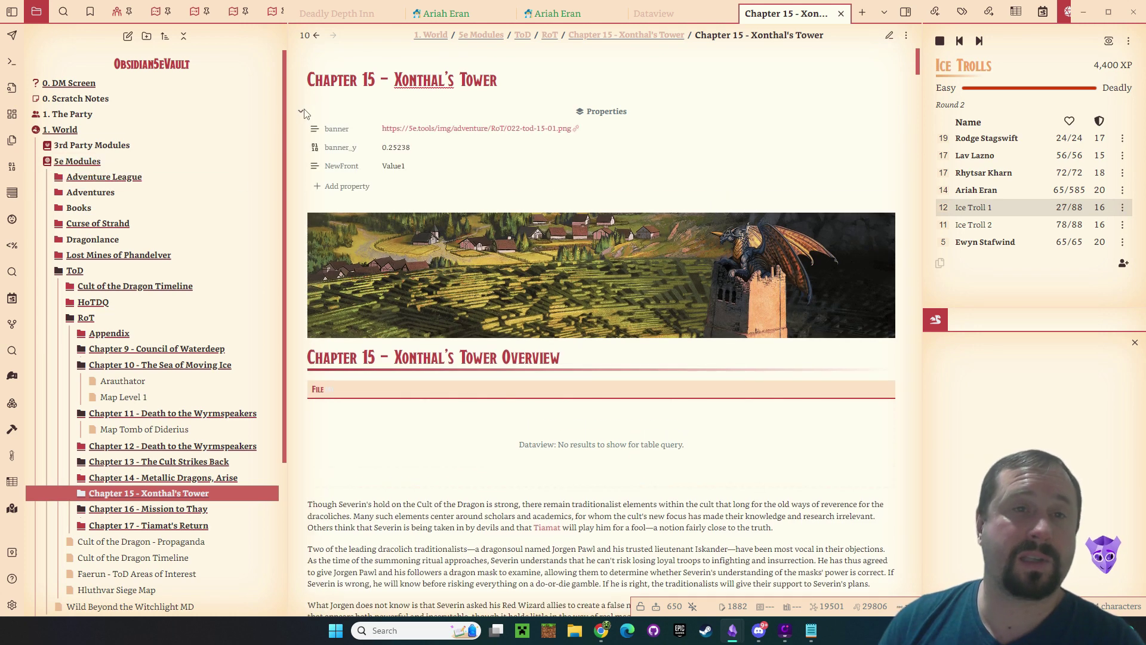
- Change the NewFront value to Value2 in the Chapter 15 note's frontmatter and show the note in reading view
click(422, 167)
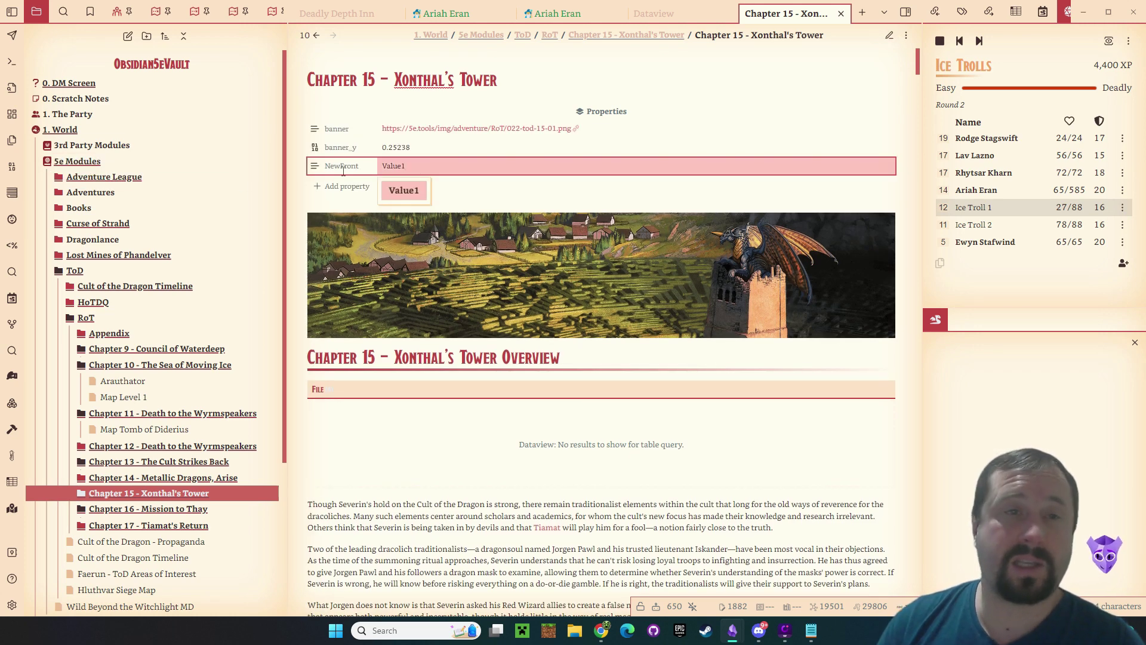
key(ctrl+e)
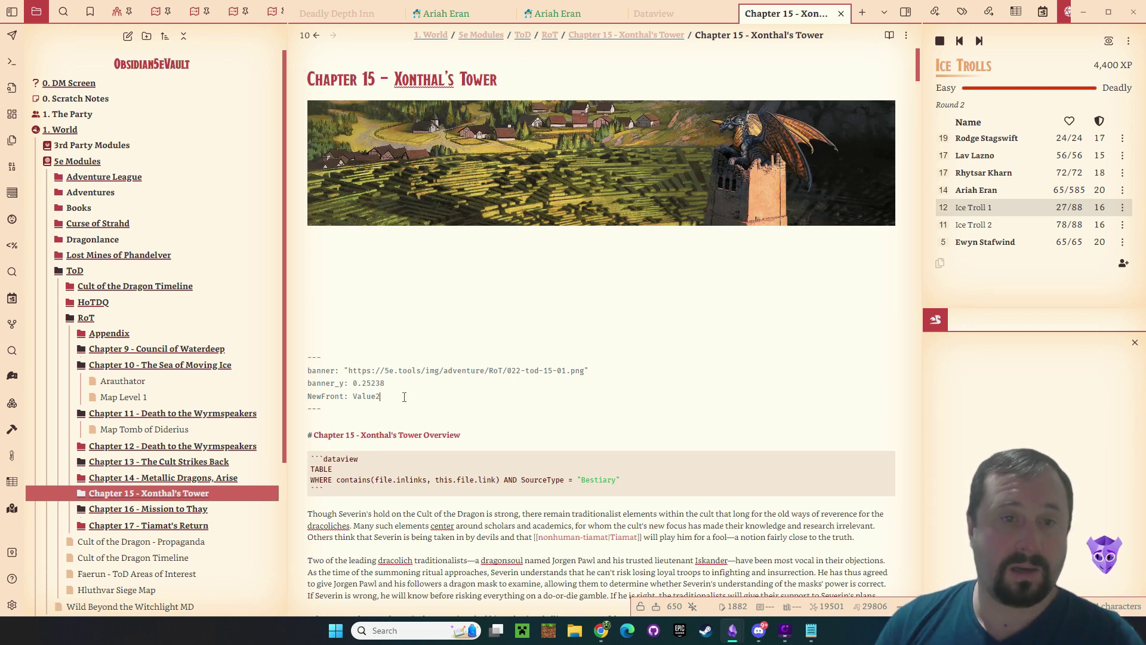
click(890, 35)
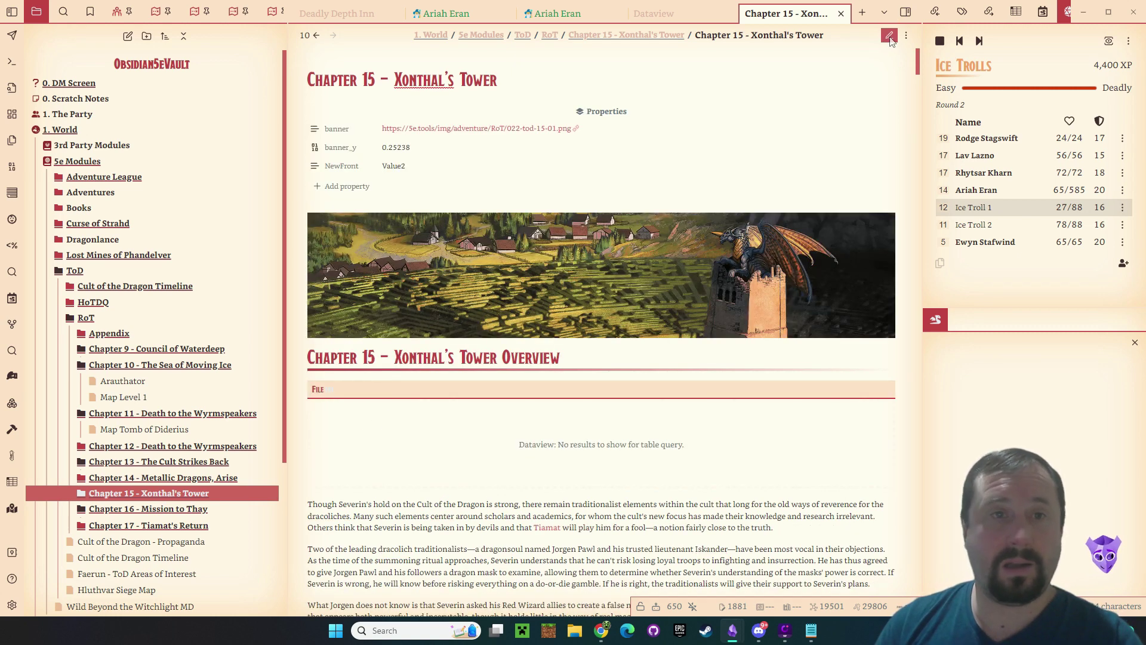
- Set the NewFront entry back to Value1 in the Chapter 15 note's editing view
key(ctrl+e)
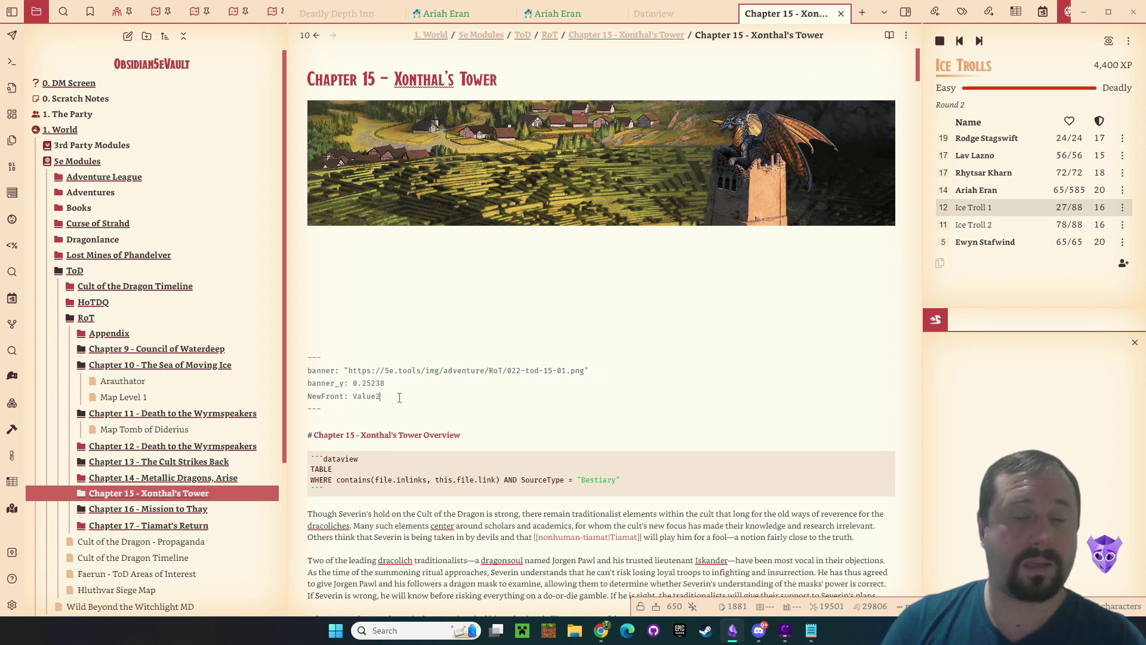
key(ctrl+shift+Left)
key(BackSpace)
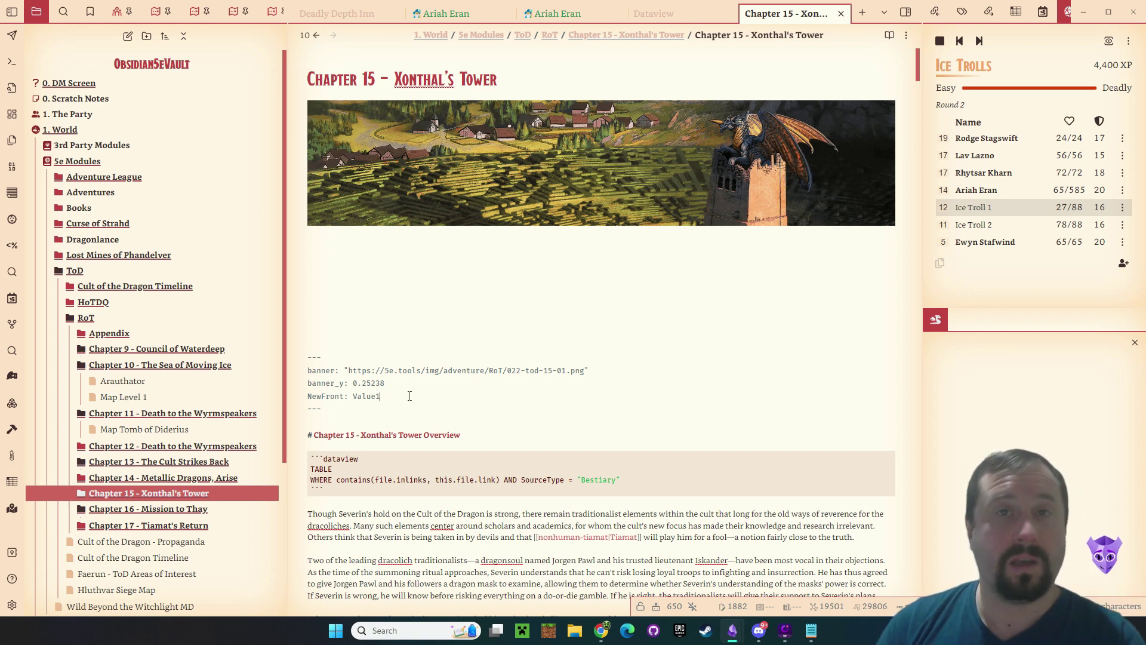
- Enter a "Role:" key below NewFront in the frontmatter to bring up its suggested values
key(Return)
text(Pla)
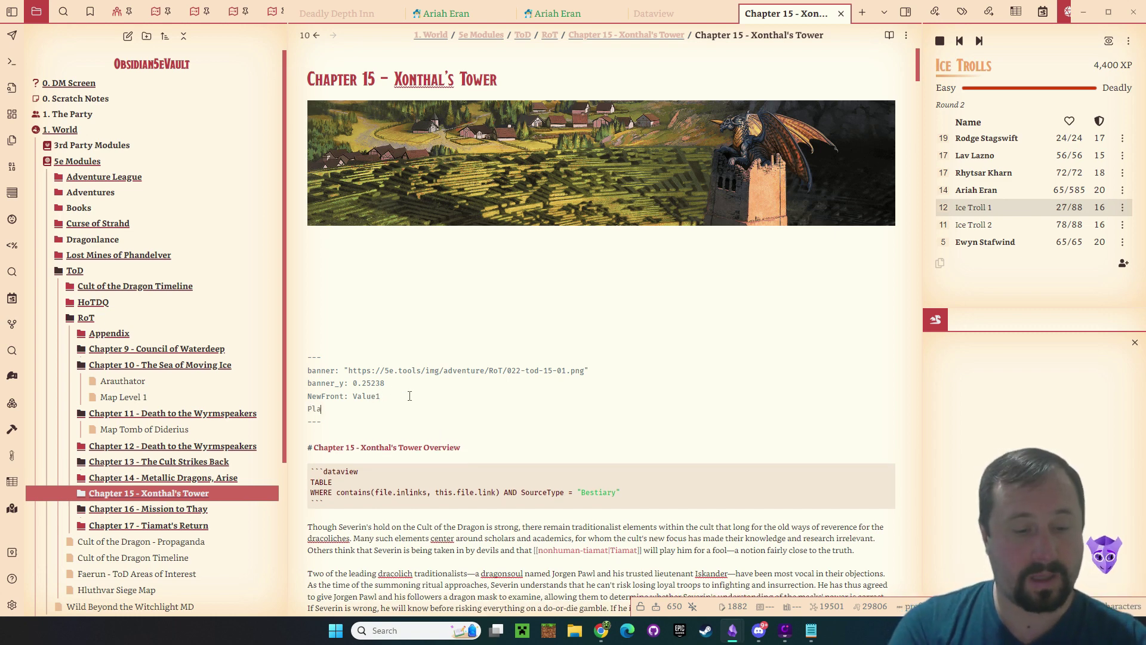
text(yer)
key(shift+Home)
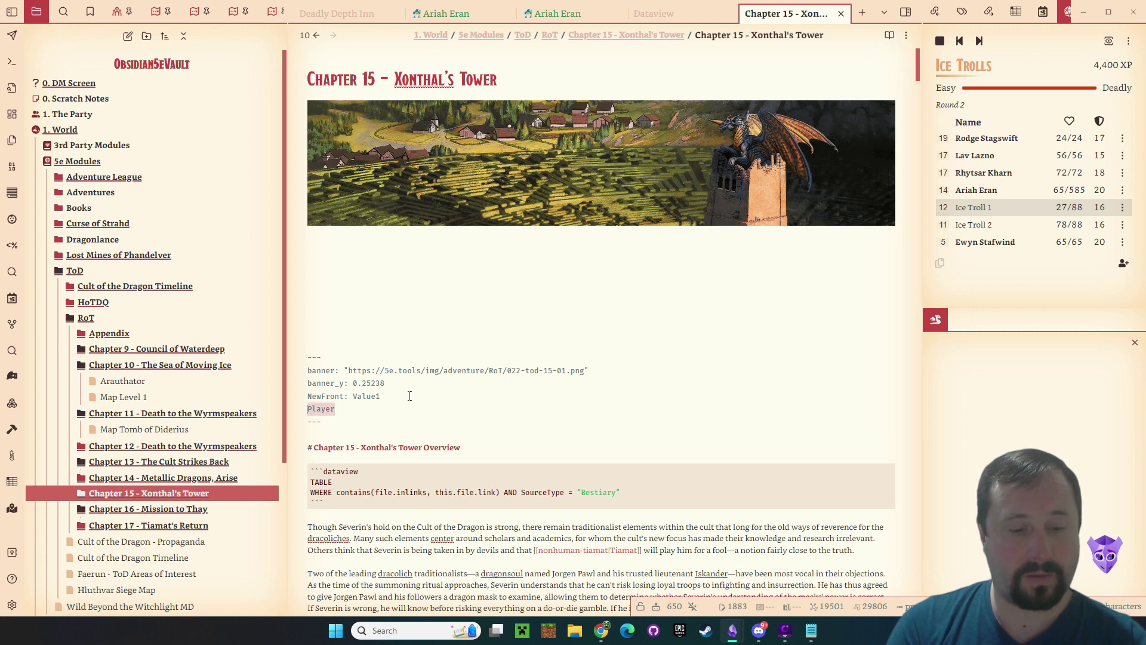
key(BackSpace)
text(Role:)
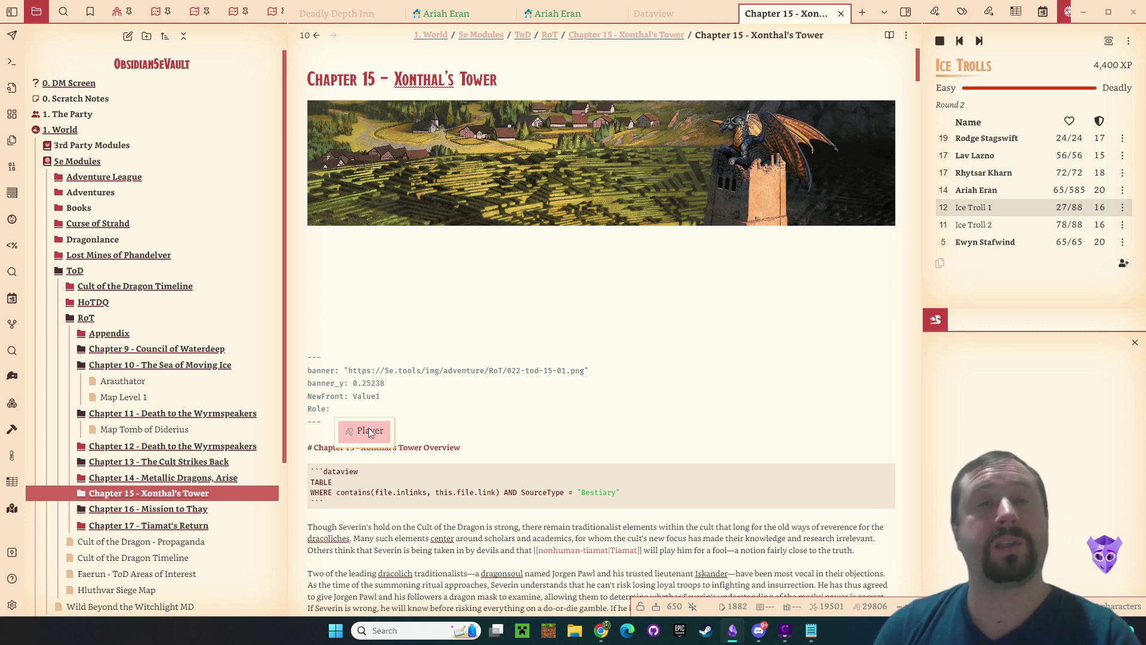
- Replace the Role entry with an empty "NoteType:" entry in the frontmatter and show the note in reading view
key(shift+Home)
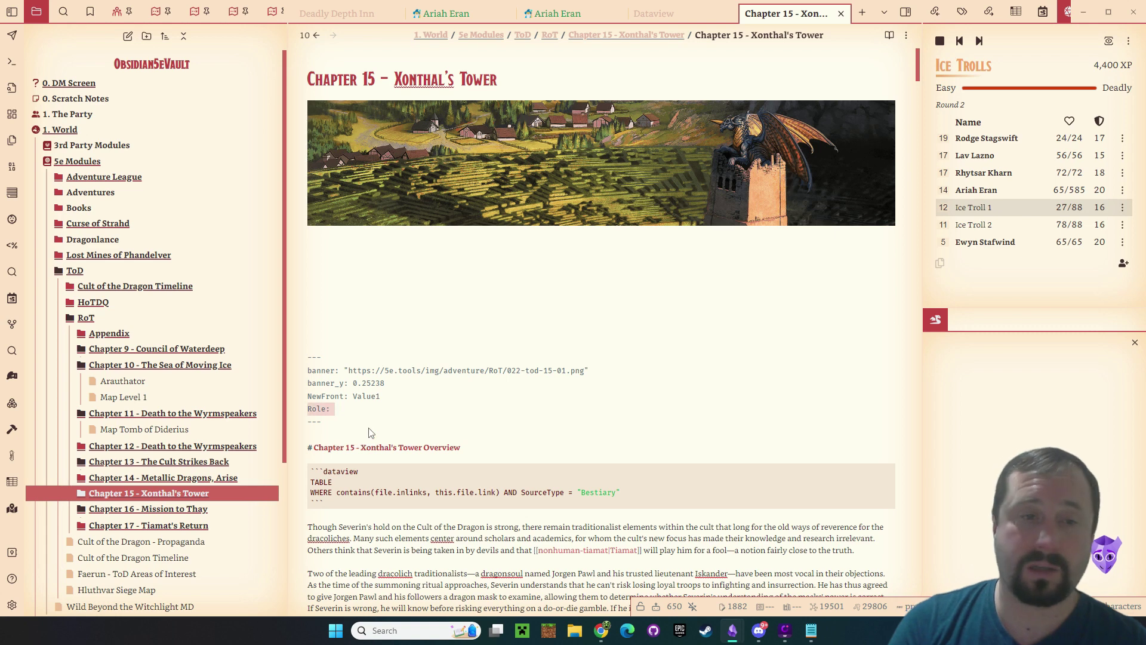
text(Note)
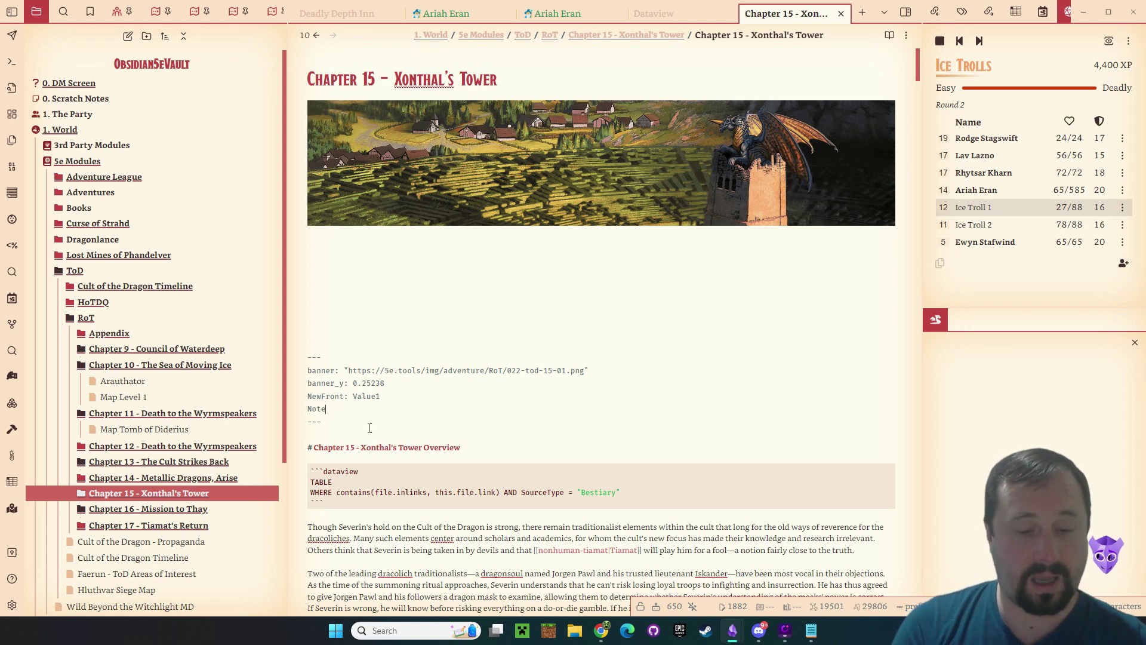
text(Type:)
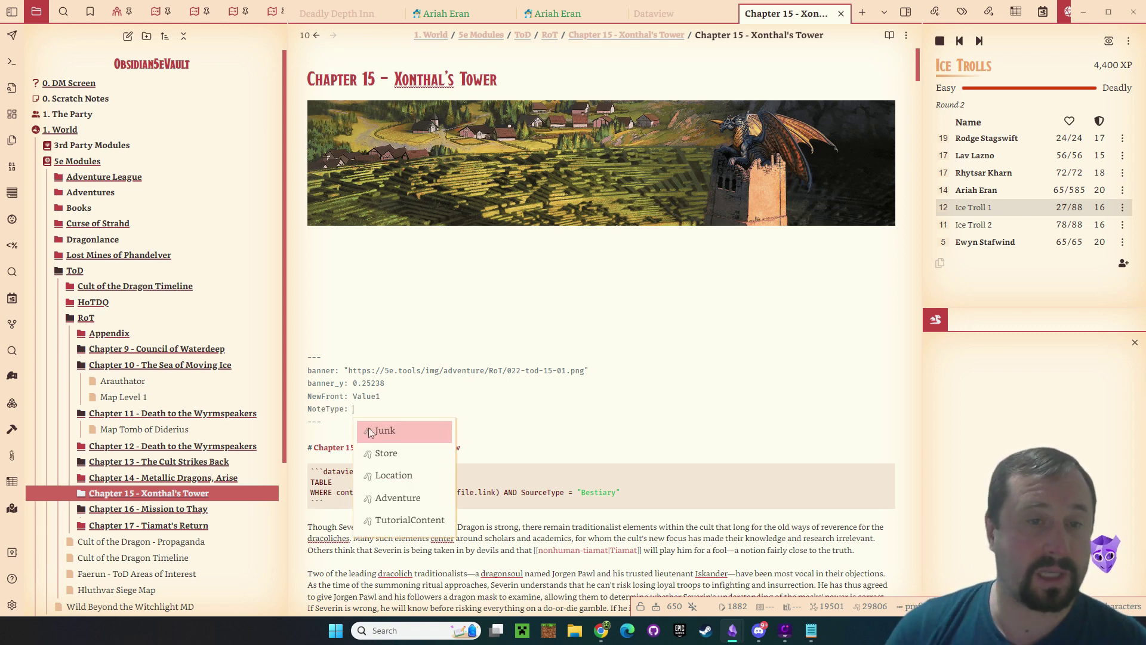
click(408, 388)
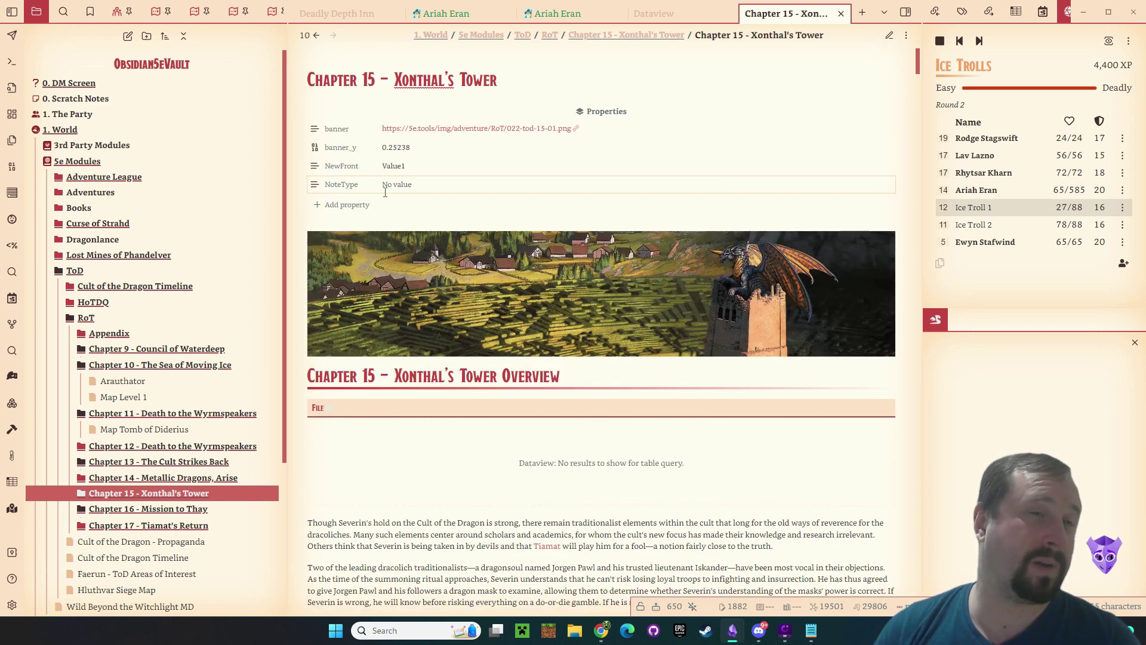
- Add a blank property, look through its suggested names and values, and remove it again
click(319, 206)
scroll(388, 265, down, 1)
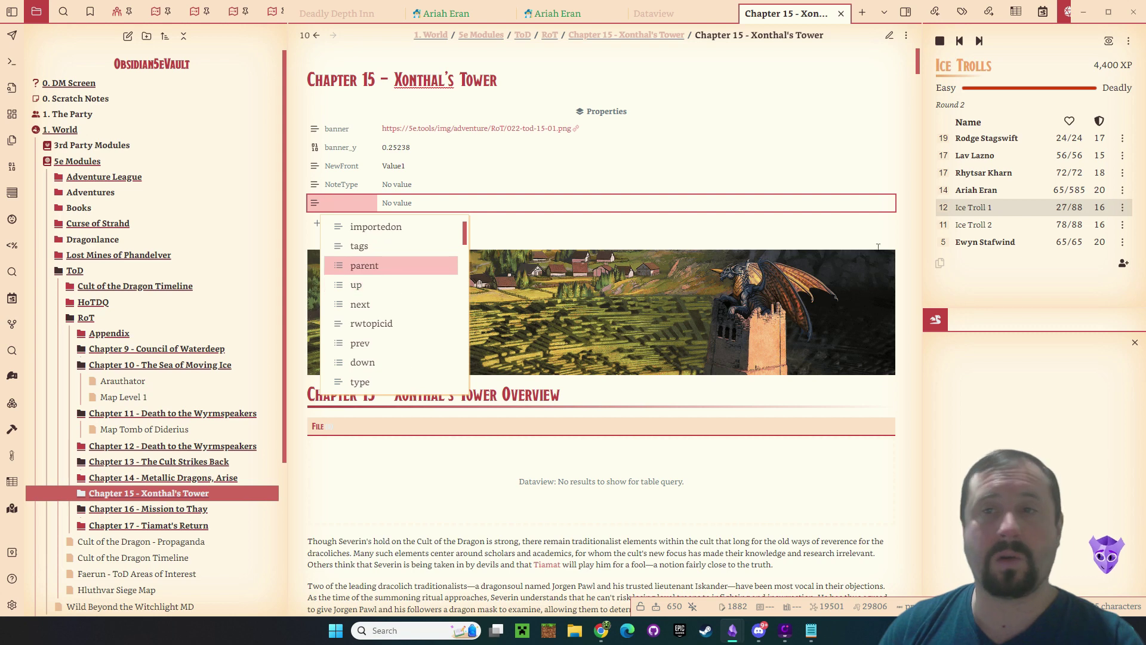
click(881, 204)
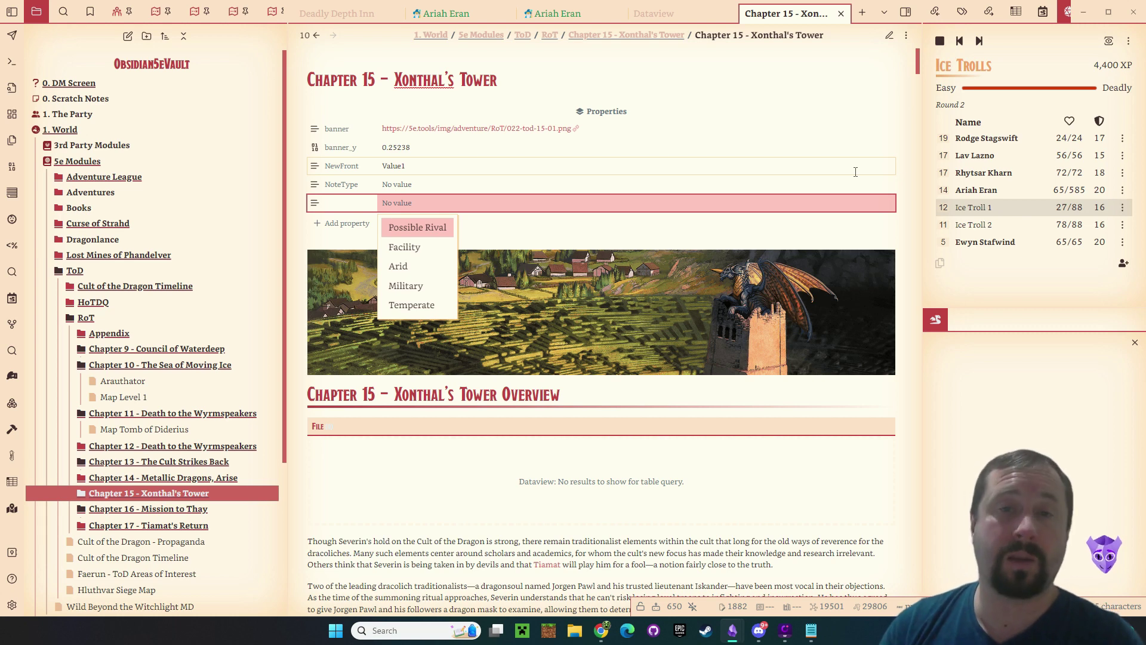
click(315, 201)
click(356, 295)
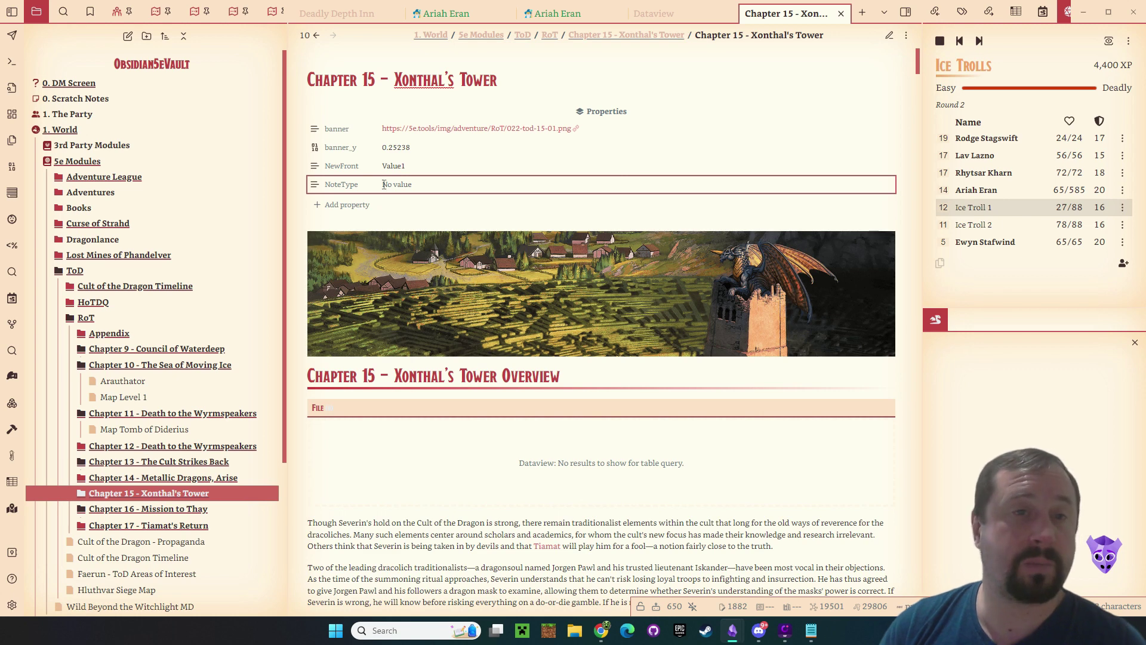
- Remove the NoteType property and collapse the Properties section of the Chapter 15 note
click(315, 184)
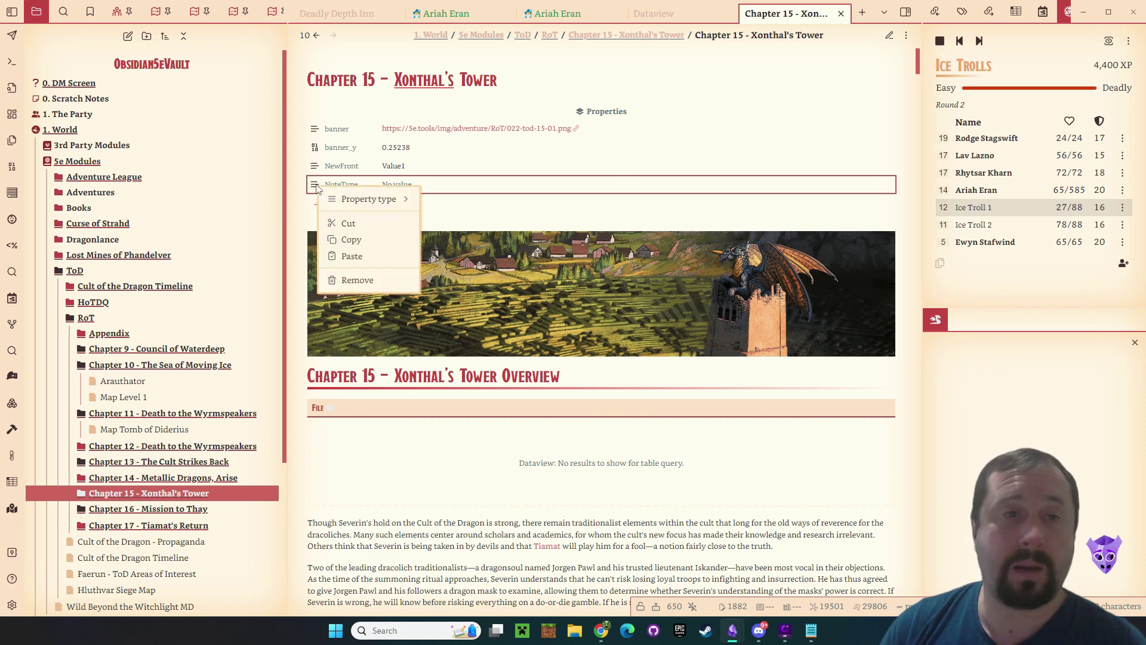
click(349, 278)
click(302, 112)
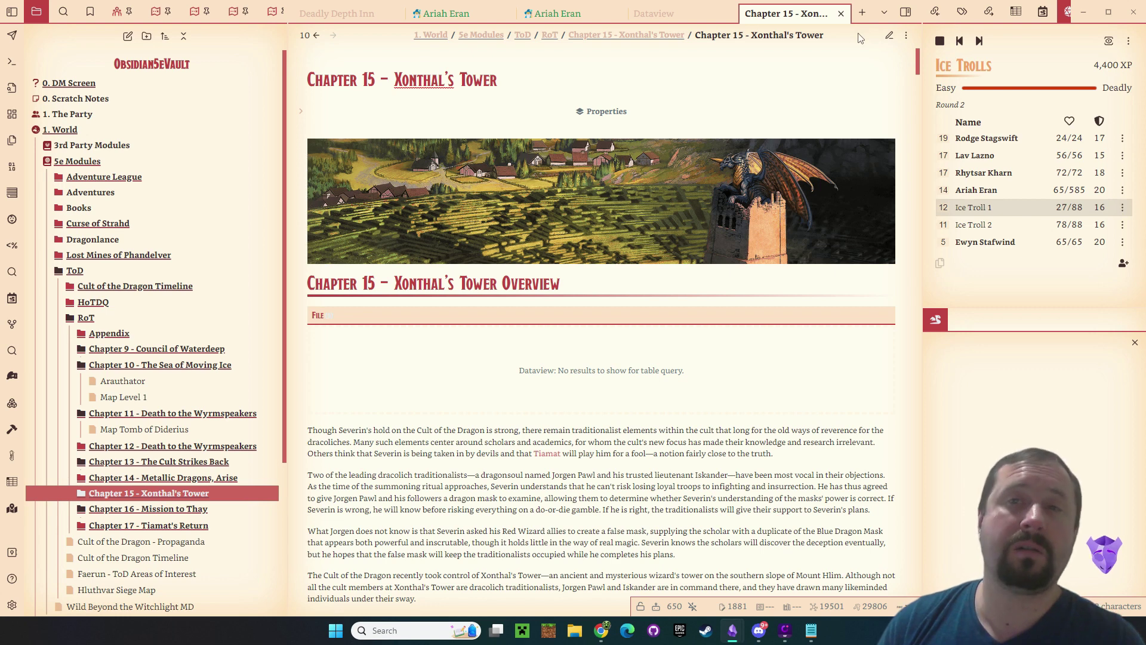
- Check how the banner displays in the Chapter 15 note's editing view and return to reading view
click(890, 36)
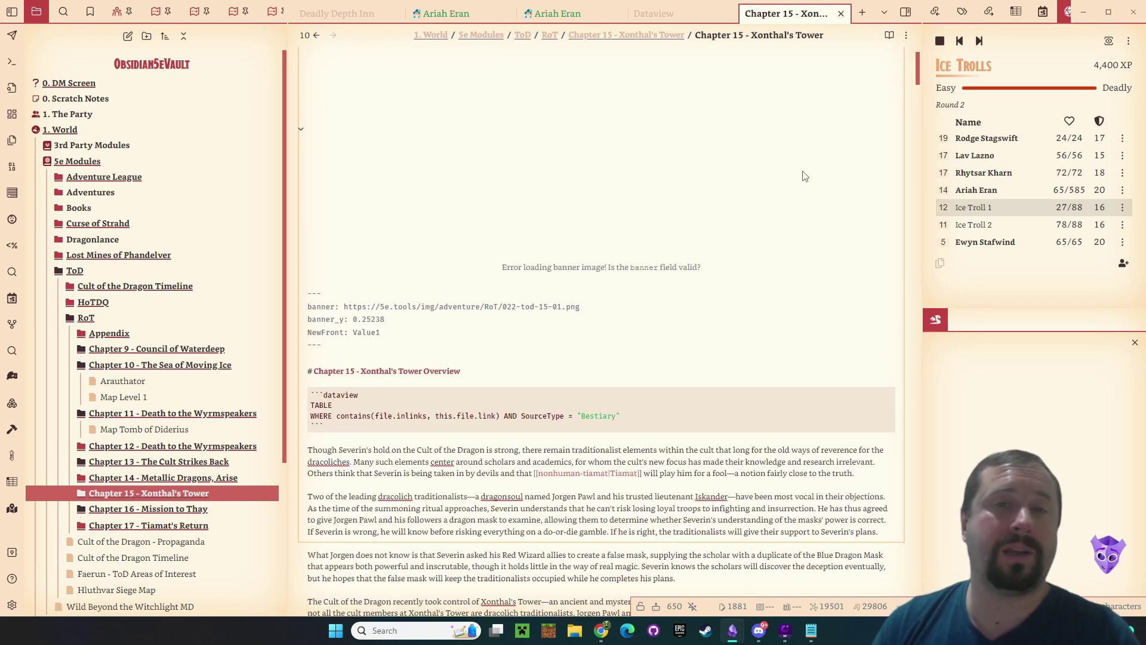
click(889, 36)
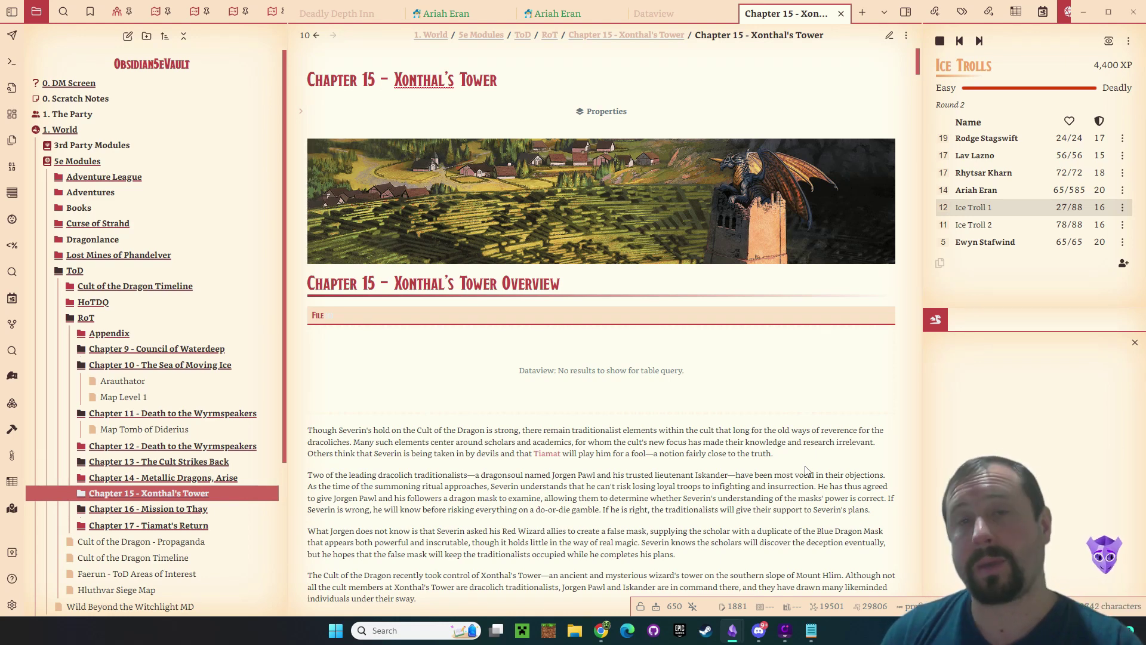
- Disable the Banners community plugin and show the Chapter 15 note in editing view
click(11, 605)
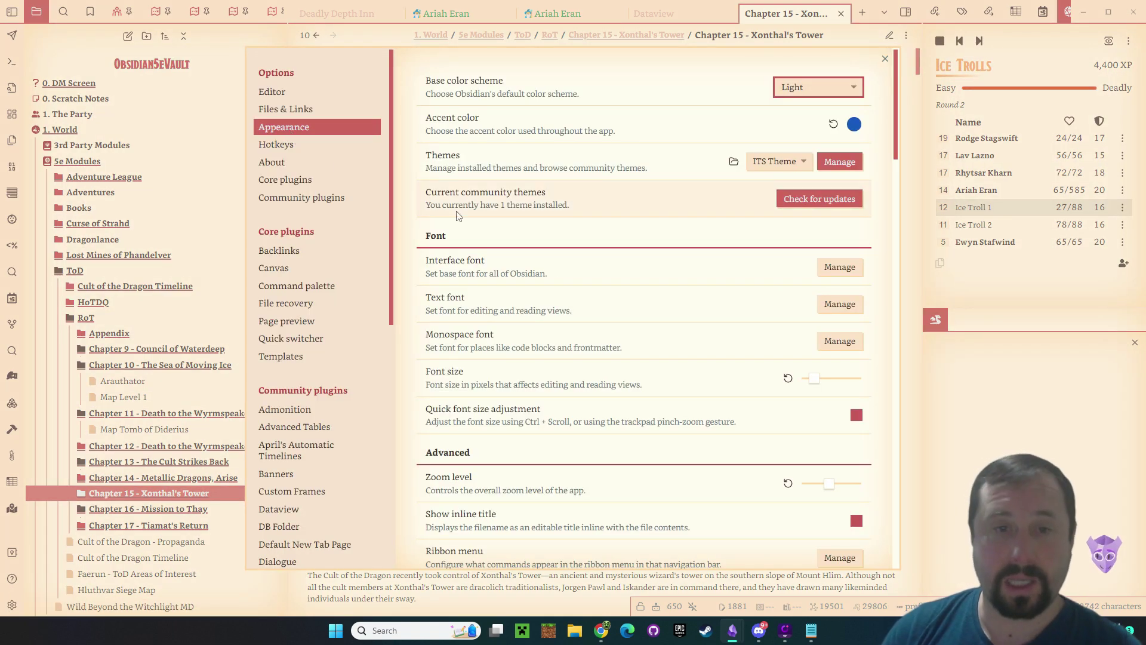
click(297, 198)
scroll(482, 345, down, 3)
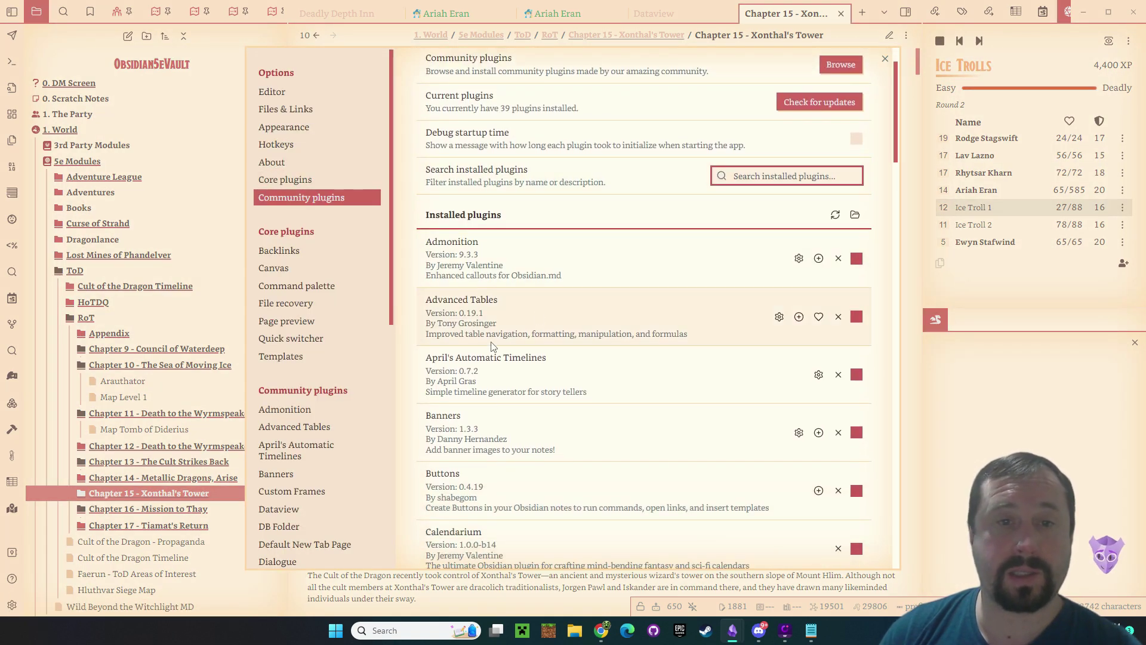
click(882, 312)
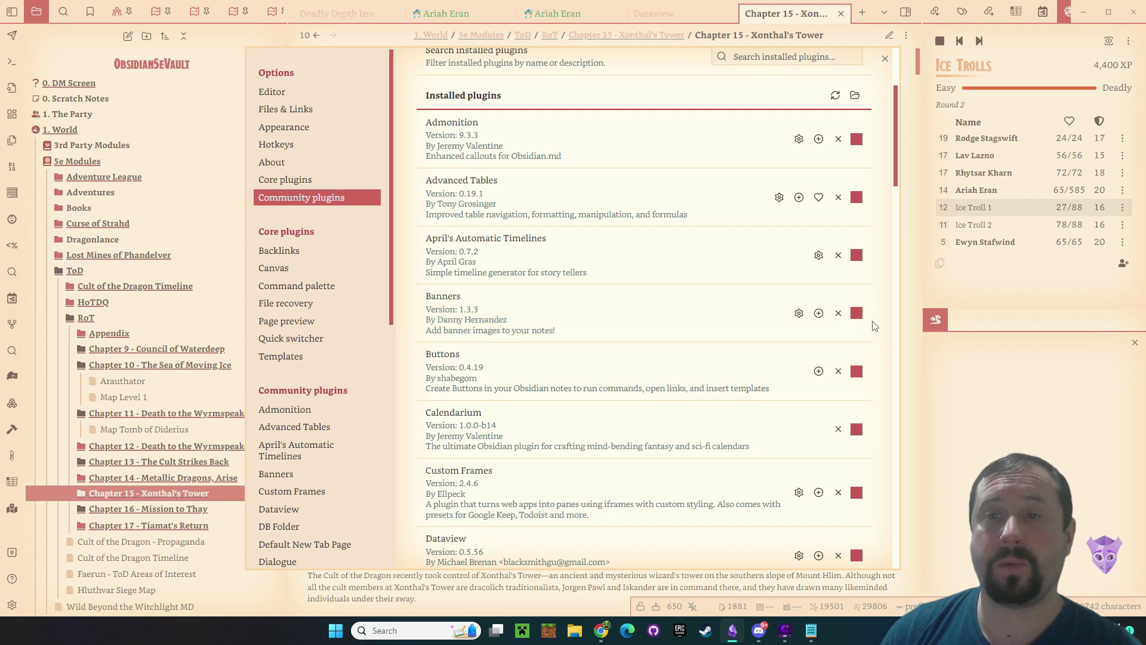
click(918, 372)
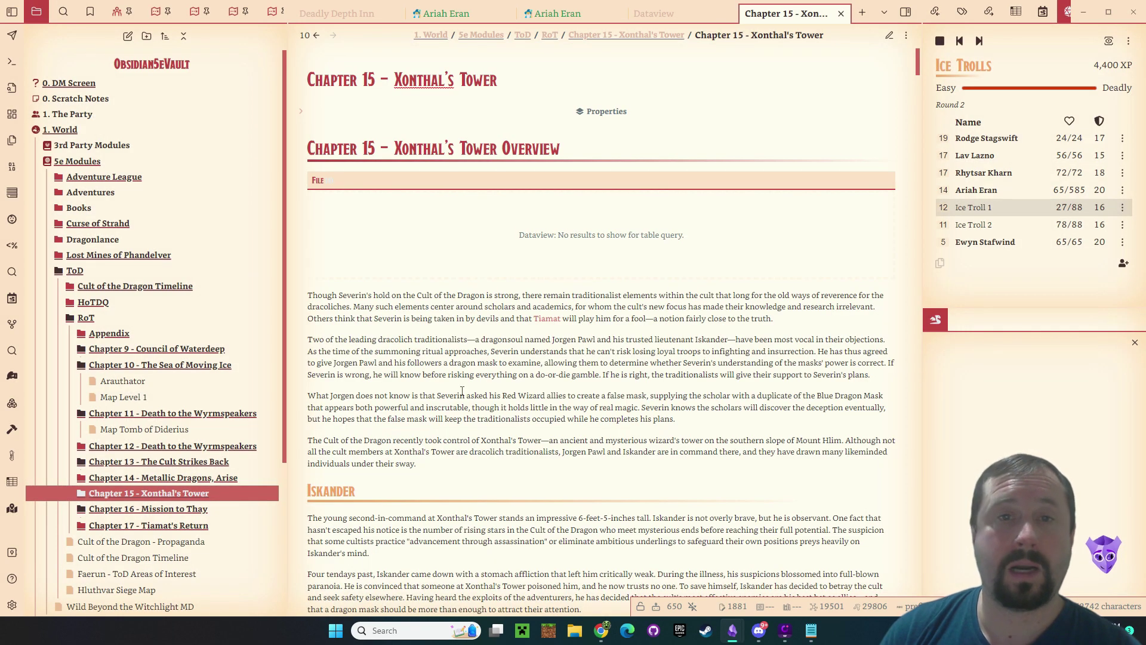
click(889, 37)
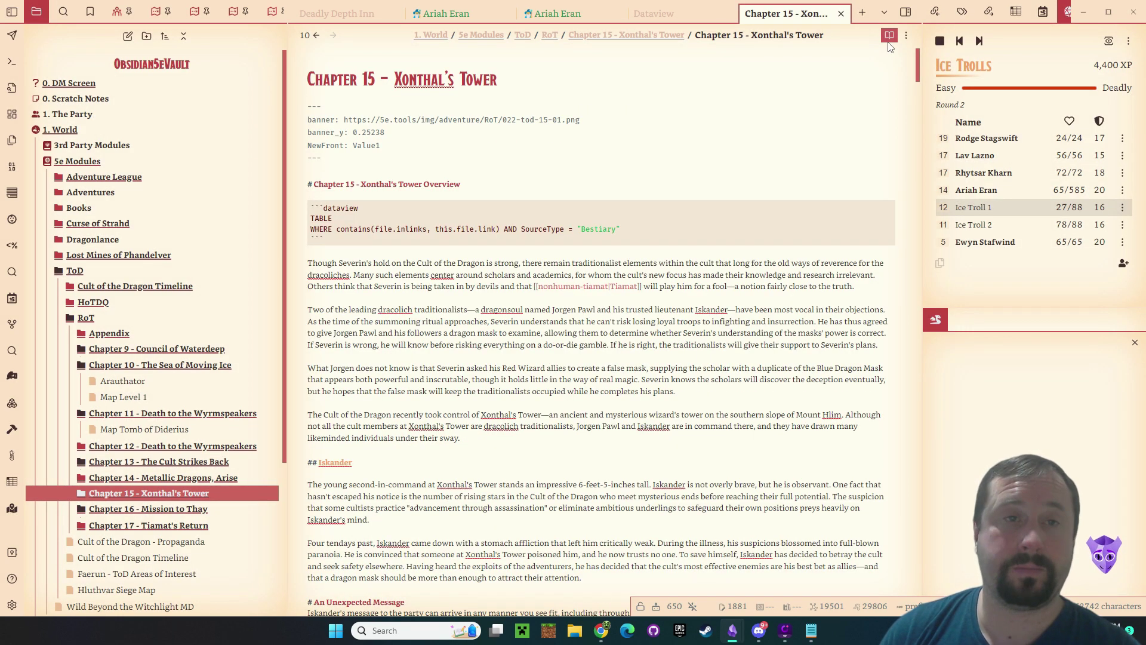
- Highlight the banner properties and the banner image's file name in the Chapter 15 note, and return the note to reading view
drag(385, 149, 307, 120)
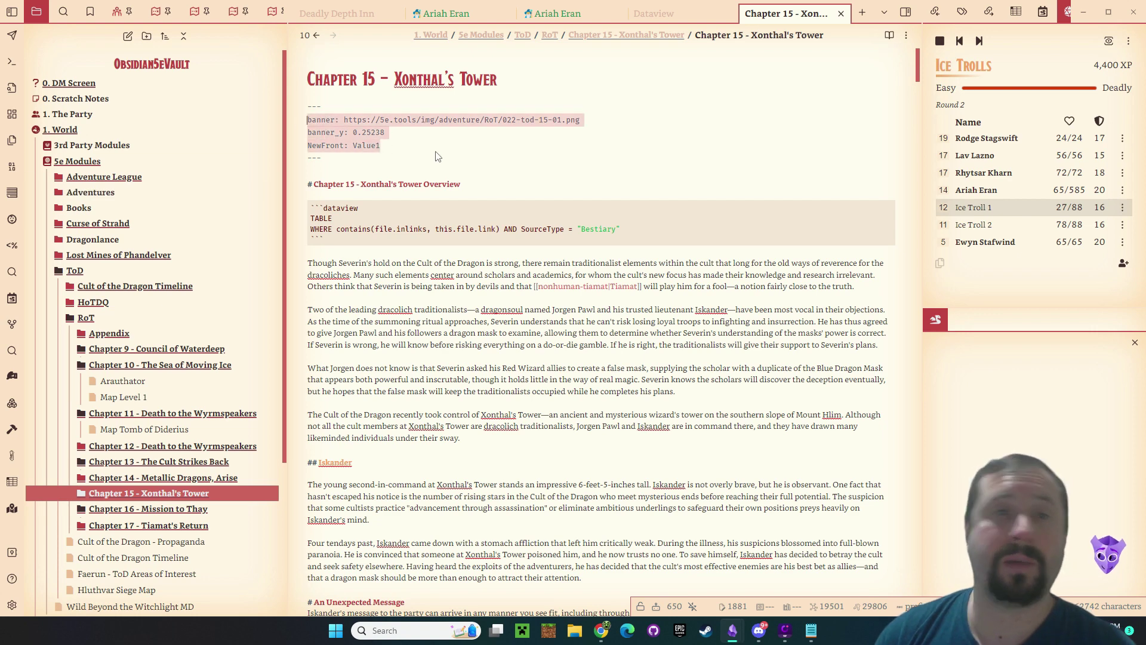
click(516, 142)
drag(588, 120, 503, 120)
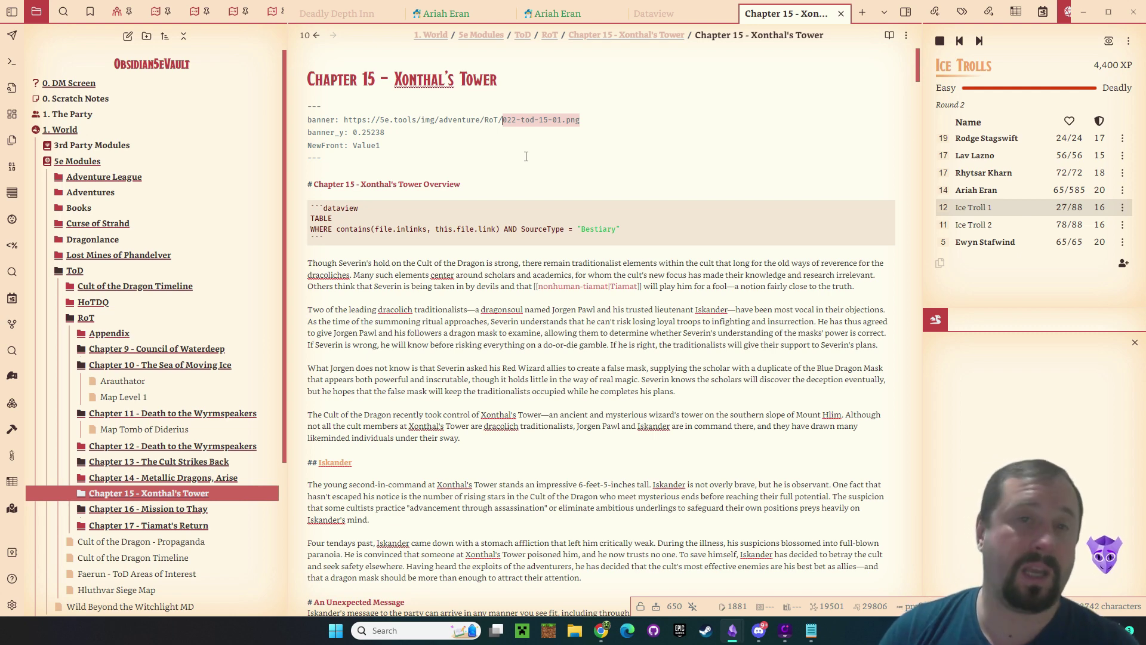
click(890, 34)
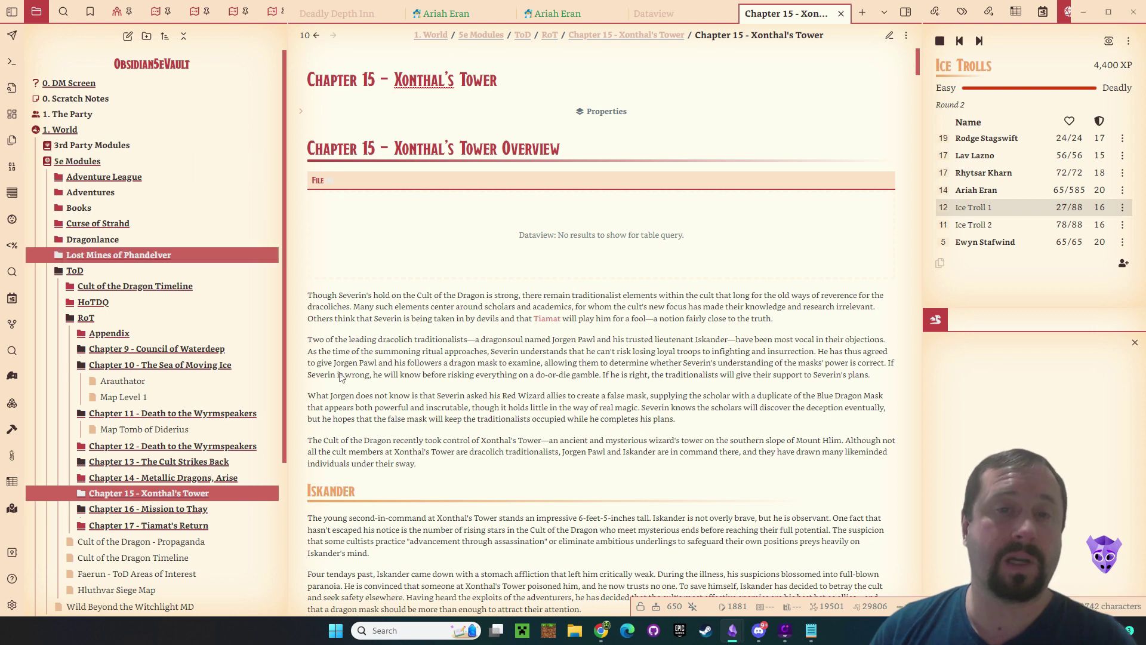
- Open the community theme browser from the appearance settings, show installed themes only, and open the ITS Theme's details
click(11, 605)
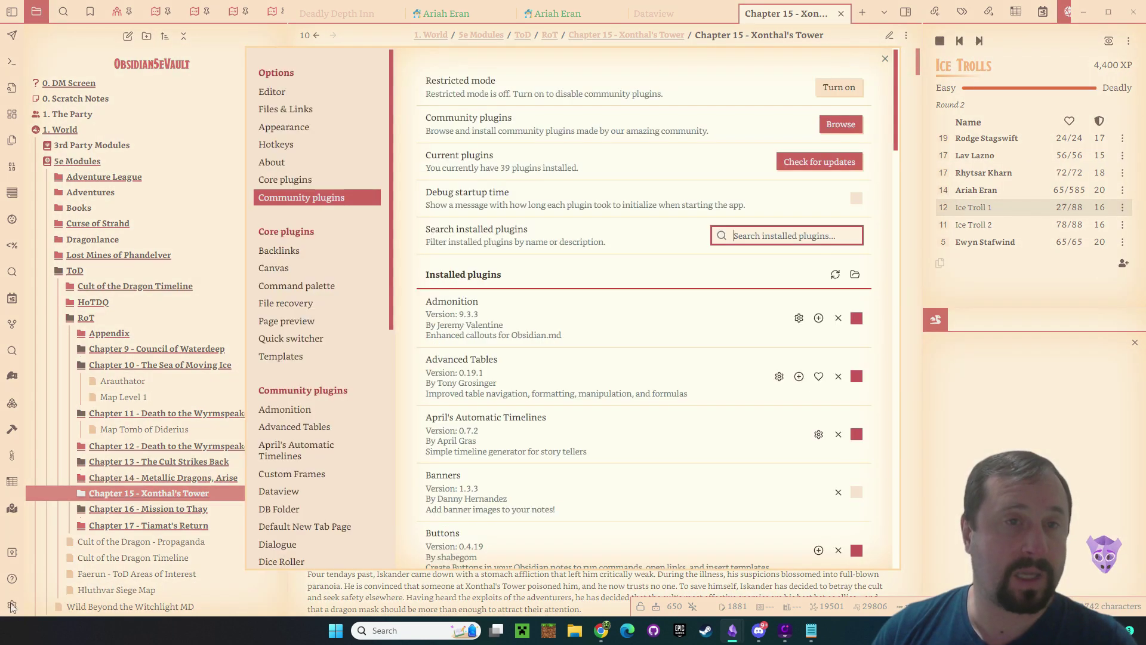
click(284, 131)
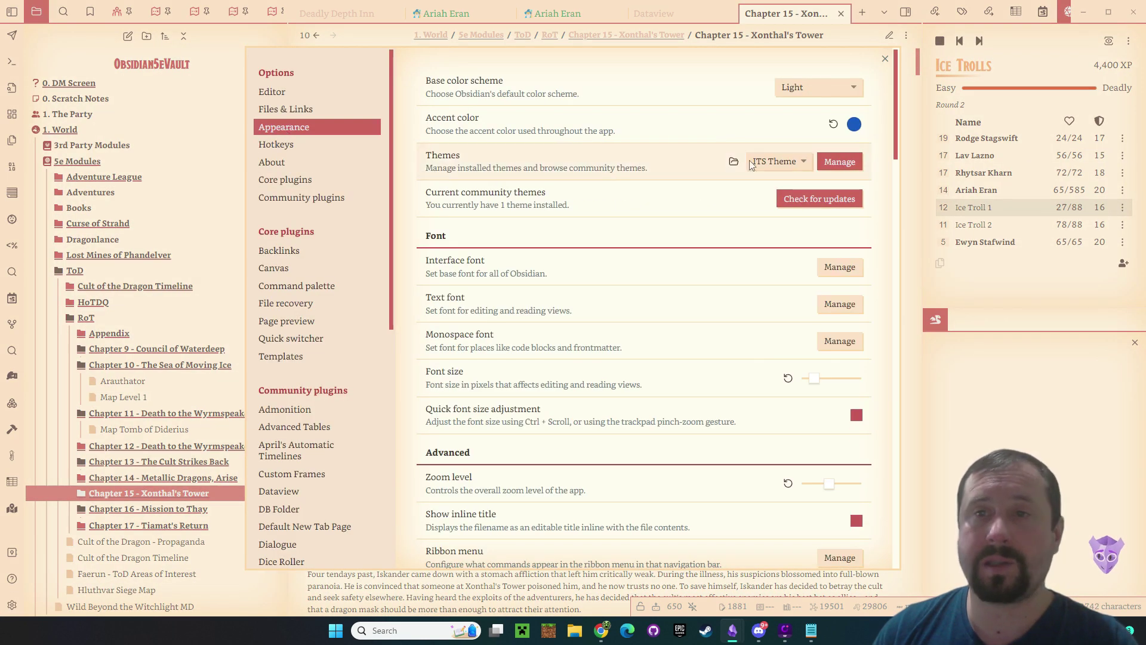
click(840, 162)
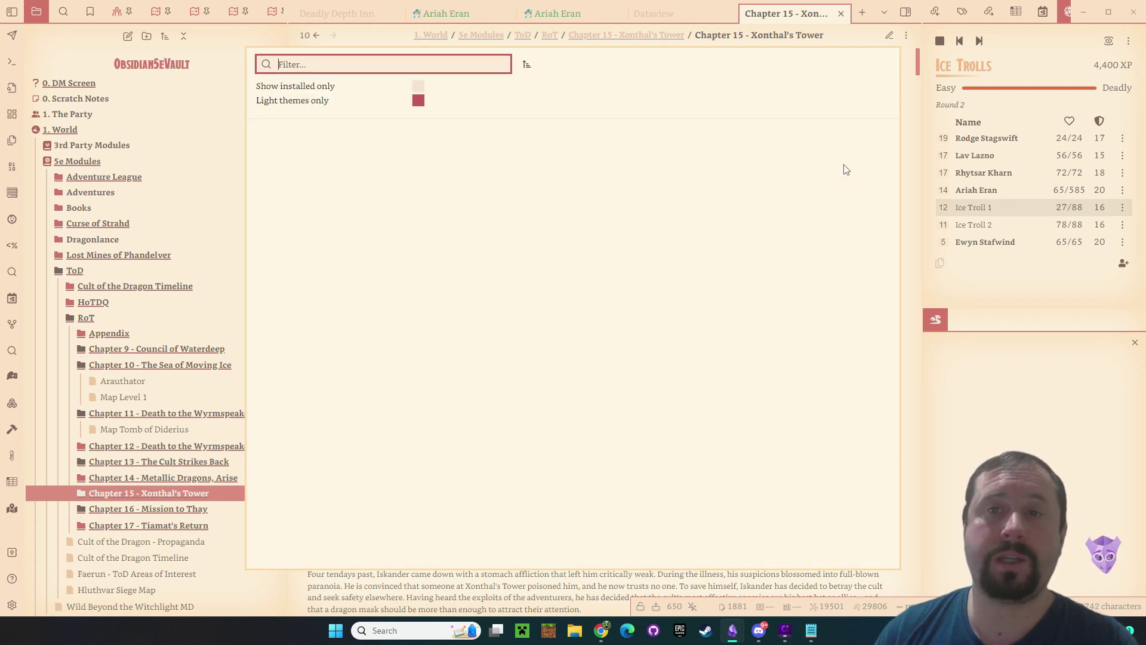
click(420, 88)
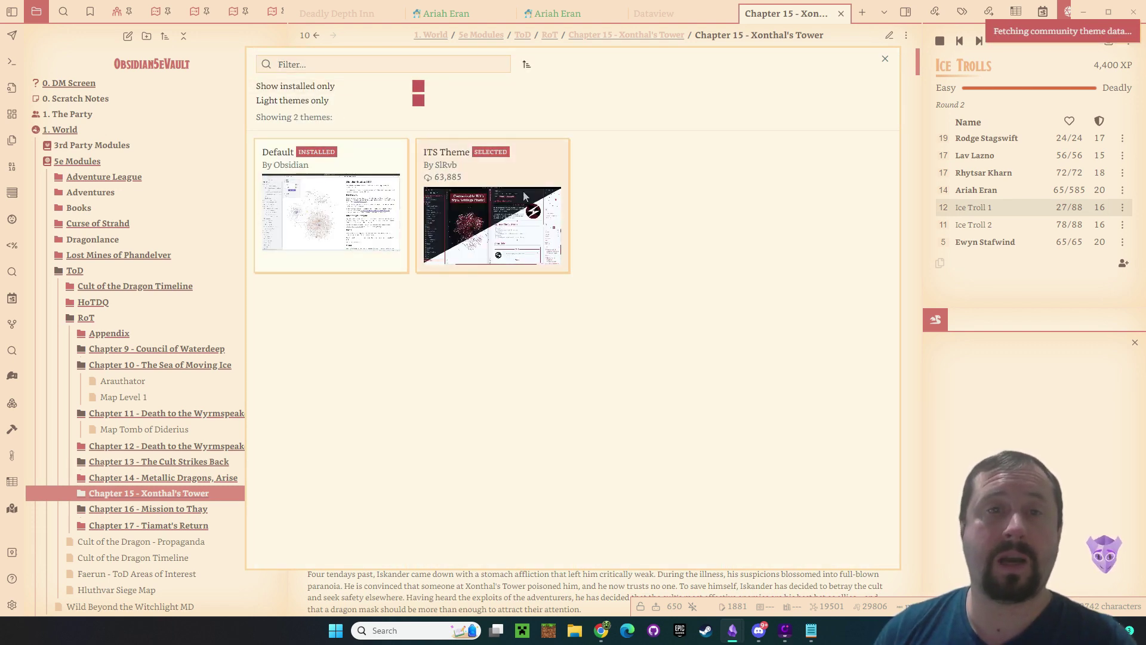
click(529, 169)
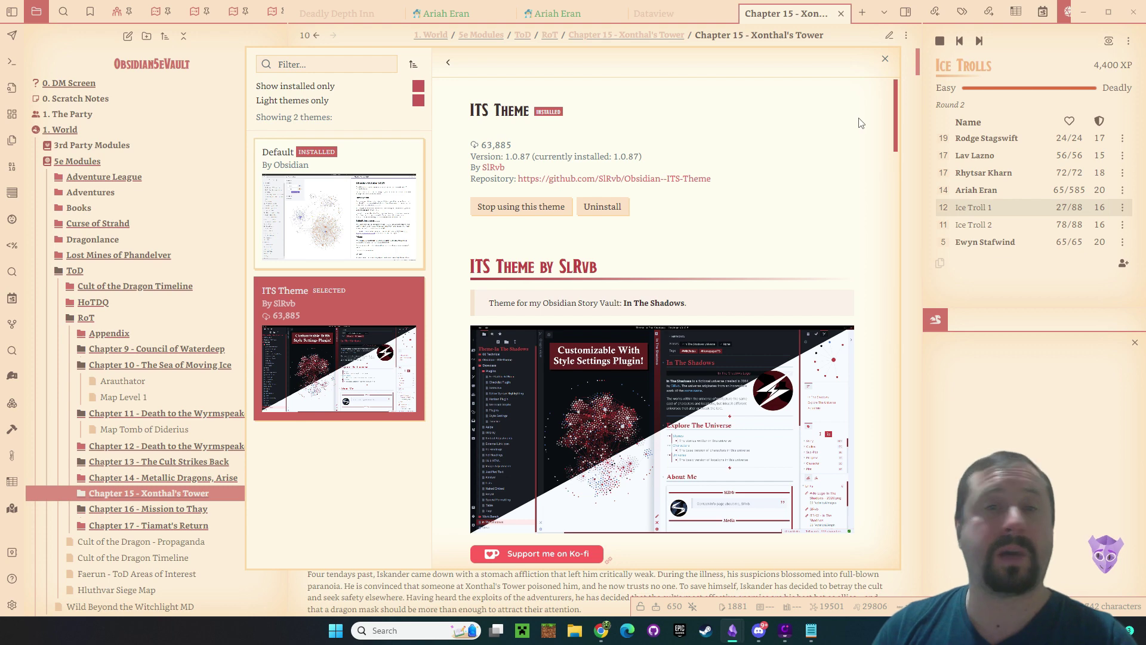
- Examine the ITS Theme's description, covering its guide, recommended downloads, included snippets and features
scroll(860, 123, down, 6)
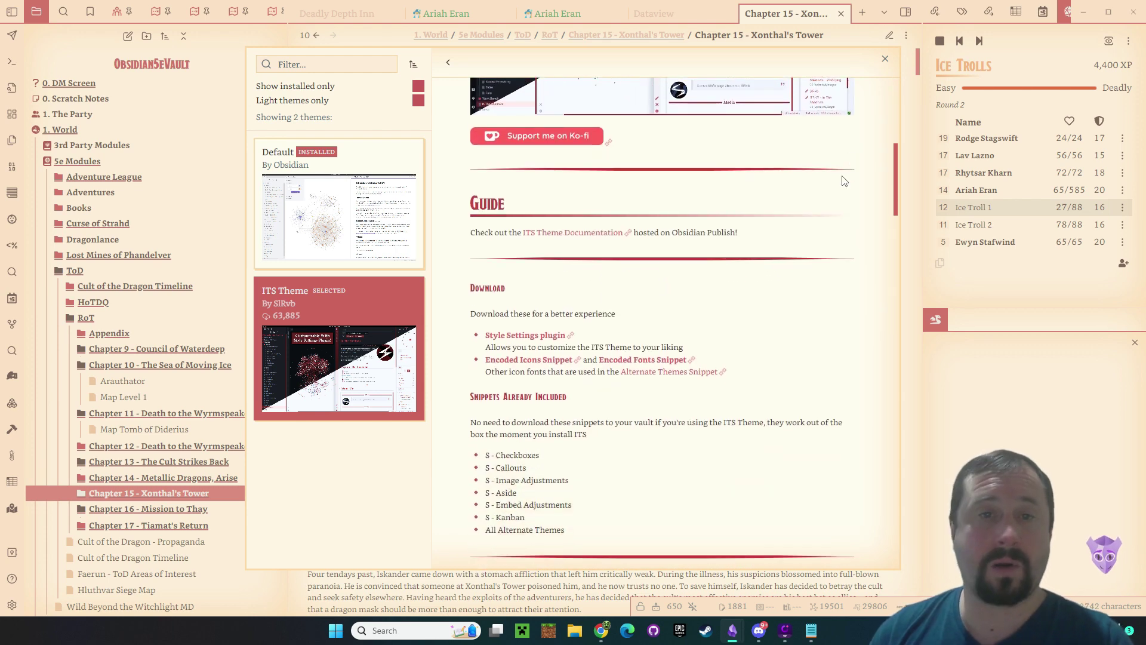
scroll(860, 123, up, 6)
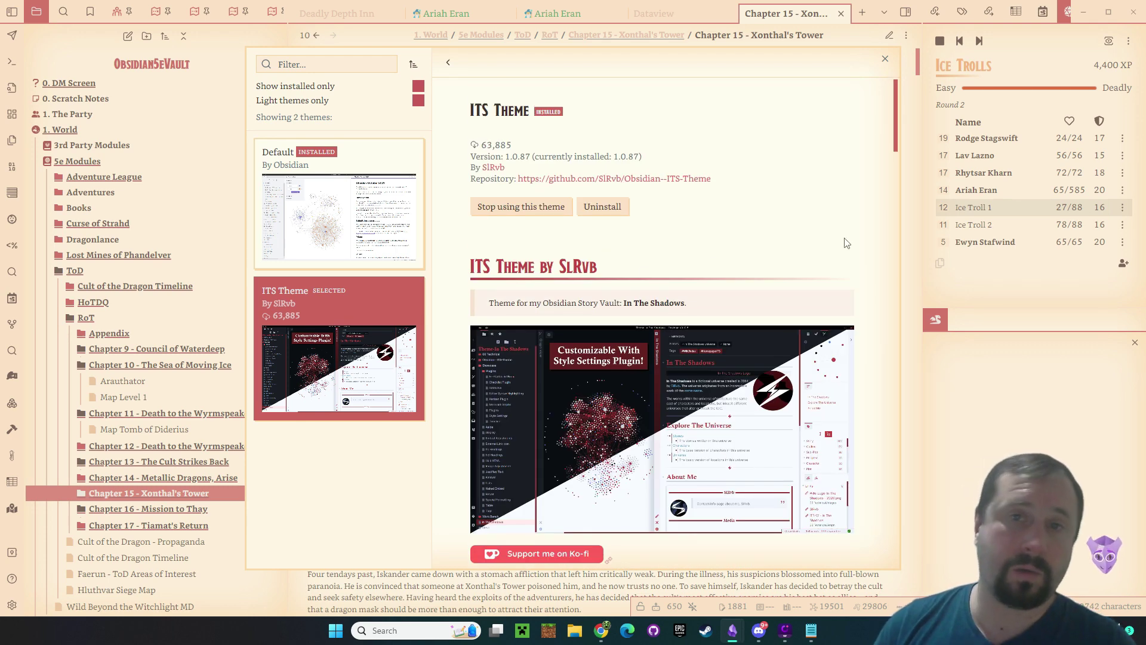
scroll(866, 243, down, 3)
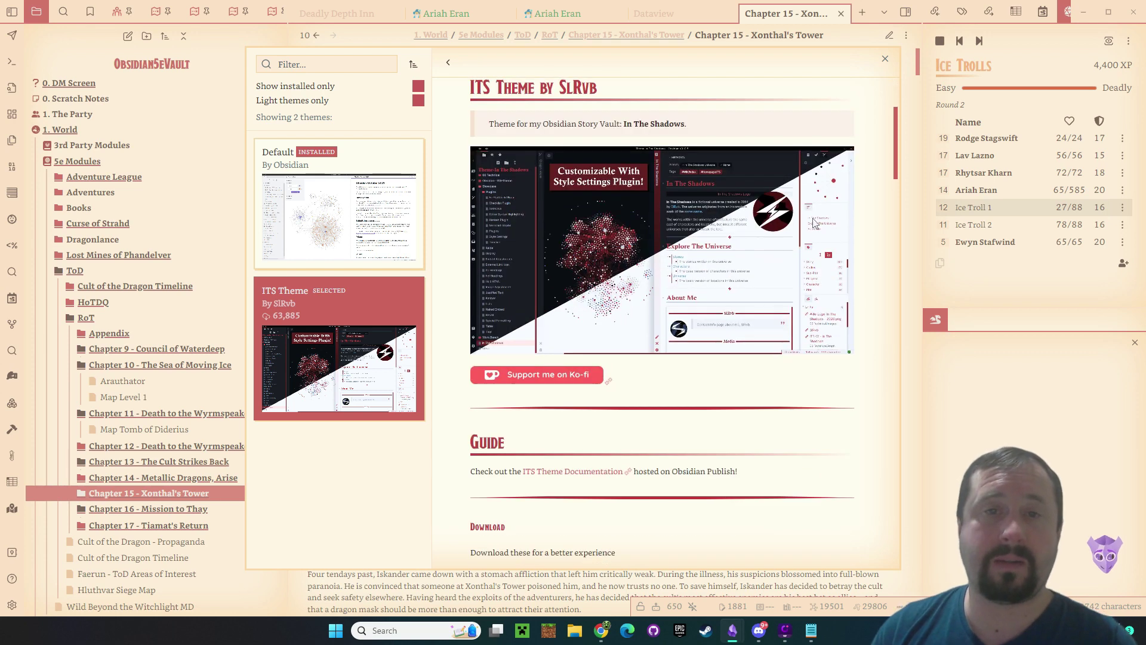
scroll(806, 182, down, 2)
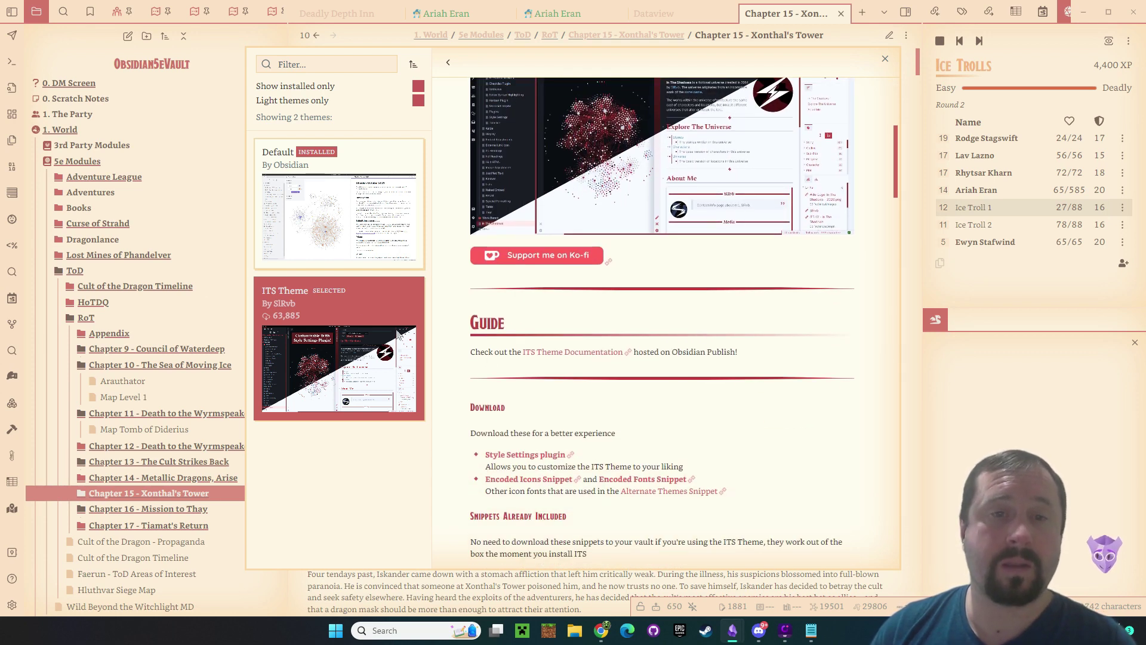
scroll(779, 377, up, 5)
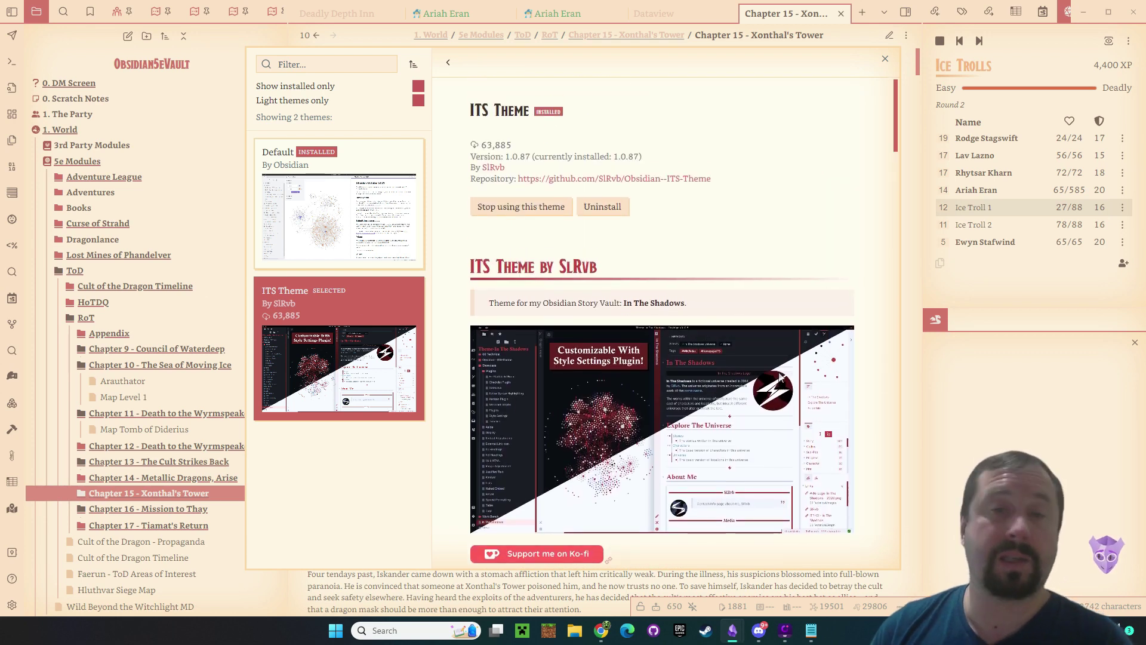
scroll(823, 327, down, 10)
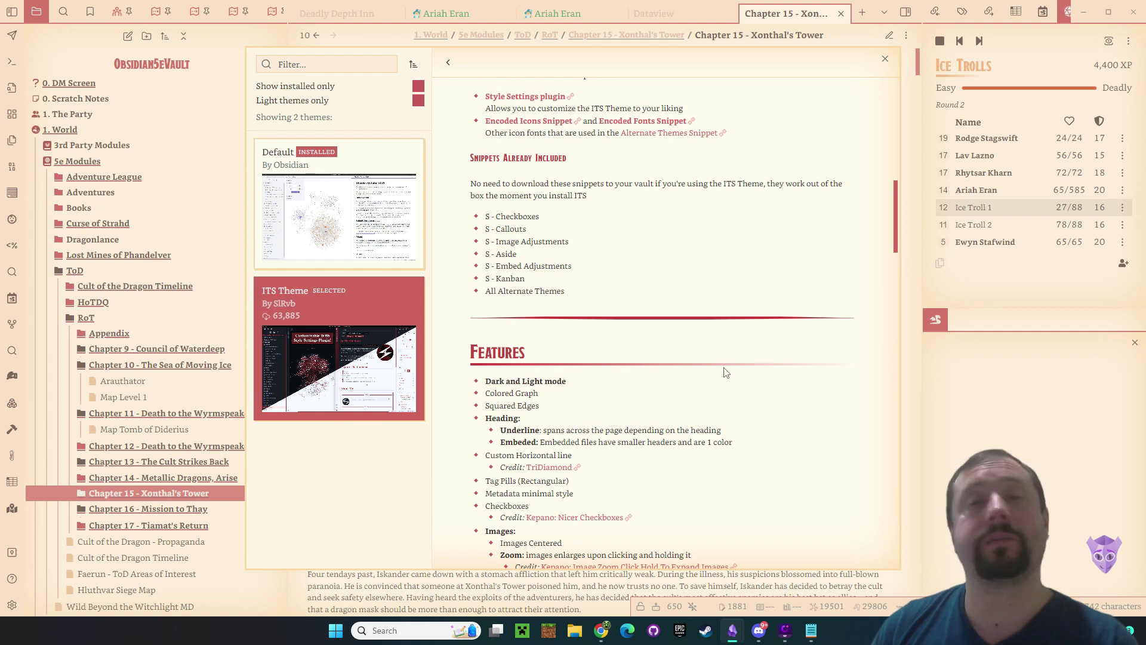
scroll(726, 373, down, 3)
scroll(726, 373, up, 2)
scroll(726, 374, up, 8)
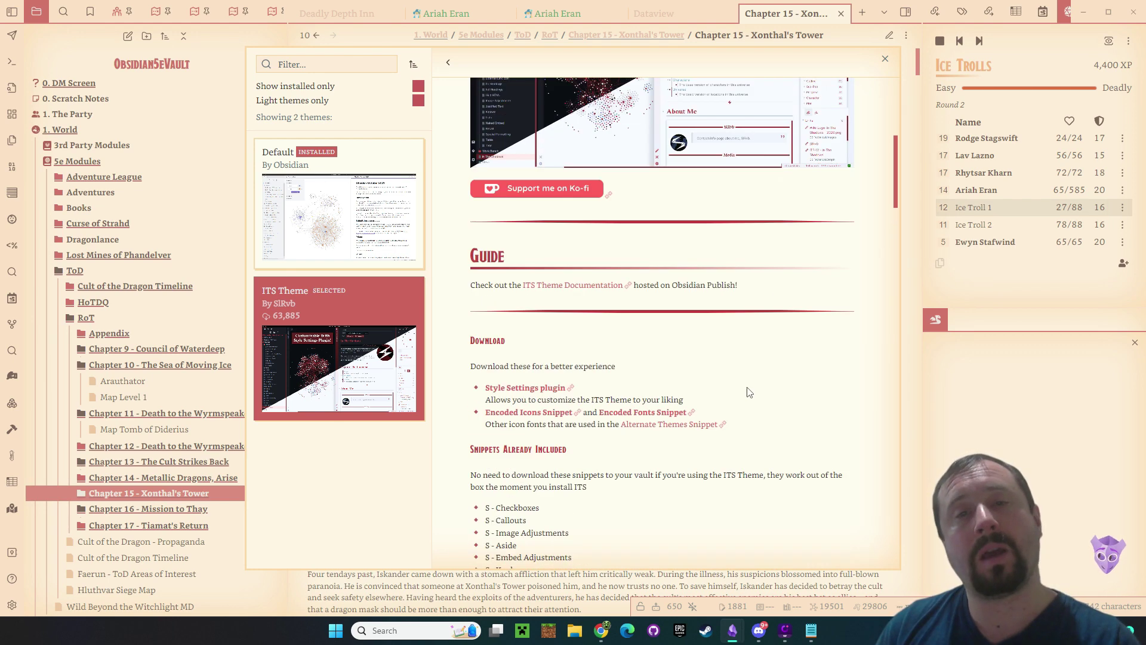
scroll(750, 392, up, 1)
scroll(750, 392, down, 1)
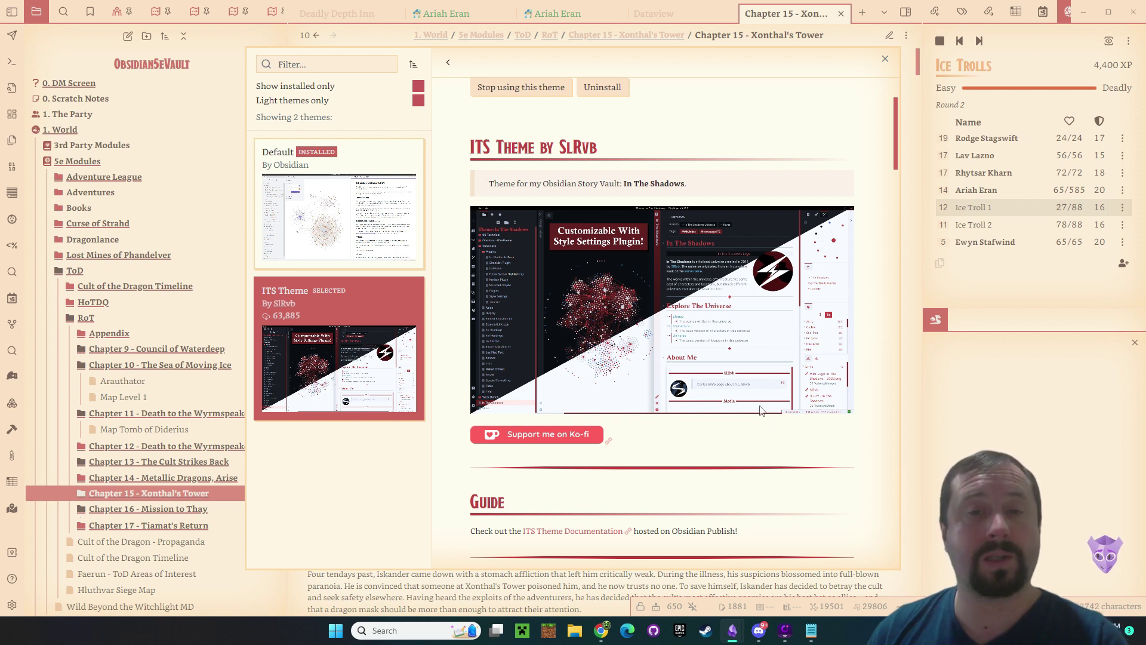
scroll(765, 412, down, 2)
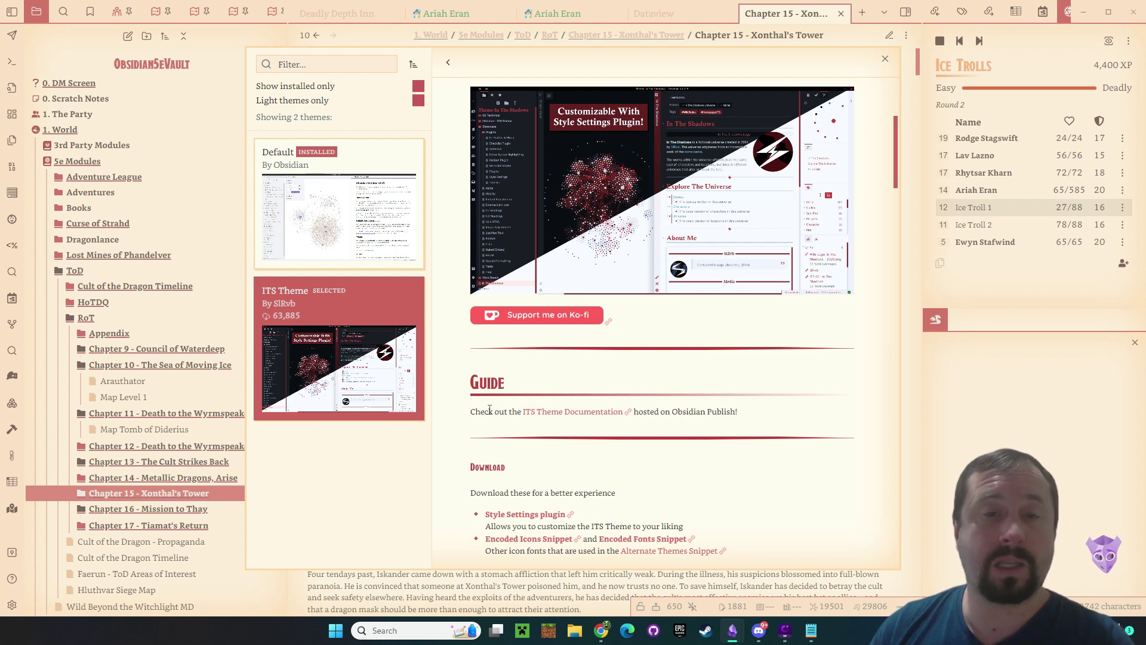
- Open the ITS Theme Documentation in the browser and go to its Image Adjustments page from the Guide section
click(569, 418)
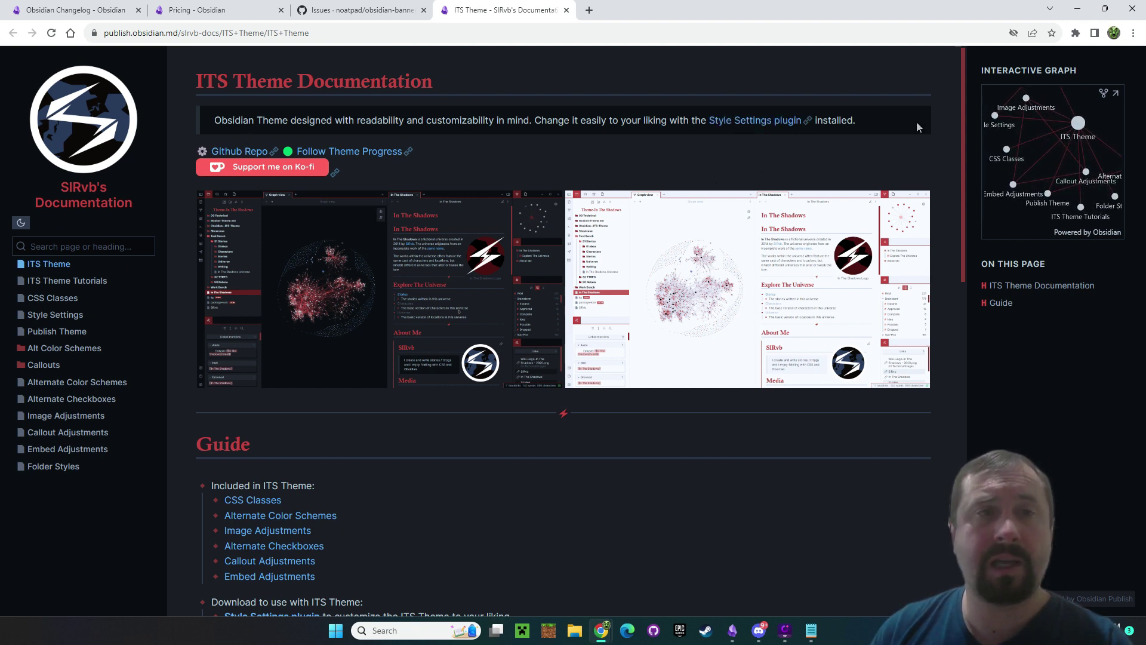
scroll(647, 377, down, 2)
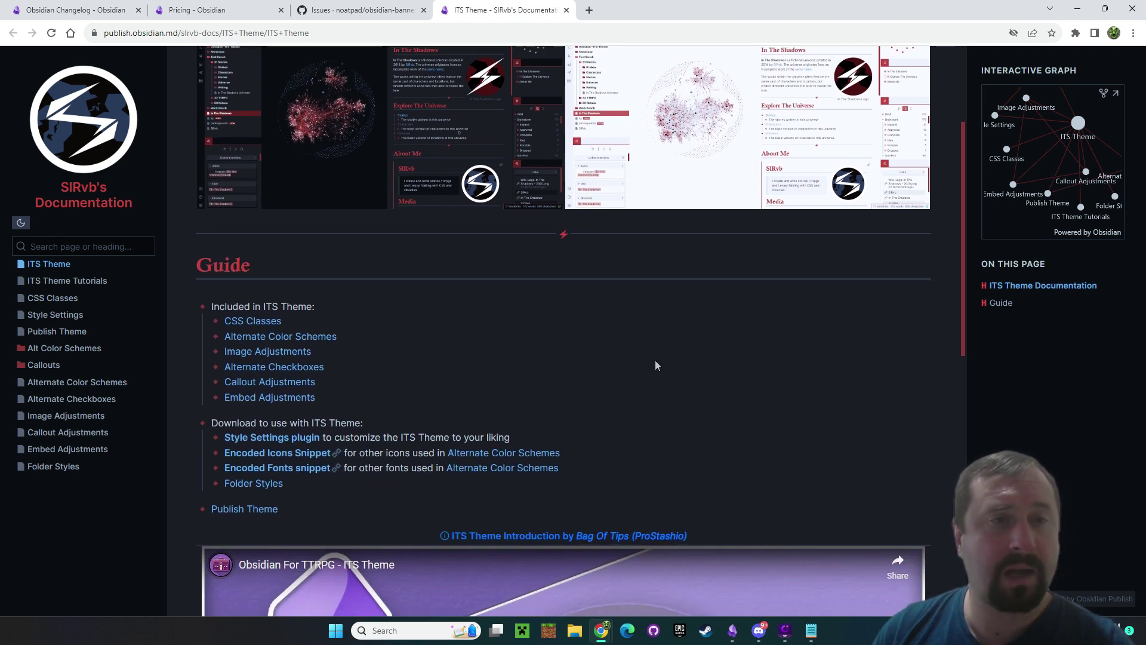
scroll(656, 365, down, 1)
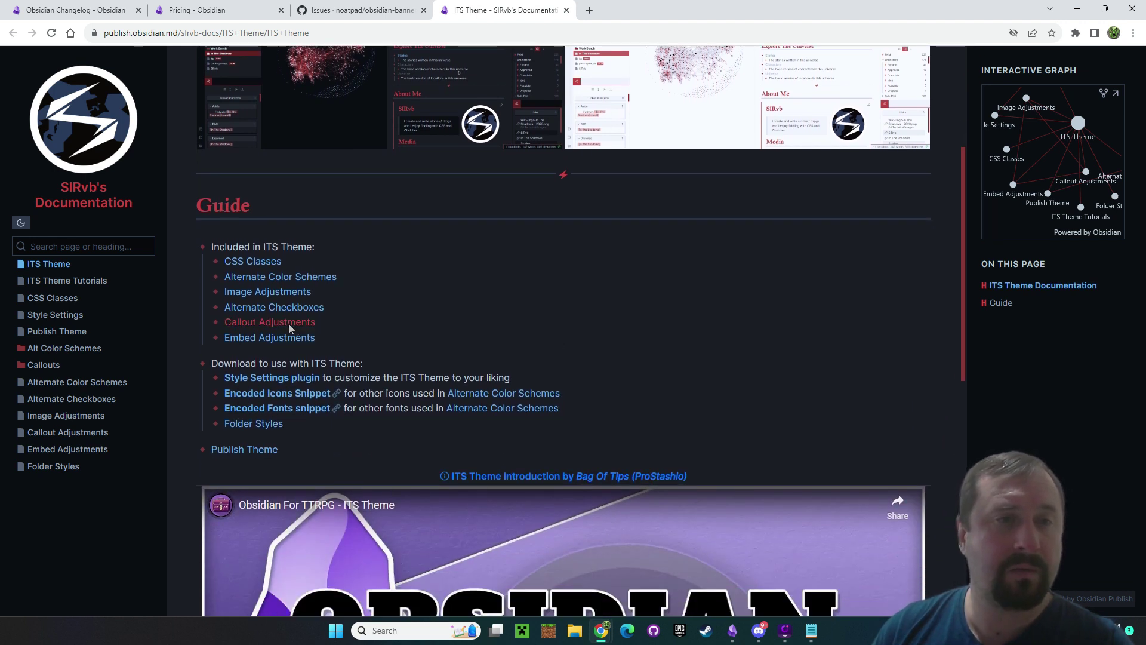
click(275, 296)
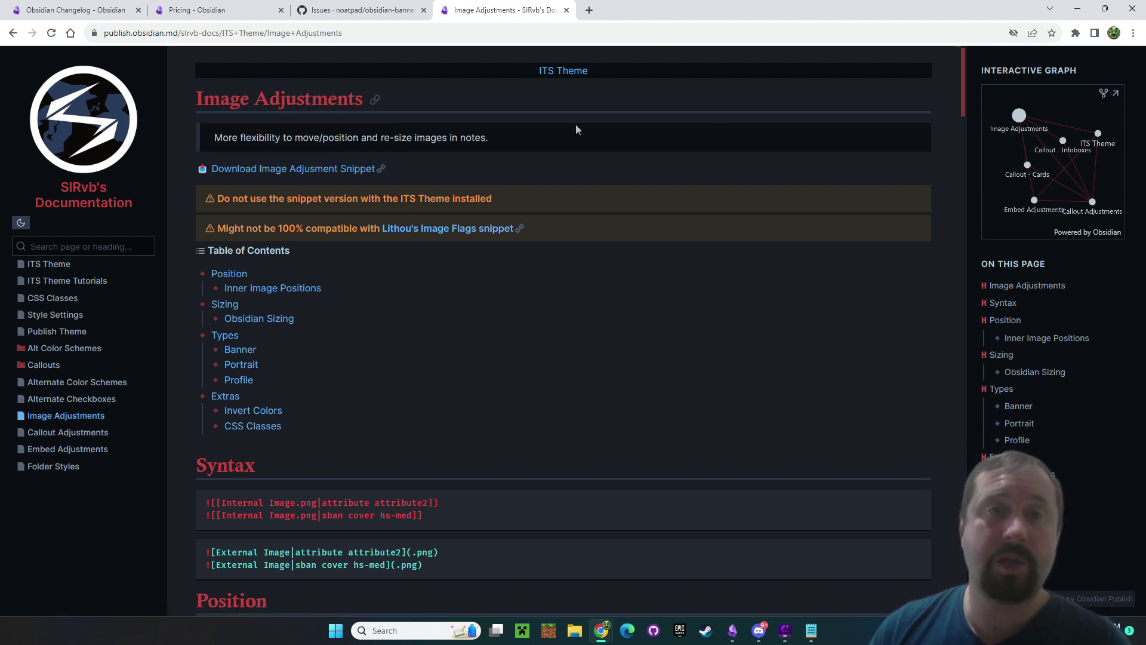
- Check the Banner Fix.css snippet in Notepad, and examine the Image Adjustments page's warnings, Syntax section and Position examples
click(811, 630)
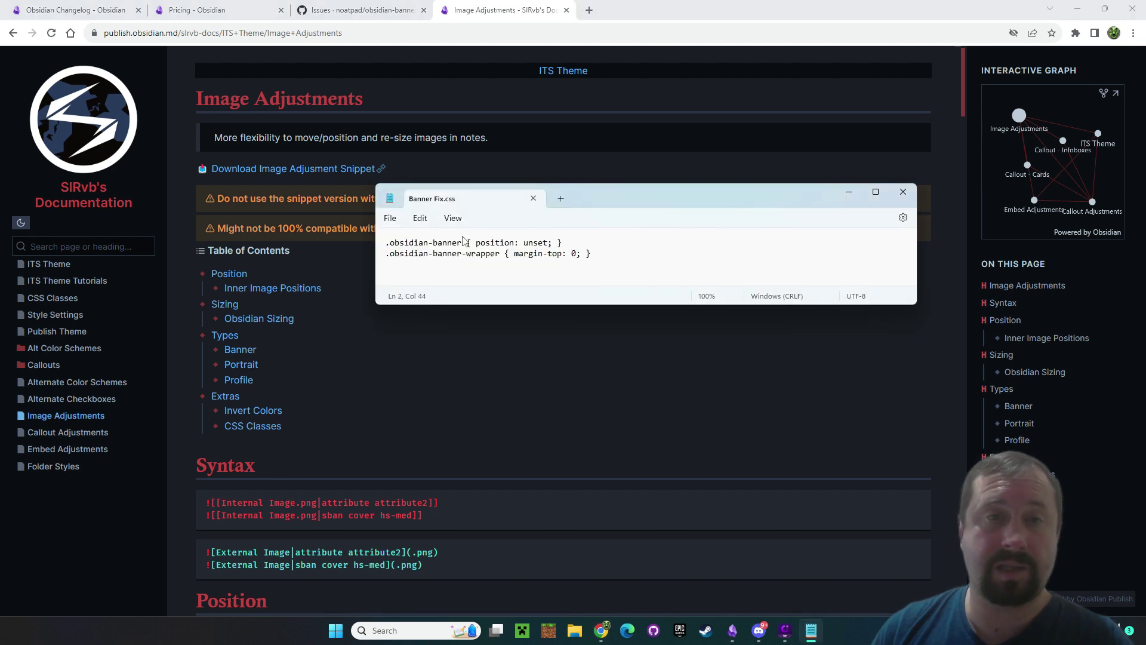
click(494, 386)
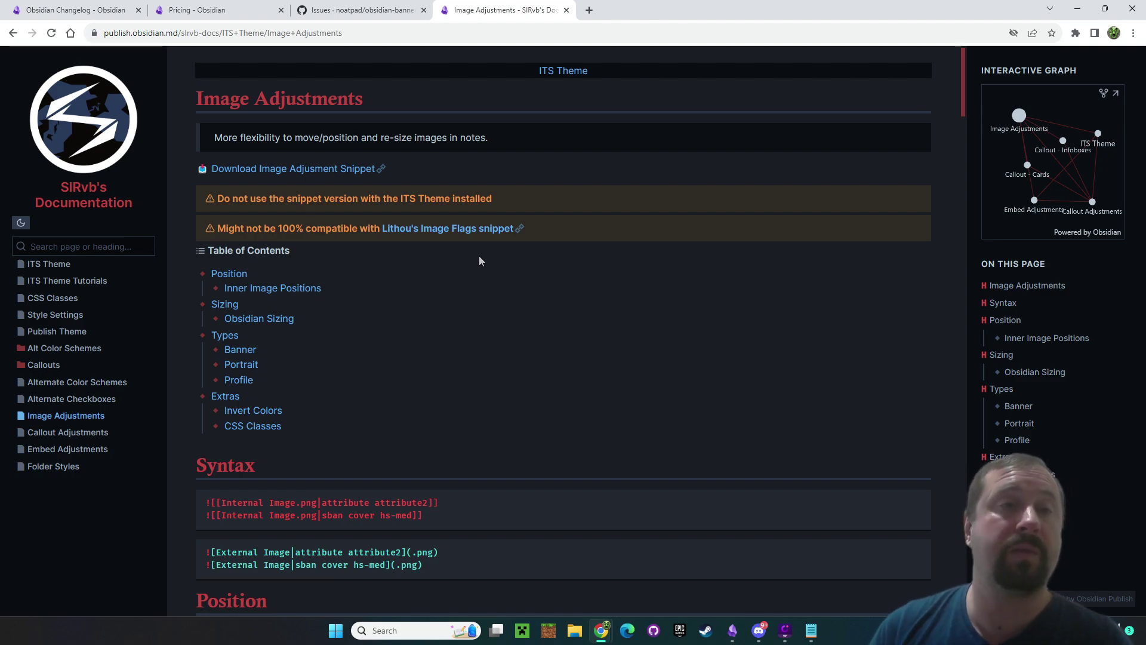
scroll(538, 245, down, 15)
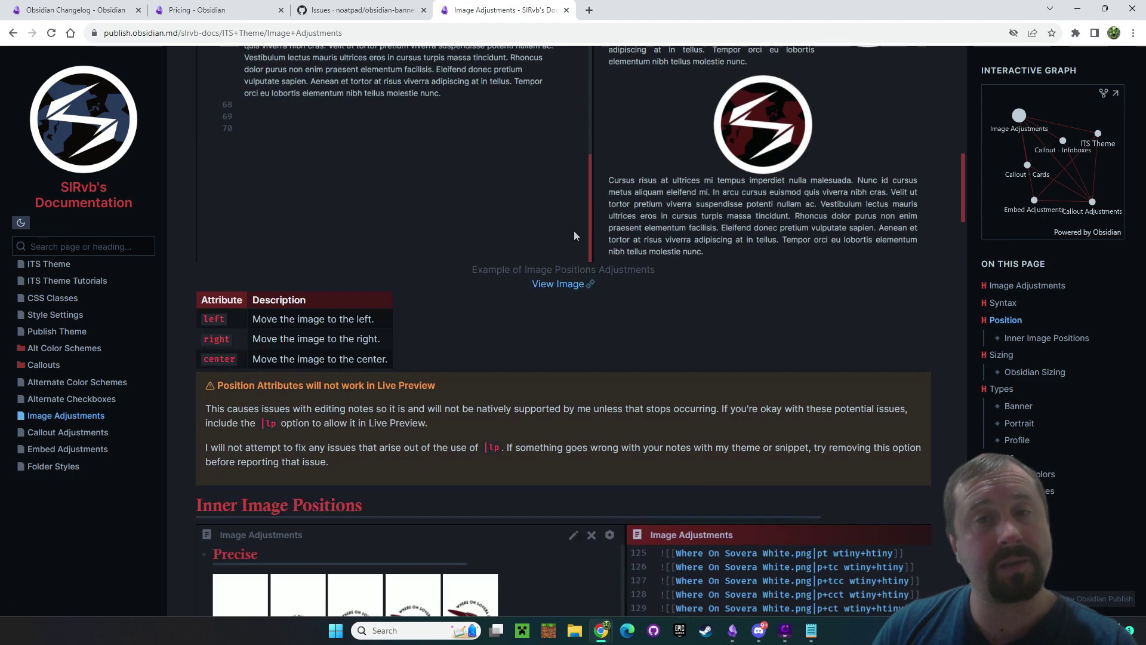
scroll(575, 231, up, 15)
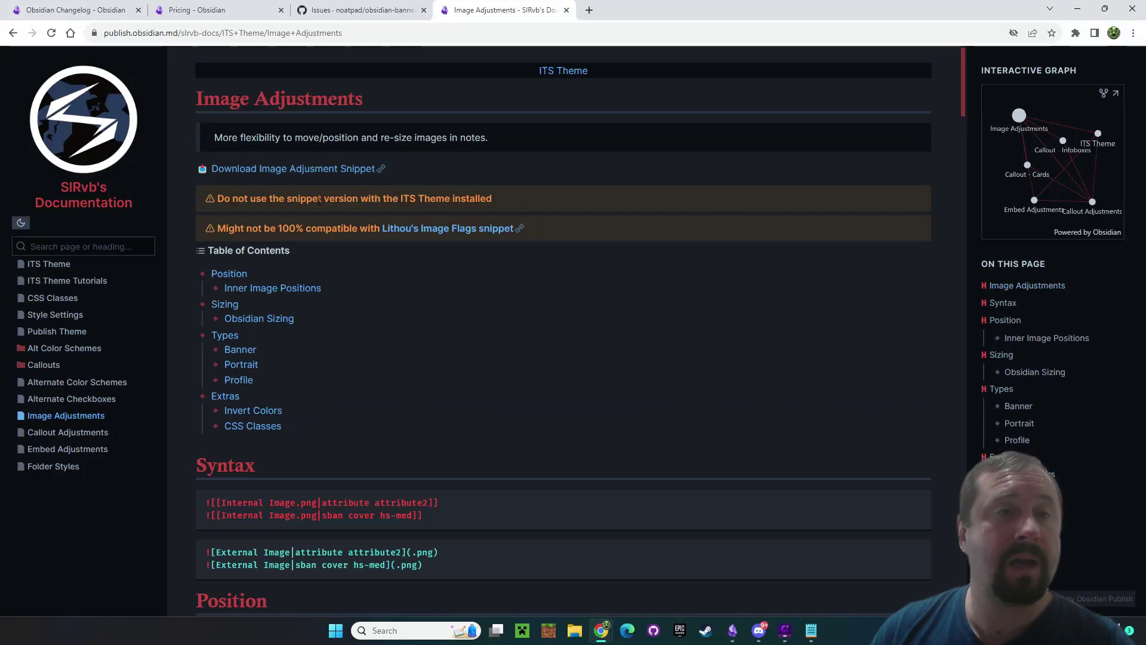
scroll(553, 306, down, 6)
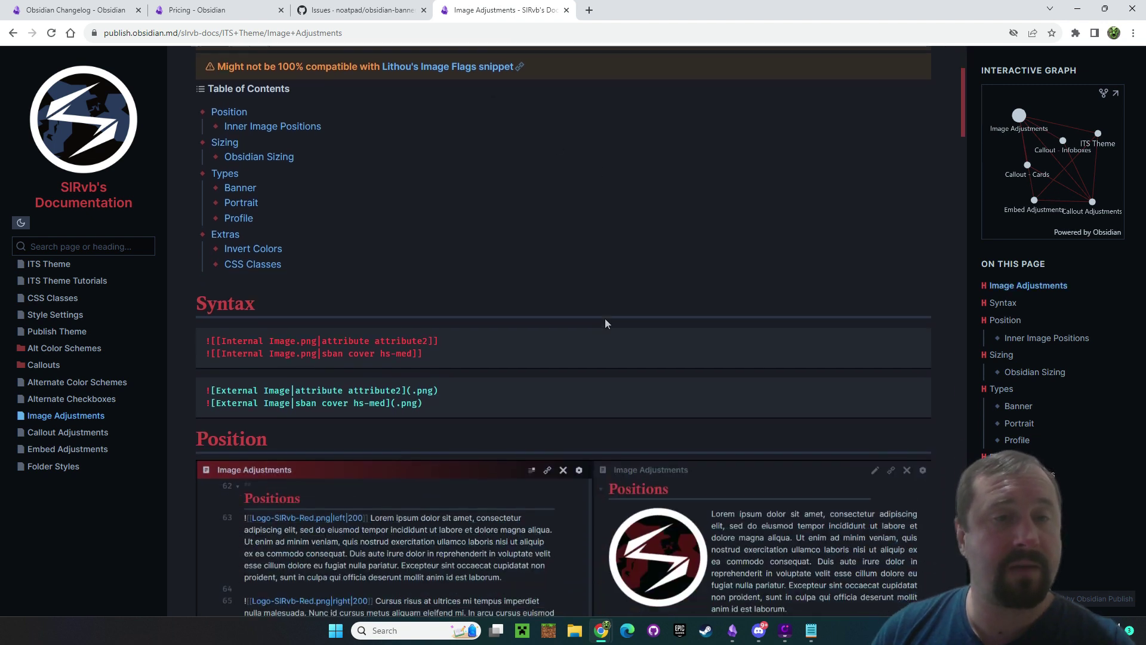
scroll(612, 264, down, 2)
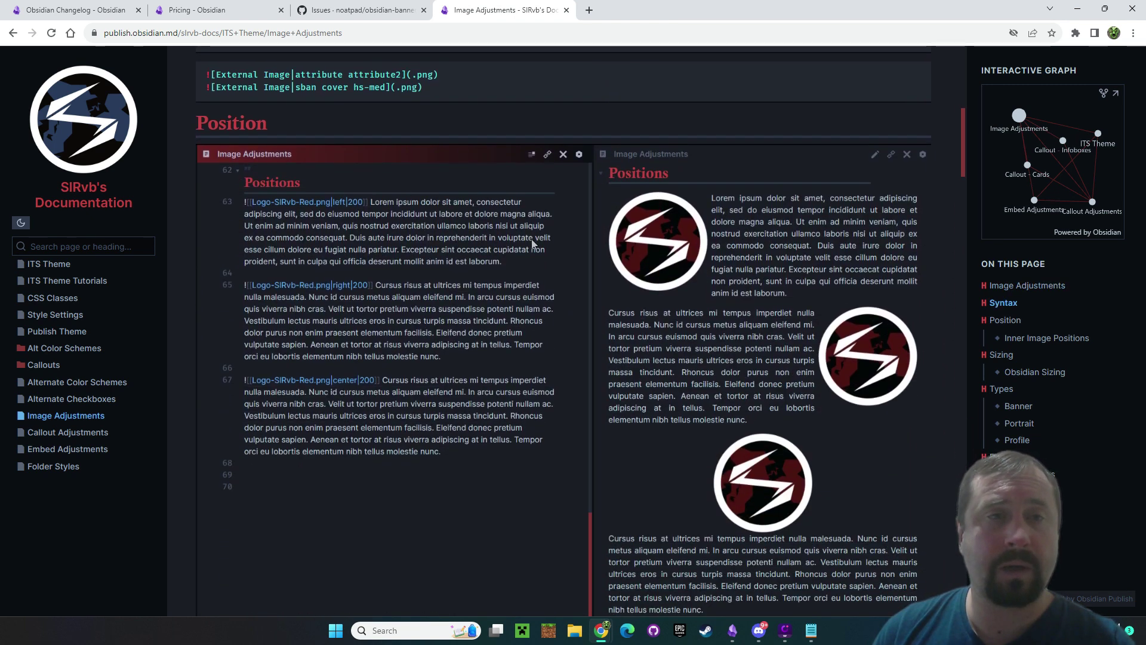
scroll(711, 203, down, 2)
scroll(273, 124, up, 2)
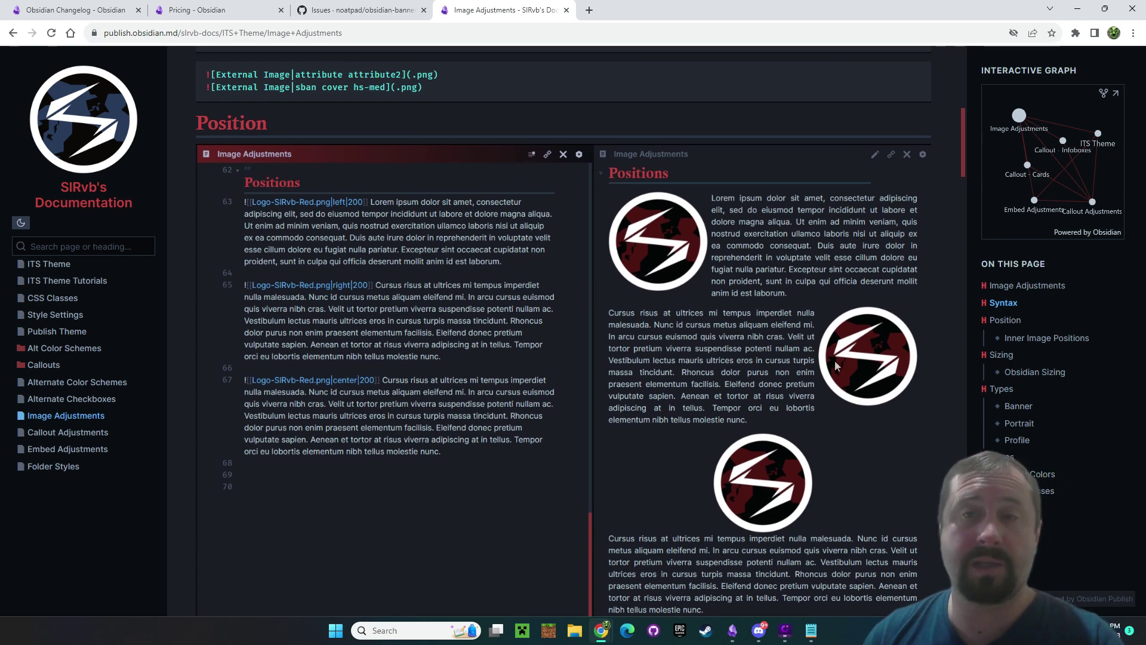
scroll(837, 366, down, 3)
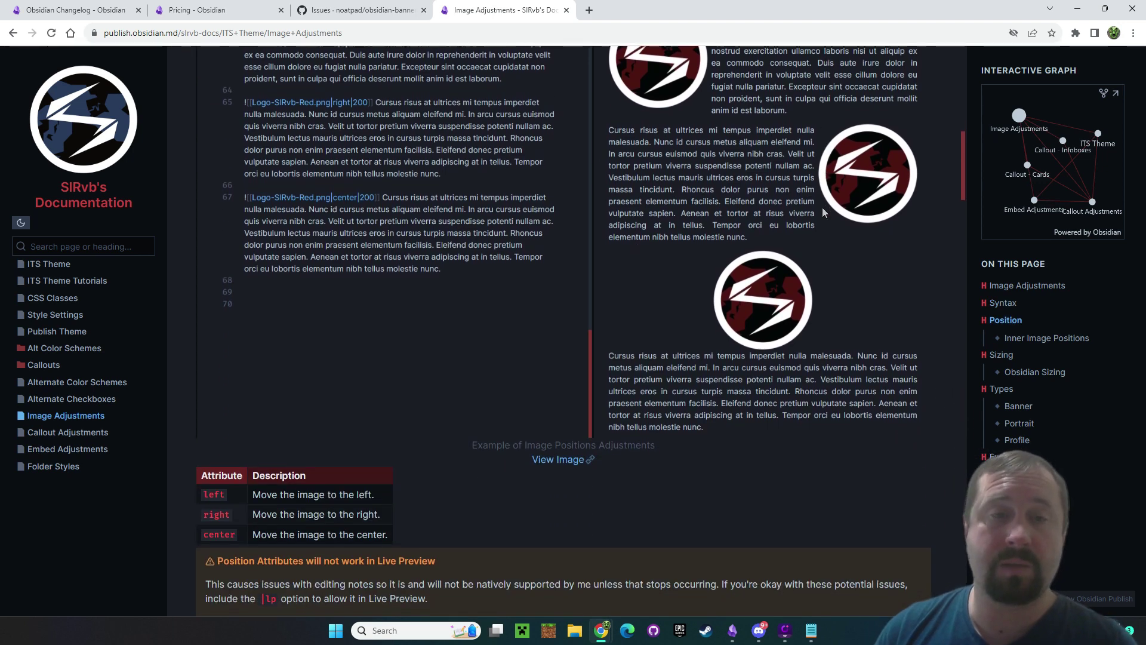
- Examine the inner image position attributes, the height and width sizing attributes, and the Types examples for banner, portrait and profile
scroll(822, 210, down, 9)
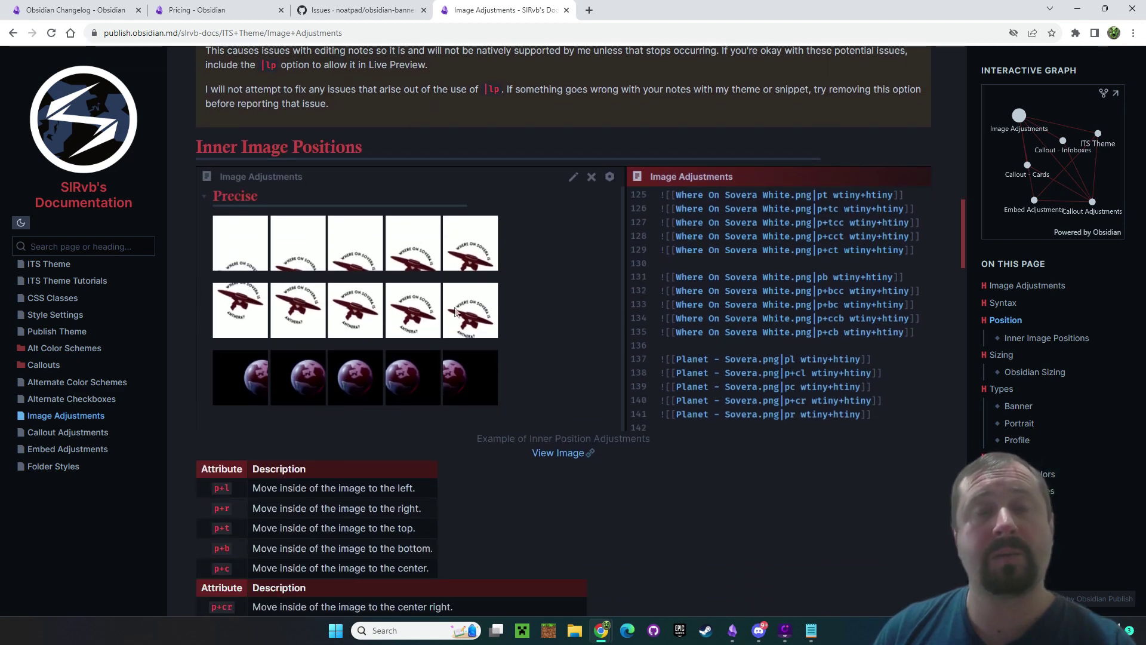
scroll(533, 271, down, 1)
scroll(539, 270, up, 2)
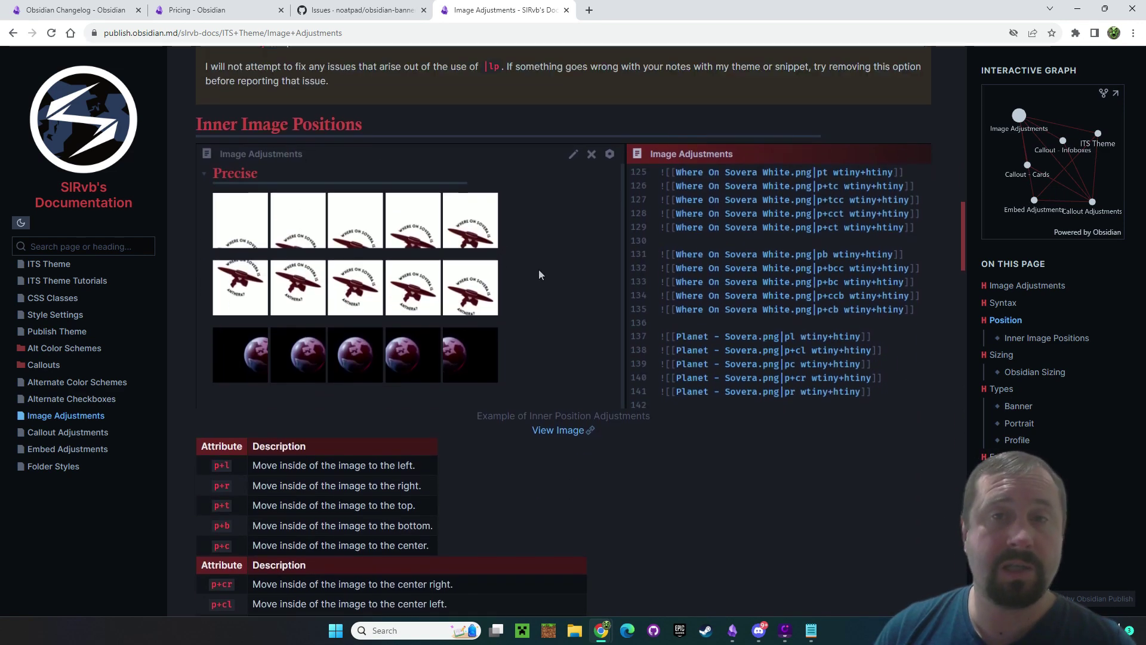
scroll(433, 185, up, 1)
scroll(297, 155, down, 6)
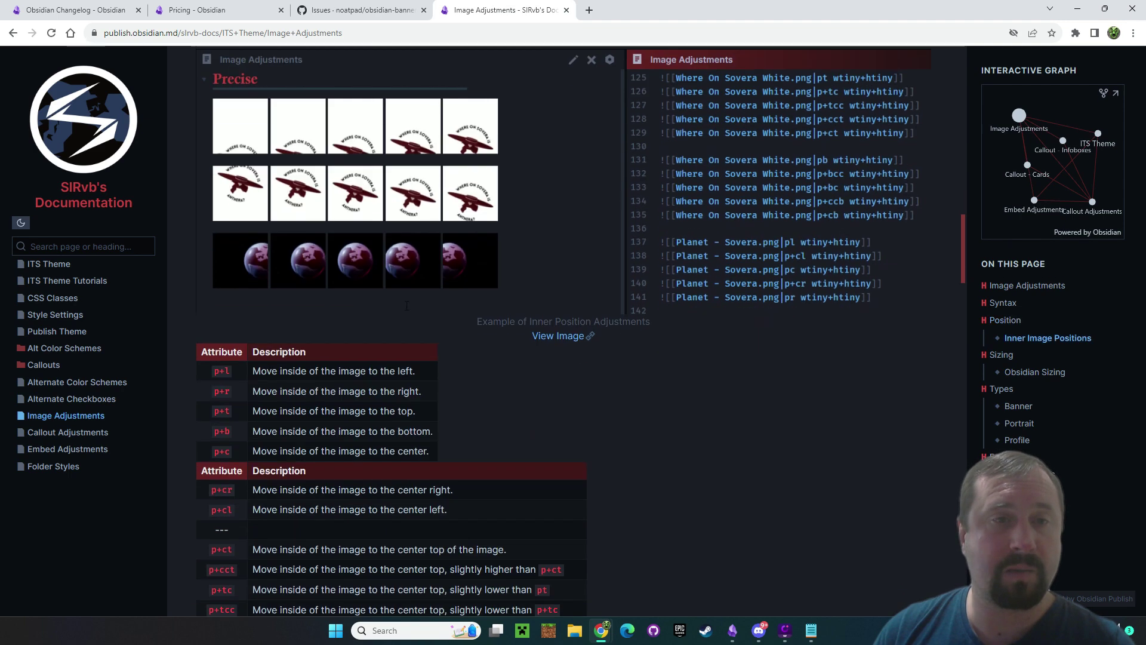
scroll(663, 466, down, 10)
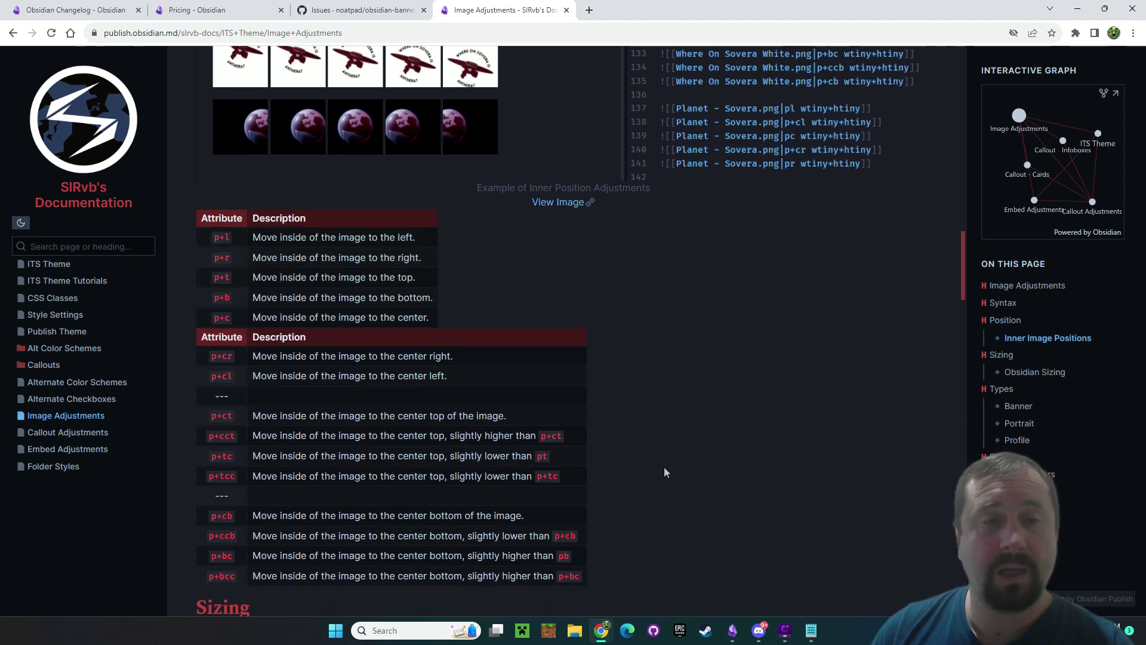
scroll(657, 415, down, 1)
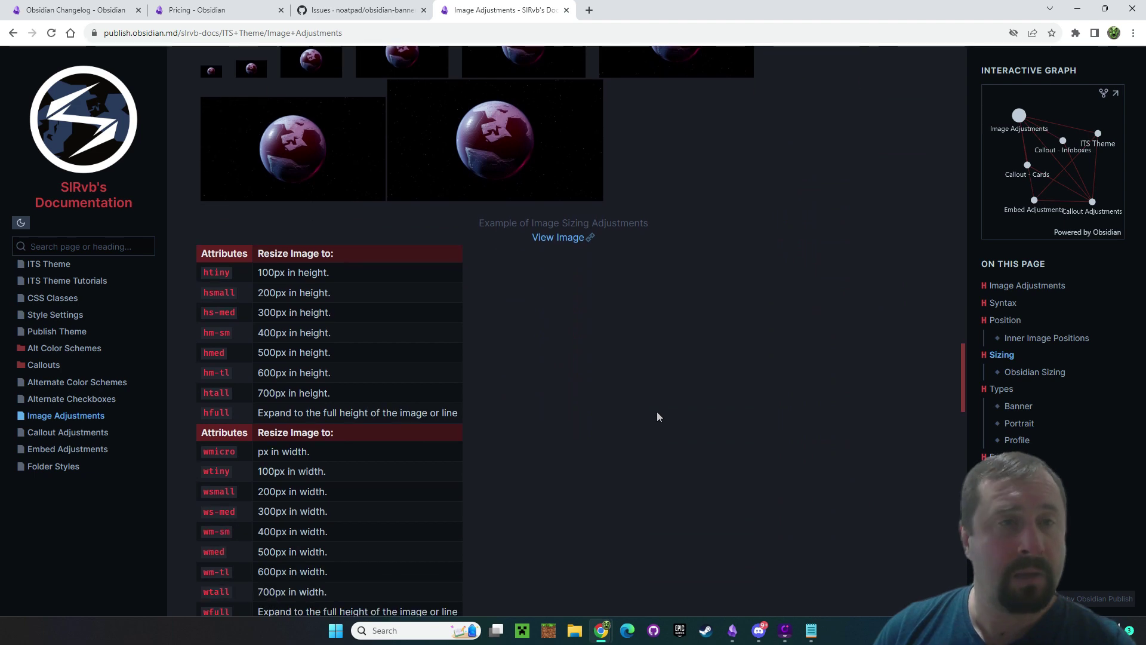
scroll(661, 381, down, 4)
scroll(661, 381, down, 5)
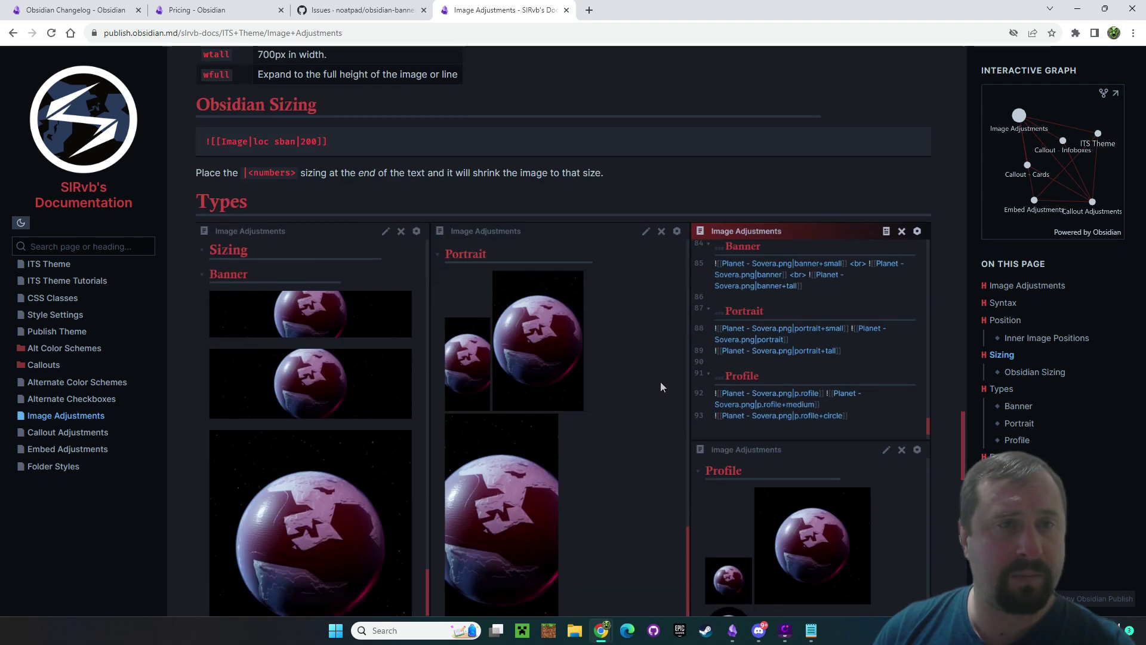
scroll(660, 382, down, 1)
scroll(660, 382, up, 2)
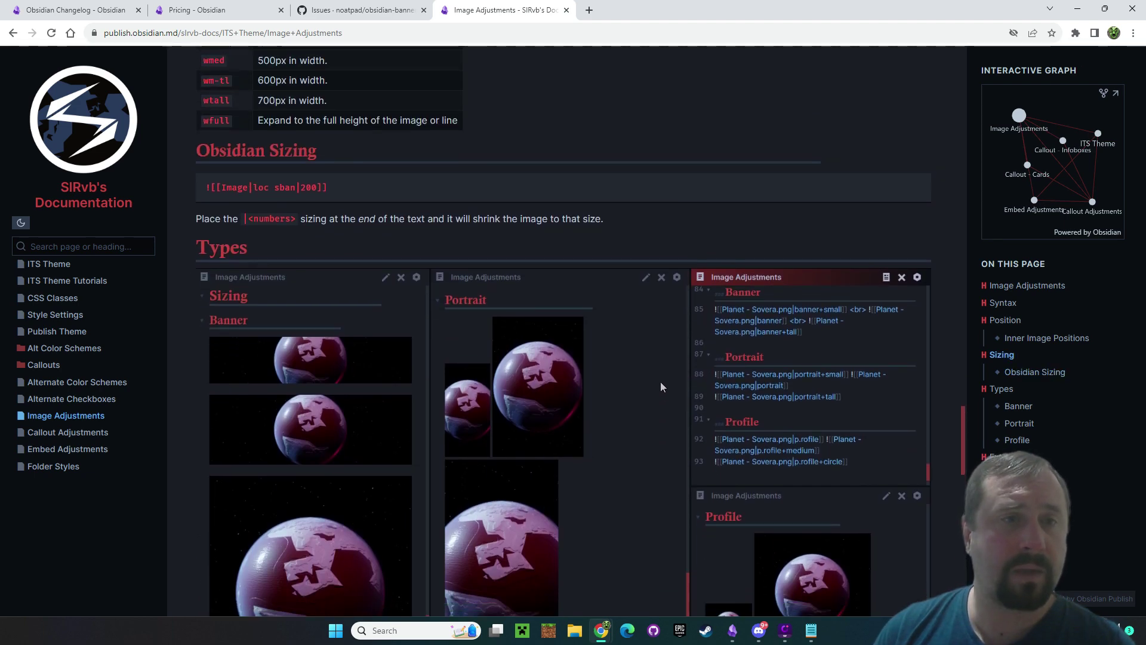
scroll(660, 382, down, 2)
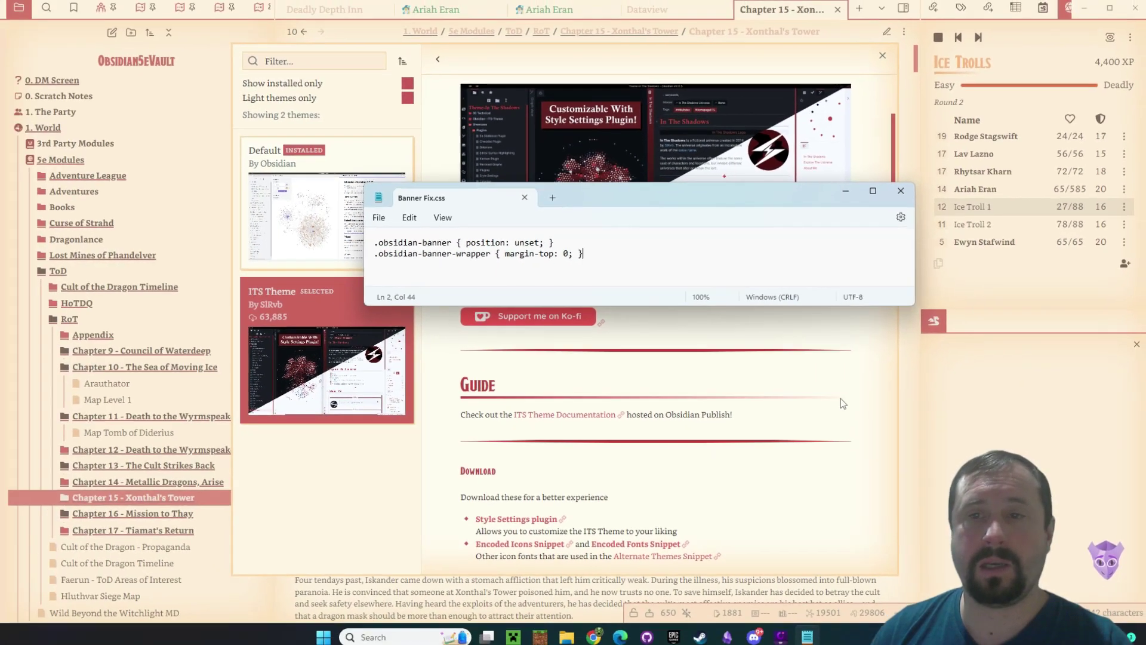
- Return to Obsidian and close the ITS Theme page and settings to get back to the Chapter 15 - Xonthal's Tower note
click(841, 399)
scroll(874, 388, up, 4)
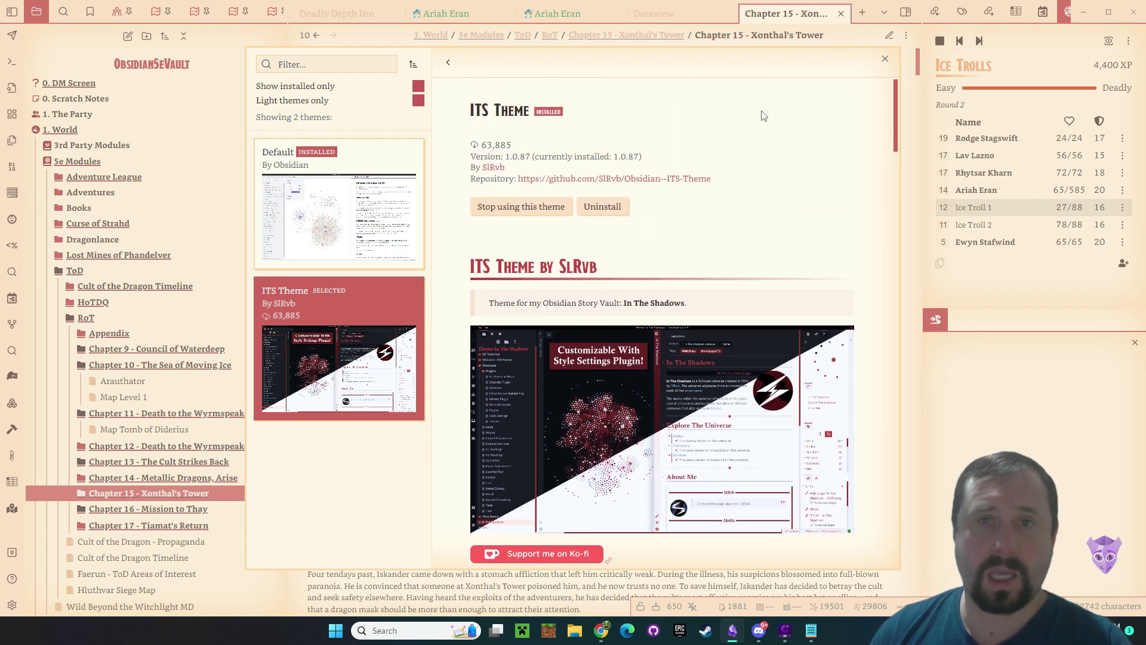
key(Escape)
key(Escape)
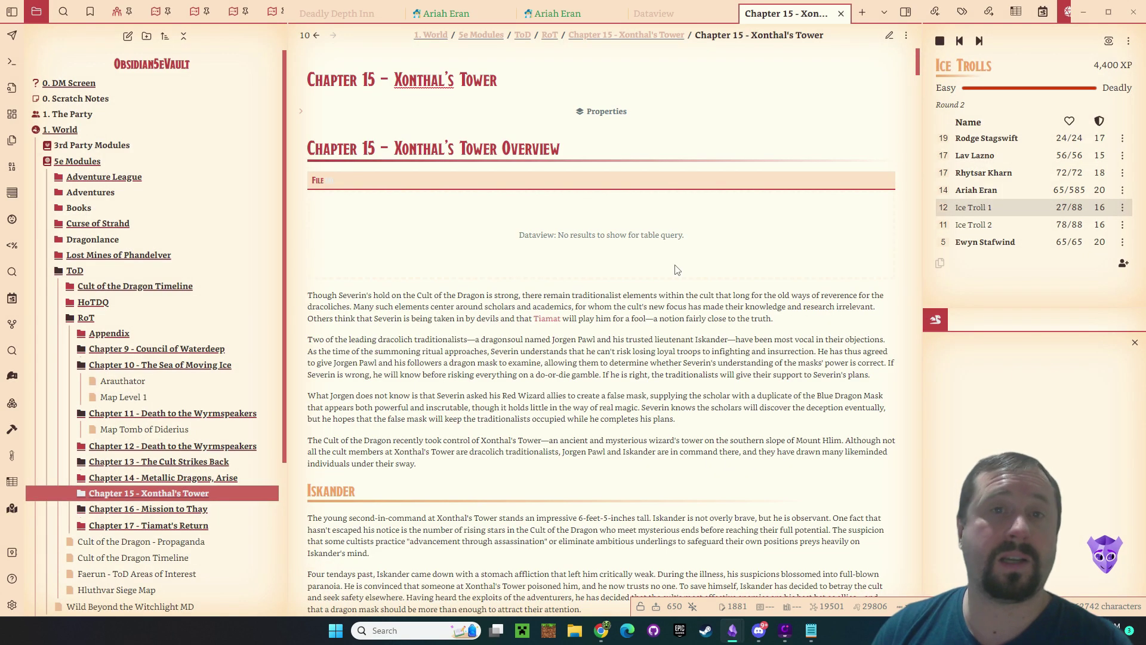
- Switch the note to editing and copy the file name 022-tod-15-01.png from the banner property's URL
click(890, 37)
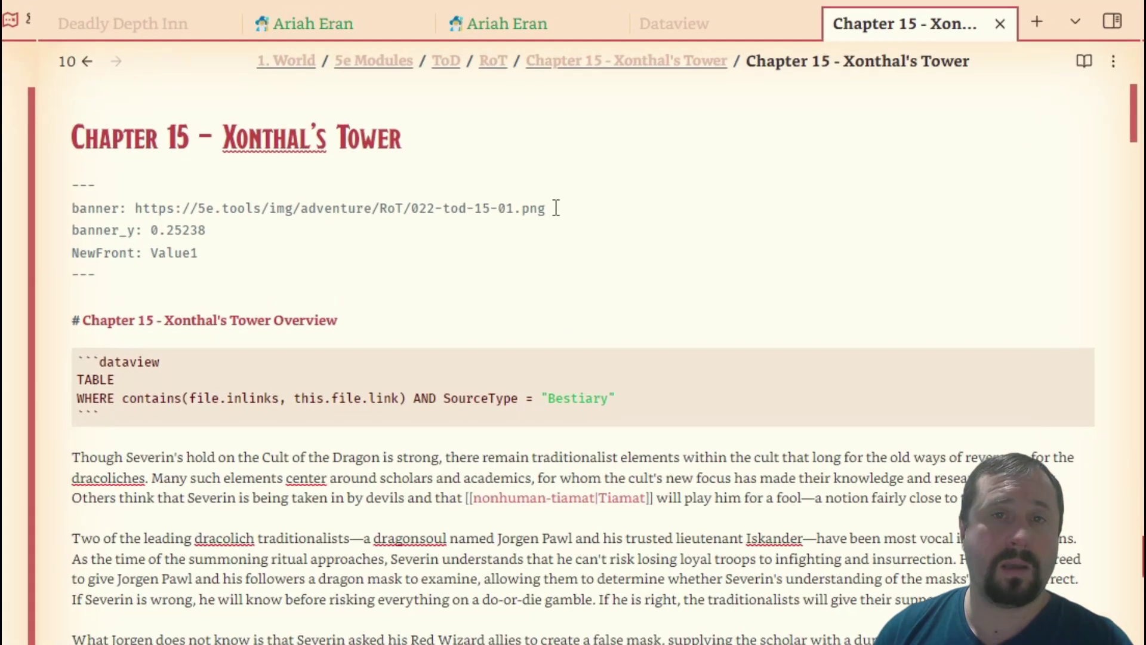
drag(582, 120, 522, 119)
drag(444, 206, 411, 208)
key(ctrl+c)
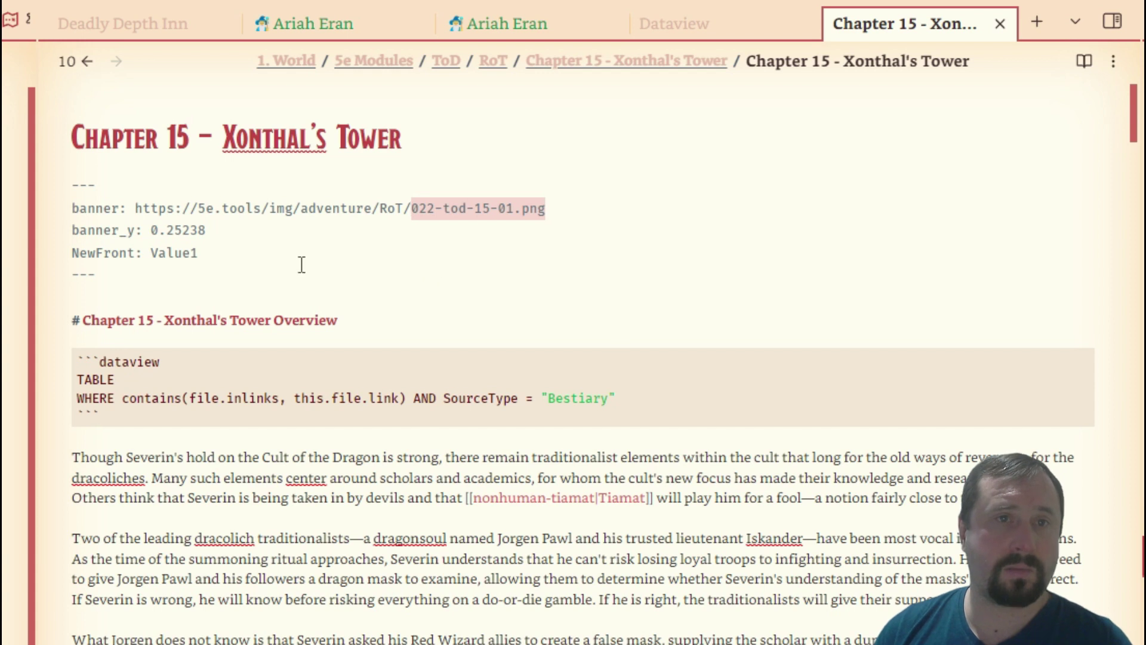
- Embed the image as ![[022-tod-15-01.png]] below the note's frontmatter and check it in reading view
click(158, 270)
key(Return)
key(Return)
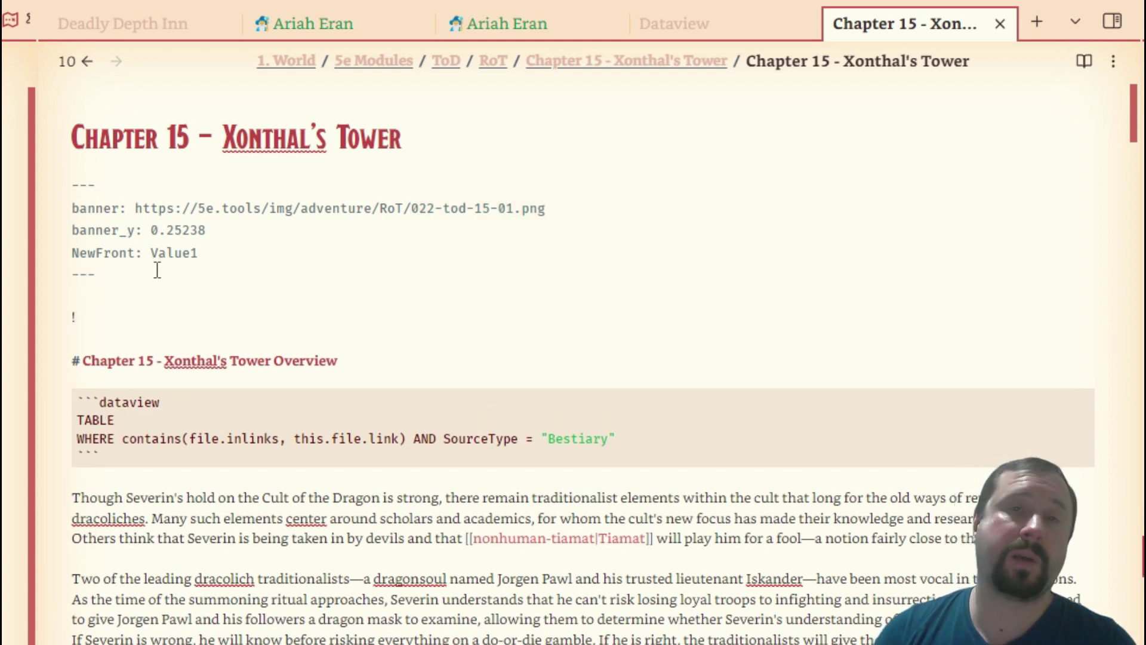
text(!)
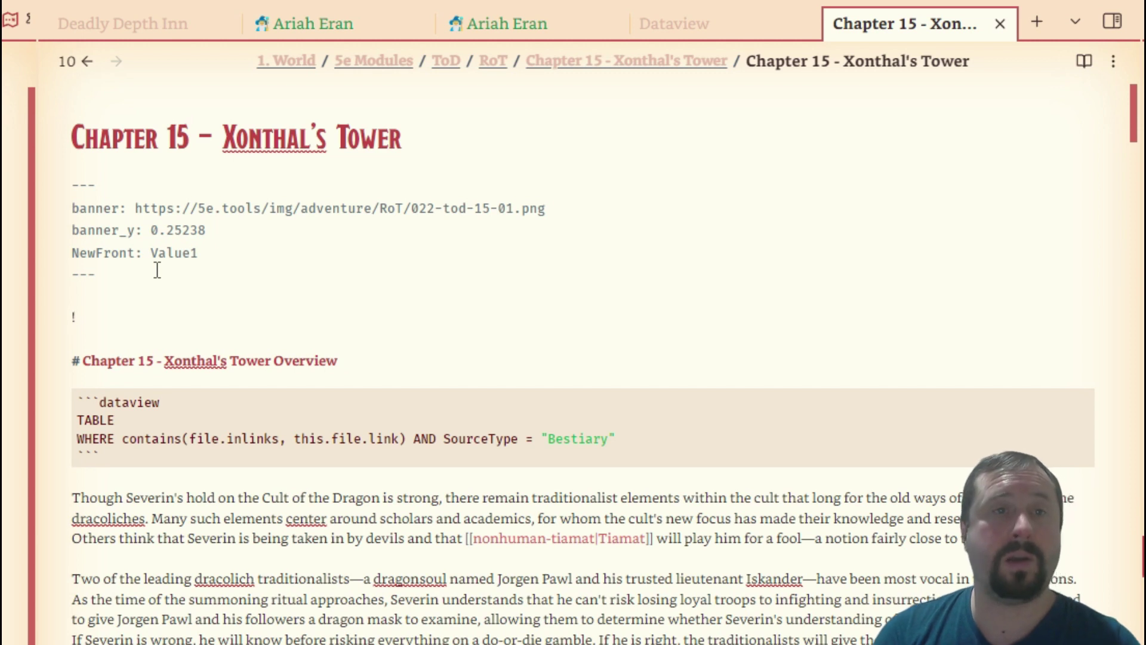
text([[)
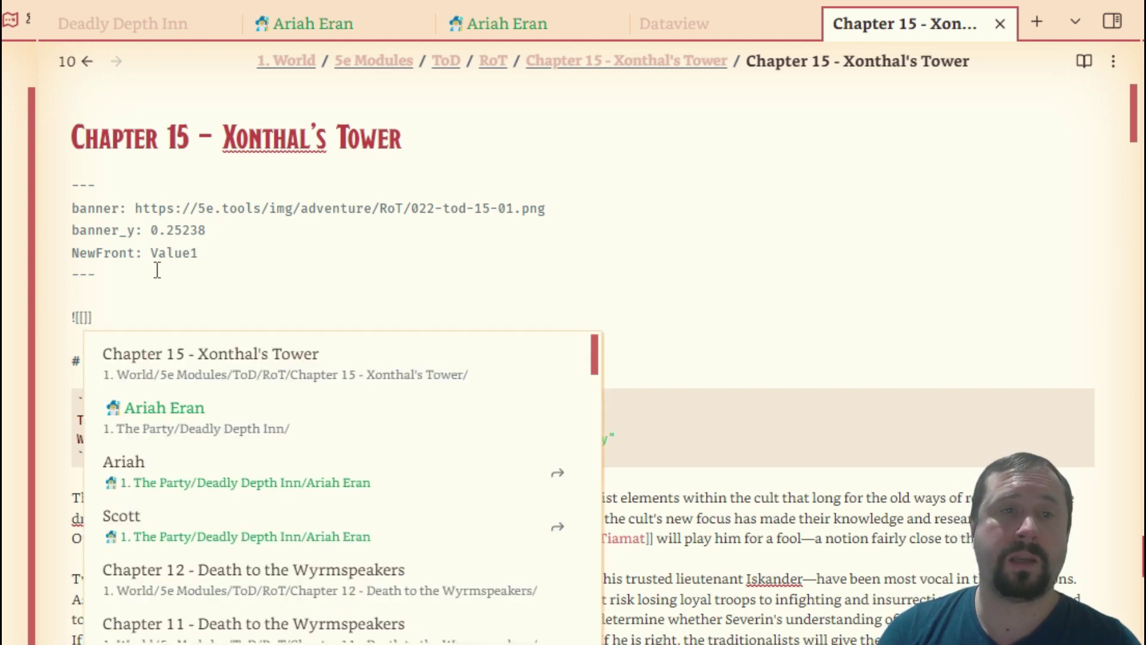
key(ctrl+v)
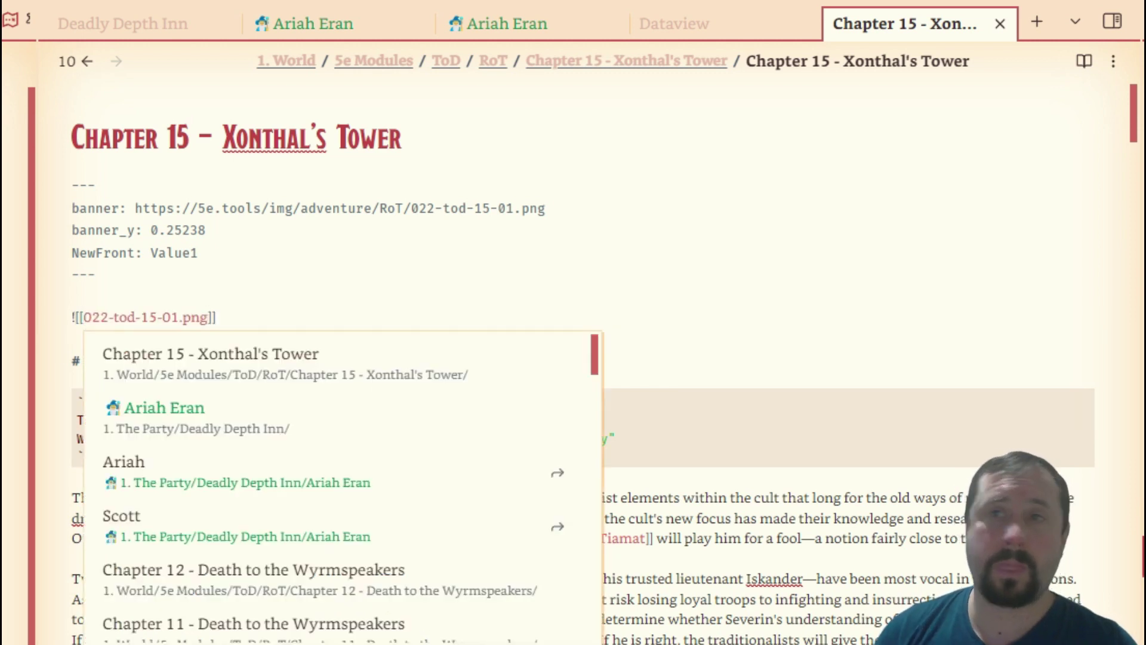
key(ctrl+e)
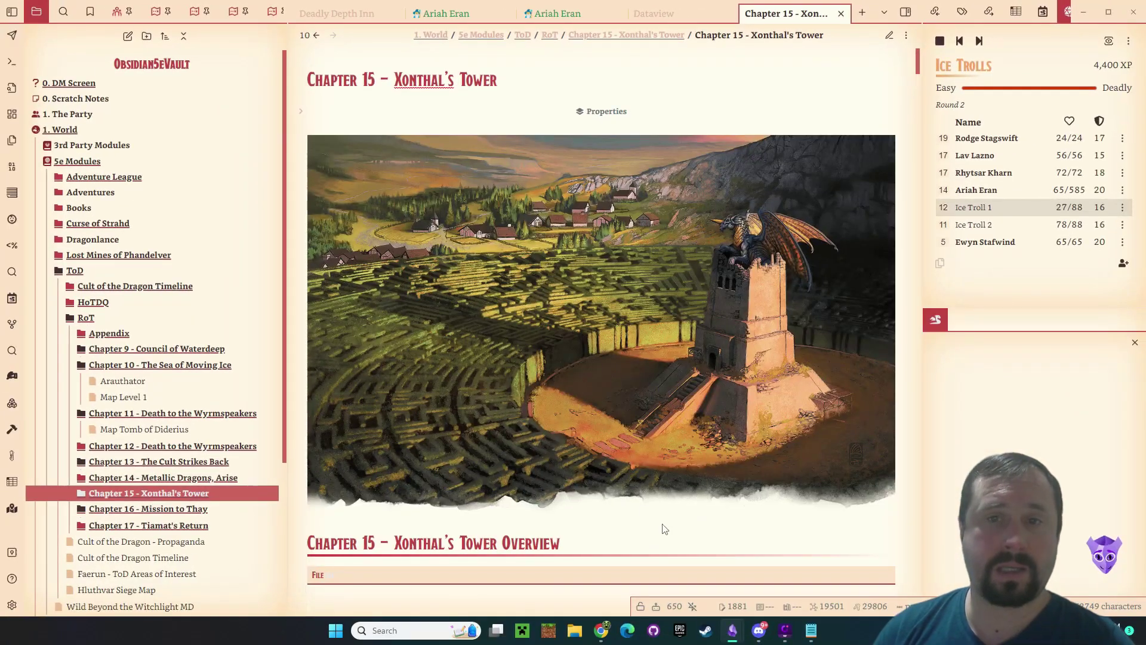
scroll(719, 371, down, 10)
scroll(718, 371, up, 10)
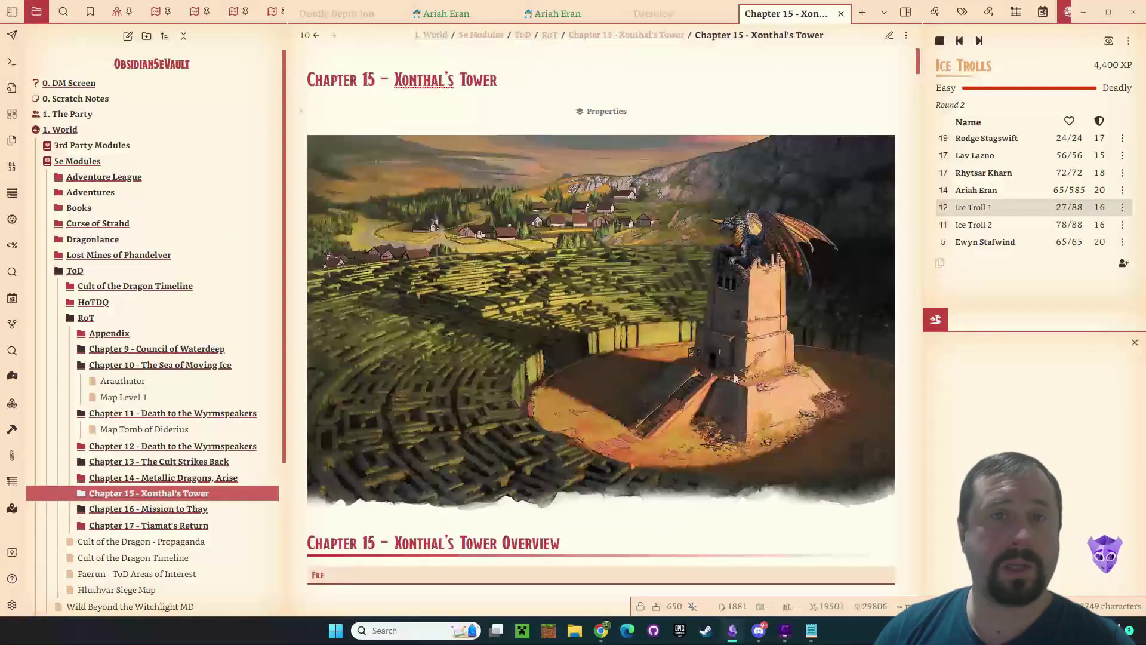
- Add the |banner attribute to the 022-tod-15-01.png embed and show the note in reading view
click(891, 36)
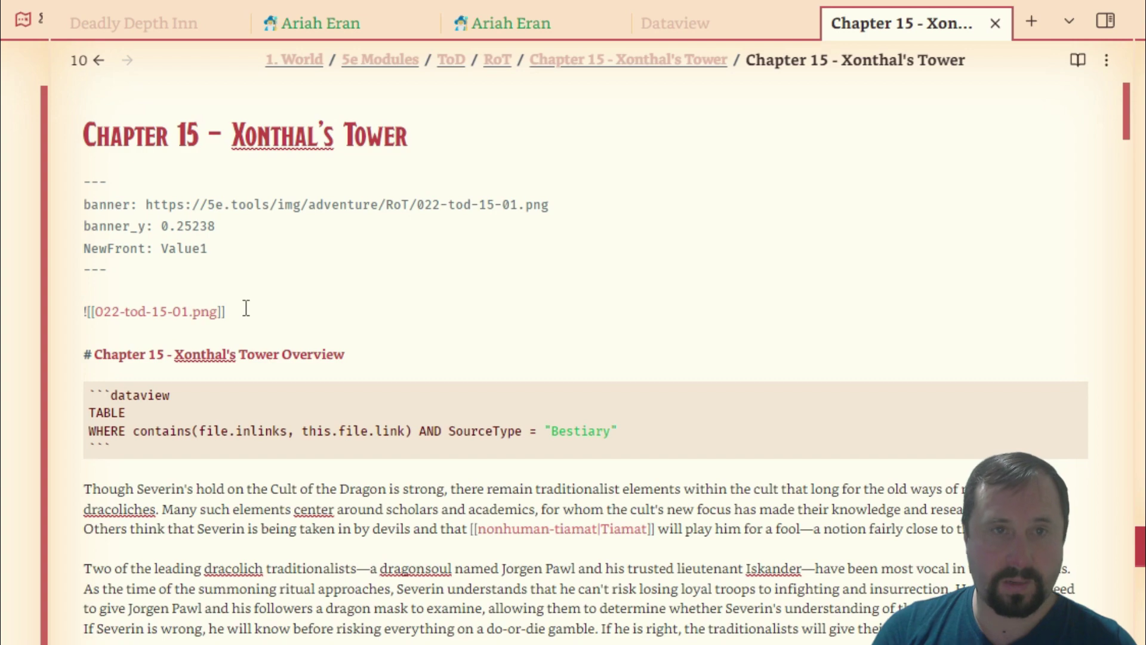
click(246, 308)
key(Left)
key(Left)
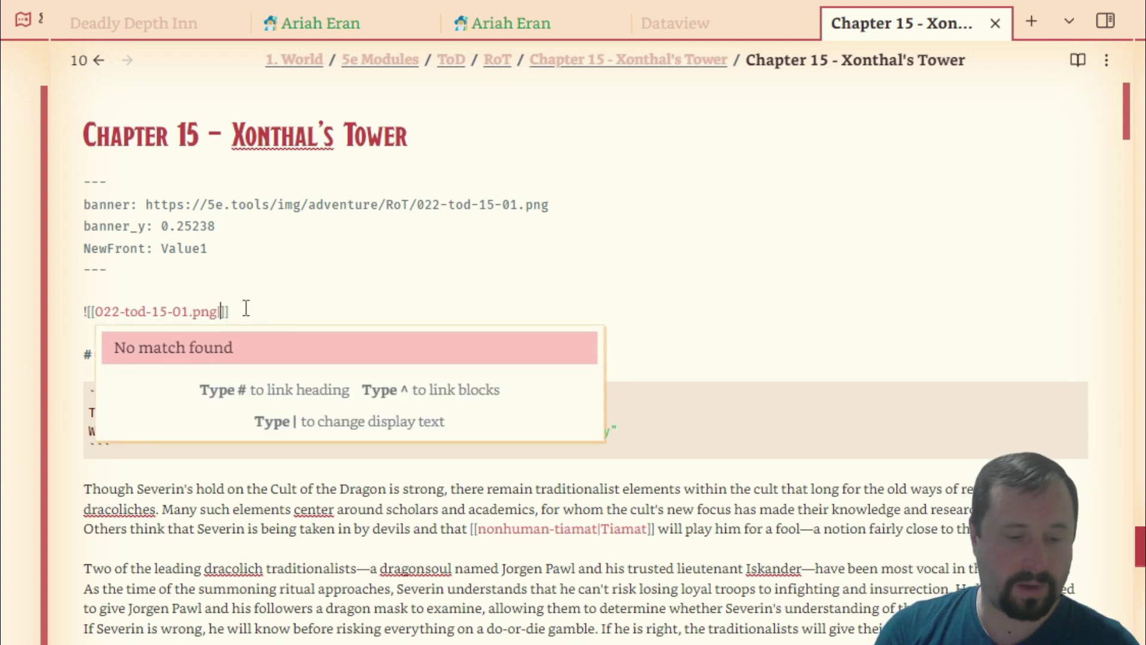
text(|banner)
click(443, 253)
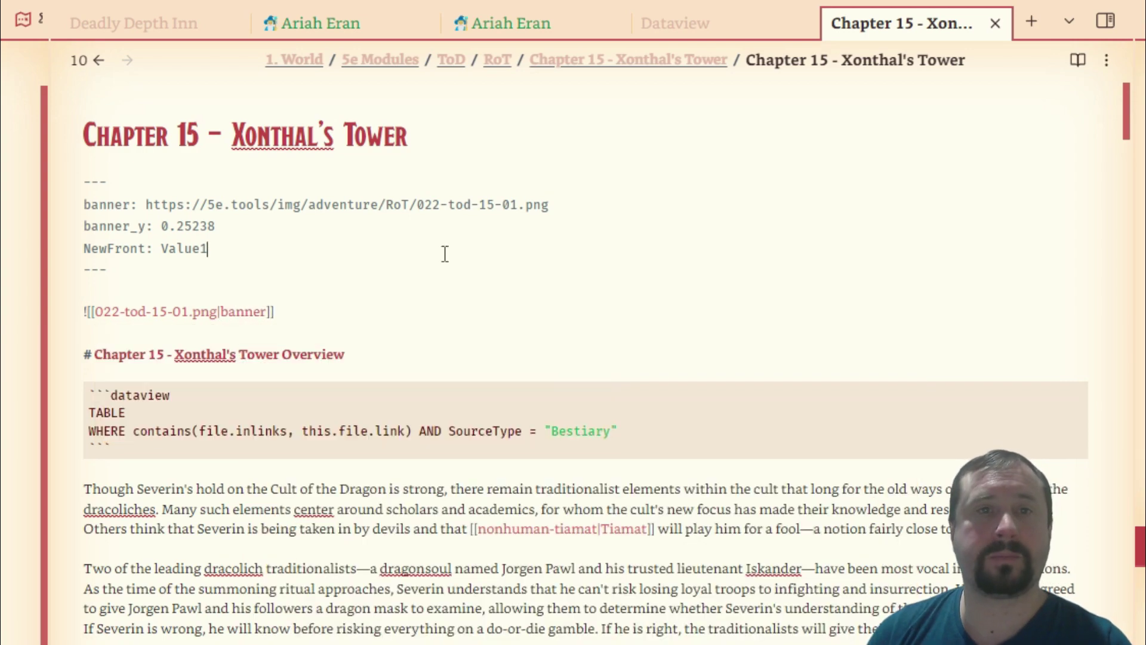
click(1078, 60)
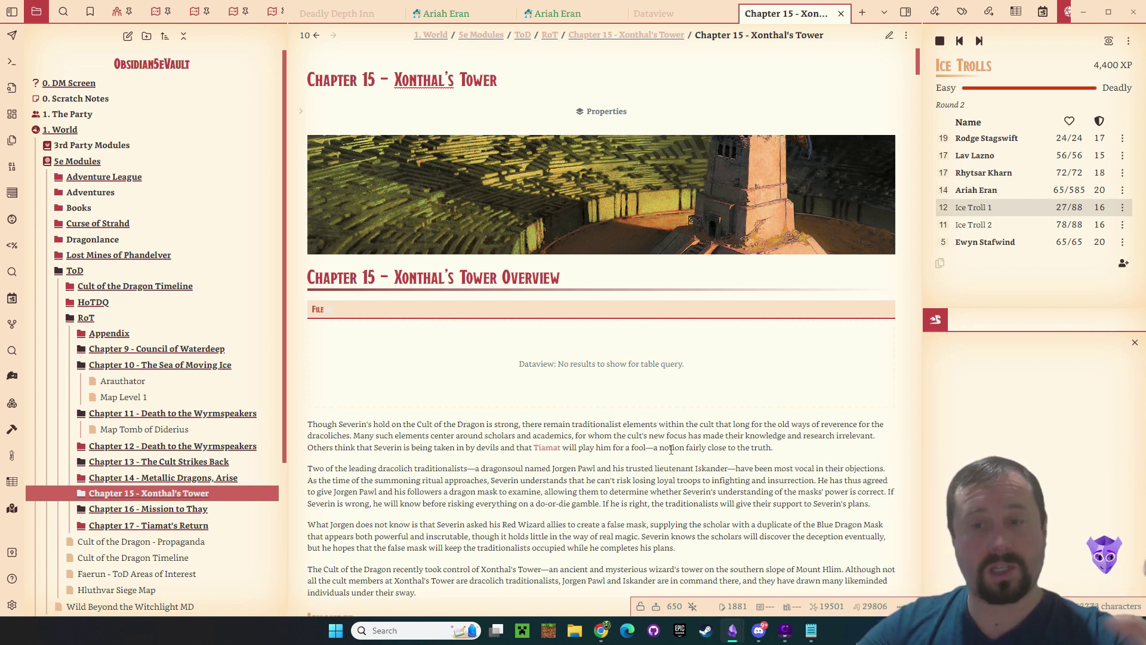
- Switch to the Image Adjustments page in the browser and examine the Inner Image Positions examples and attributes
click(602, 631)
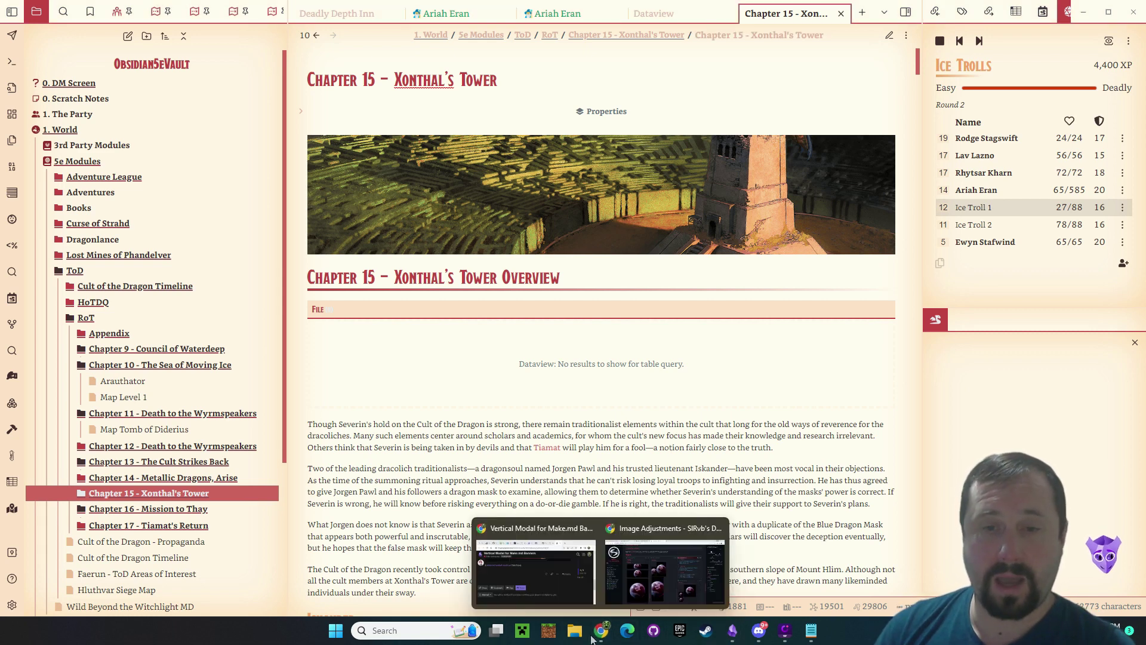
click(661, 561)
scroll(639, 325, up, 8)
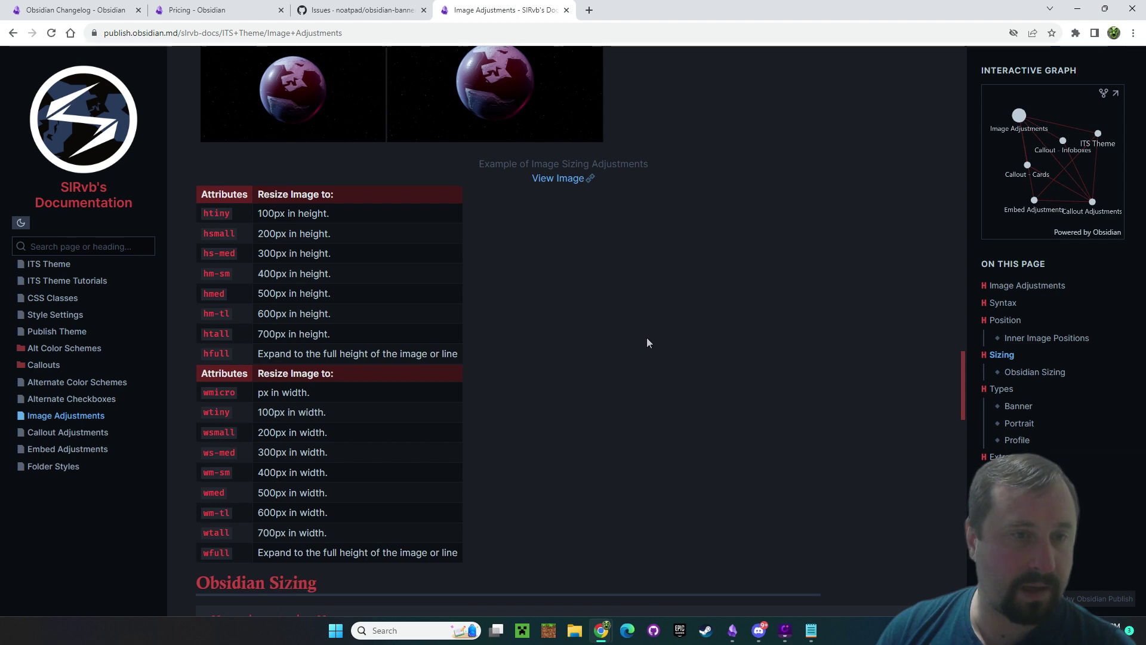
scroll(647, 338, up, 7)
scroll(655, 344, up, 10)
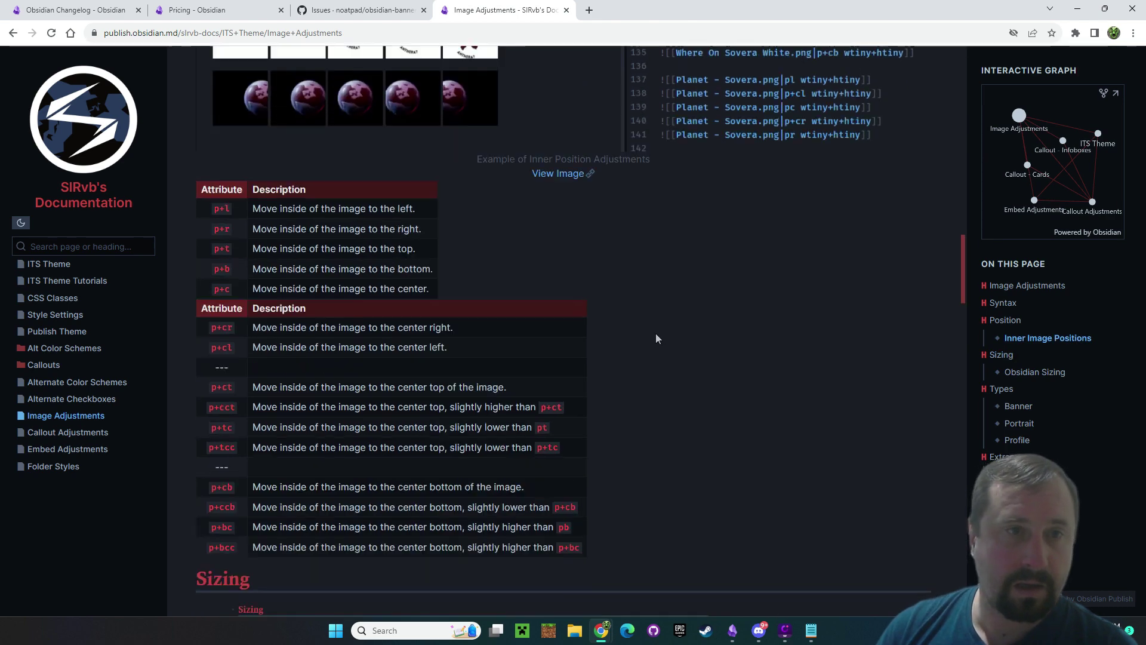
scroll(603, 365, down, 3)
scroll(508, 343, up, 2)
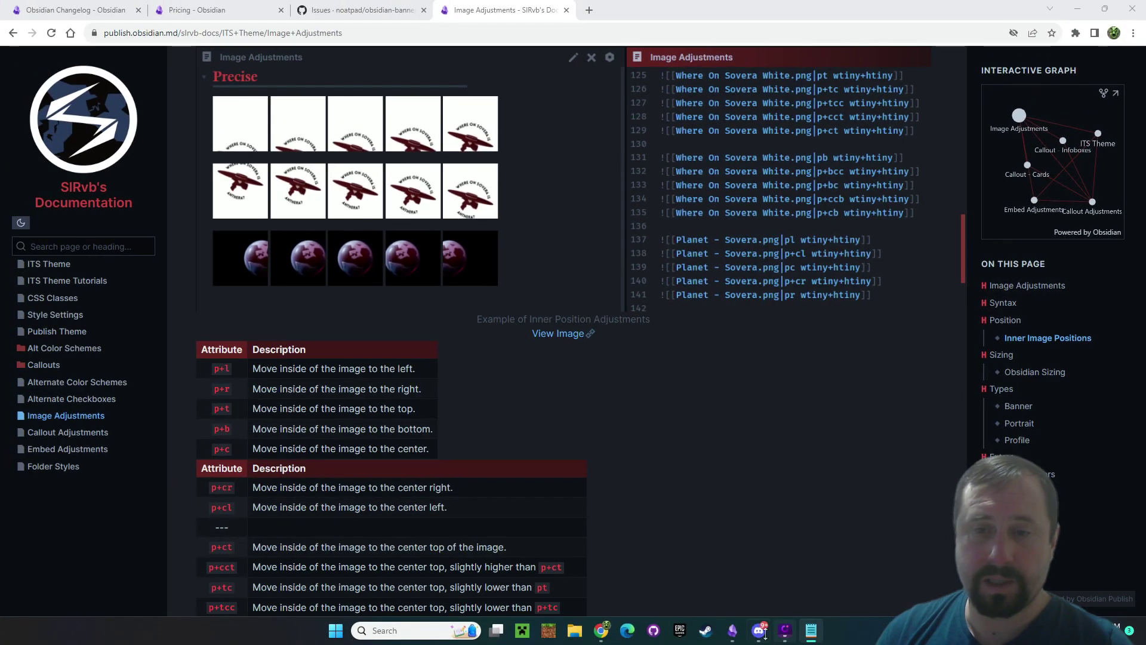
- Back in Obsidian, add p+ct wtiny+htiny after banner in the image embed and preview the note
mouse_move(732, 631)
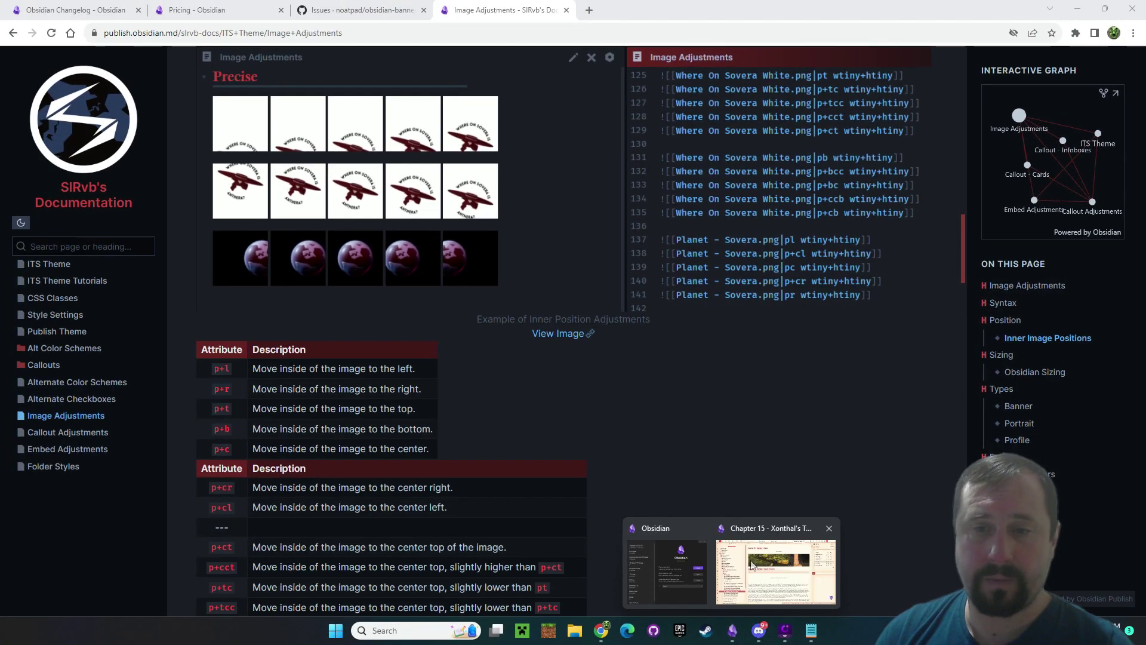
click(777, 570)
click(890, 36)
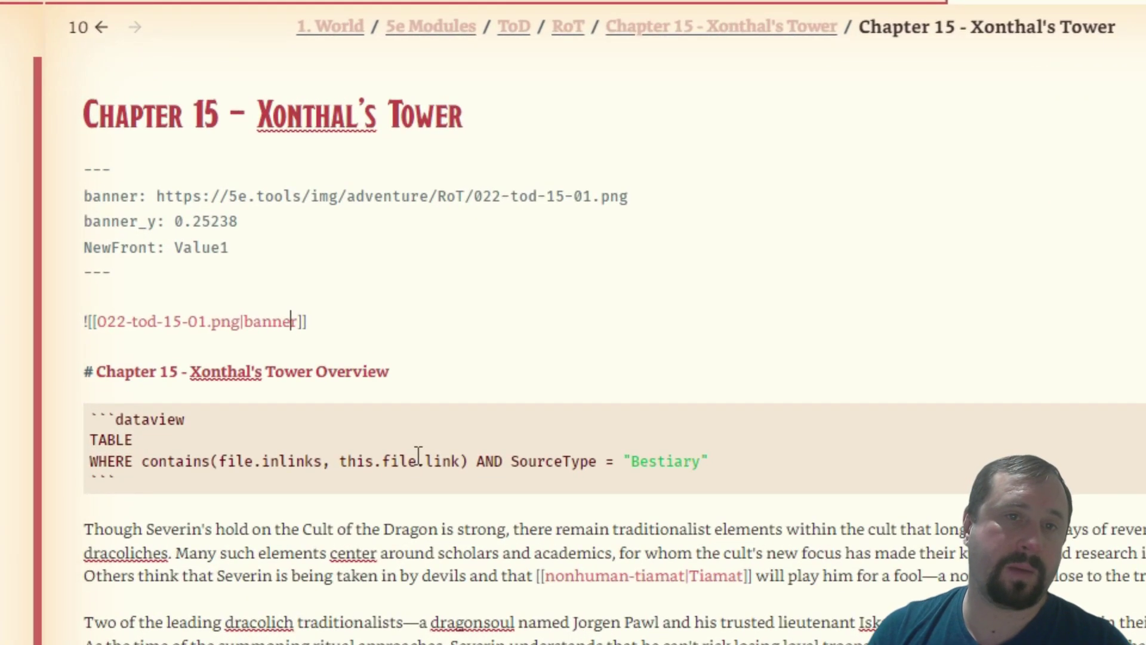
key(Right)
text(p+ct wtiny+htiny)
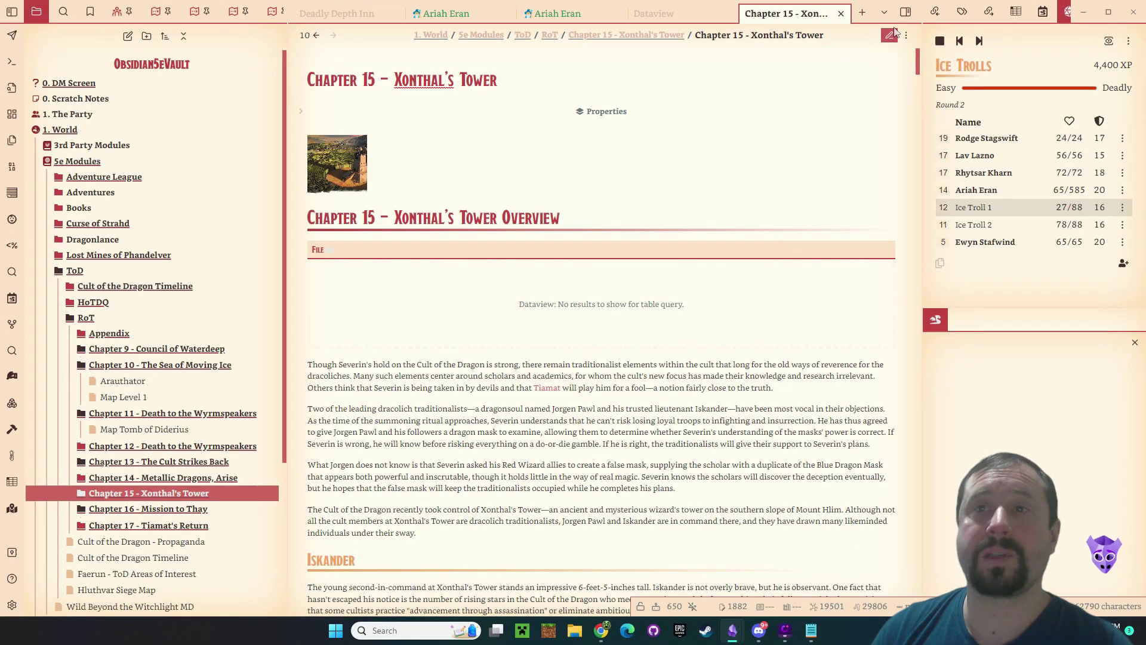
- Remove wtiny+htiny from the image embed, leaving banner p+ct, and show the note in reading view
click(889, 35)
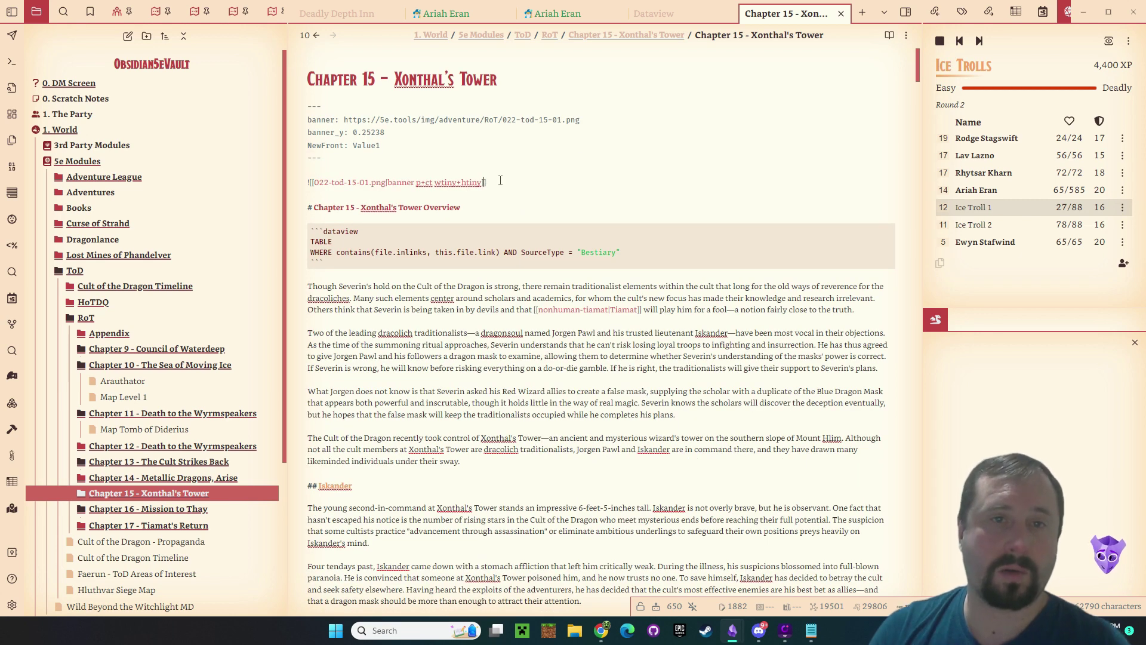
key(shift+Left)
key(shift+Left)
key(shift+Left)
key(shift+Left)
key(shift+Left)
key(shift+Left)
key(shift+Left)
key(shift+Left)
key(shift+Left)
key(shift+Left)
key(shift+Left)
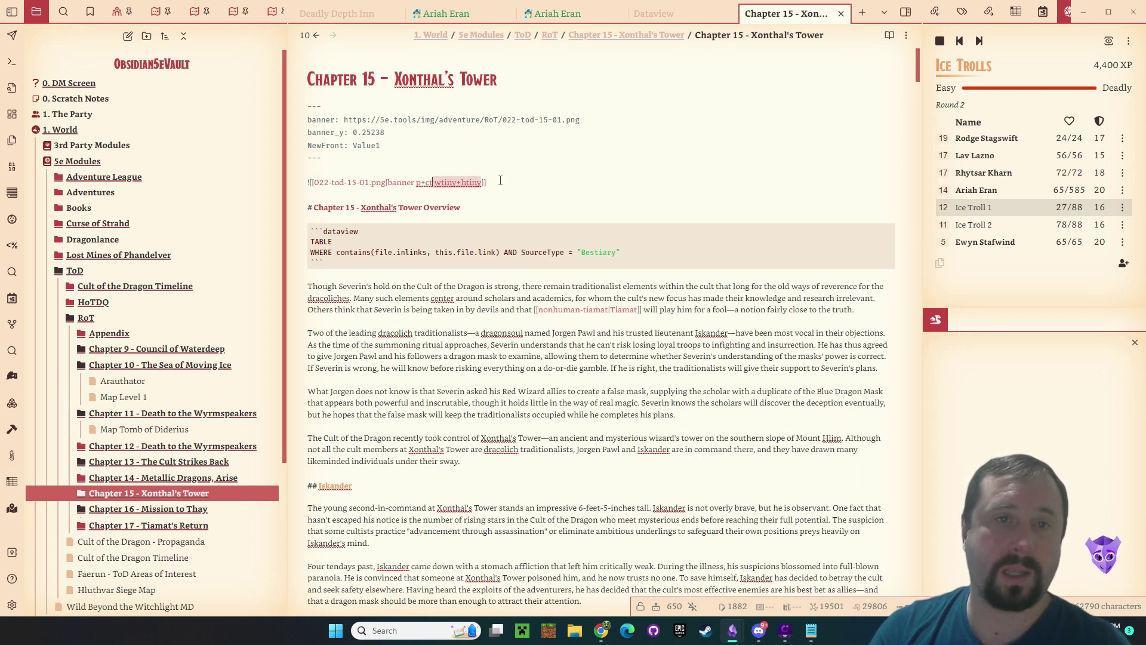
key(BackSpace)
key(Escape)
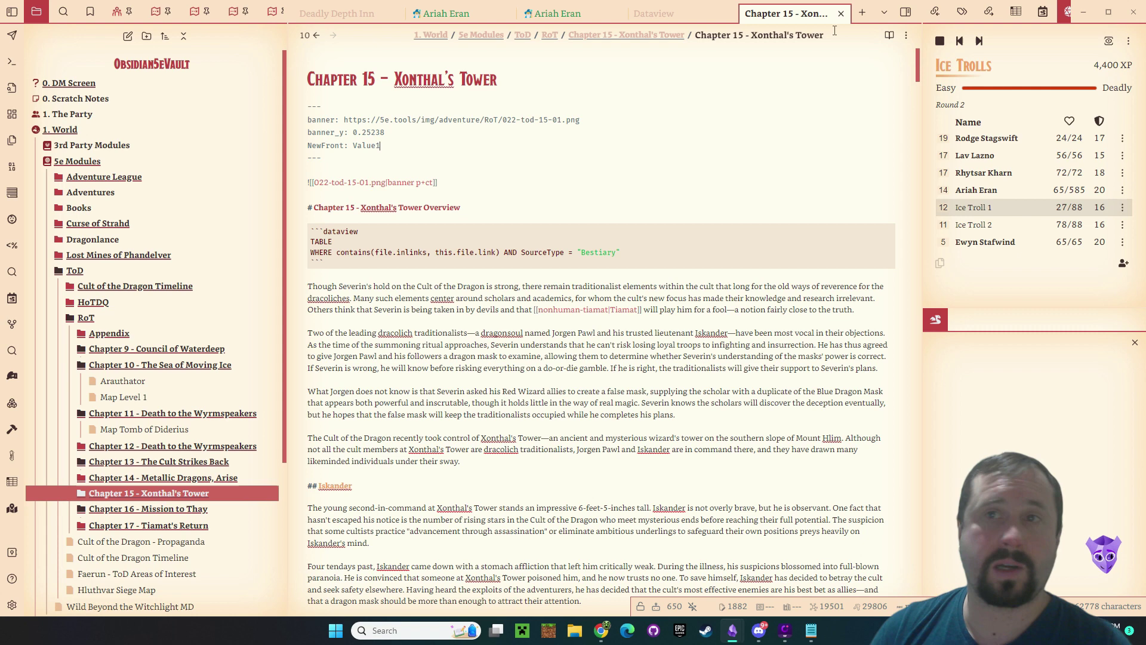
click(889, 35)
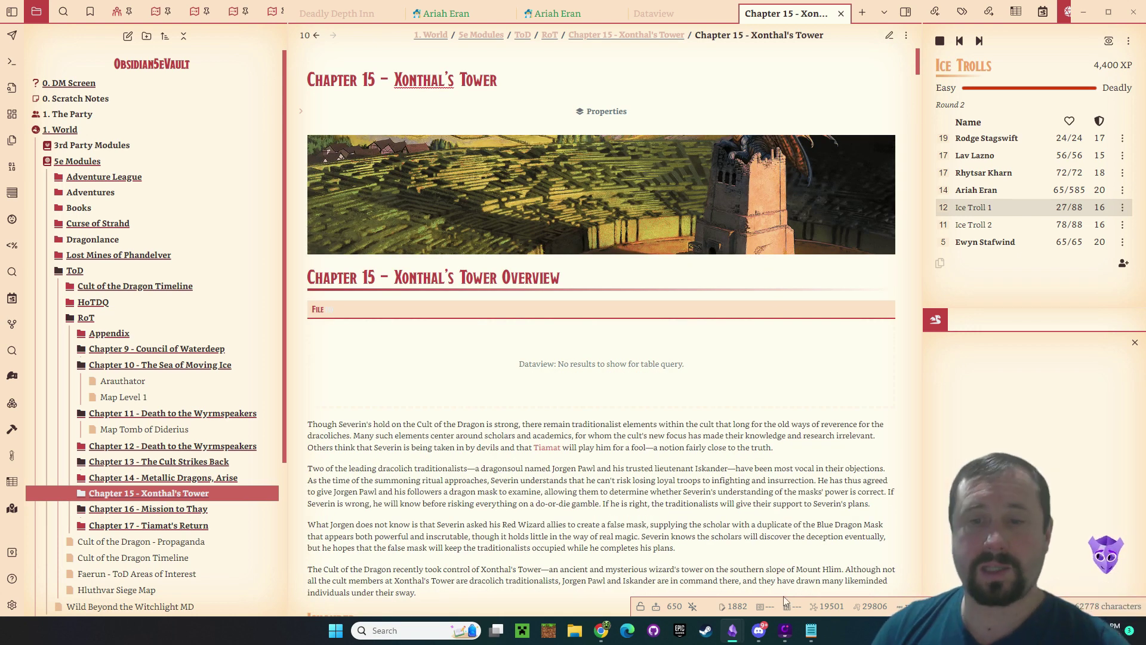
- Check the inner position attributes in the browser, then replace the last letter of the banner embed's position attribute and preview the note
mouse_move(601, 630)
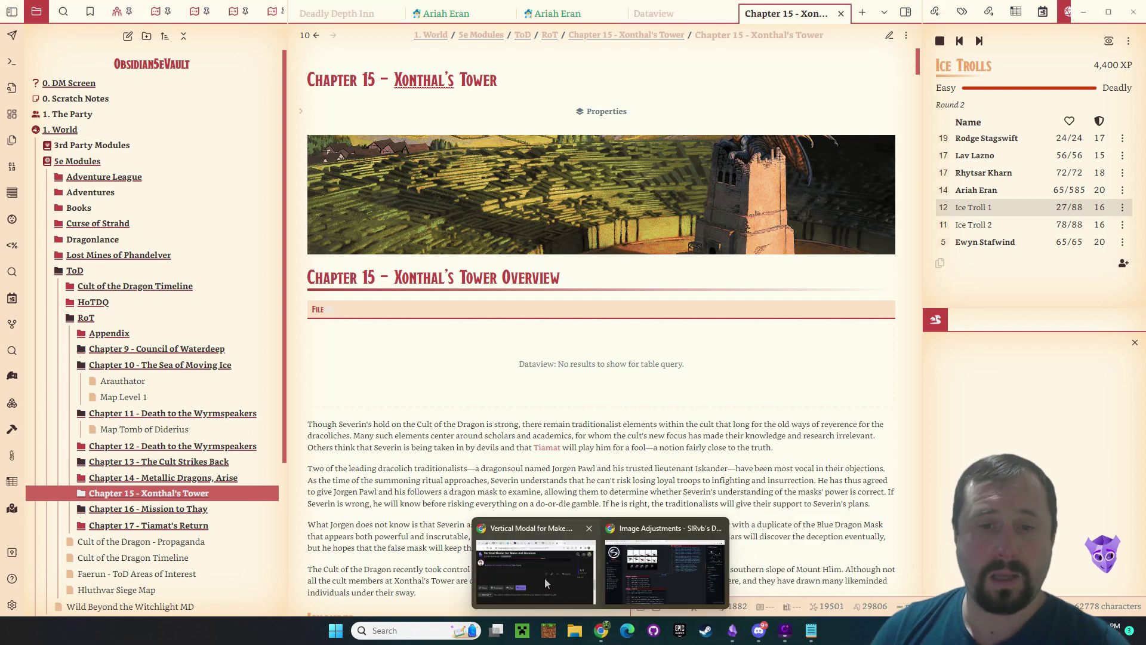
click(621, 552)
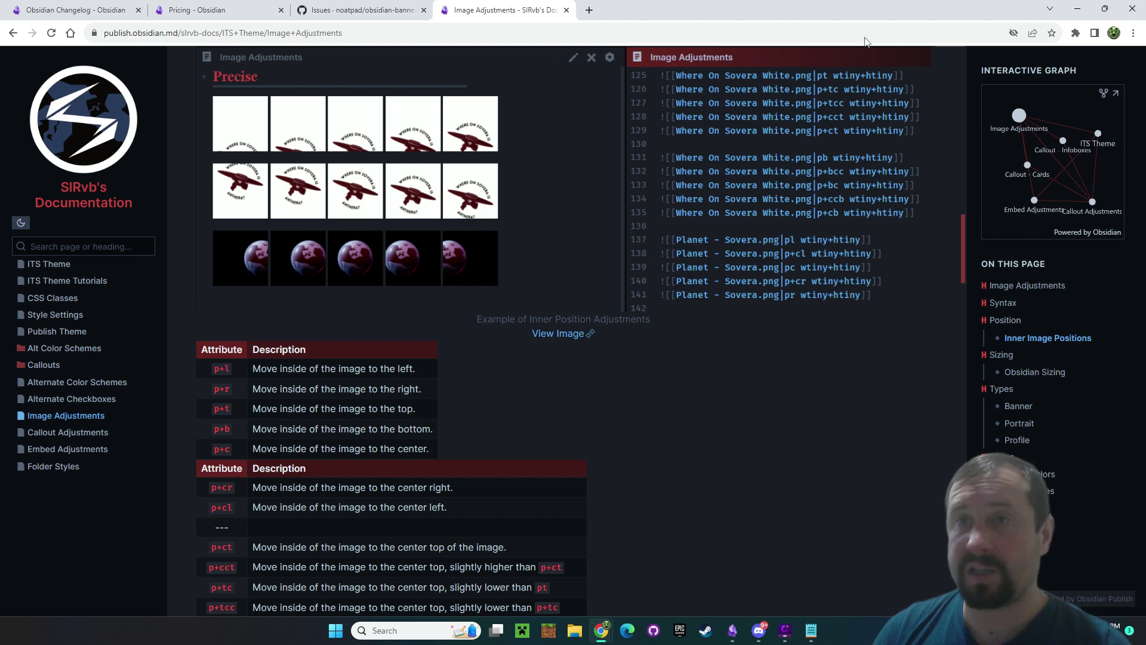
click(1078, 9)
click(889, 36)
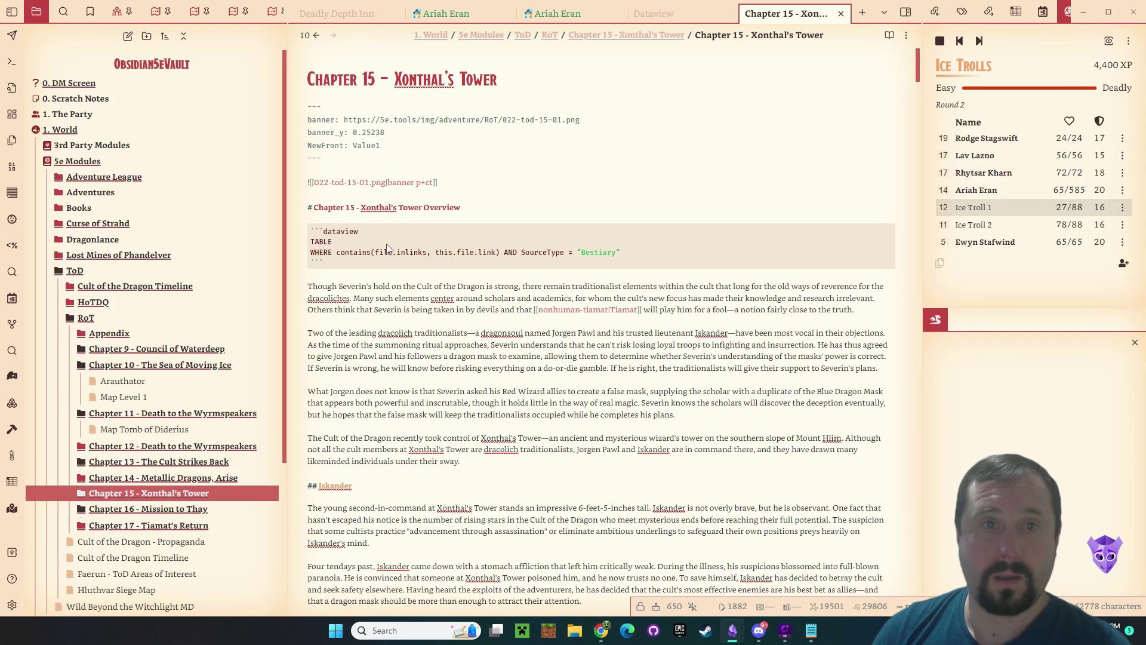
click(436, 182)
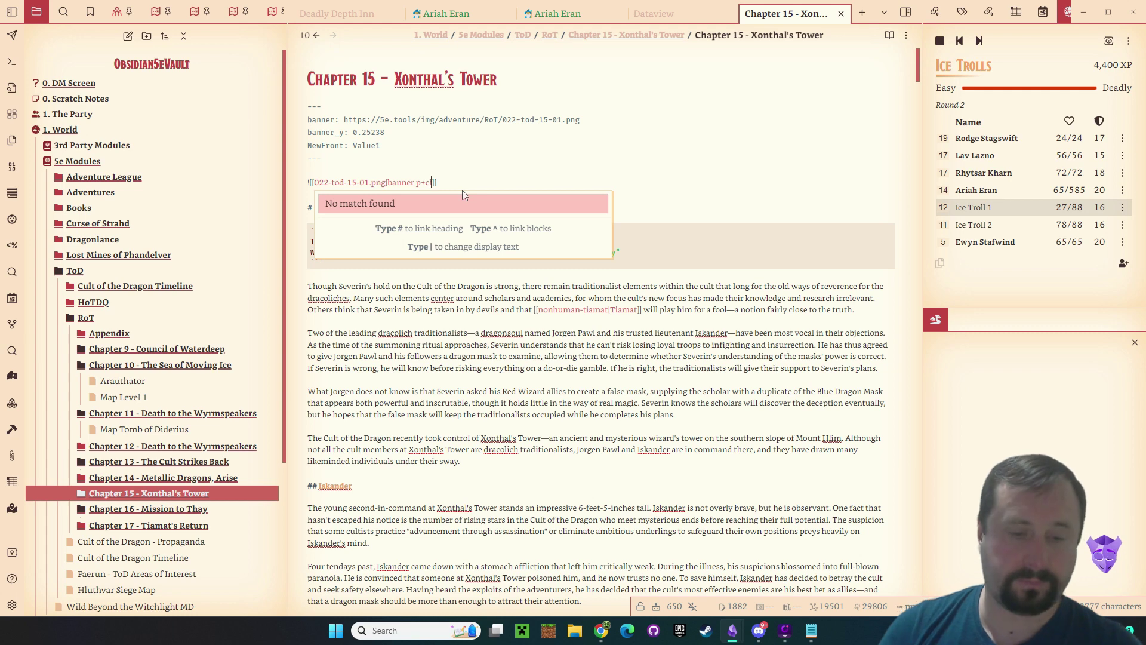
click(889, 35)
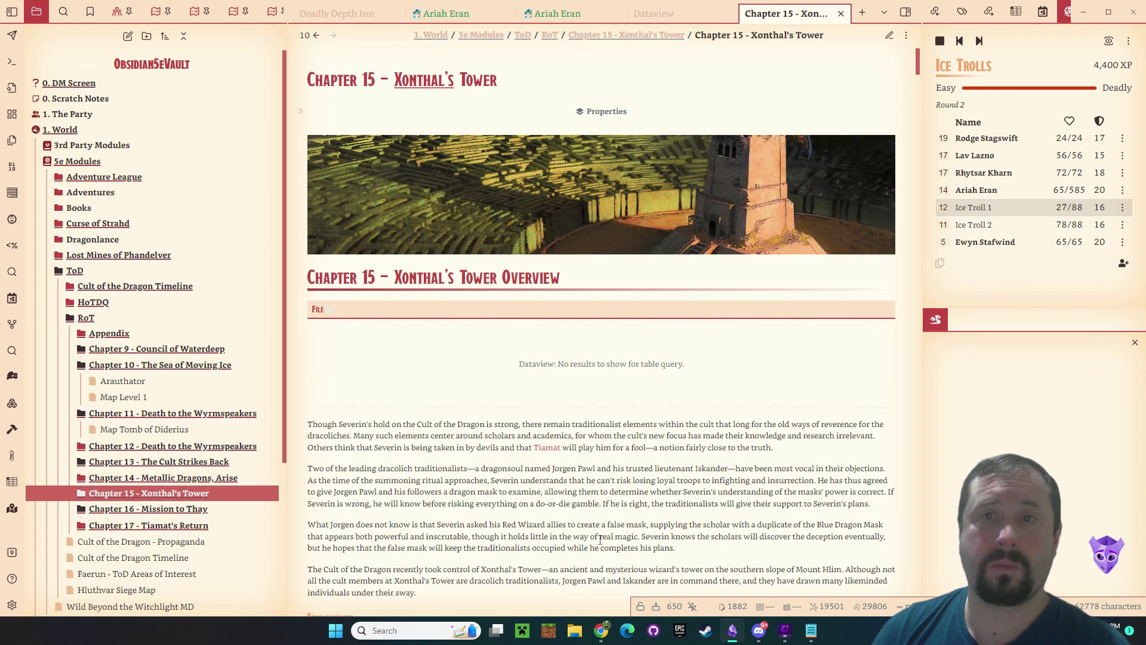
- Switch to the Image Adjustments page in the browser, review the Inner Image Positions examples, and return to Obsidian
mouse_move(786, 639)
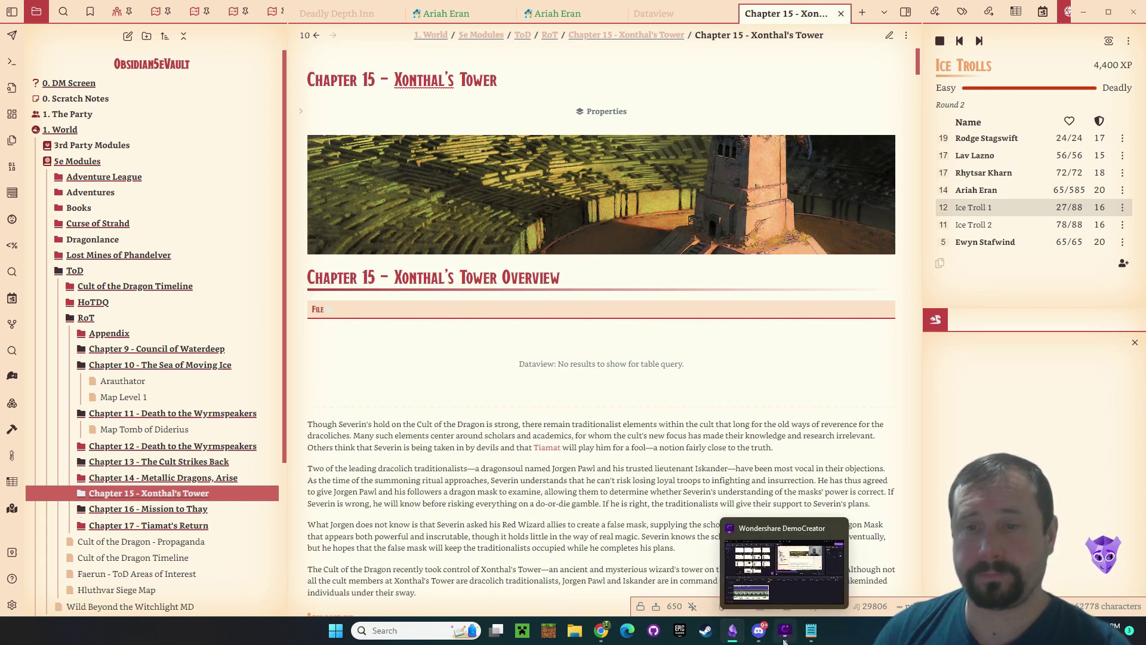
mouse_move(601, 630)
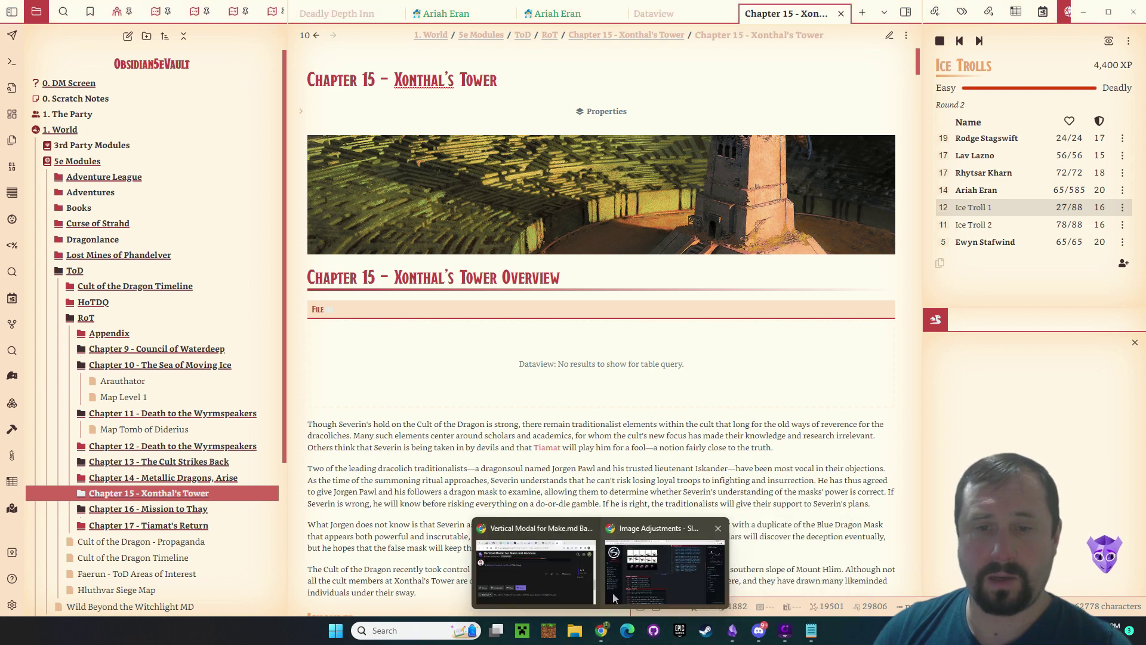
click(613, 593)
scroll(429, 388, up, 3)
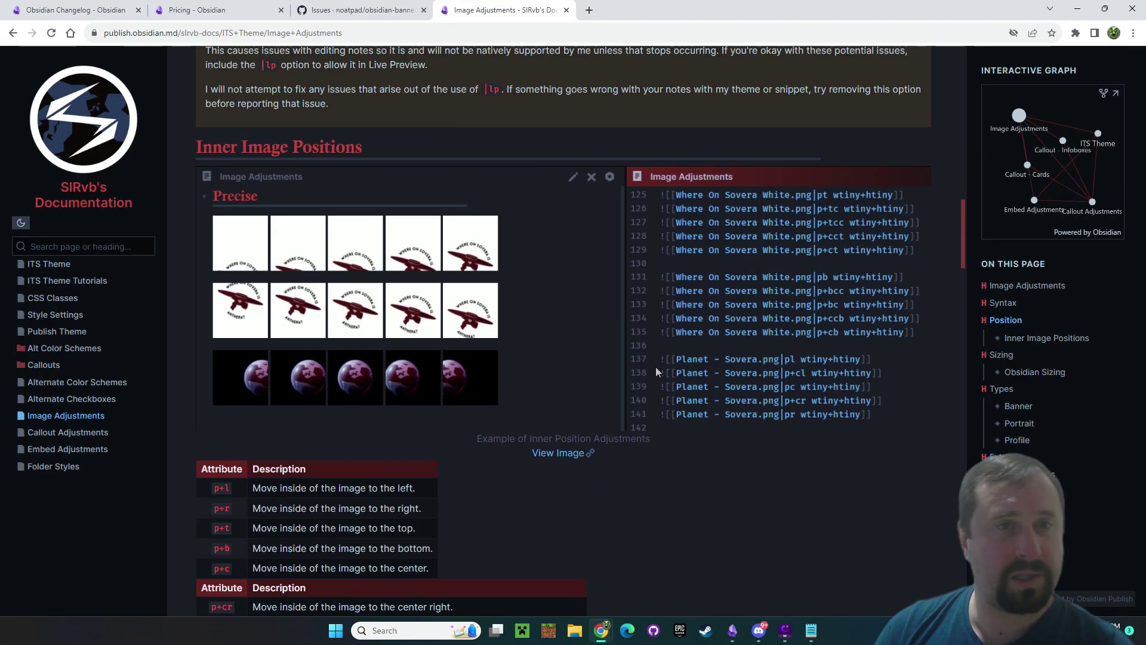
scroll(661, 377, up, 1)
scroll(668, 385, down, 1)
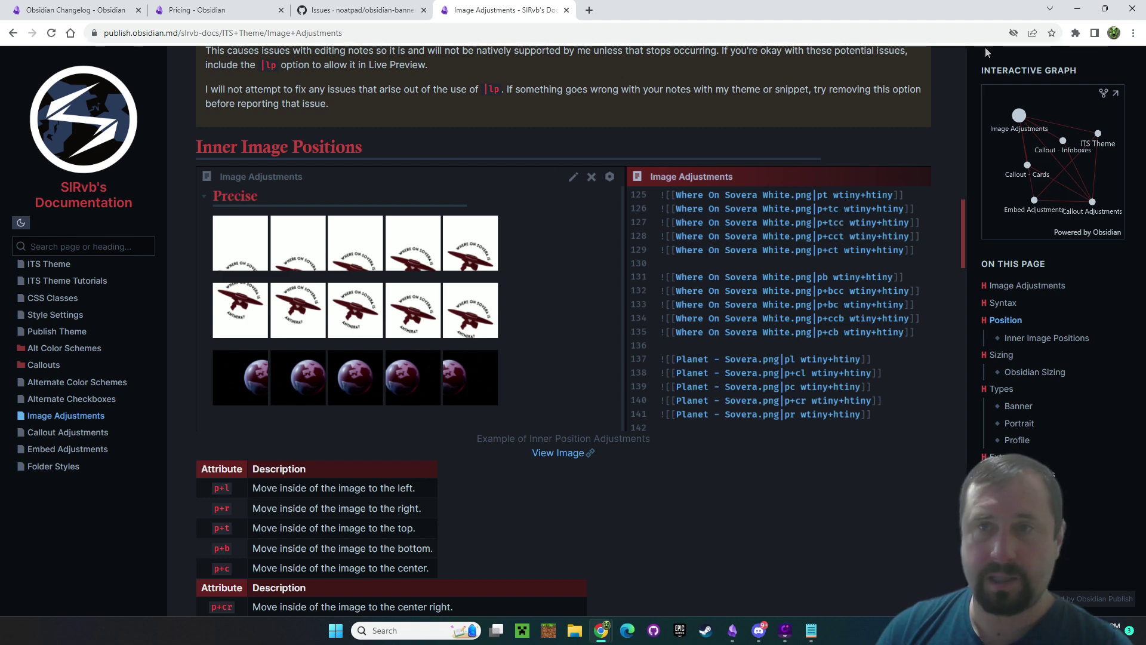
click(1078, 8)
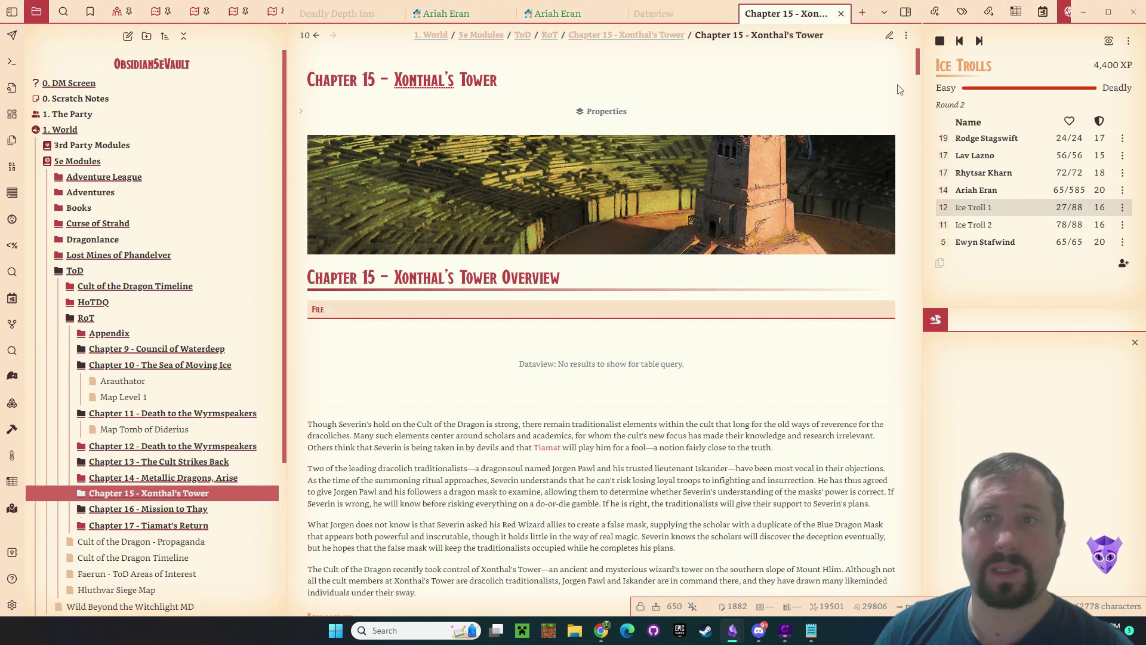
- Change the banner embed's position attribute to p+tc and preview the Chapter 15 note in reading view
click(889, 35)
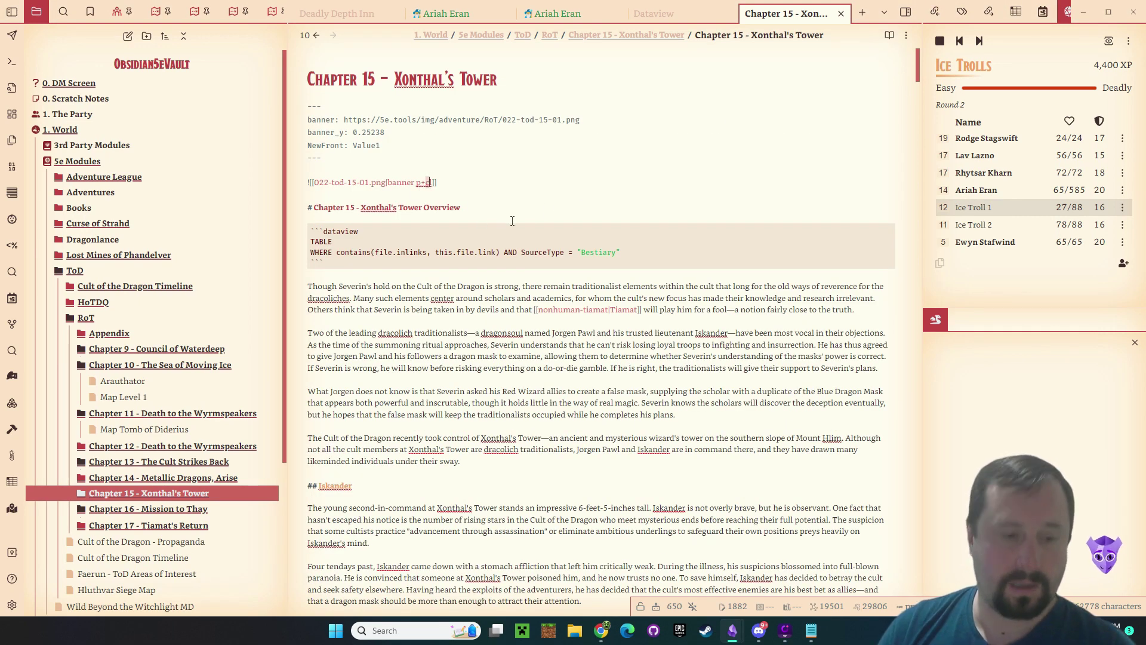
text(t)
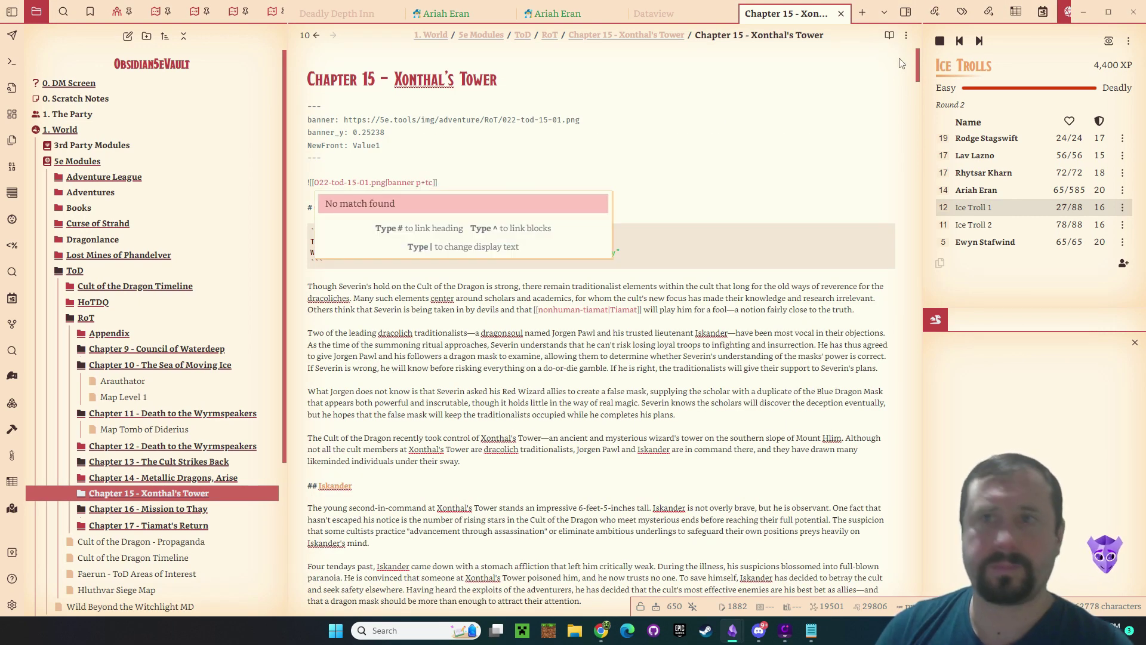
click(889, 36)
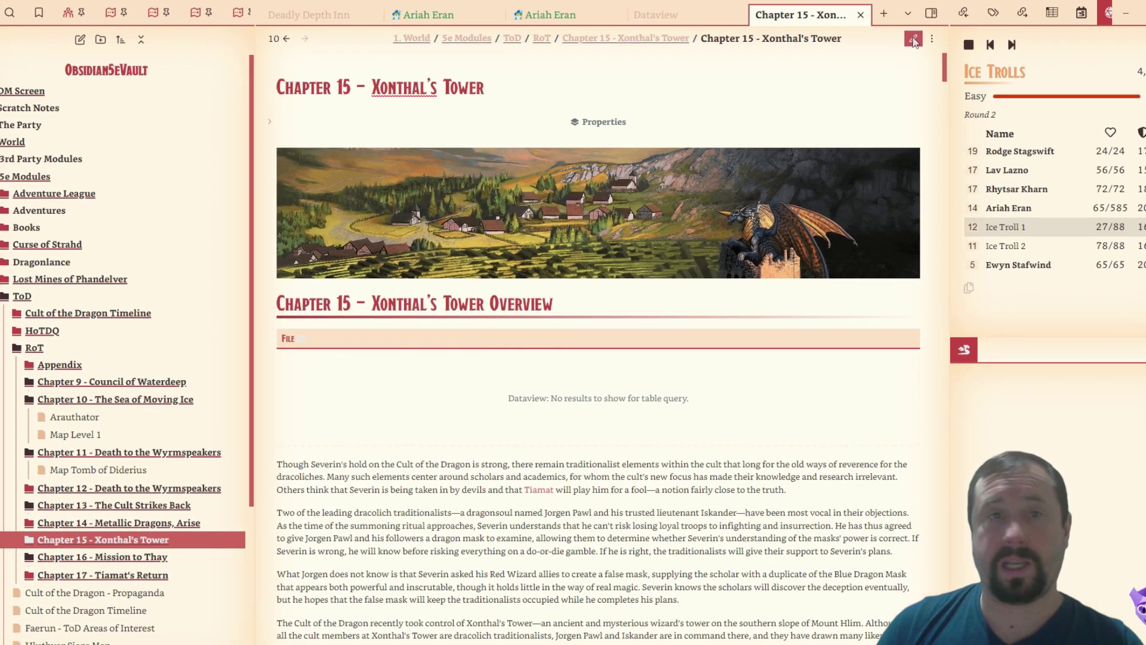
click(889, 35)
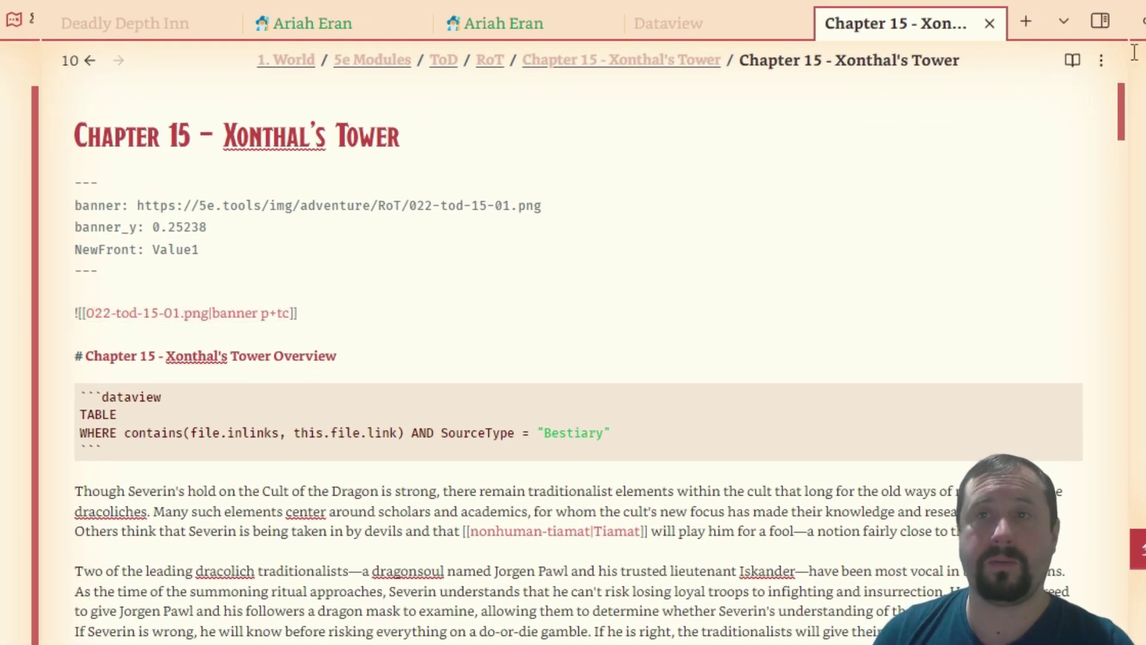
click(1073, 60)
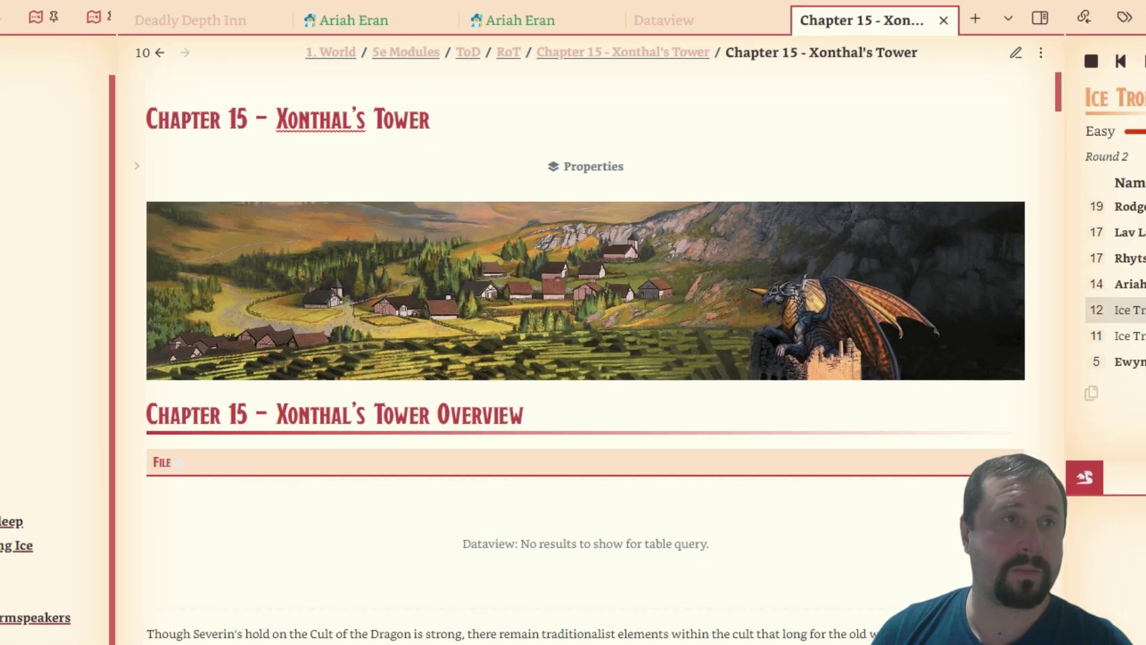
- Open the Publish changes dialog, look through the new, unchanged and changed files, and close it without publishing
key(ctrl+shift+p)
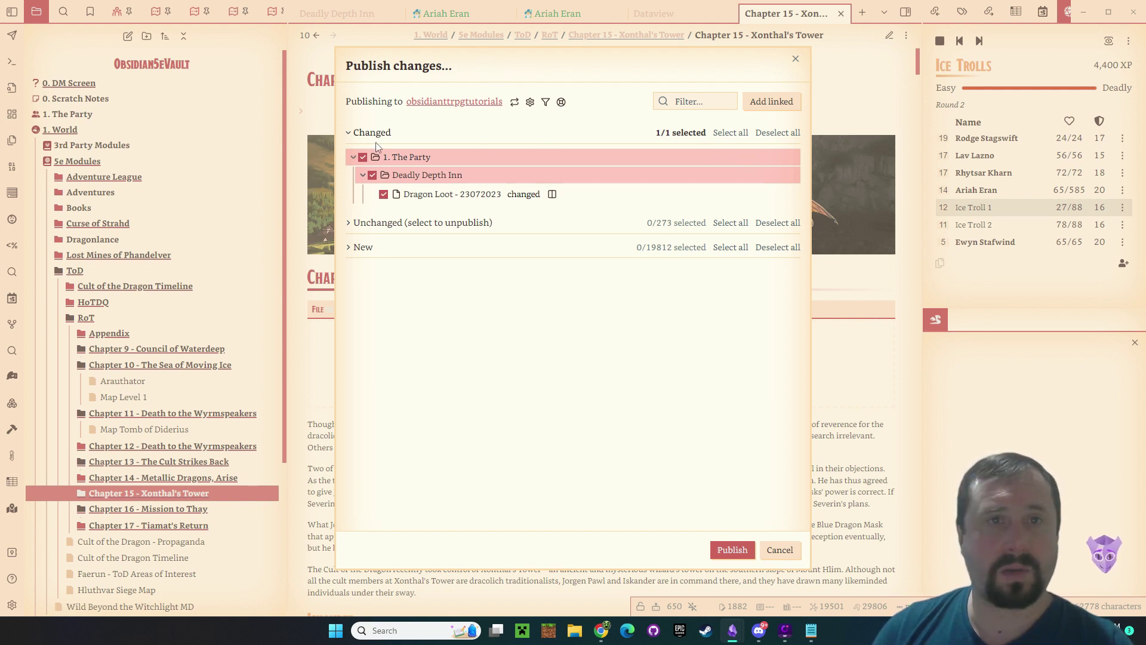
click(350, 249)
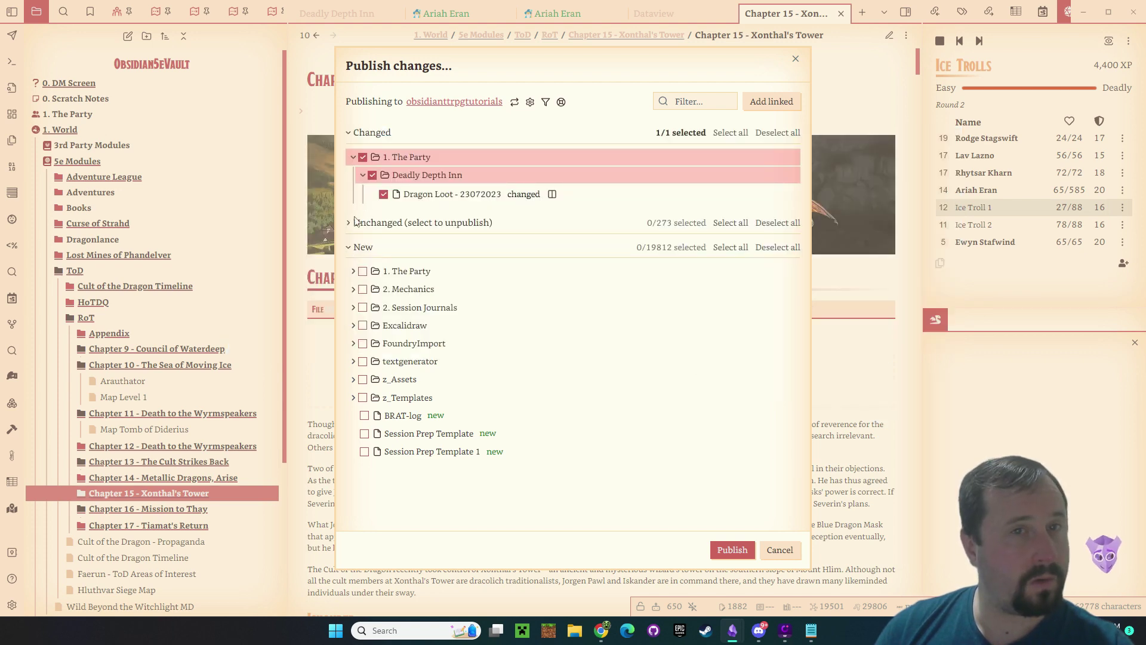
click(350, 224)
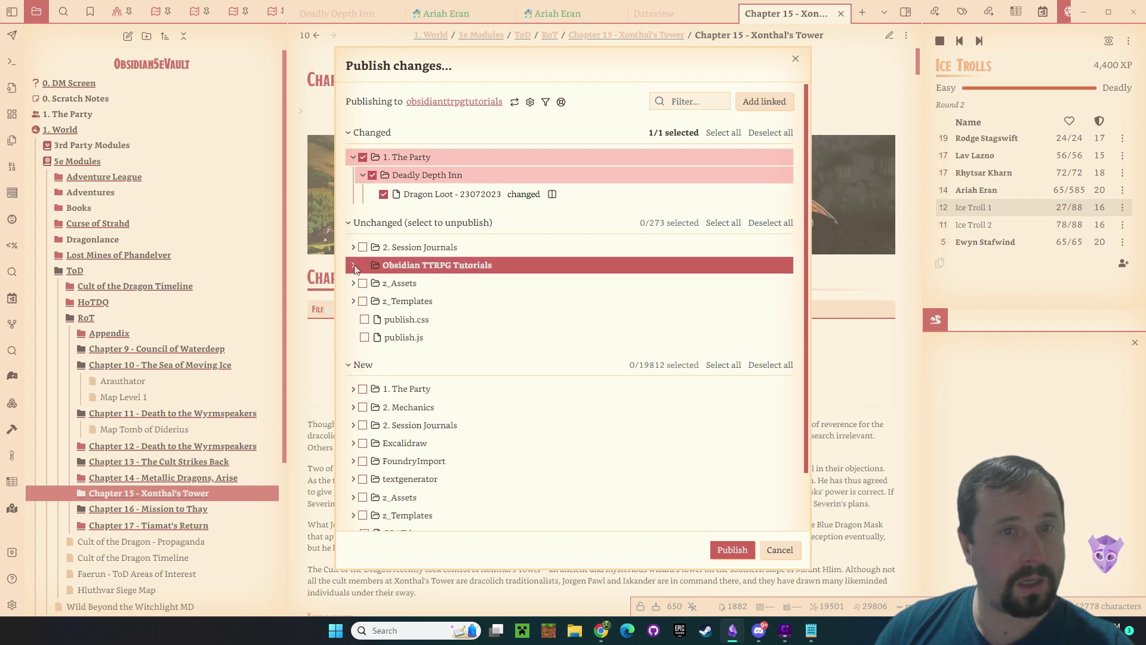
click(351, 222)
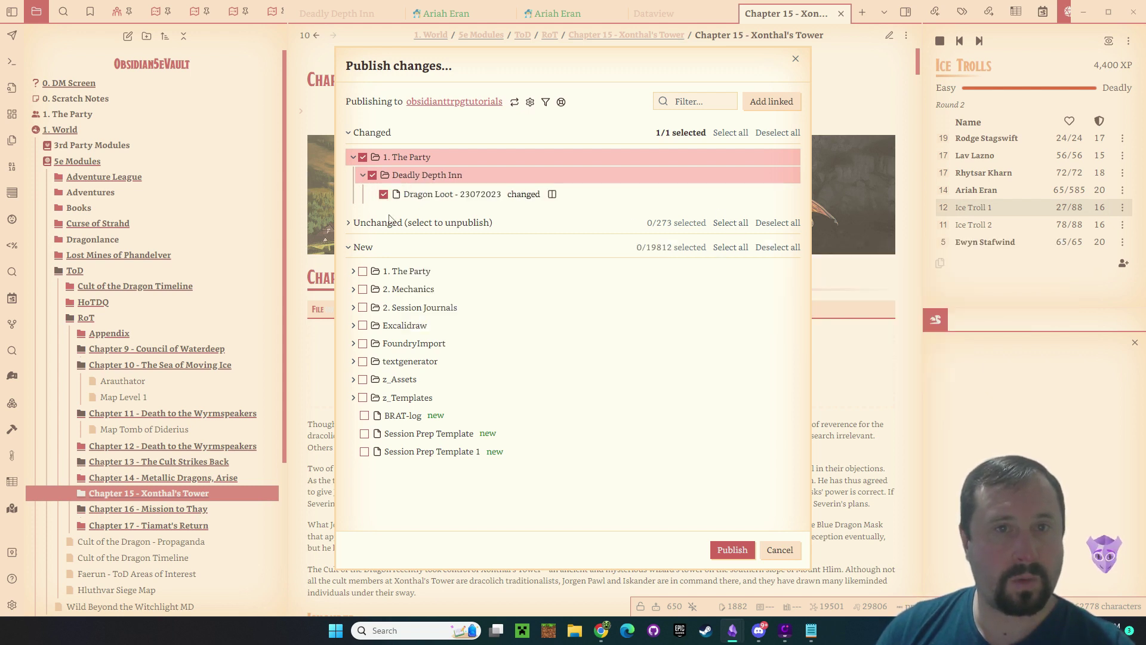
click(367, 176)
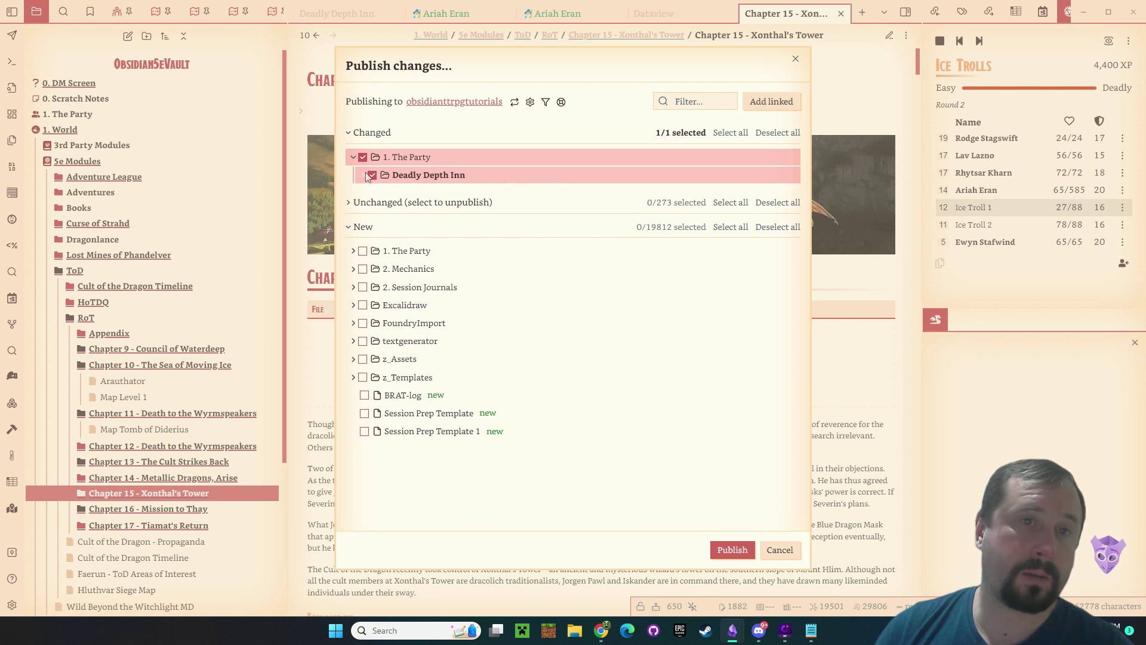
click(366, 175)
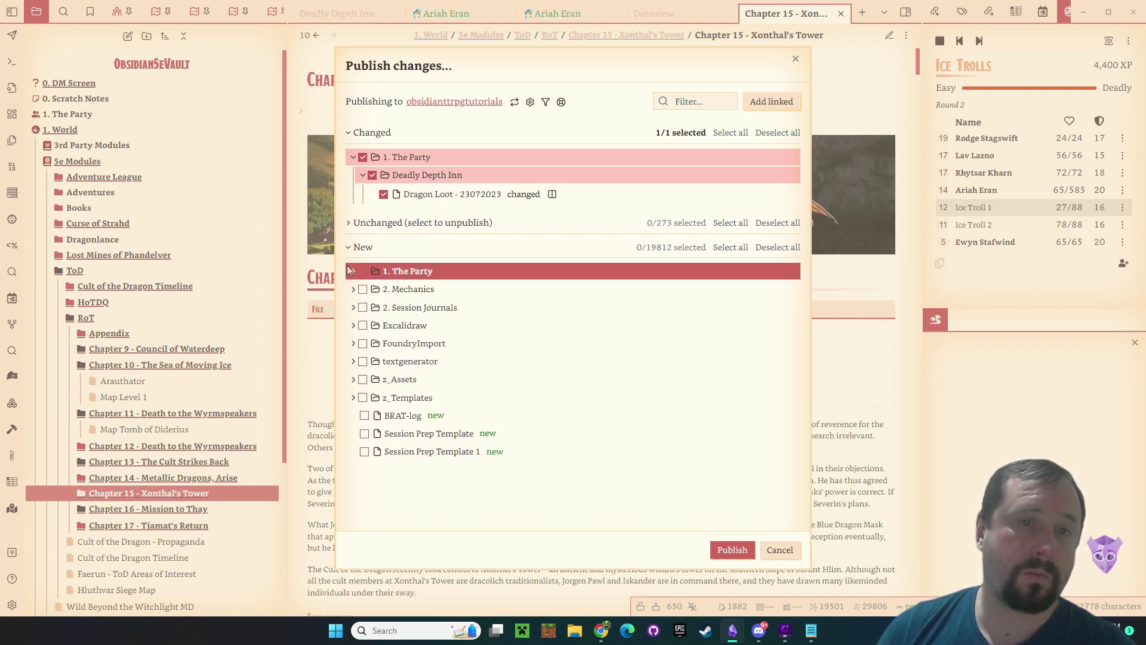
click(828, 365)
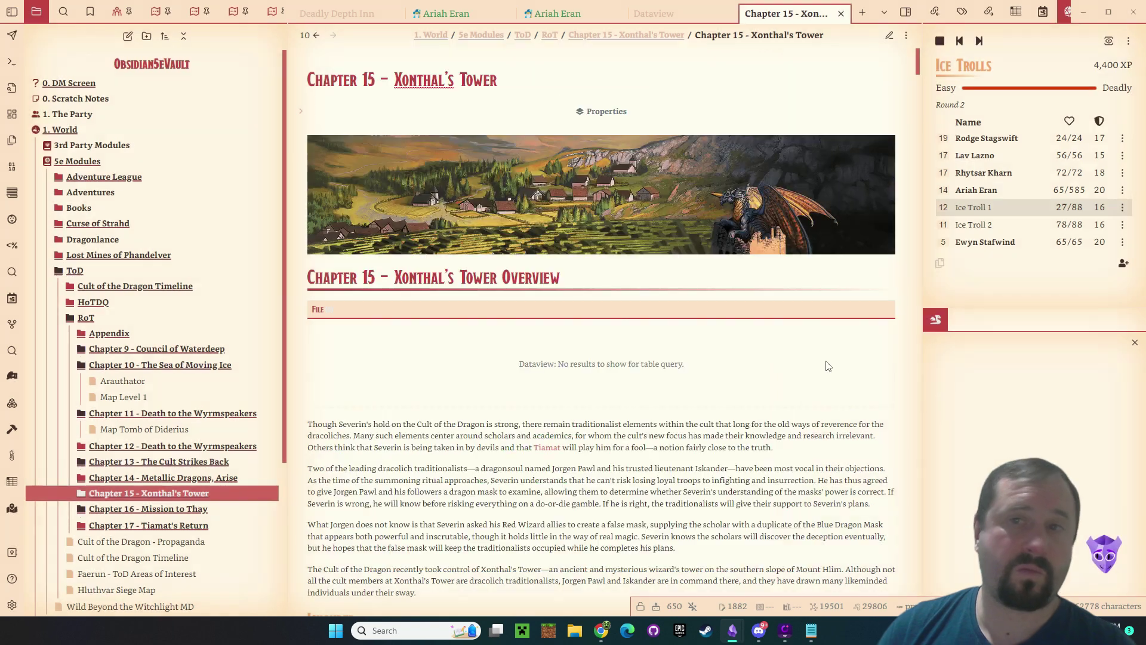
- Copy the 022-tod-15-01.png banner embed from the Chapter 15 note's source and return to reading view
click(889, 35)
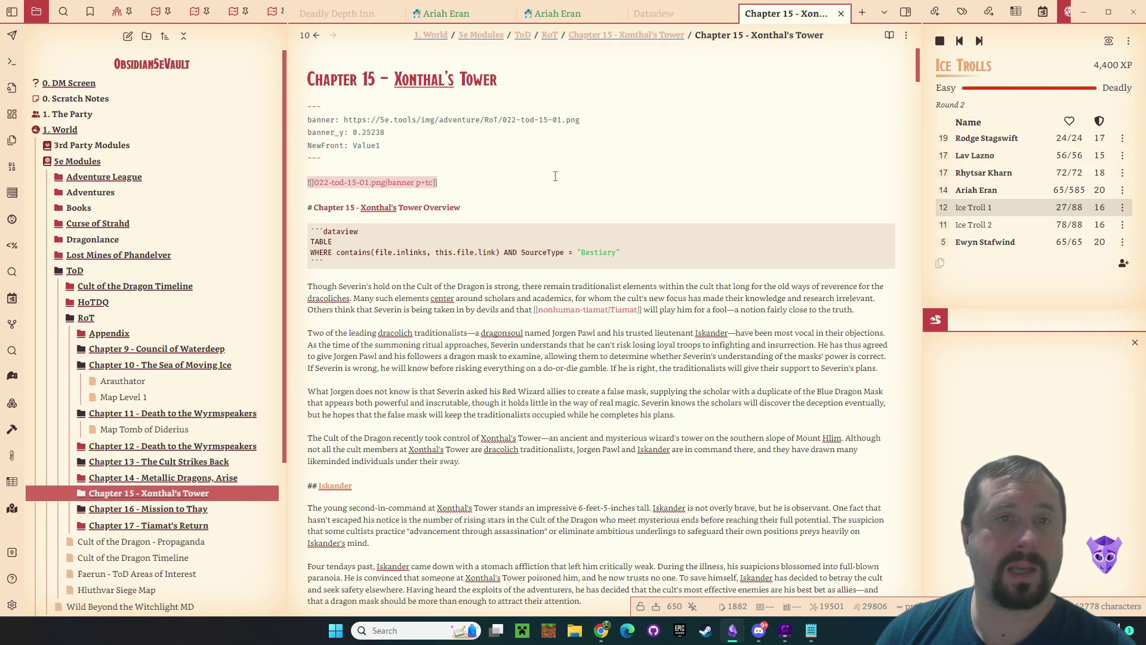
right_click(103, 101)
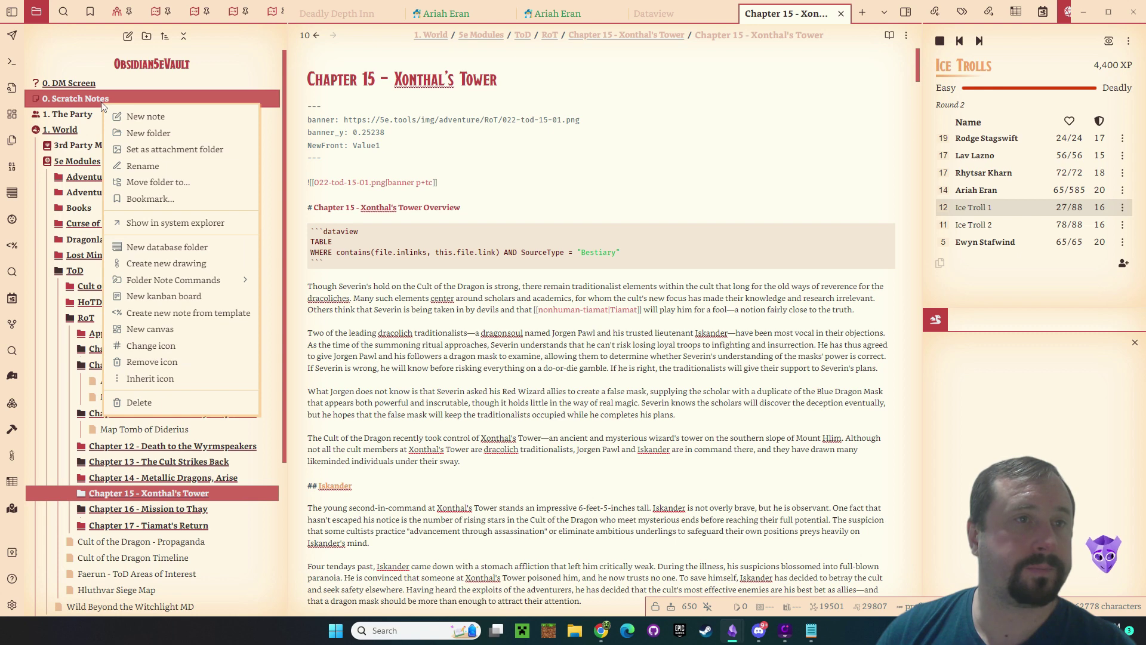
key(Escape)
key(ctrl+e)
- Create a new note in the 1. The Party folder and title it Banner Test
right_click(71, 118)
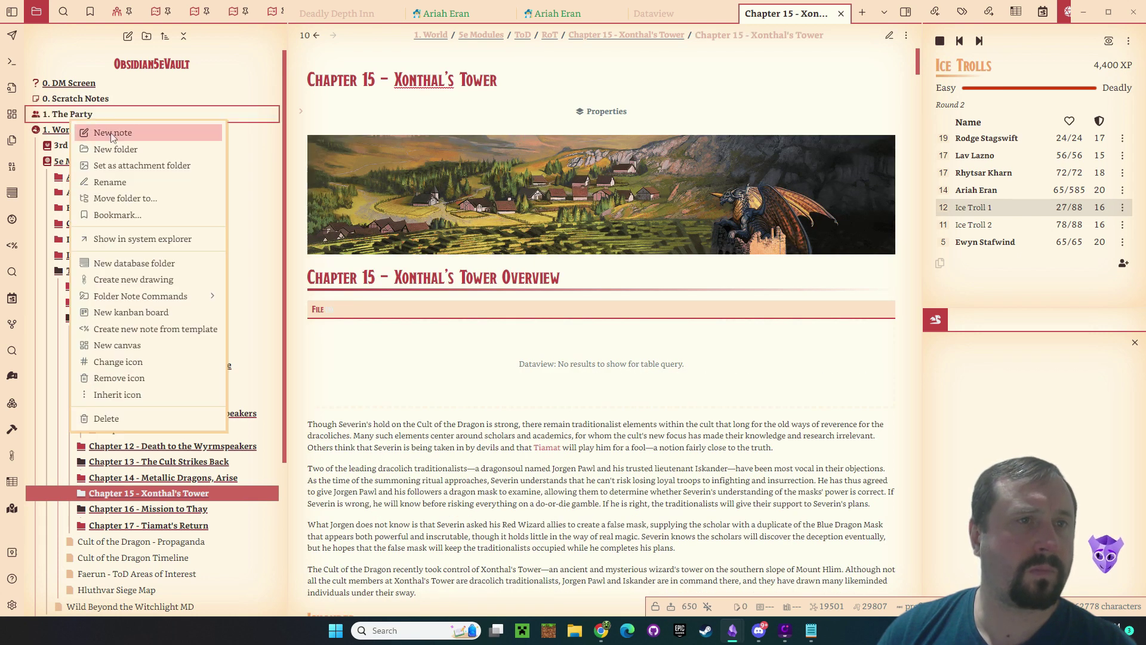
click(112, 133)
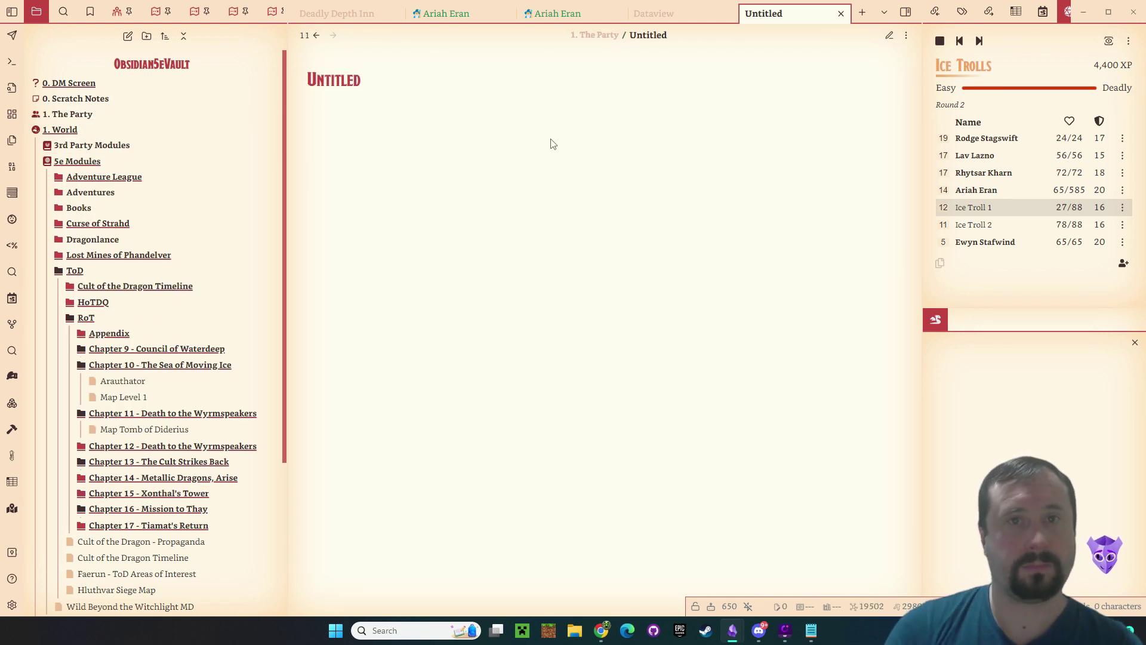
key(ctrl+a)
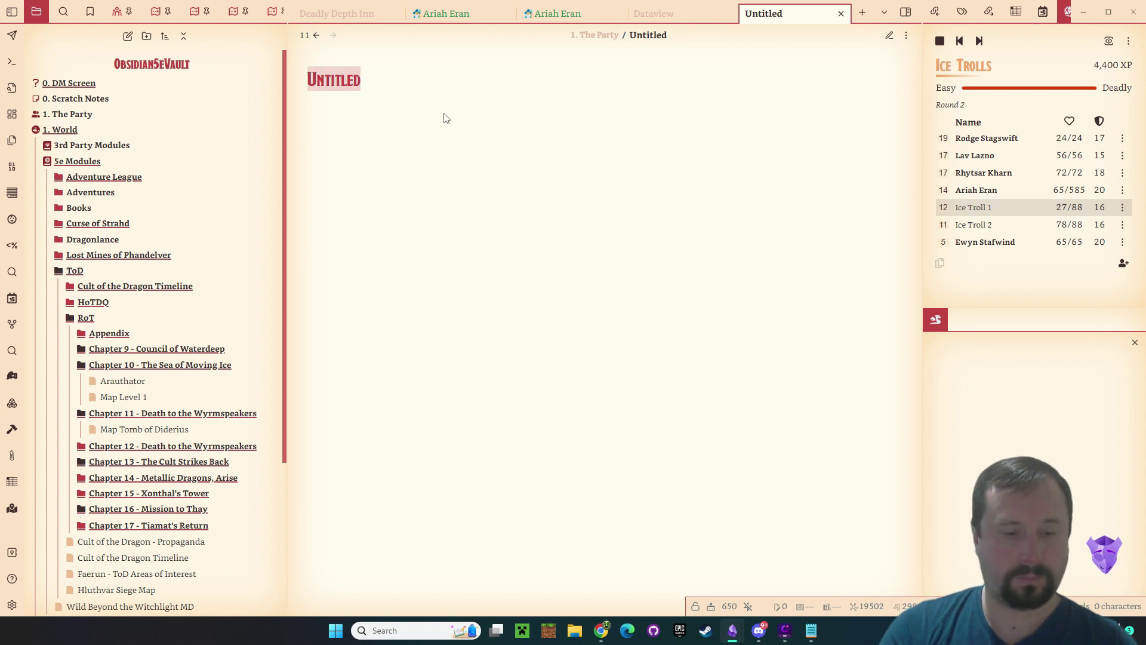
text(Ba)
key(BackSpace)
key(BackSpace)
text(Banner )
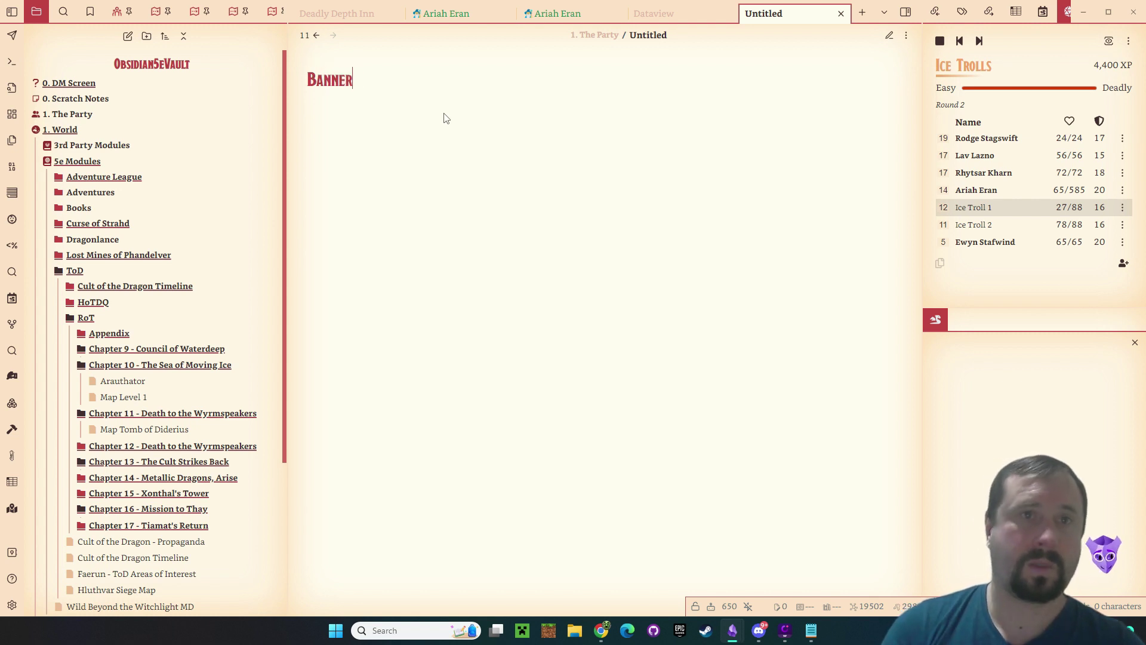
text(Test)
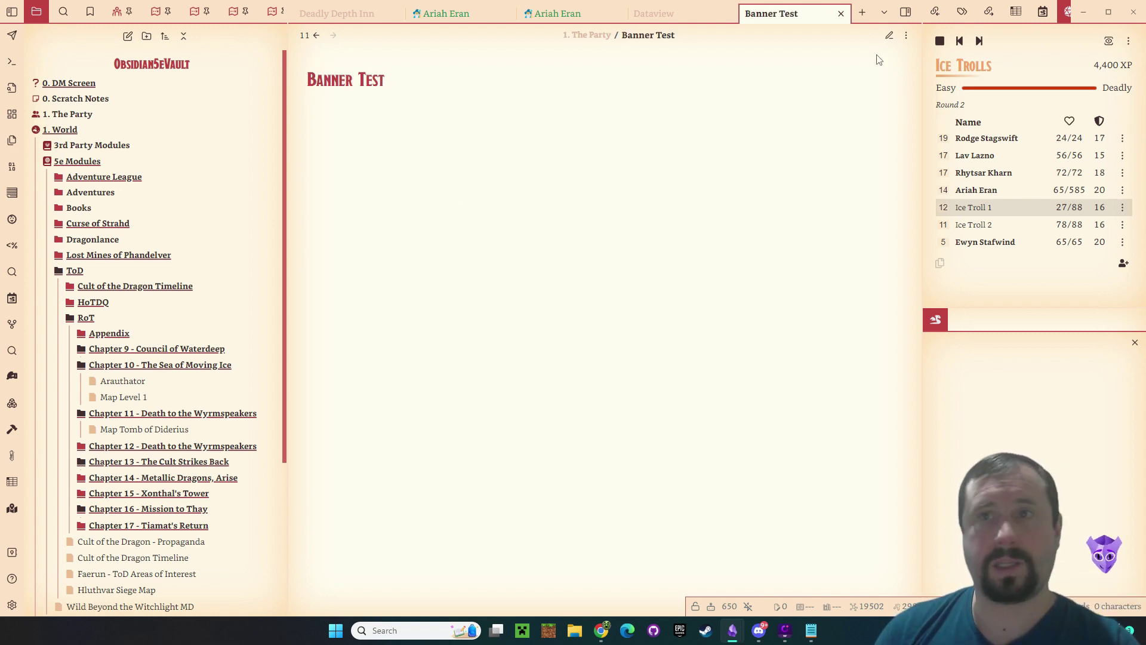
- Fill the note with the embed ![[022-tod-15-01.png|banner p+tc]], the level-one heading "This is text" and the line "Test"
click(890, 35)
text(![[022-tod-15-01.png|banner p+tc]])
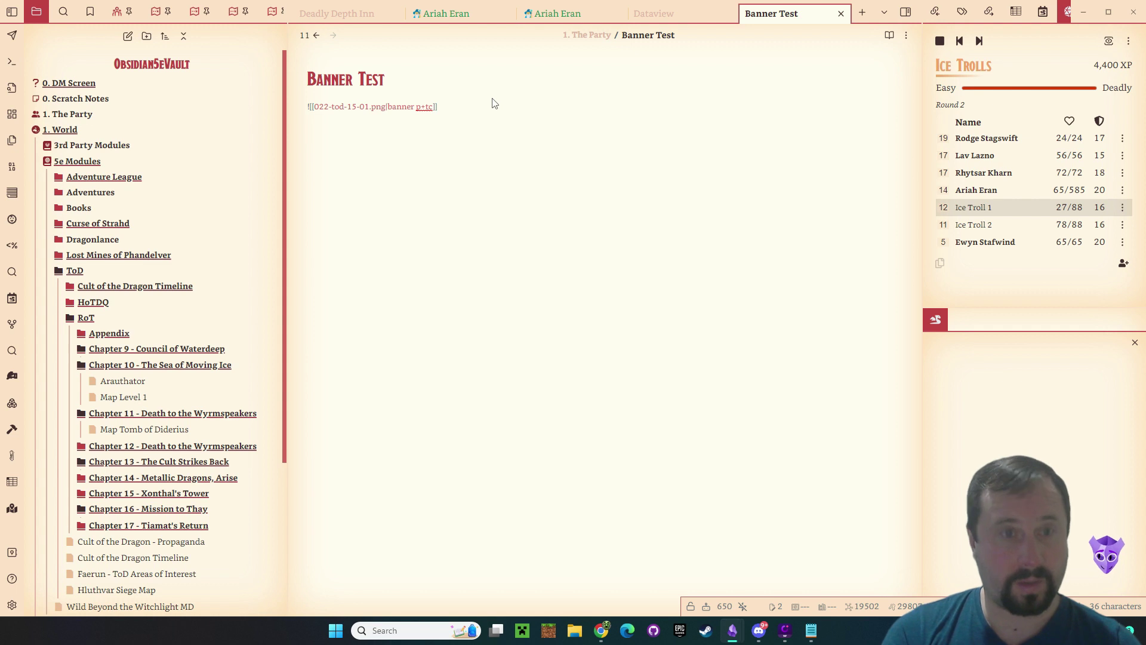
text(This is t)
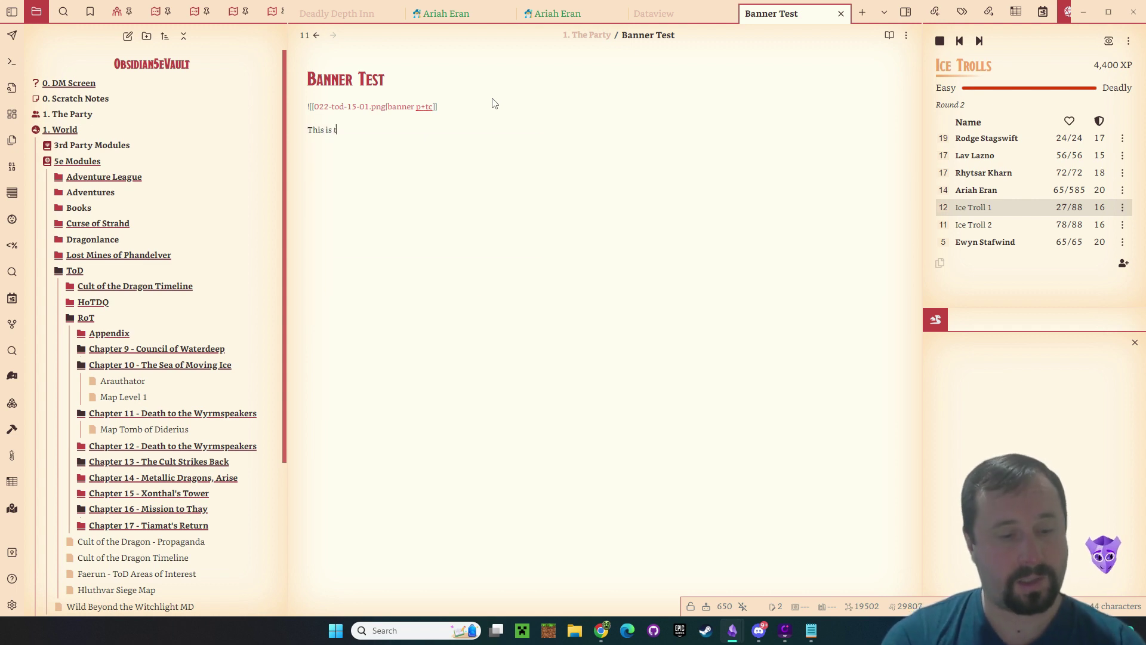
text(ext)
key(Home)
text(# )
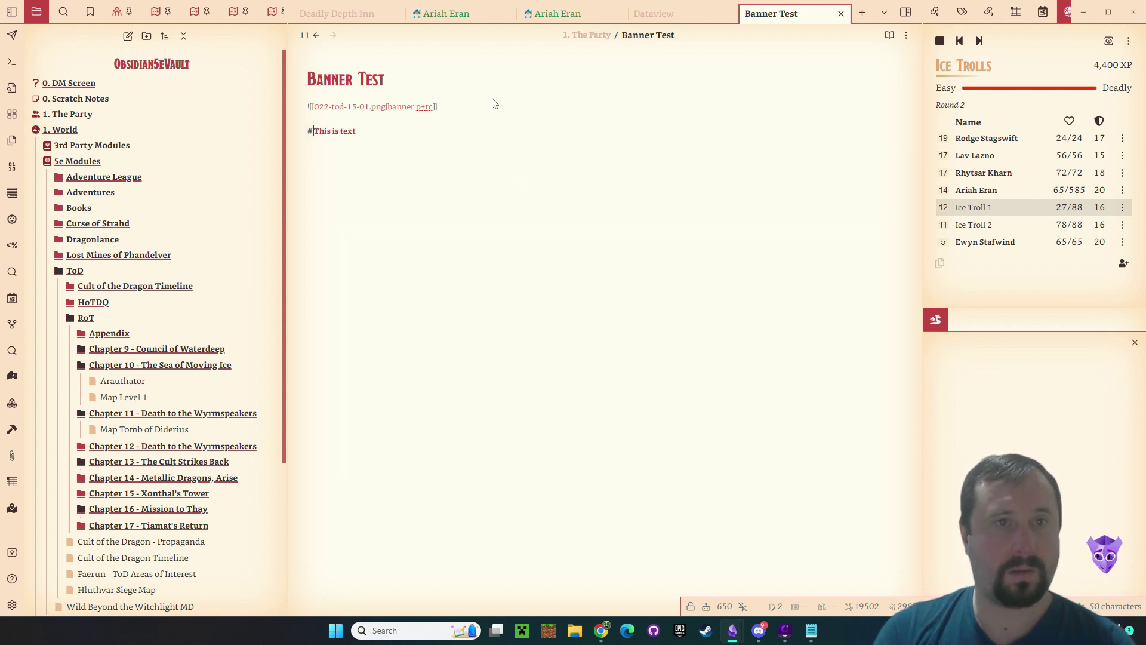
text(st)
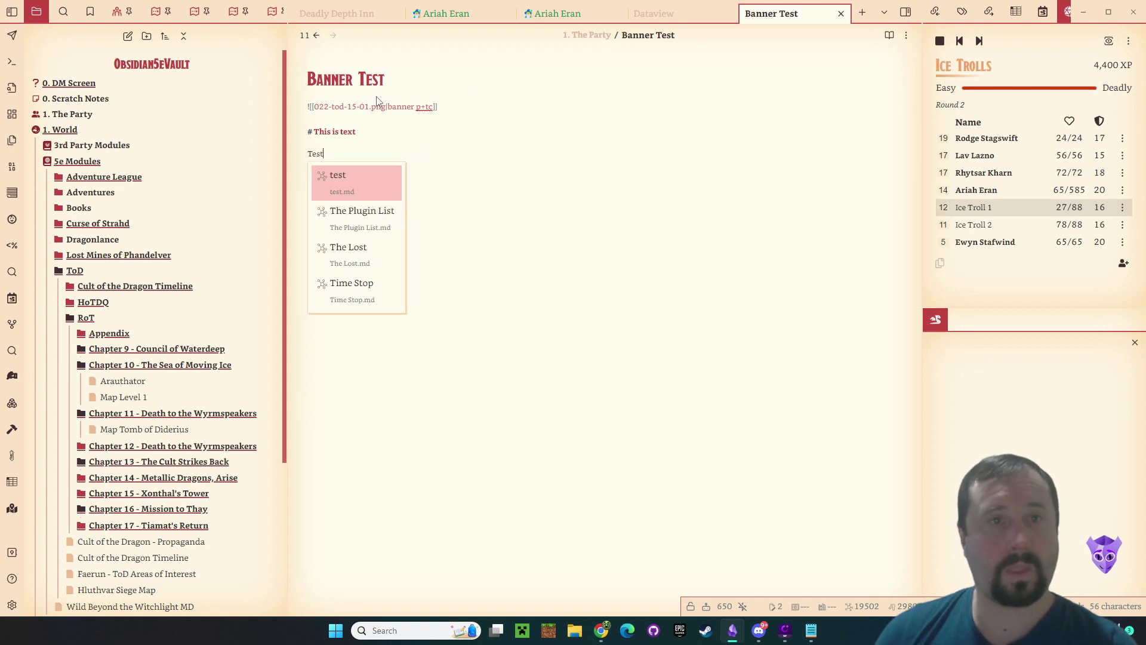
- Publish the new Banner Test note from 1. The Party together with the changed Dragon Loot - 23072023 note
click(13, 35)
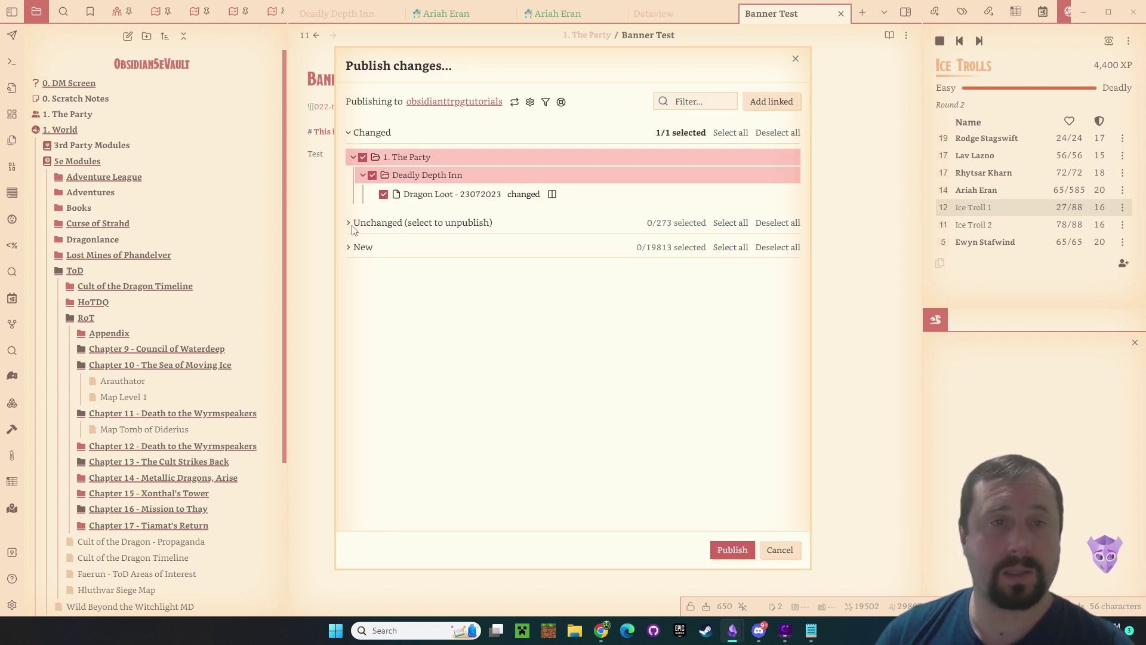
click(348, 248)
click(354, 271)
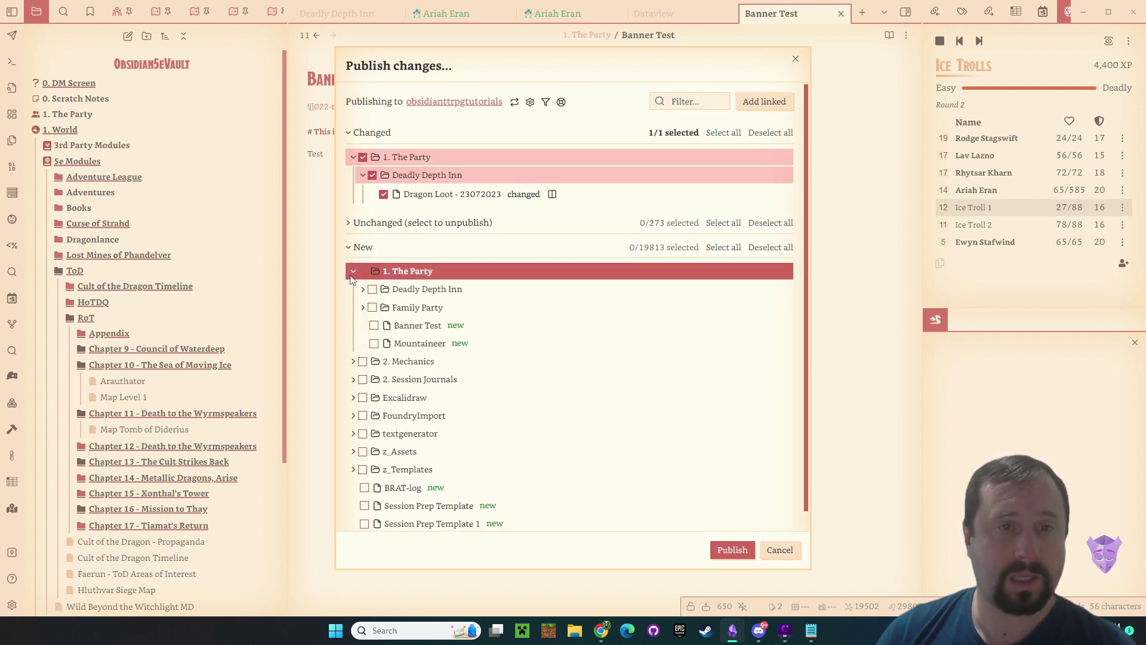
click(485, 325)
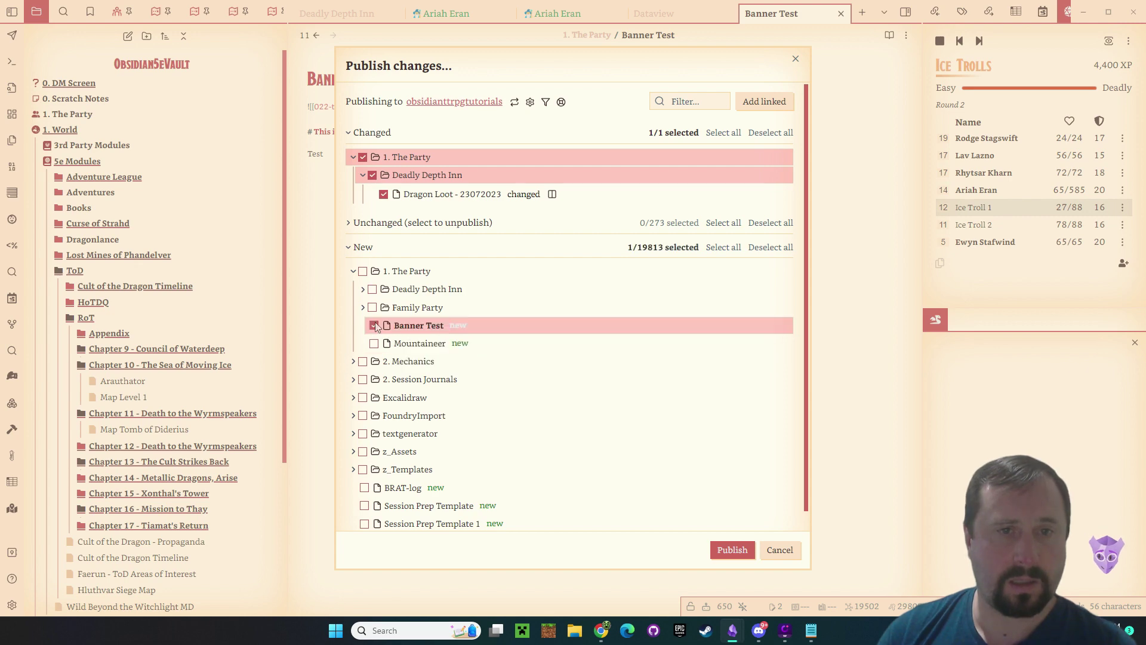
click(733, 550)
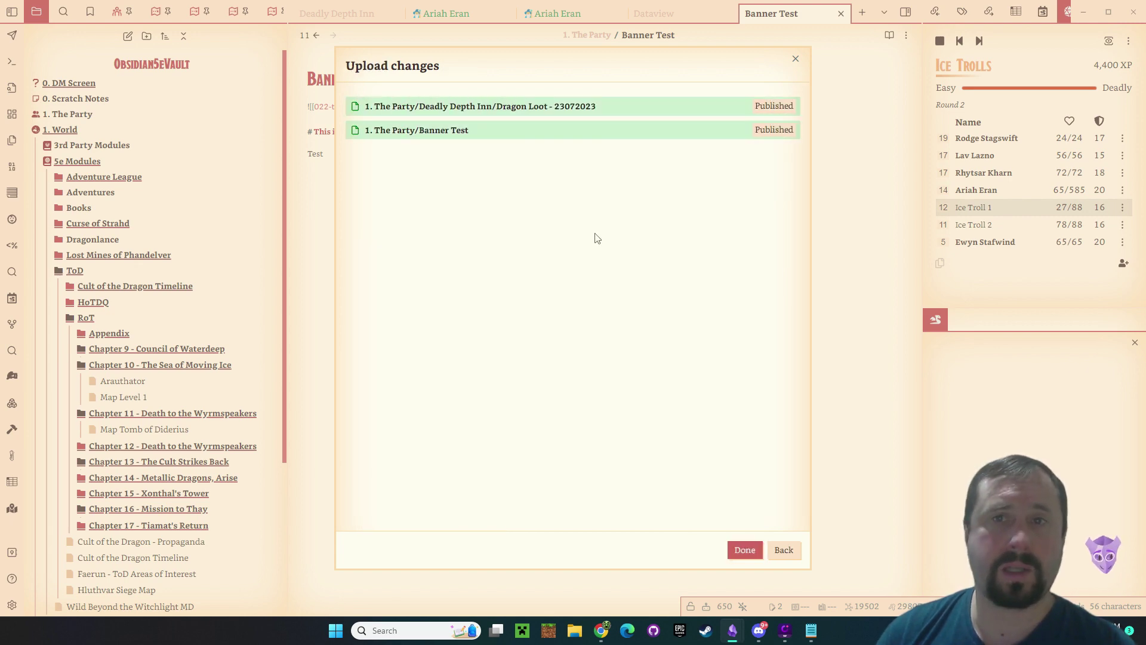
- Open the published site in the browser, then return to Obsidian and close the Upload changes dialog
click(540, 191)
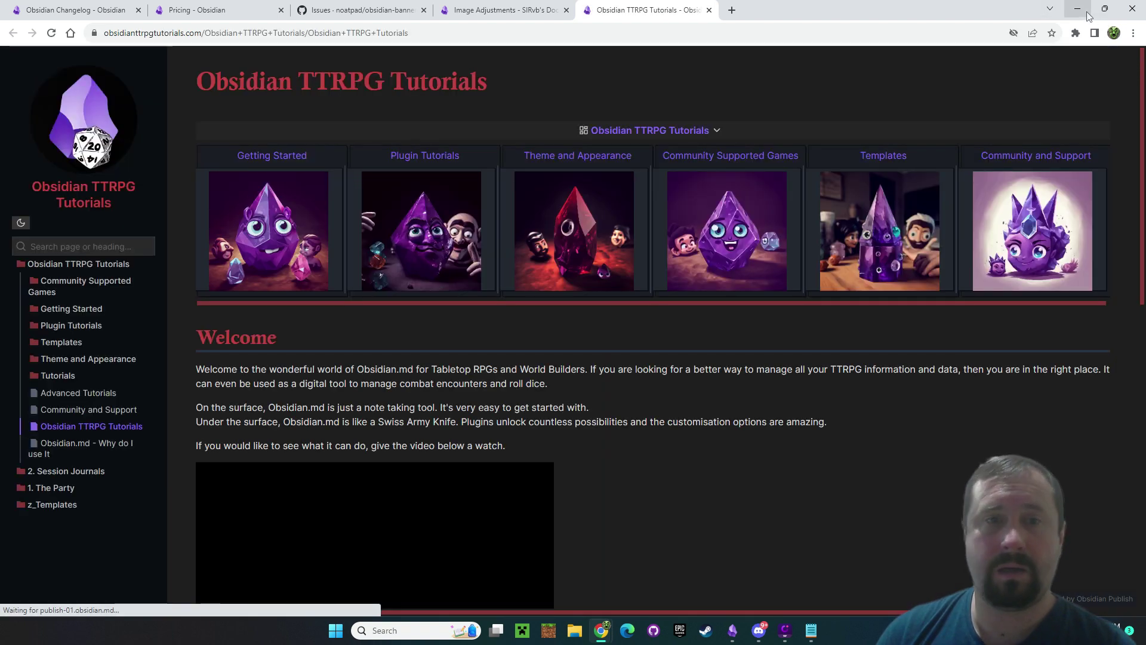
click(1079, 10)
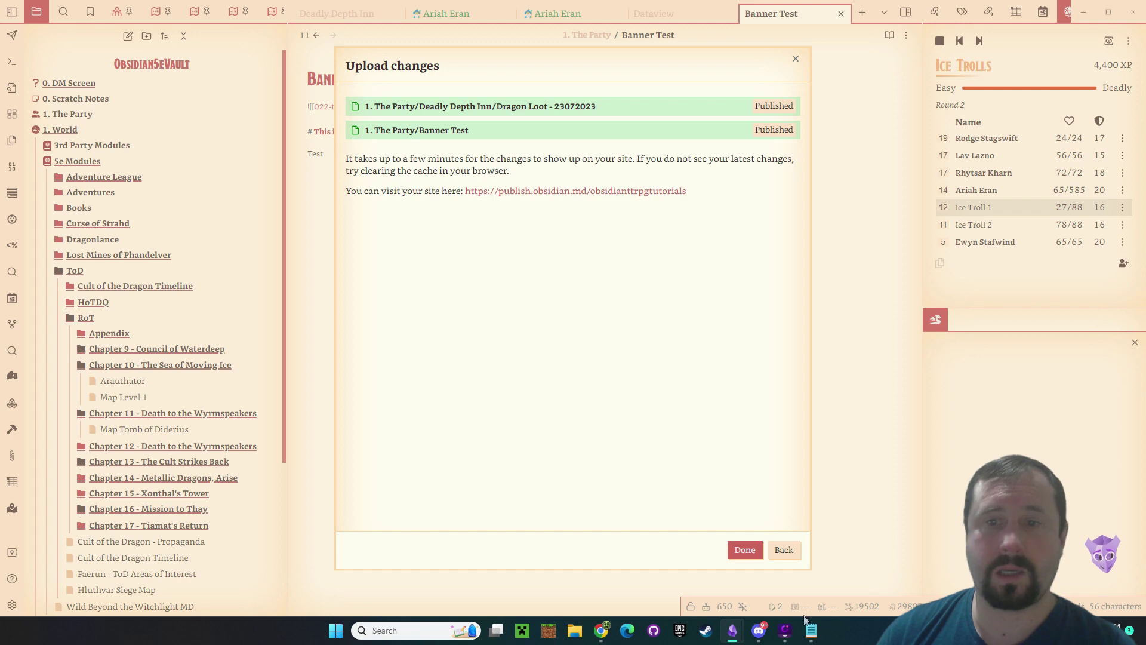
click(745, 550)
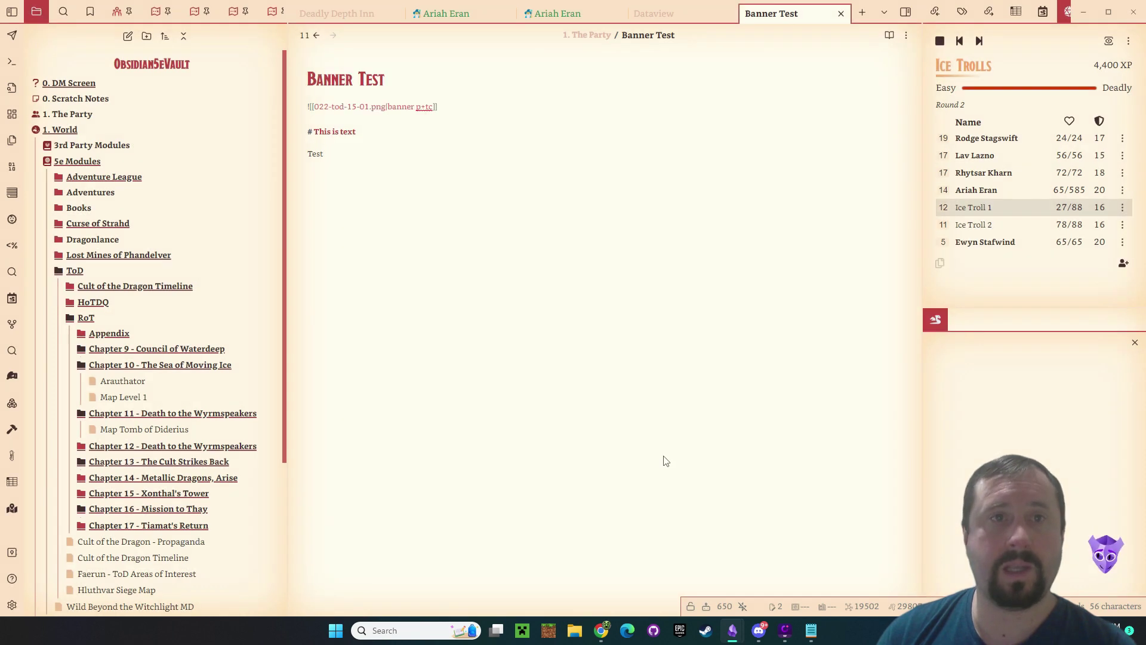
- Mark the unchanged Banner Test note in 1. The Party for unpublishing, add its linked files and publish the changes
click(12, 36)
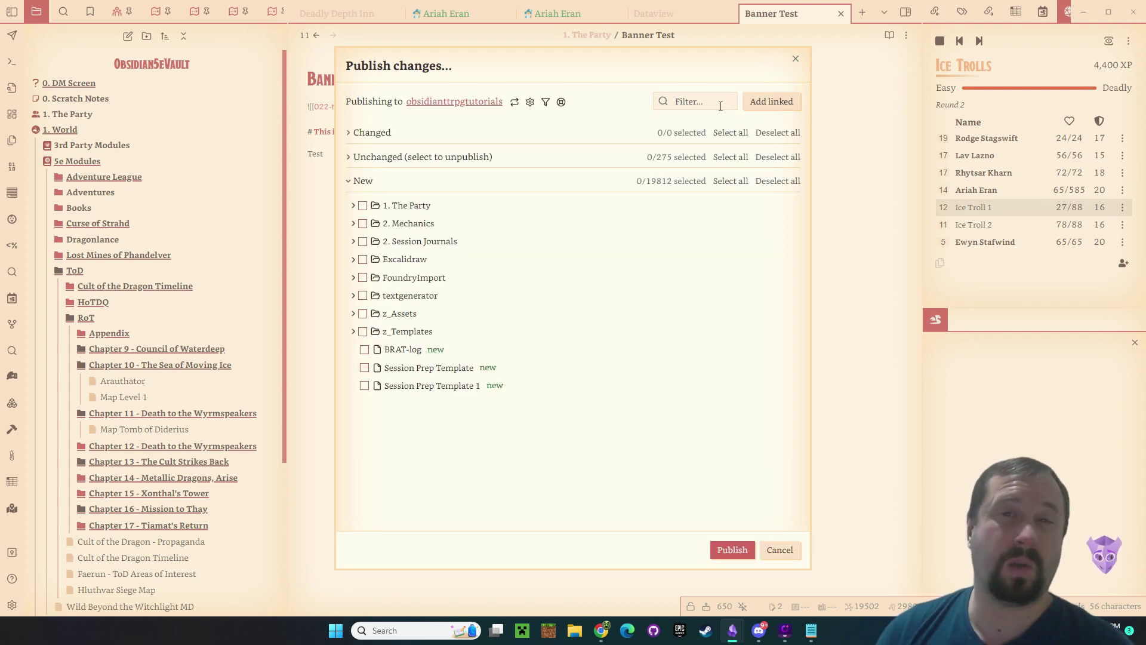
click(767, 100)
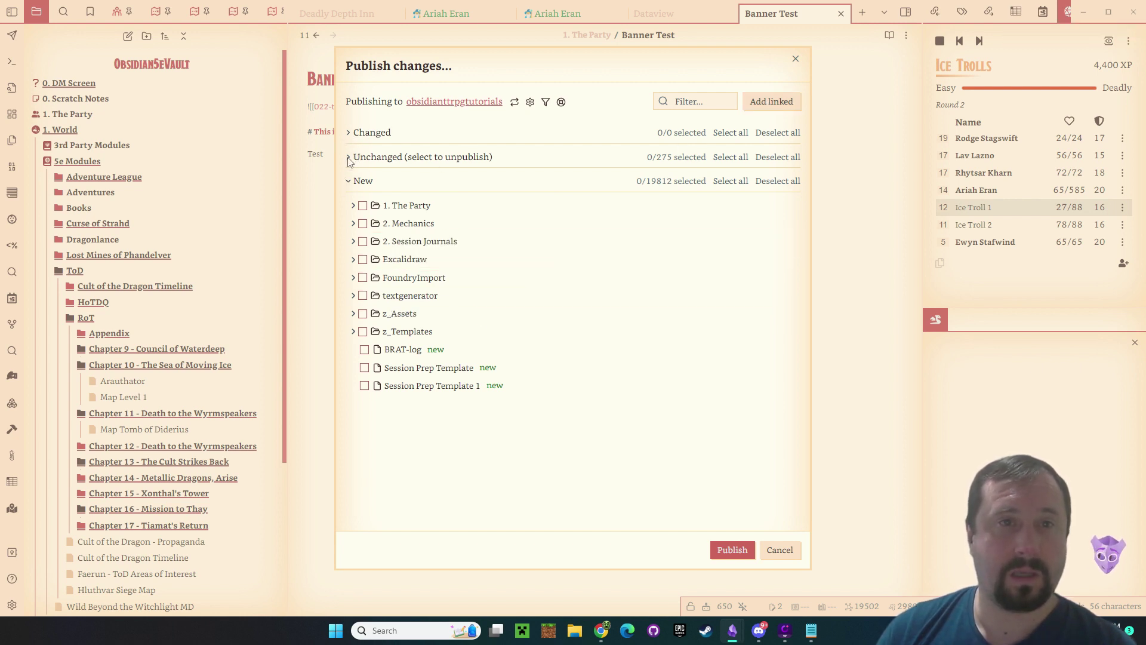
click(353, 205)
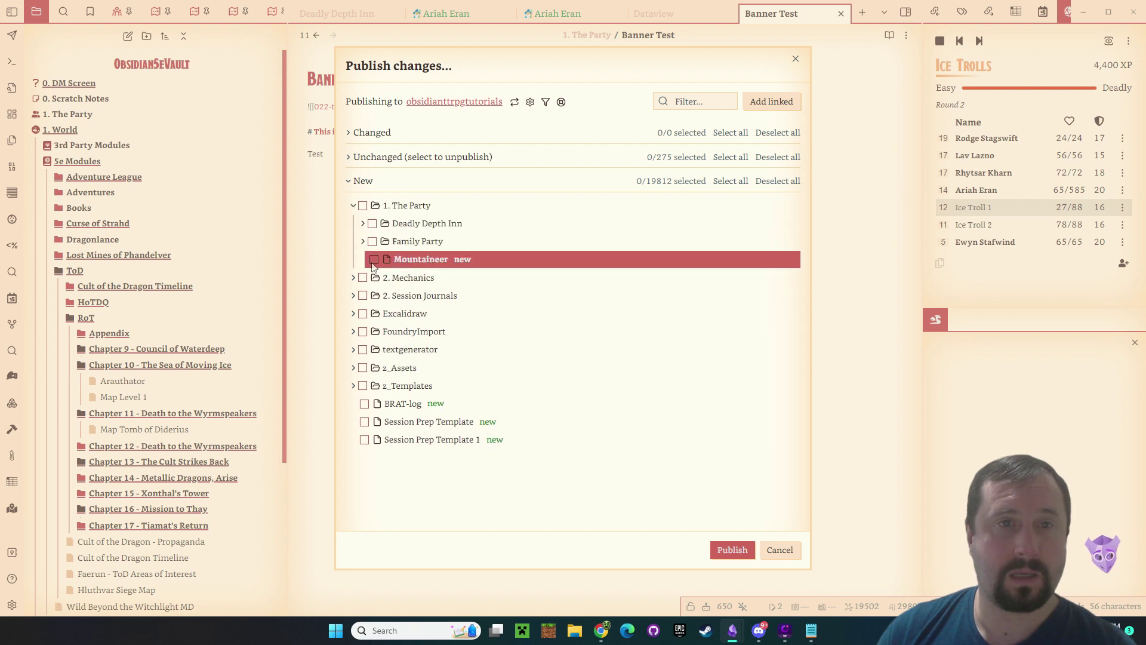
click(348, 158)
click(356, 184)
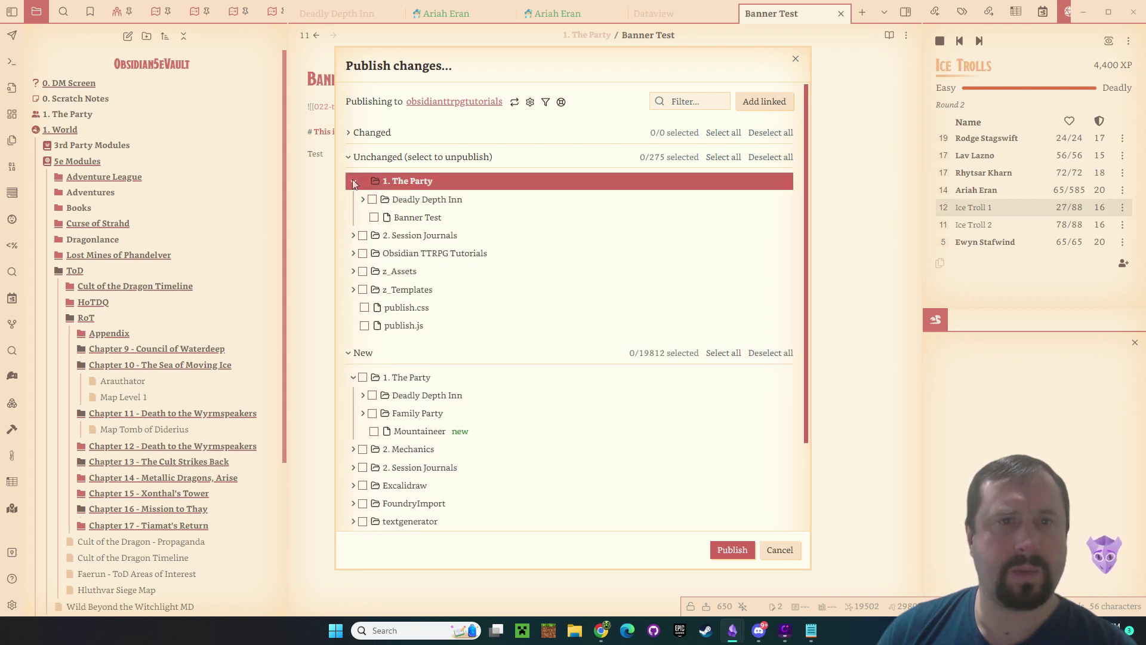
click(374, 217)
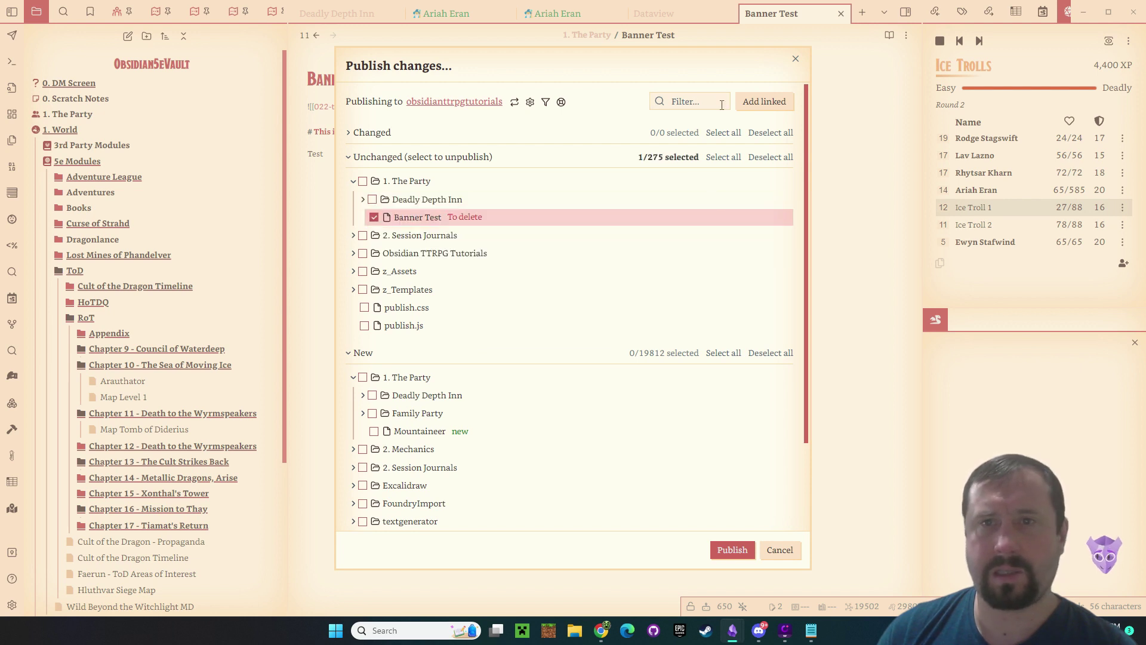
click(764, 102)
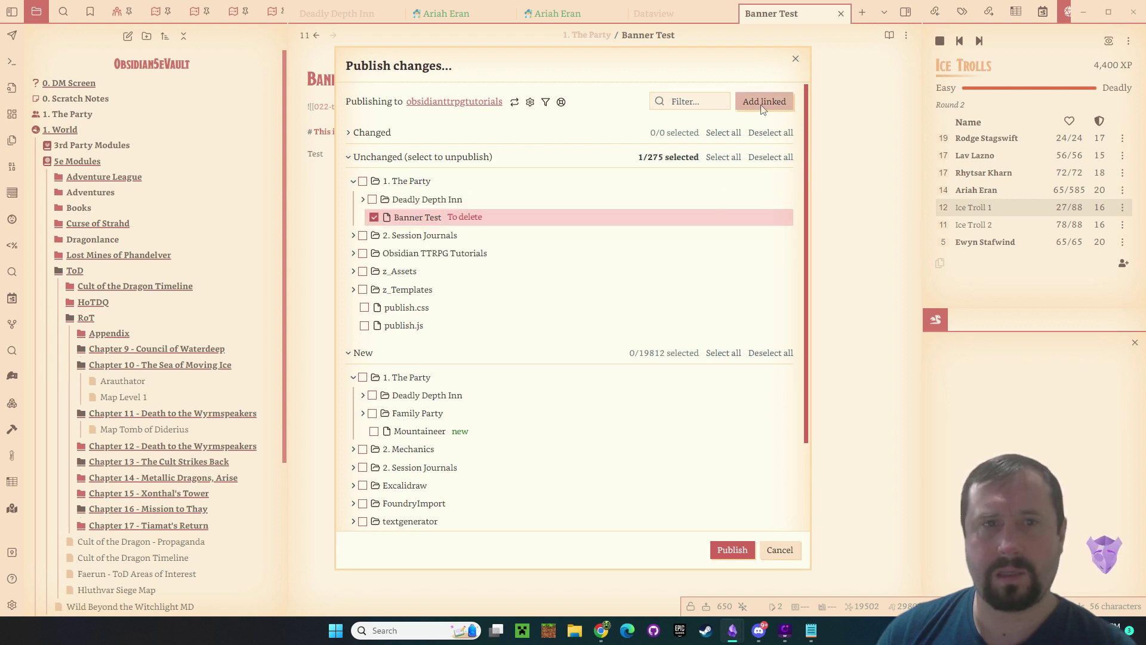
click(734, 551)
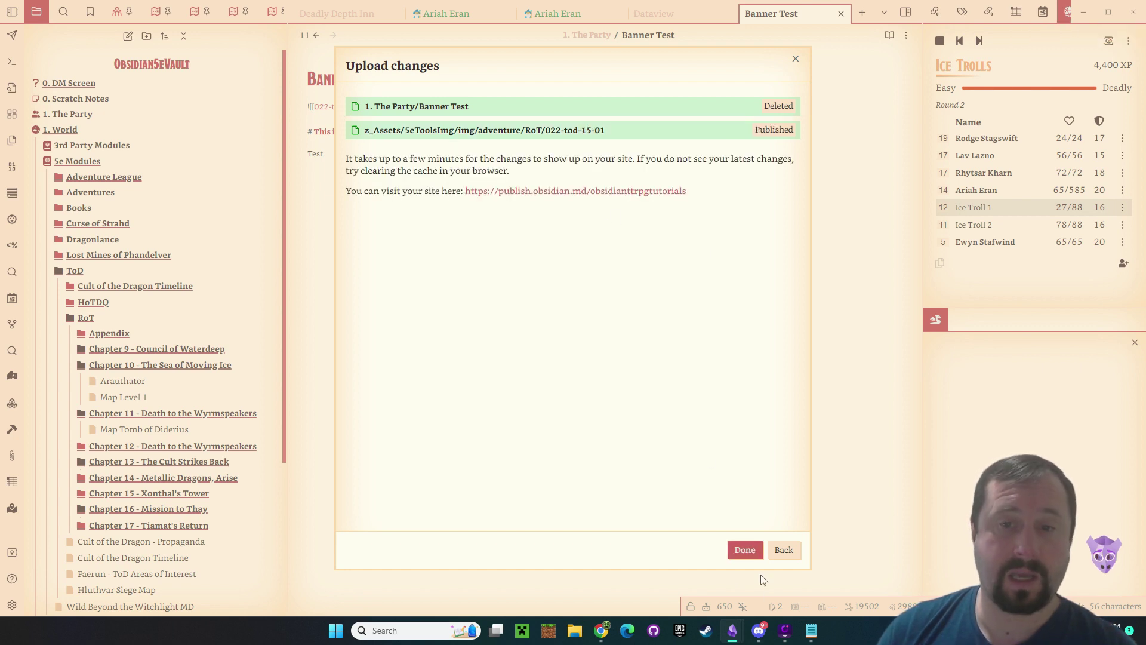
- Return to the list of publish changes, select the new Banner Test note in 1. The Party with its linked files and publish it
click(783, 550)
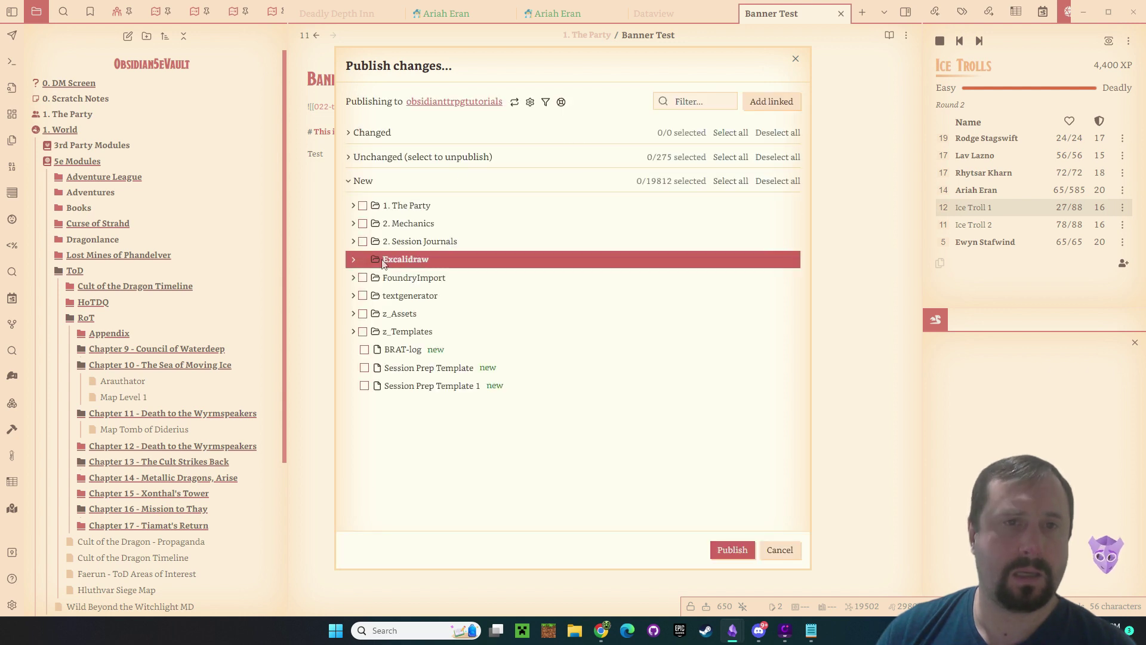
click(353, 206)
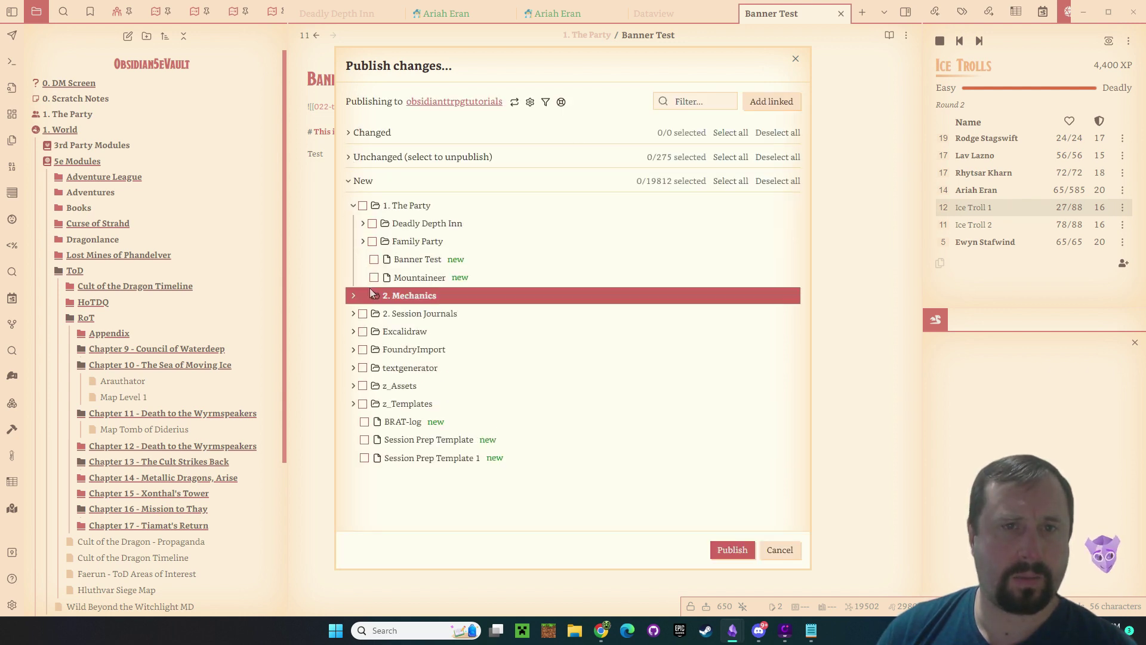
click(374, 259)
click(766, 106)
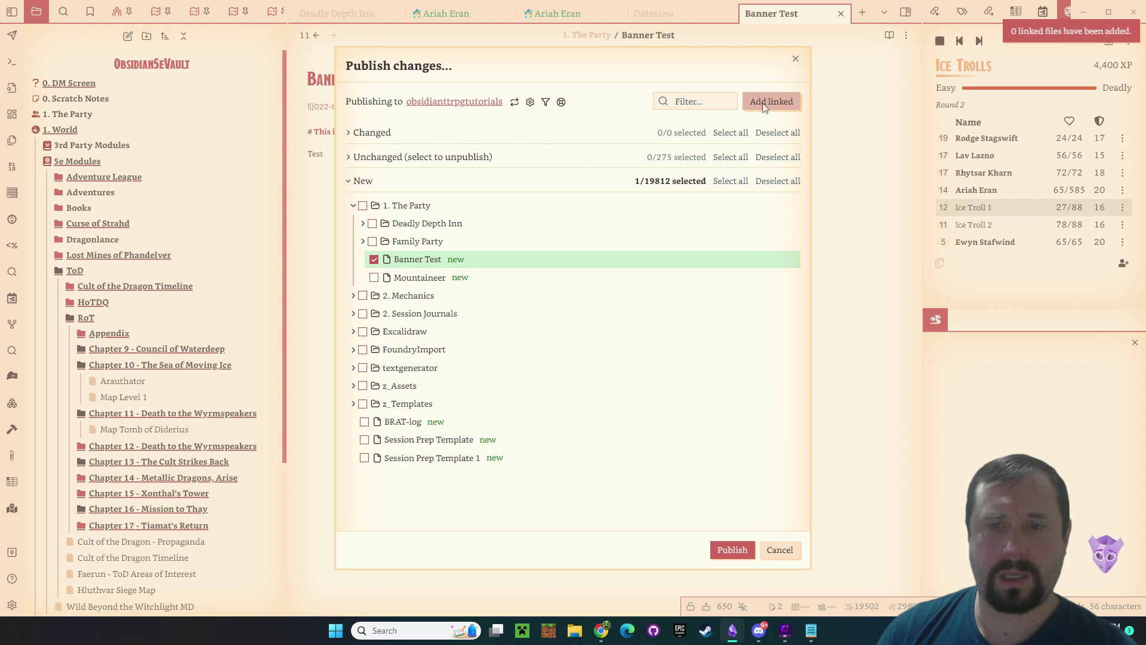
click(752, 554)
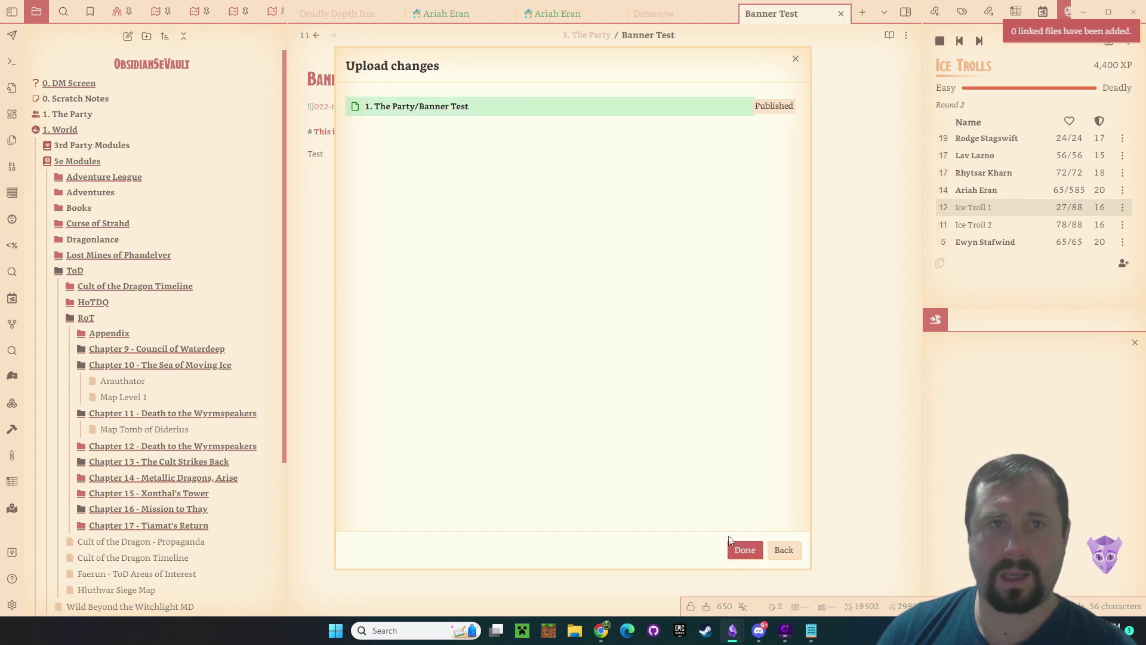
- View the Banner Test page under 1. The Party on the published site in the browser, return to Obsidian and close the Upload changes dialog
click(590, 173)
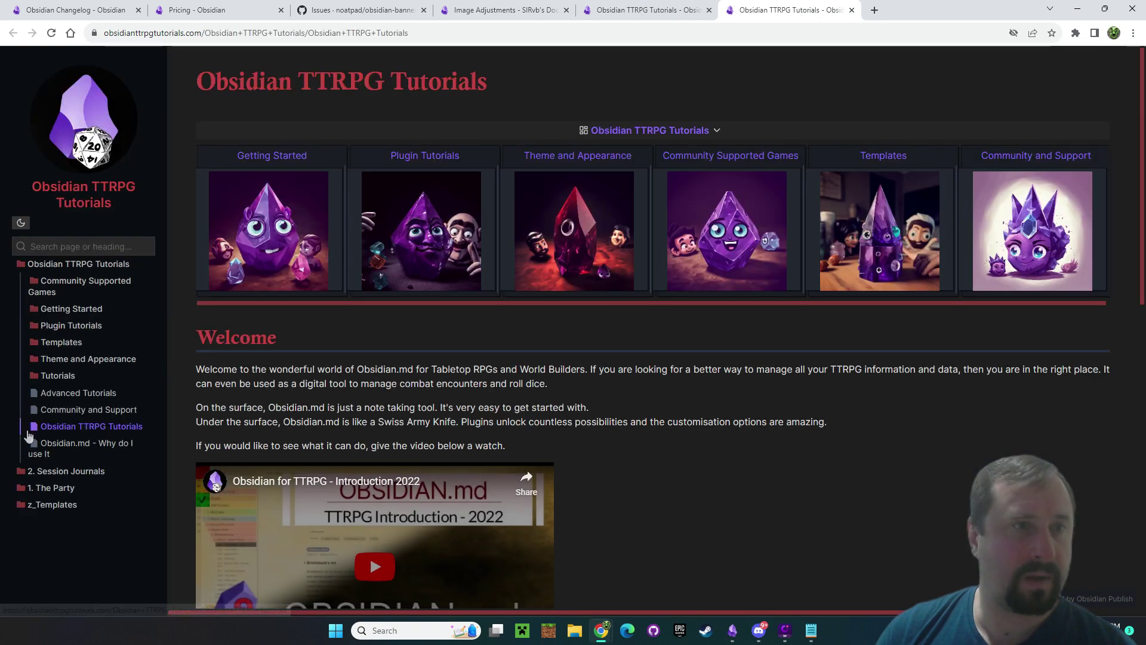
click(35, 494)
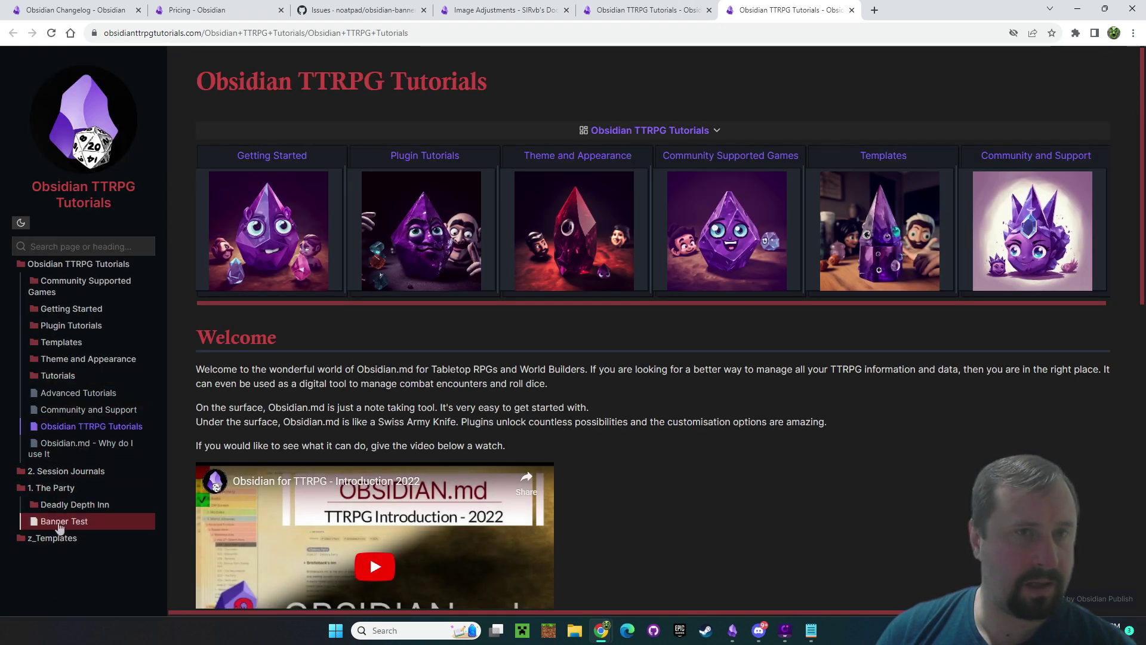
click(60, 521)
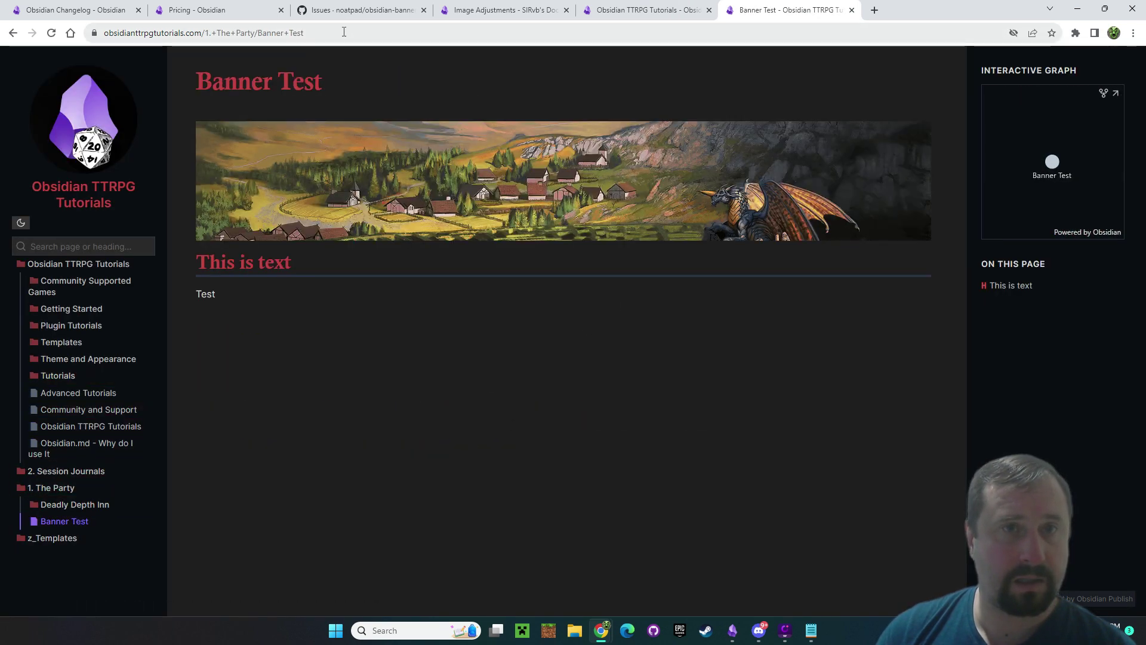
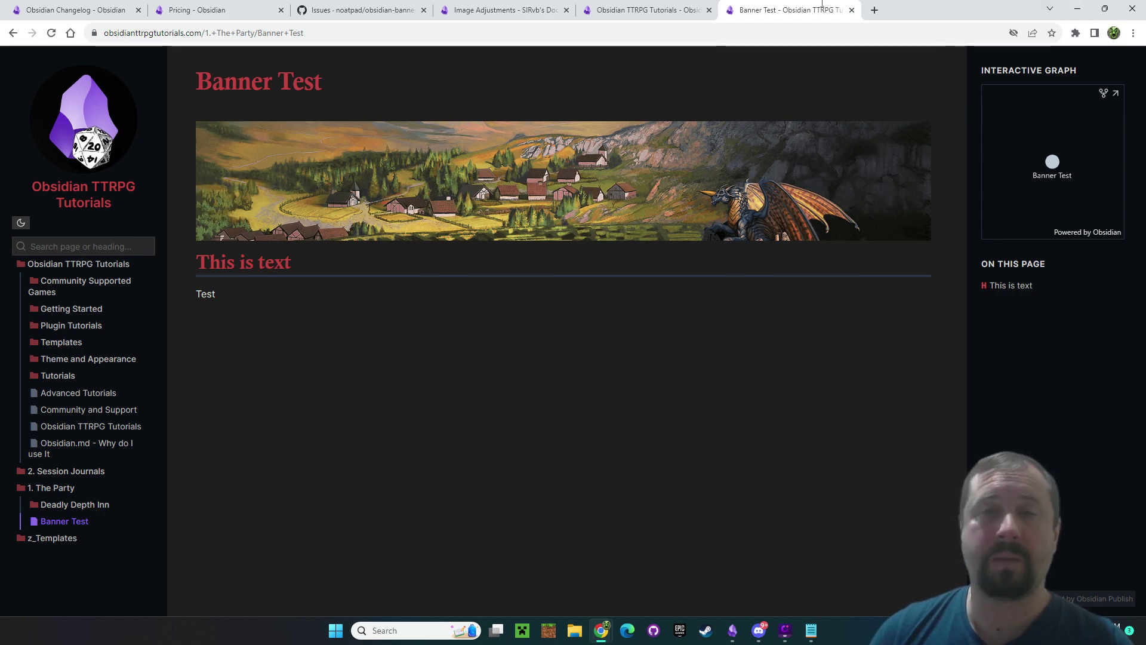
click(1078, 8)
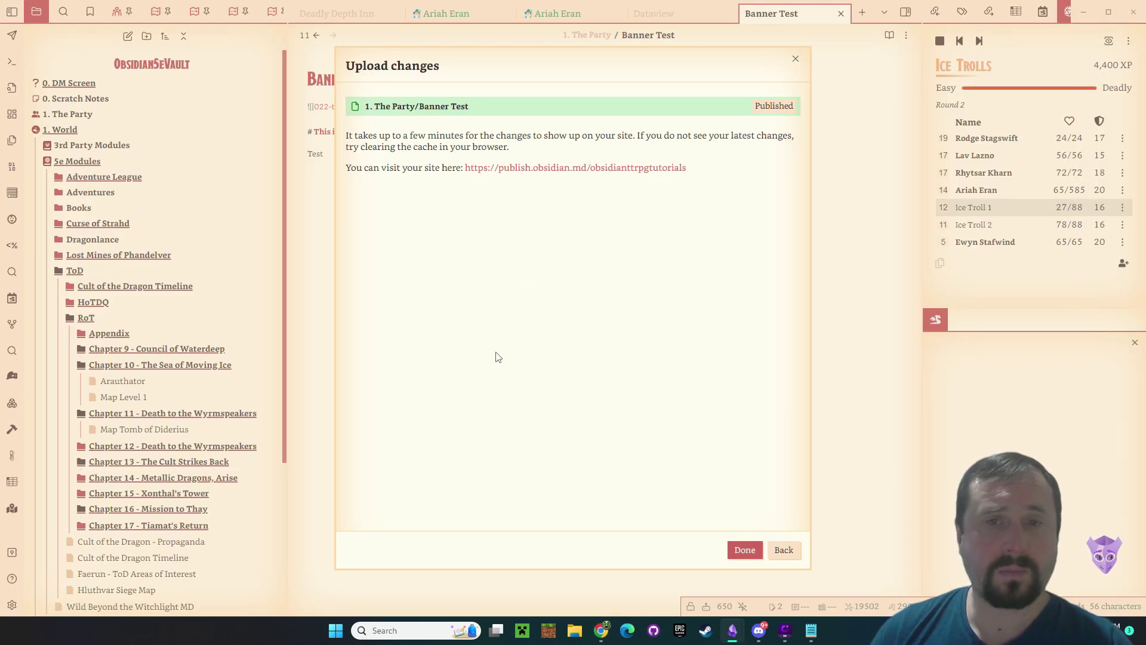
click(744, 549)
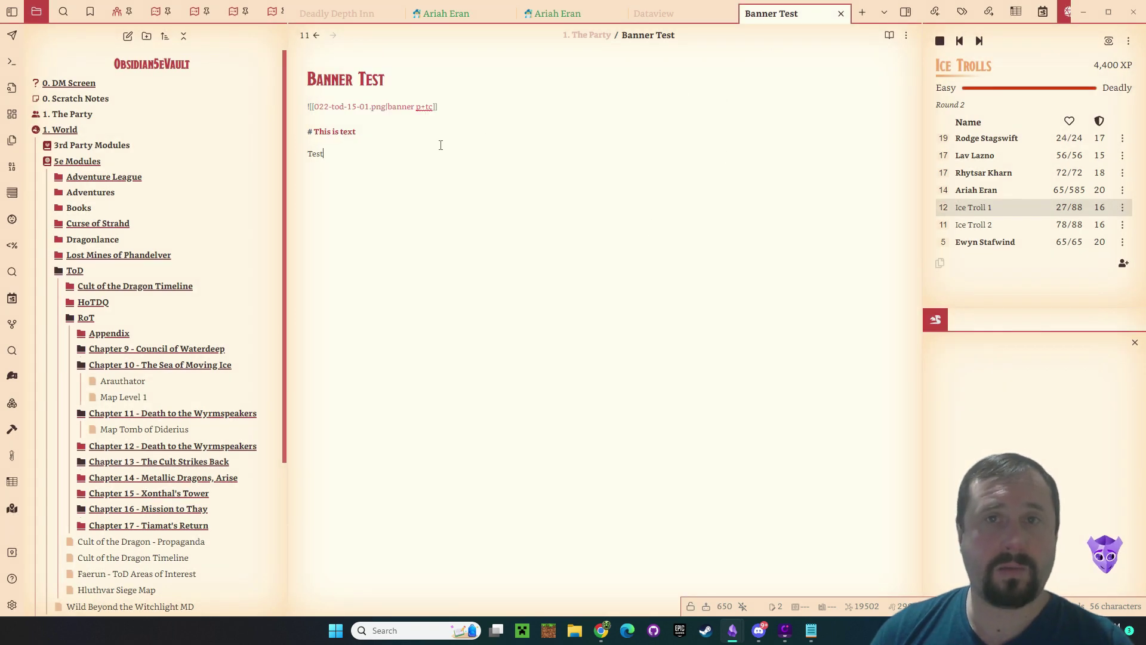
- Go back to the Chapter 15 - Xonthal's Tower note and examine its banner properties and banner image
click(313, 35)
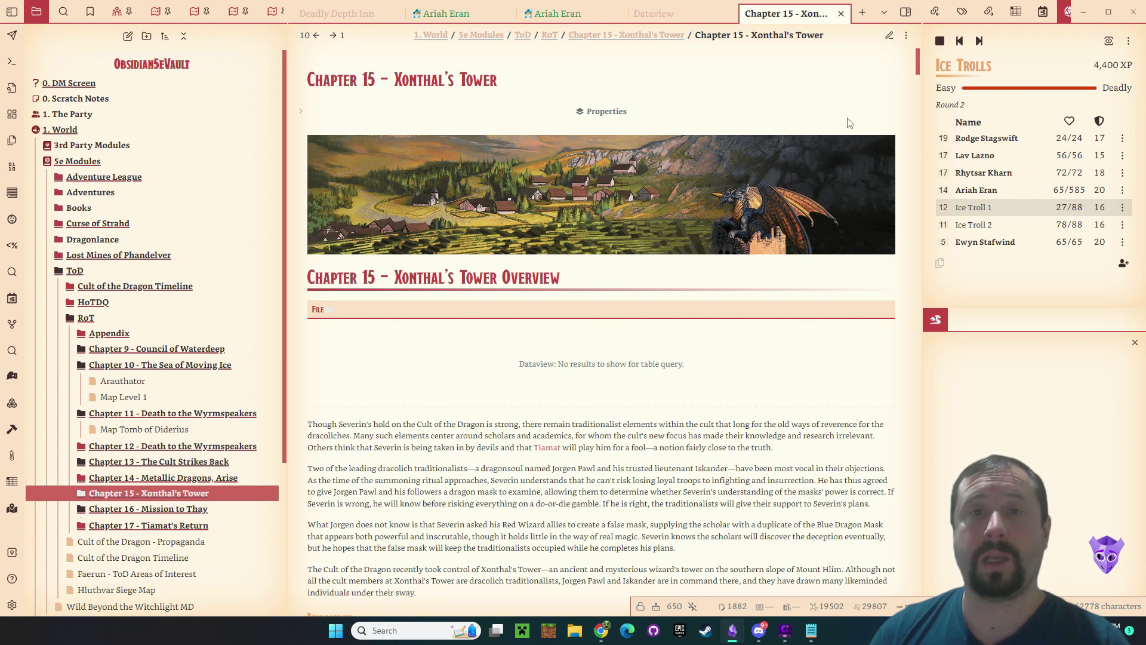
click(301, 112)
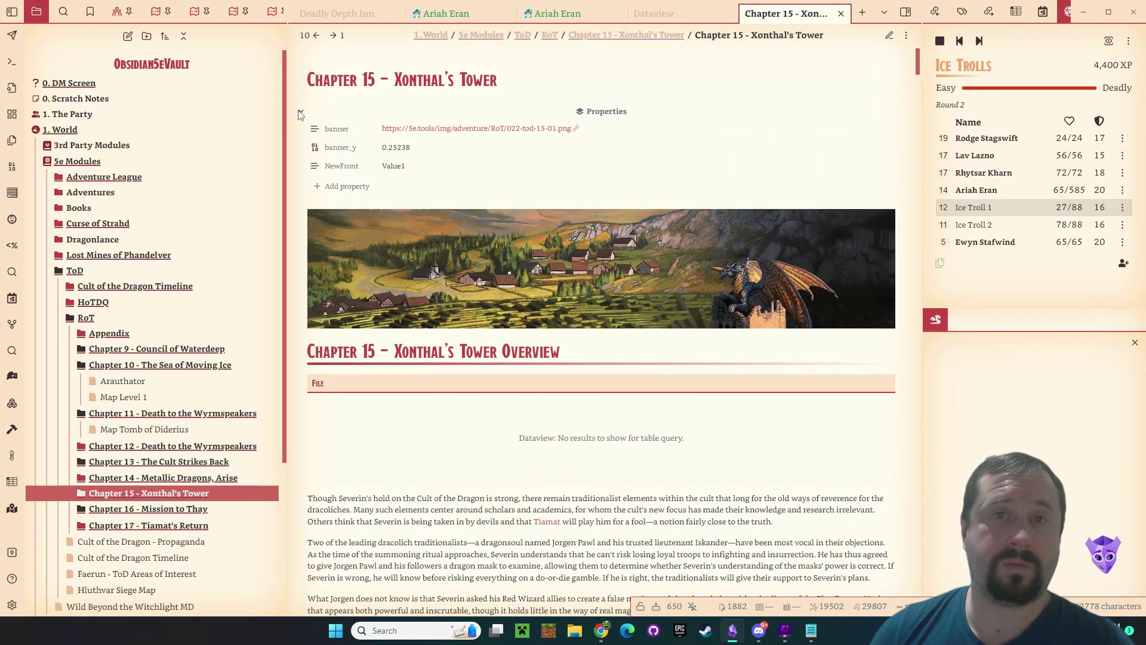
click(299, 111)
click(300, 111)
click(300, 111)
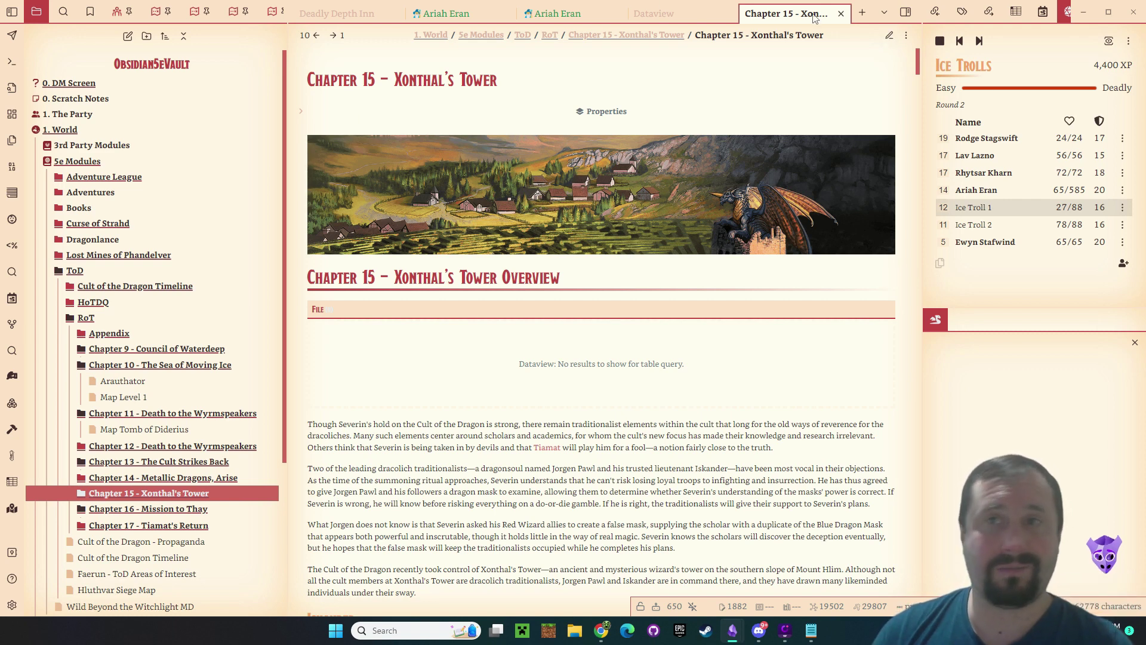
click(309, 36)
click(334, 36)
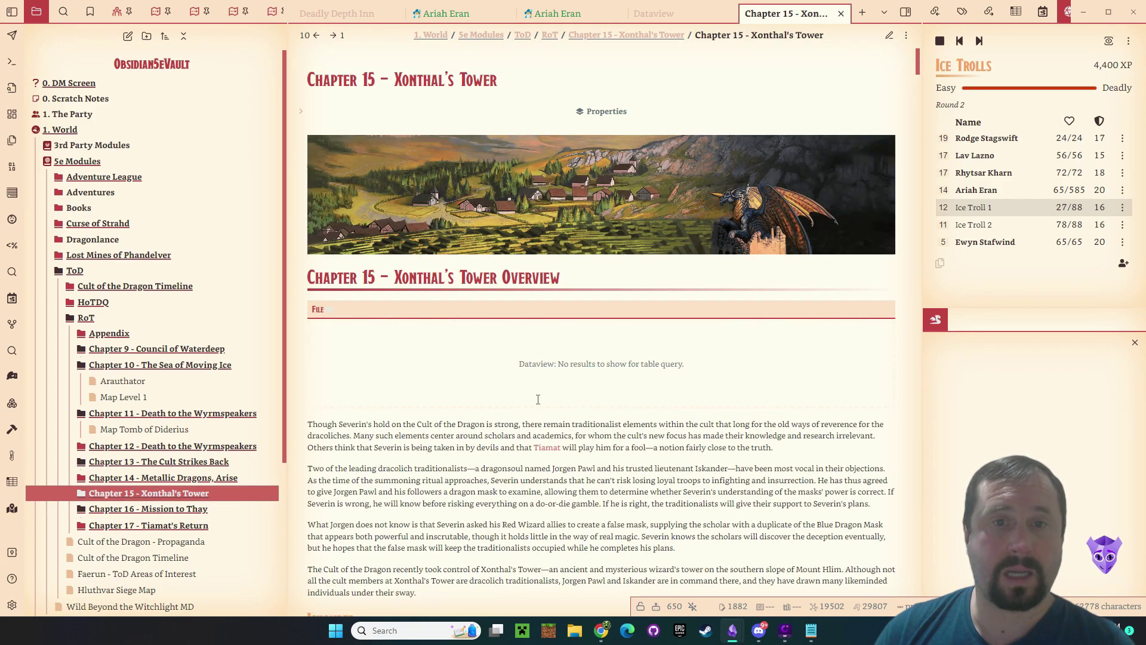
scroll(638, 496, down, 15)
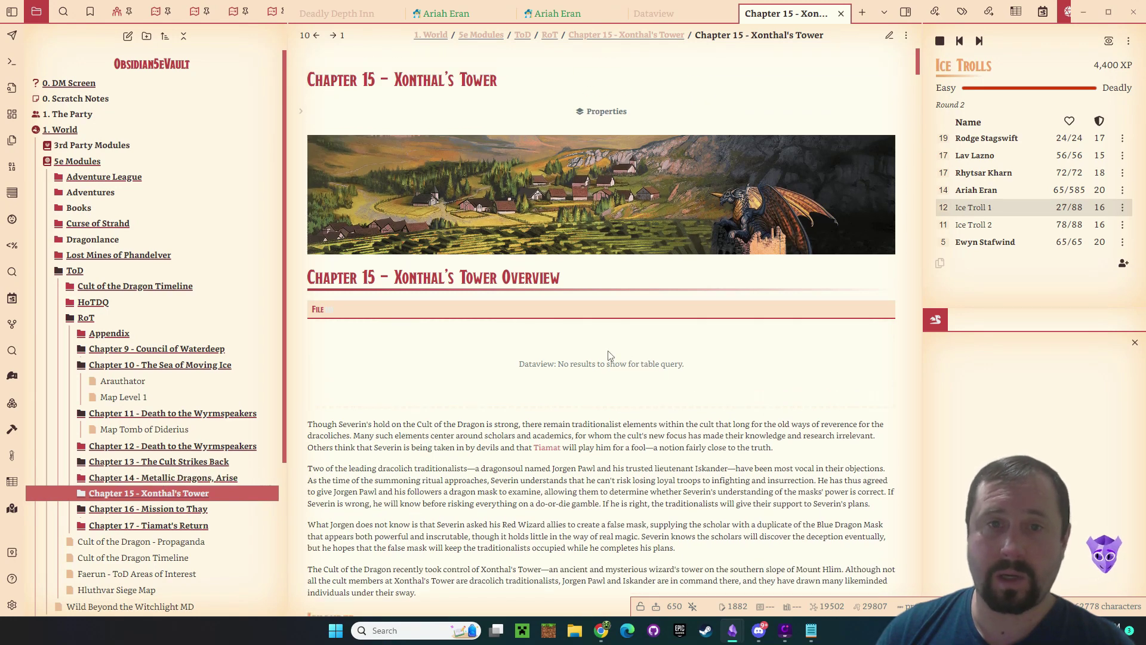
- Open the Chapter 14 - Metallic Dragons, Arise note for editing and copy the image file name 020-tod-14-01.png from its banner property
click(141, 478)
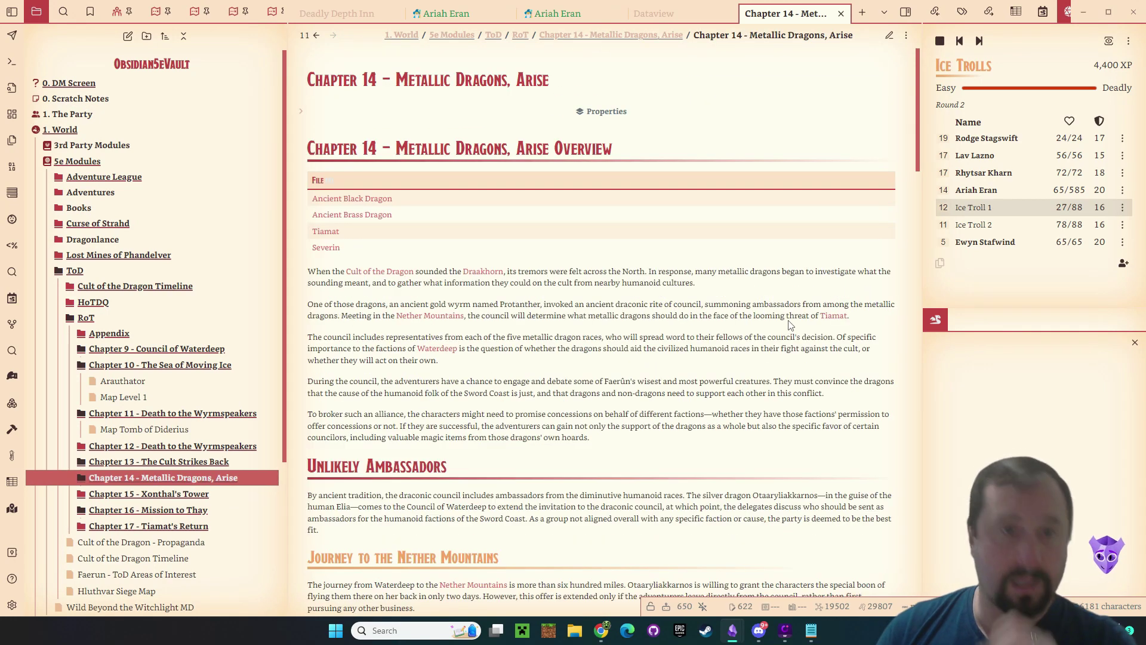
click(889, 35)
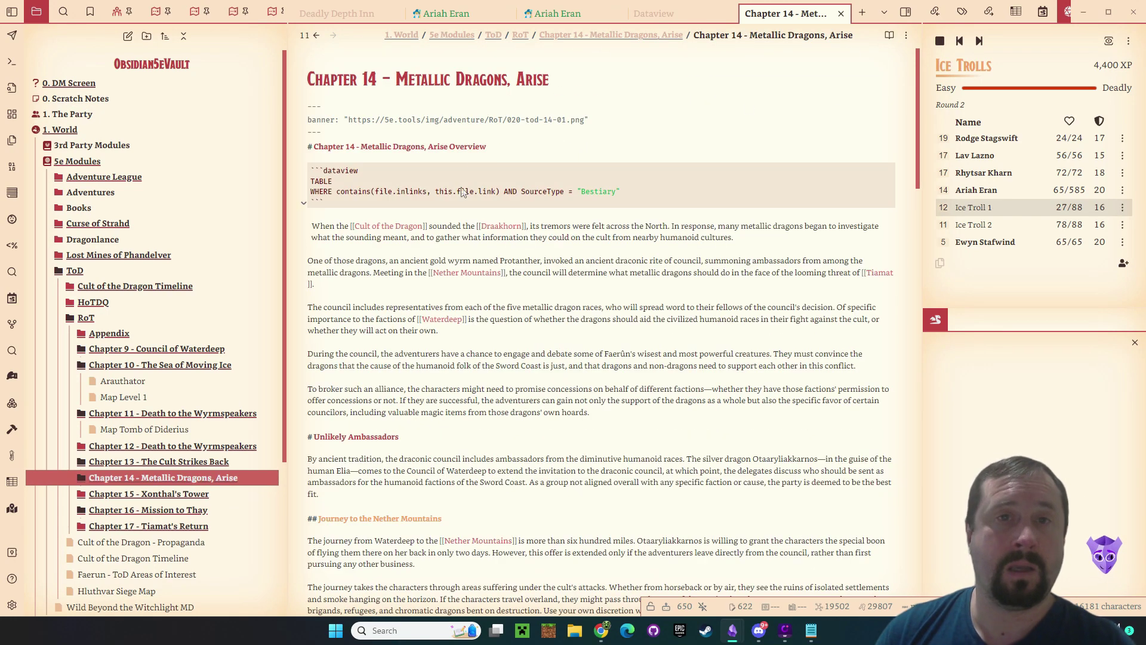
drag(584, 121, 506, 121)
key(ctrl+c)
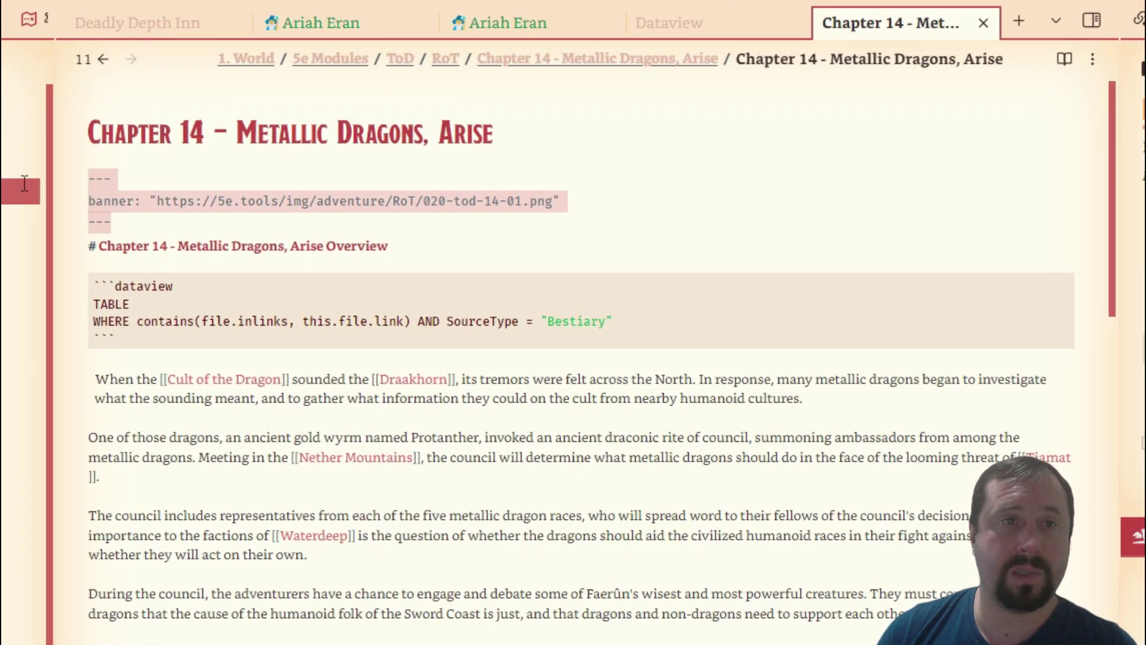
- Replace the note's banner frontmatter with the embed ![[020-tod-14-01.png|banner p+cc]] and preview the note in reading view
click(31, 167)
key(BackSpace)
text(![[)
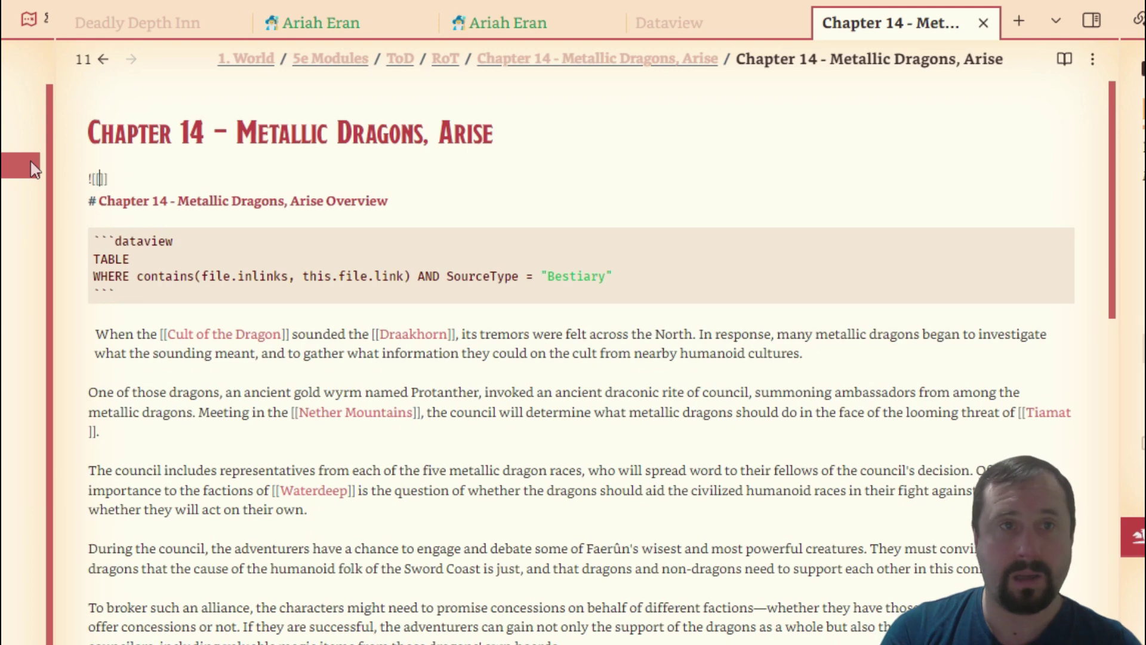
key(ctrl+v)
text(|banner)
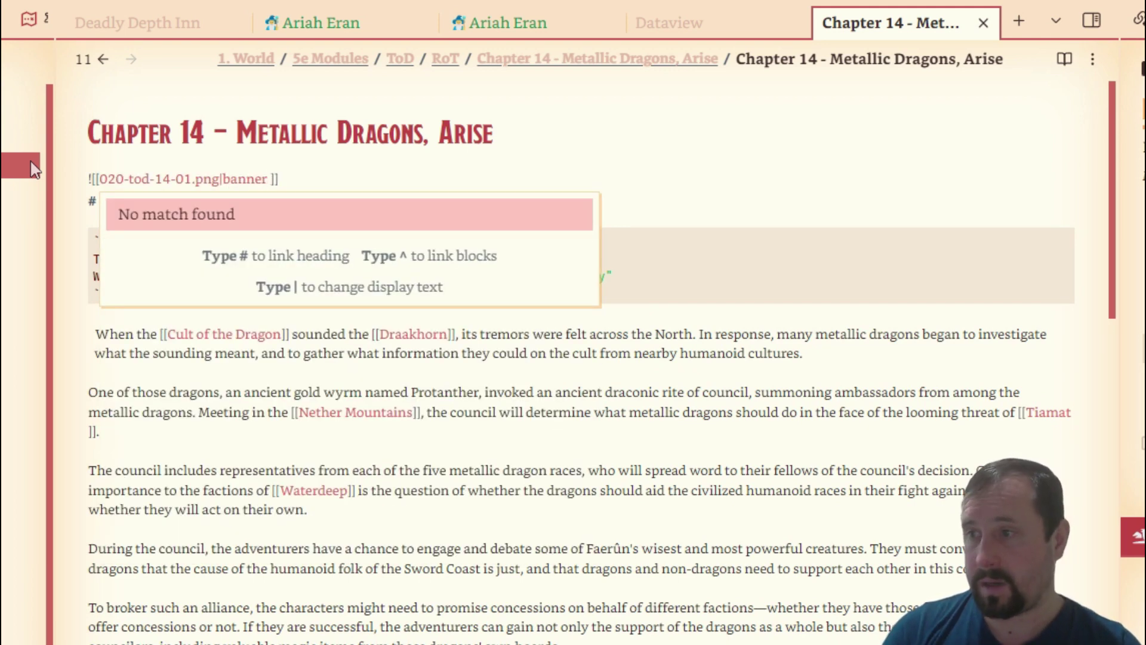
text( p+)
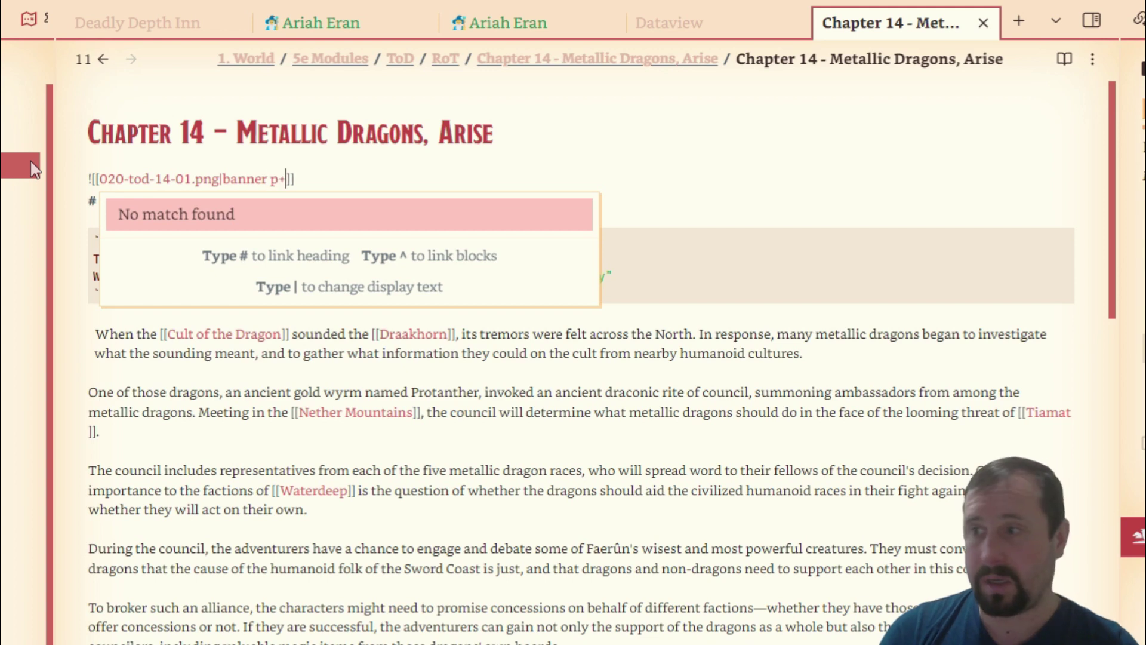
text(cc)
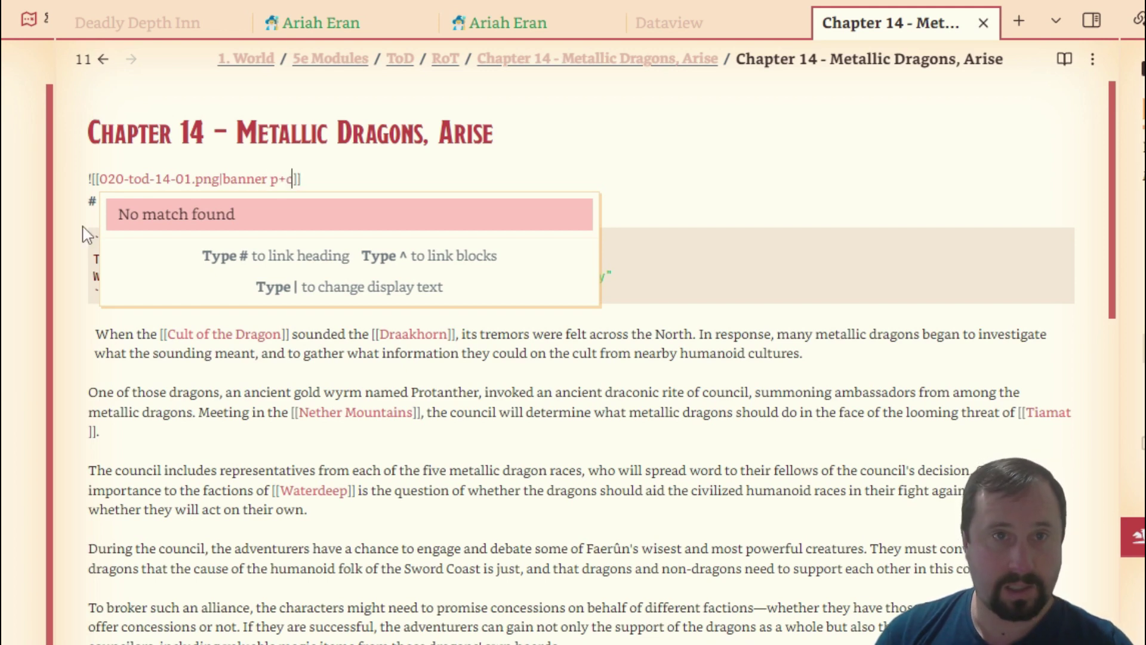
click(1064, 60)
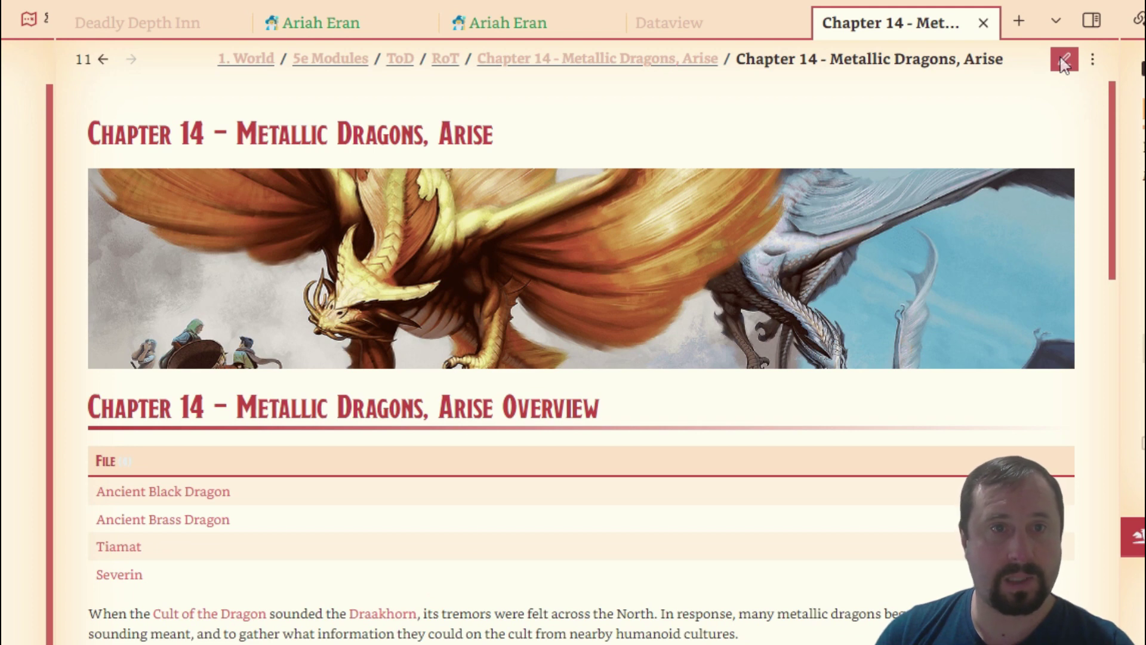
- Check the banner embed in the Chapter 15 source and change the Chapter 14 embed's position option to p+tc
key(ctrl+alt+Right)
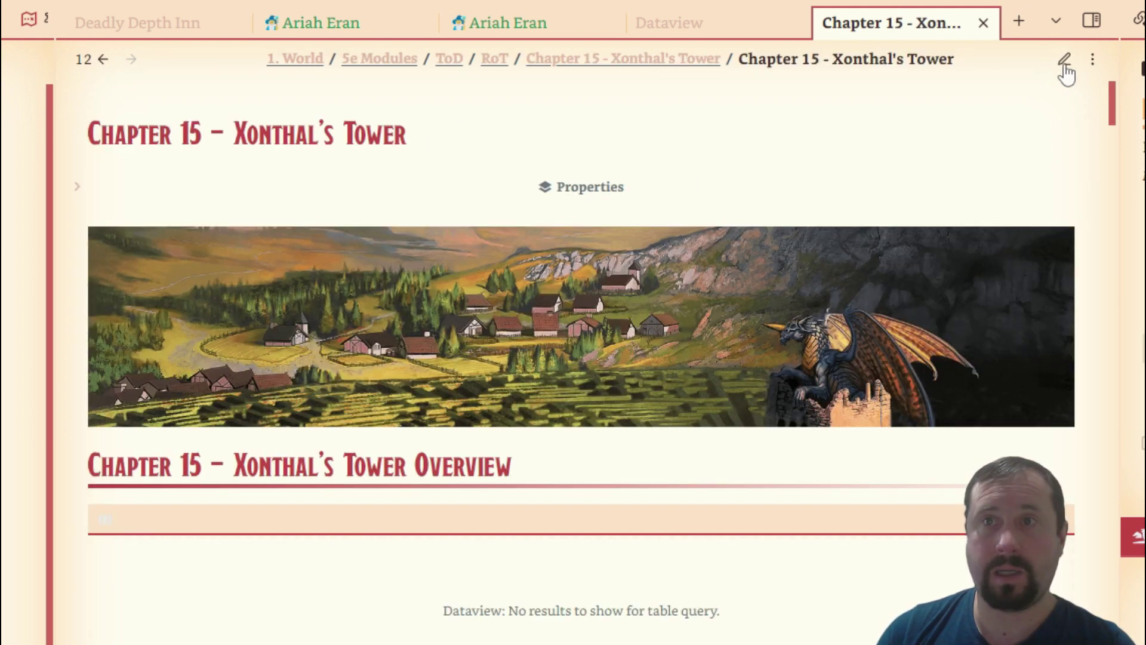
click(1066, 62)
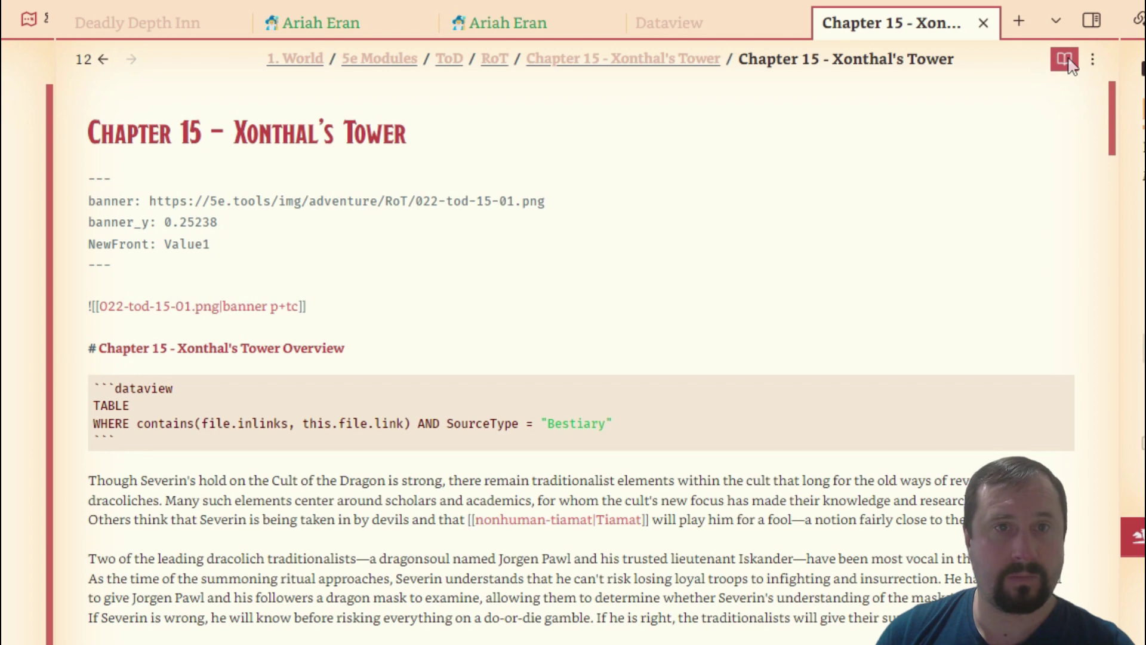
click(103, 58)
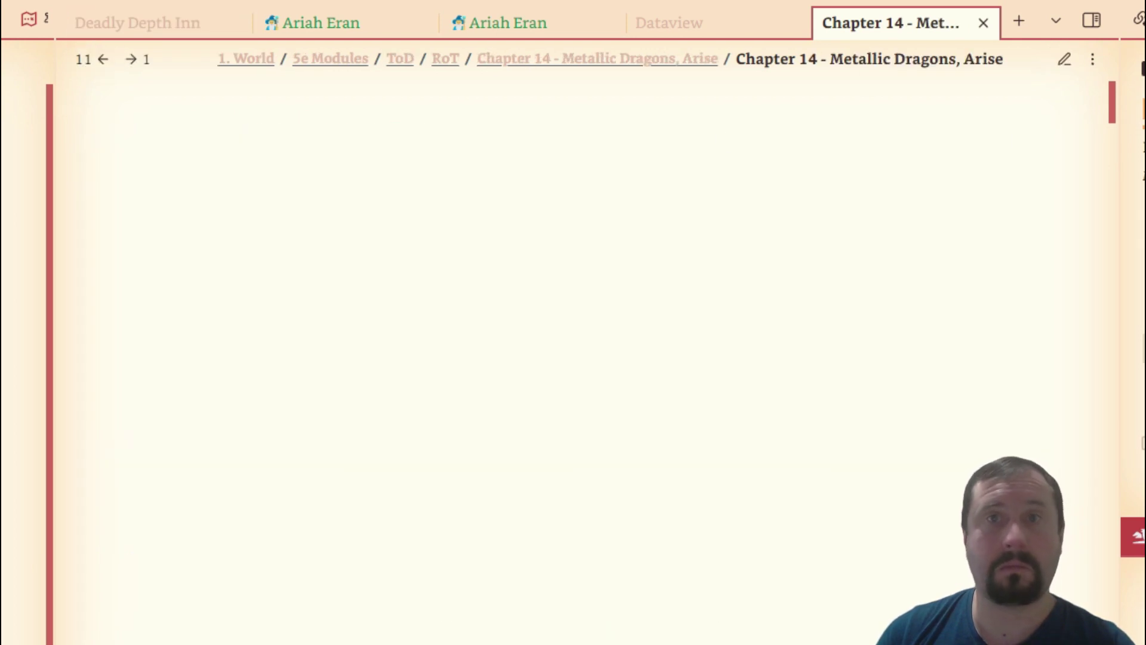
click(1066, 60)
click(286, 179)
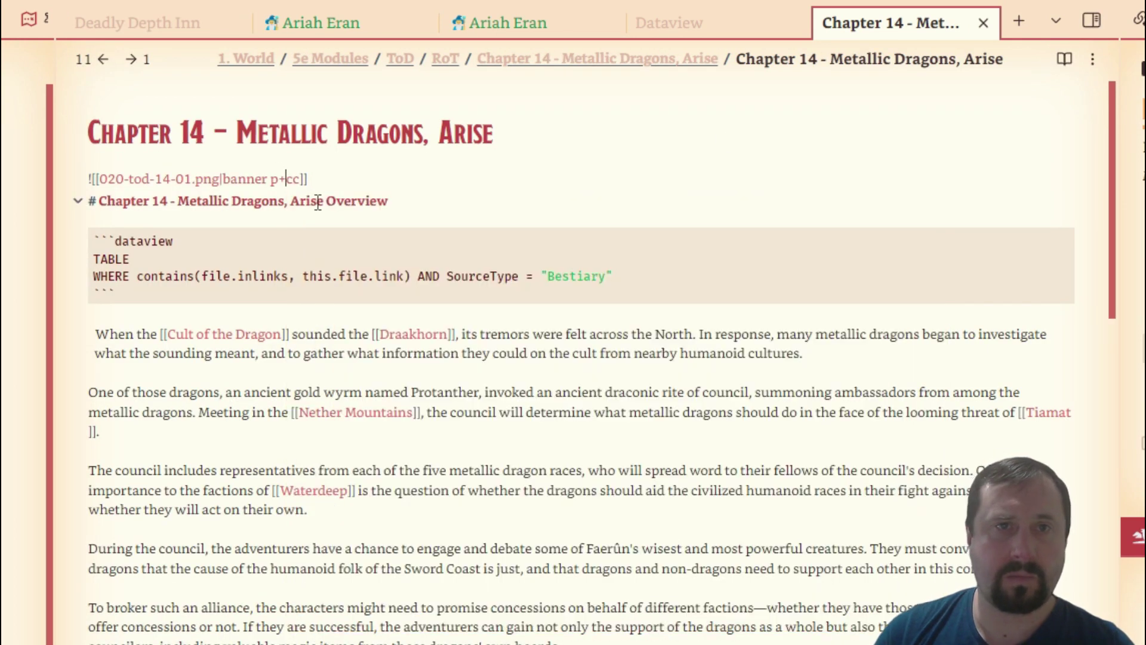
text(t)
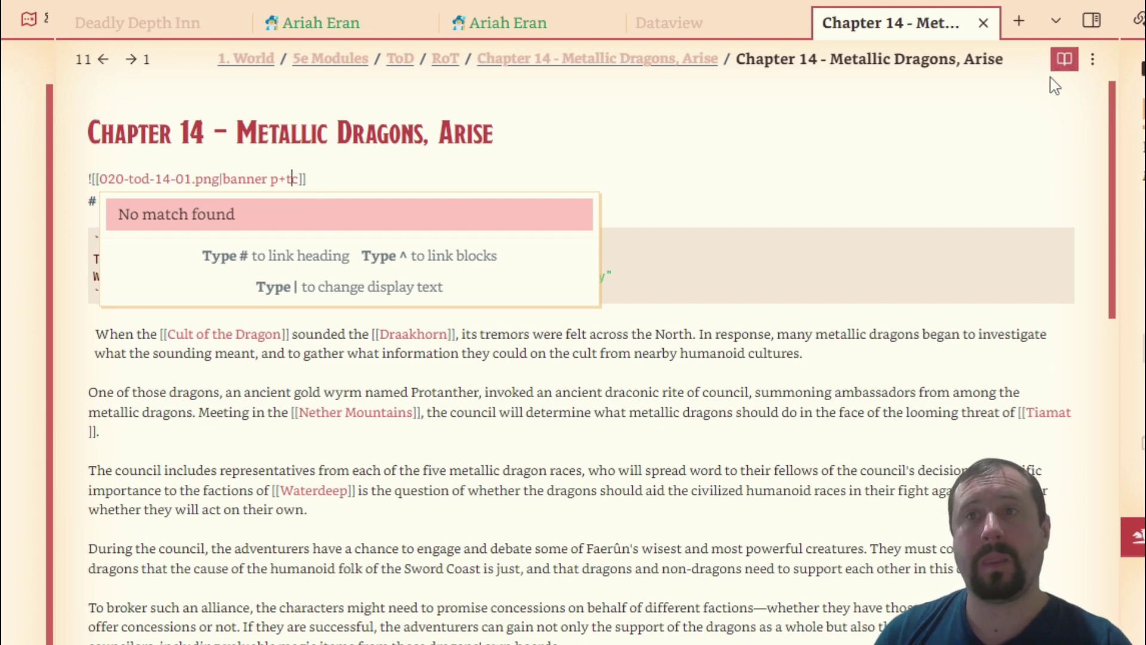
- Preview the Chapter 14 banner in reading view, restore its position option to p+cc, and preview it again
key(Escape)
click(1066, 60)
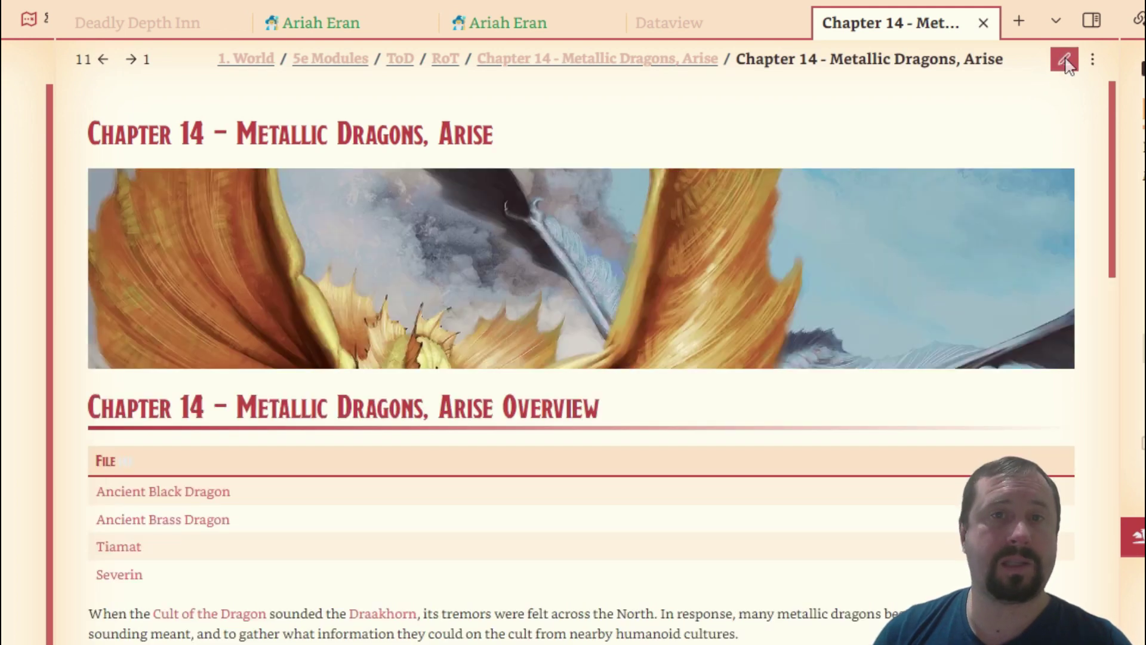
click(1066, 60)
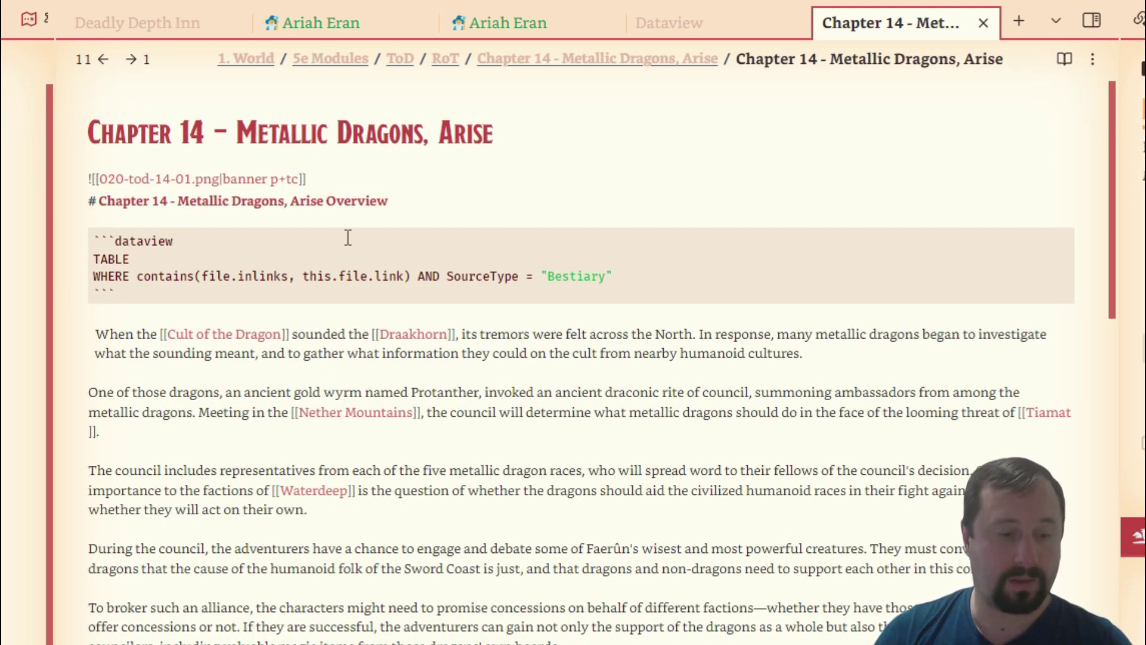
key(BackSpace)
click(1066, 59)
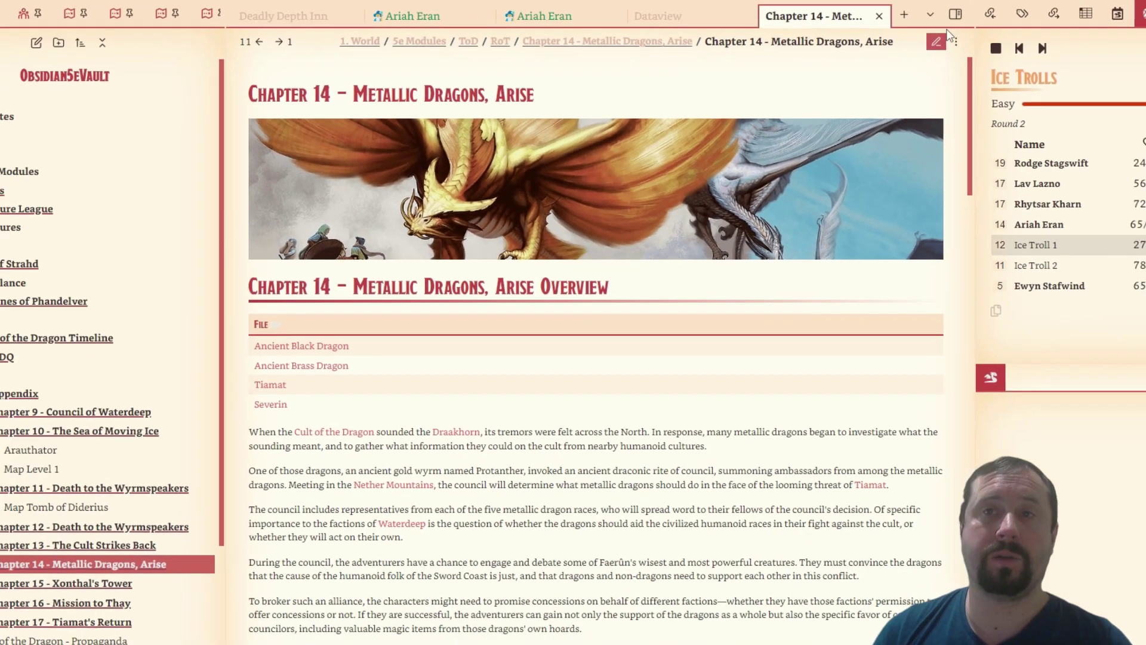
- Copy the Chapter 14 banner embed and create a new note in the 4_Markdown folder under z_Templates
key(ctrl+e)
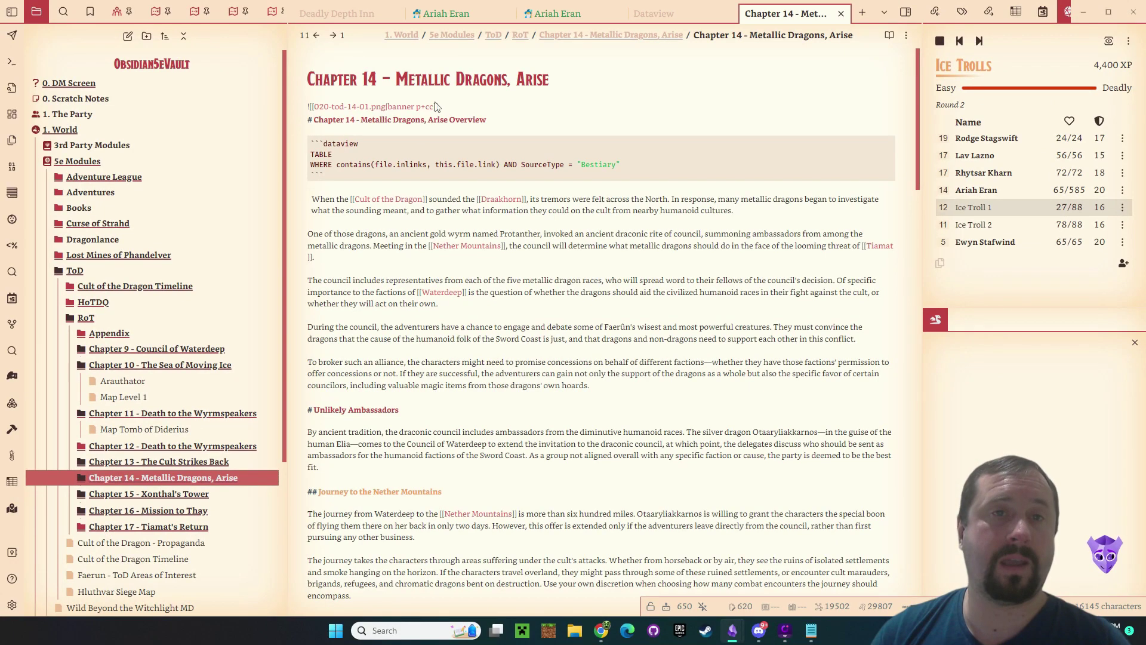
drag(438, 106, 307, 106)
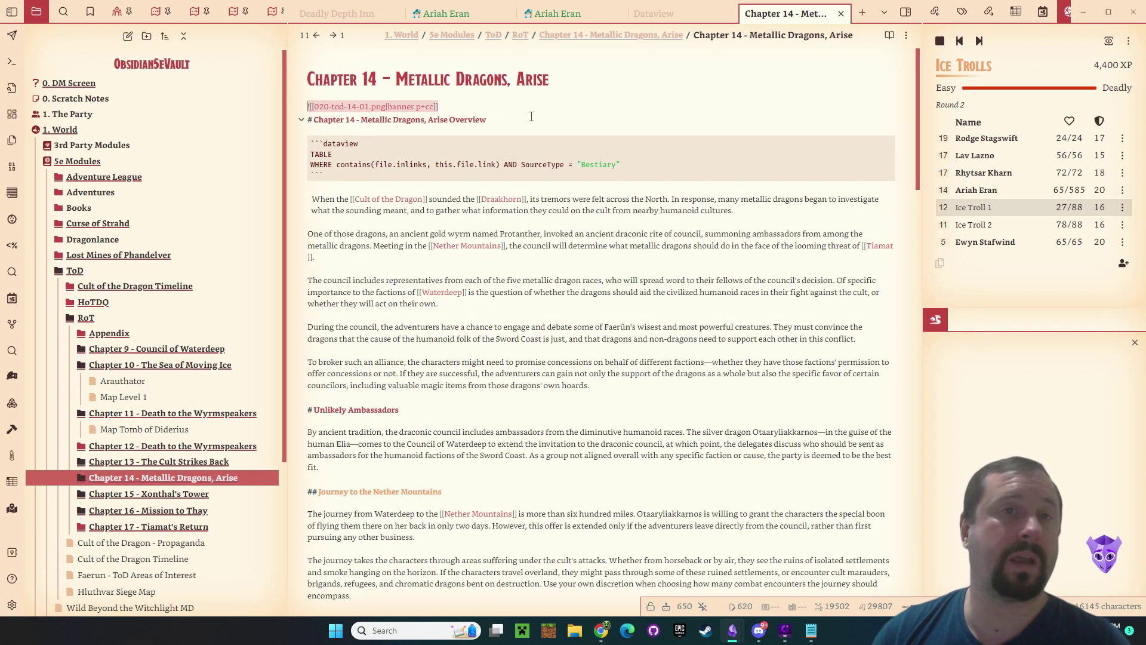
scroll(137, 323, down, 5)
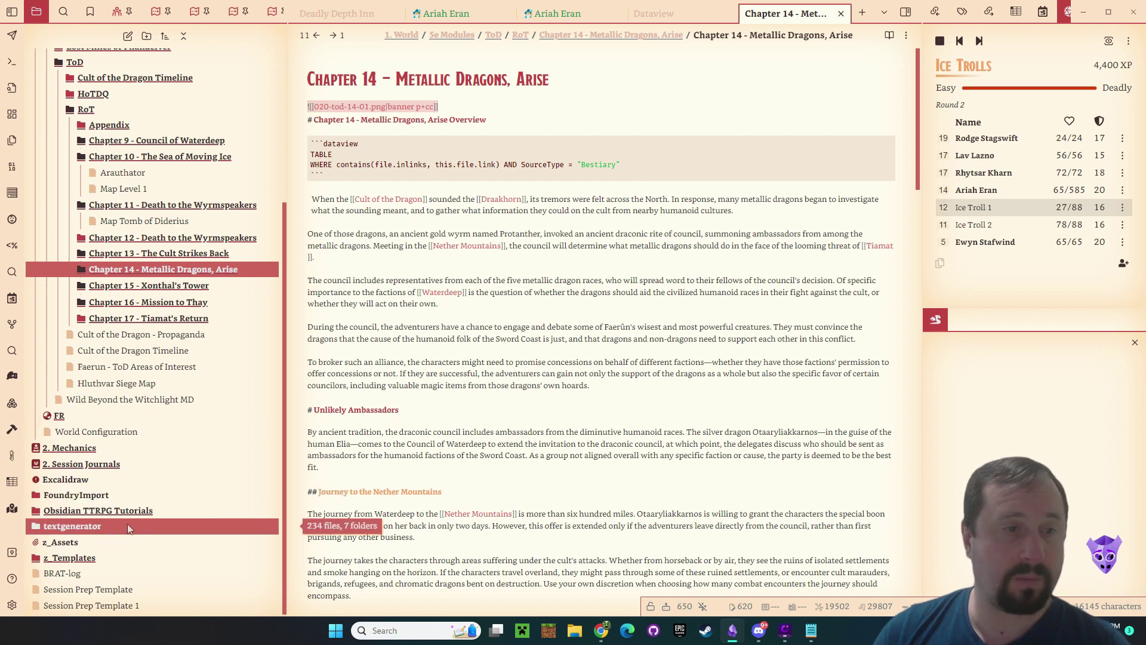
click(71, 557)
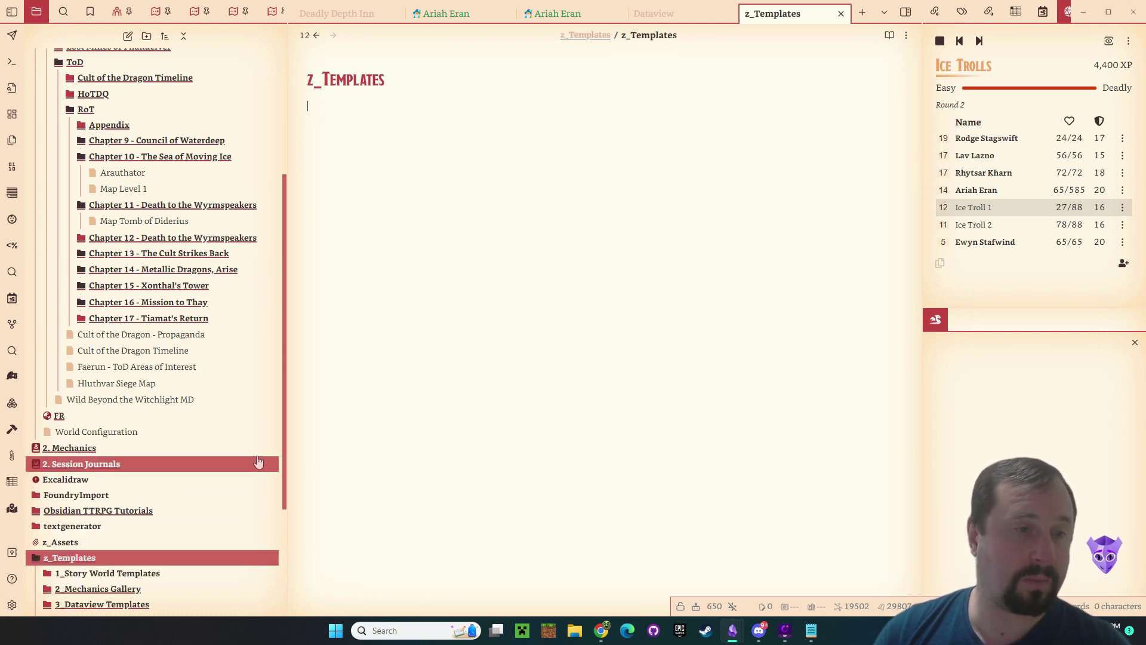
scroll(99, 454, down, 2)
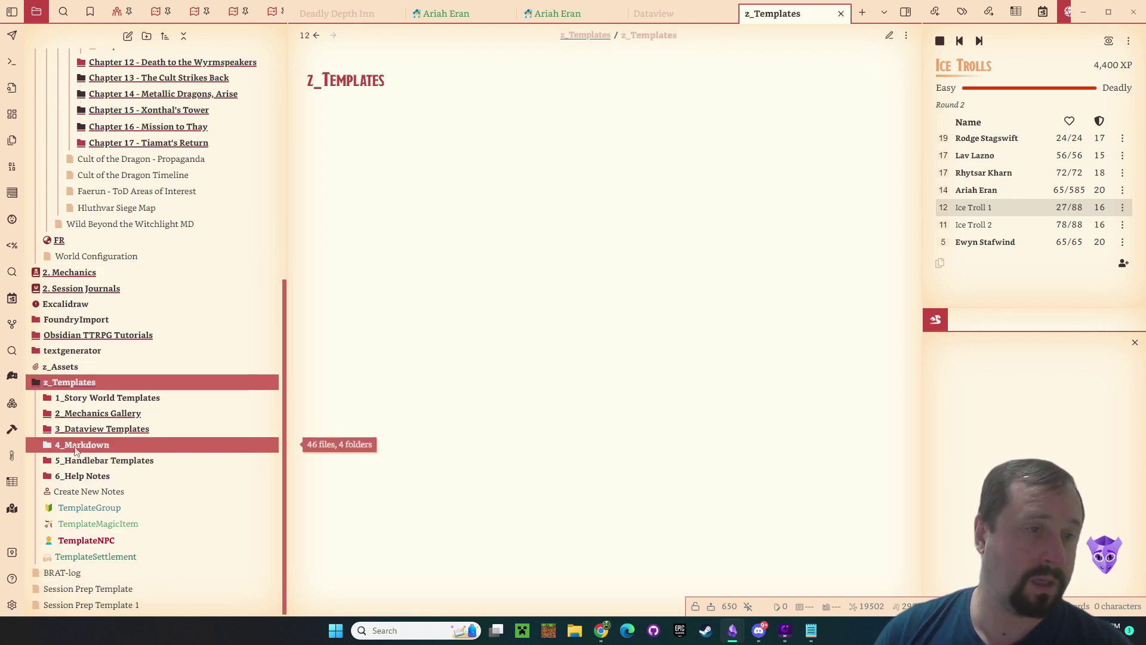
click(53, 451)
right_click(45, 447)
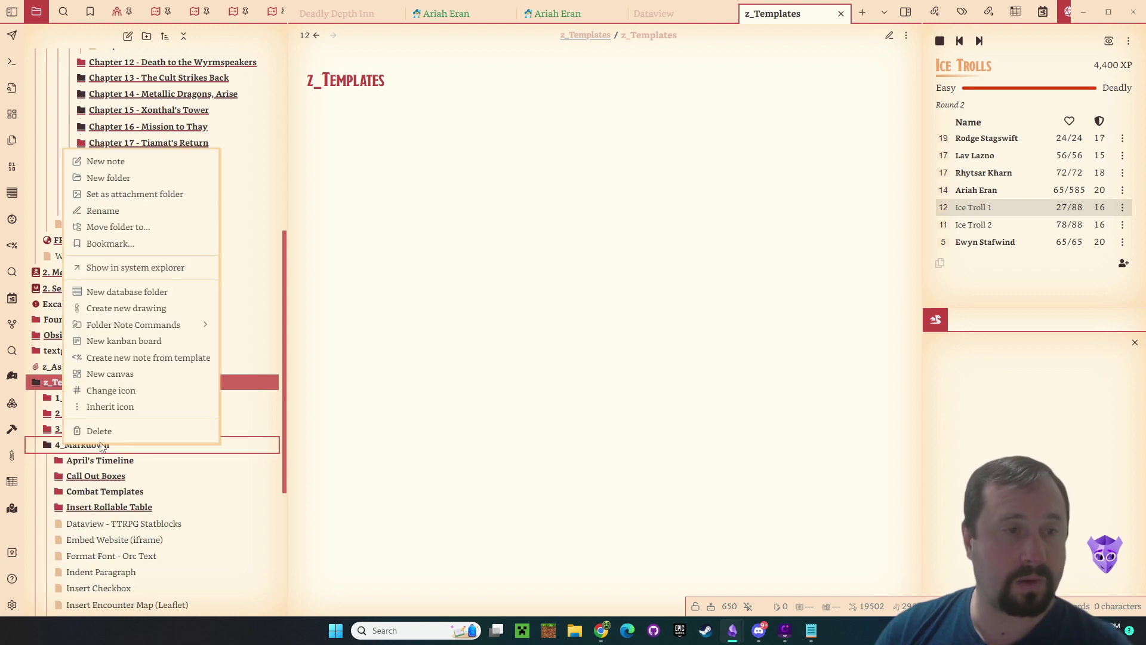
click(134, 157)
key(ctrl+e)
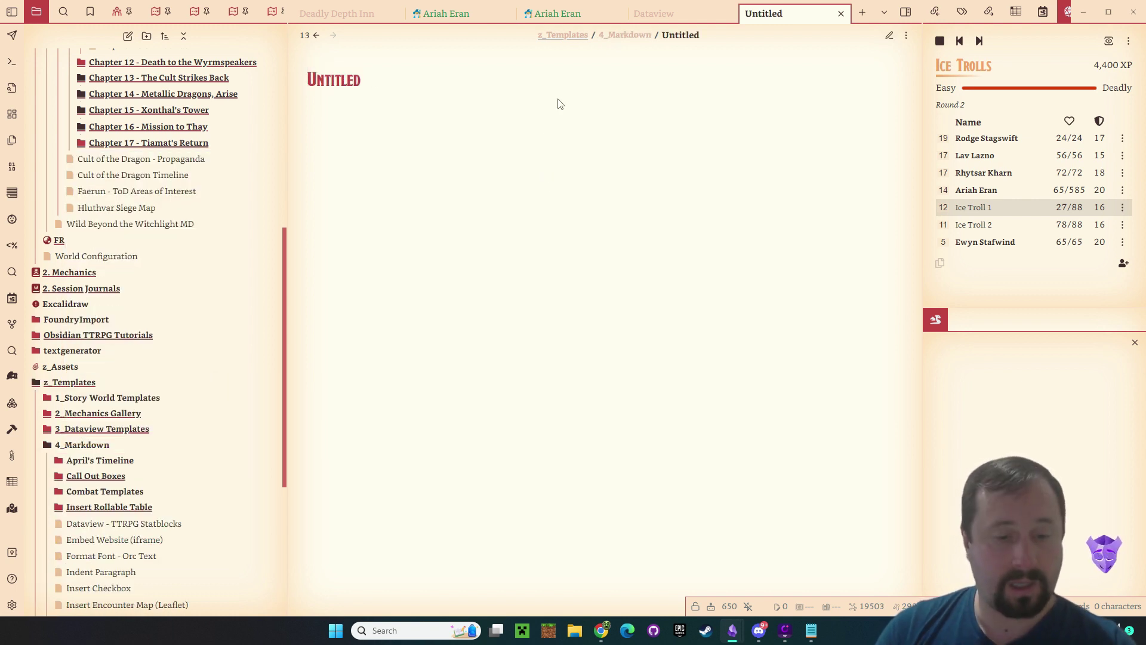
- Title the new template note "Insert Banner (ITS)"
click(399, 85)
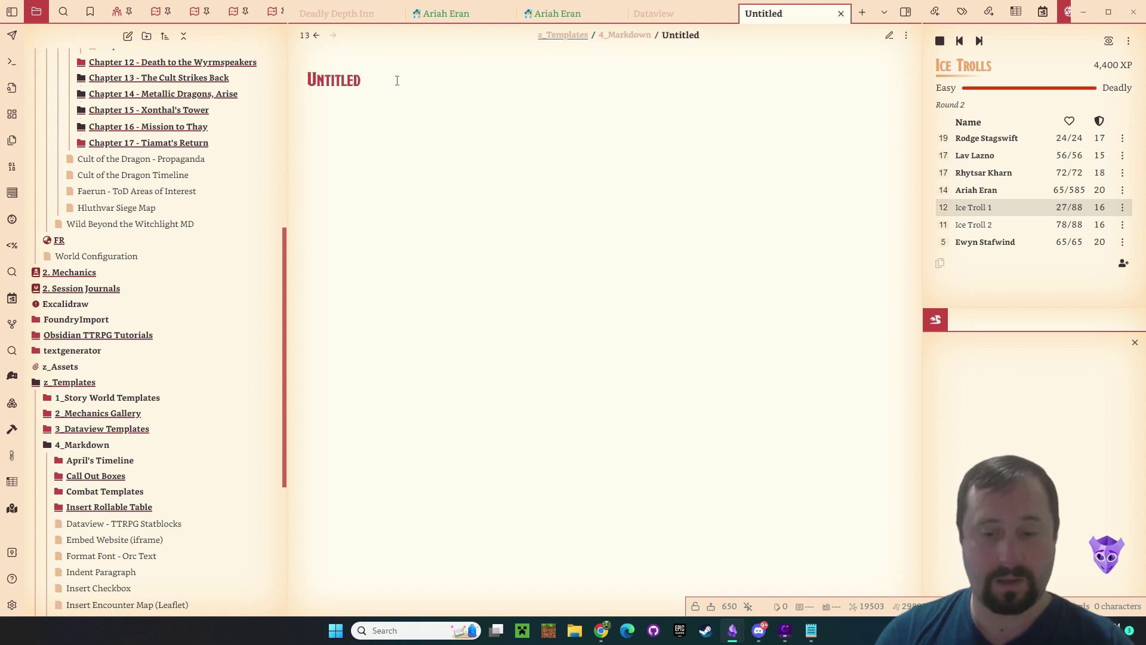
key(ctrl+a)
text(Ins)
key(BackSpace)
key(BackSpace)
key(BackSpace)
text(Ins)
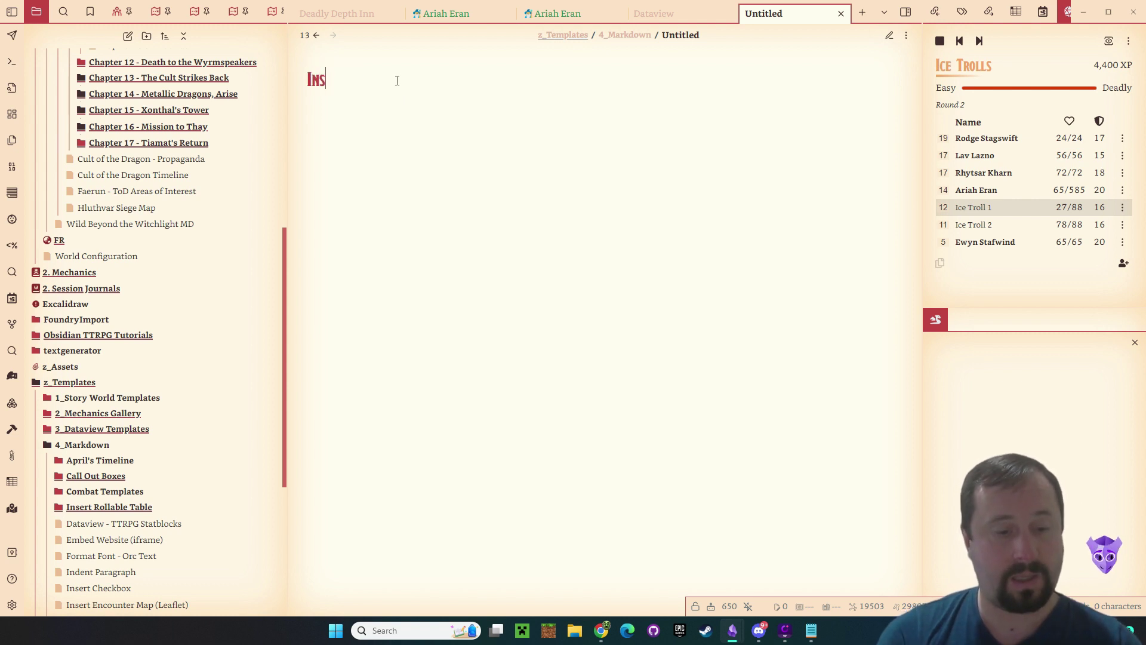
text(ert Banner)
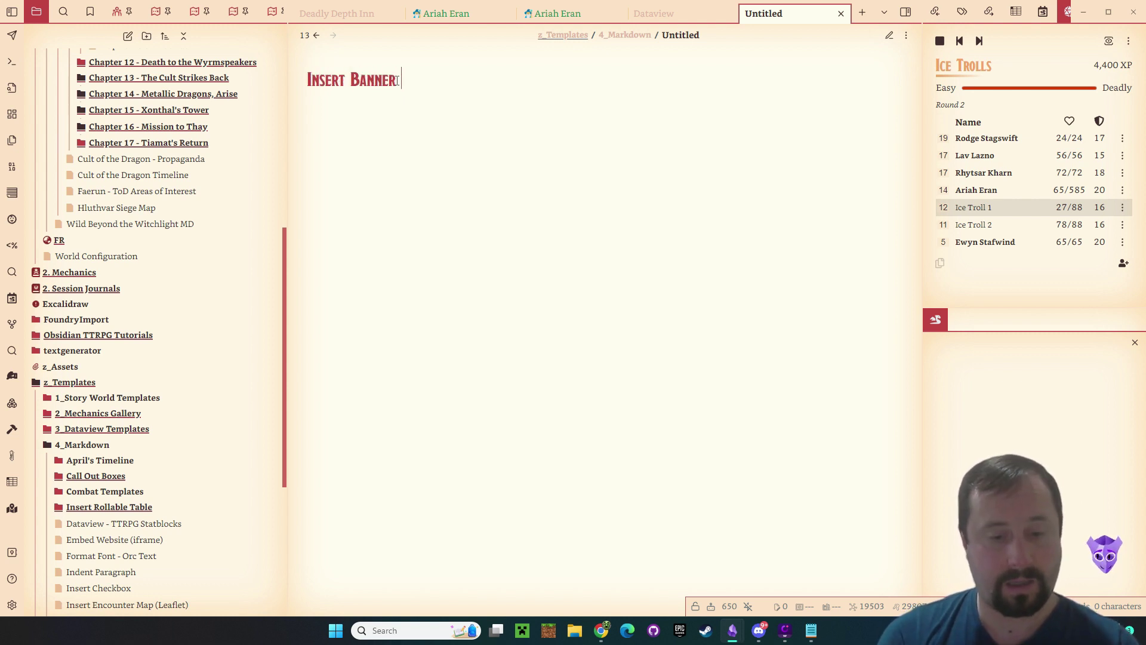
text((ITS)
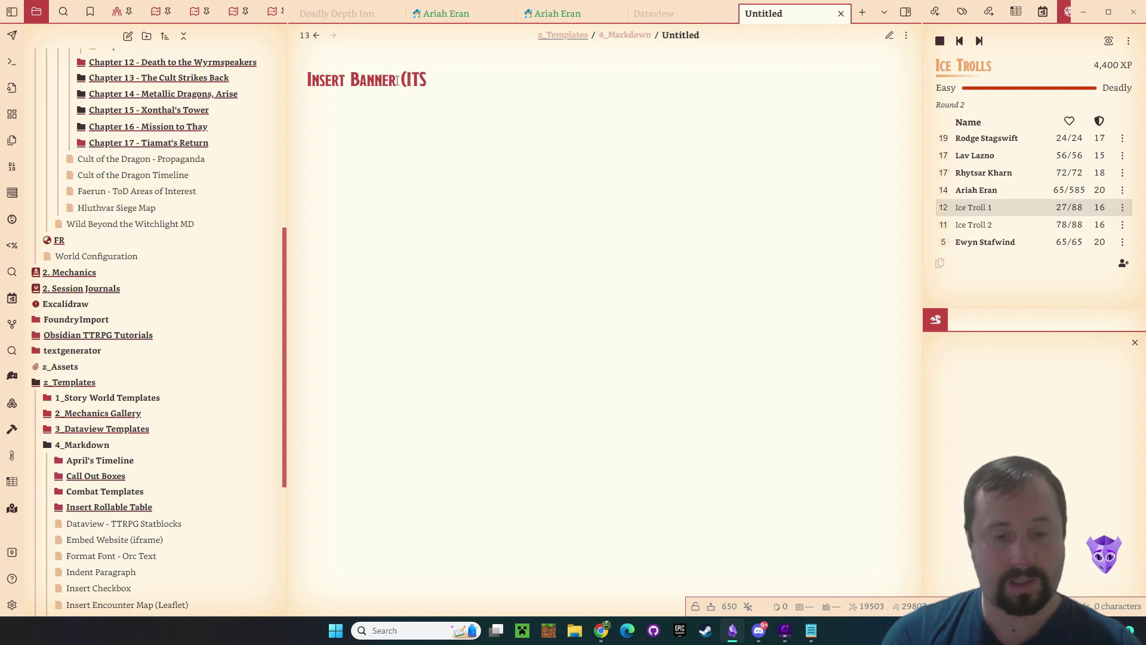
text())
key(Return)
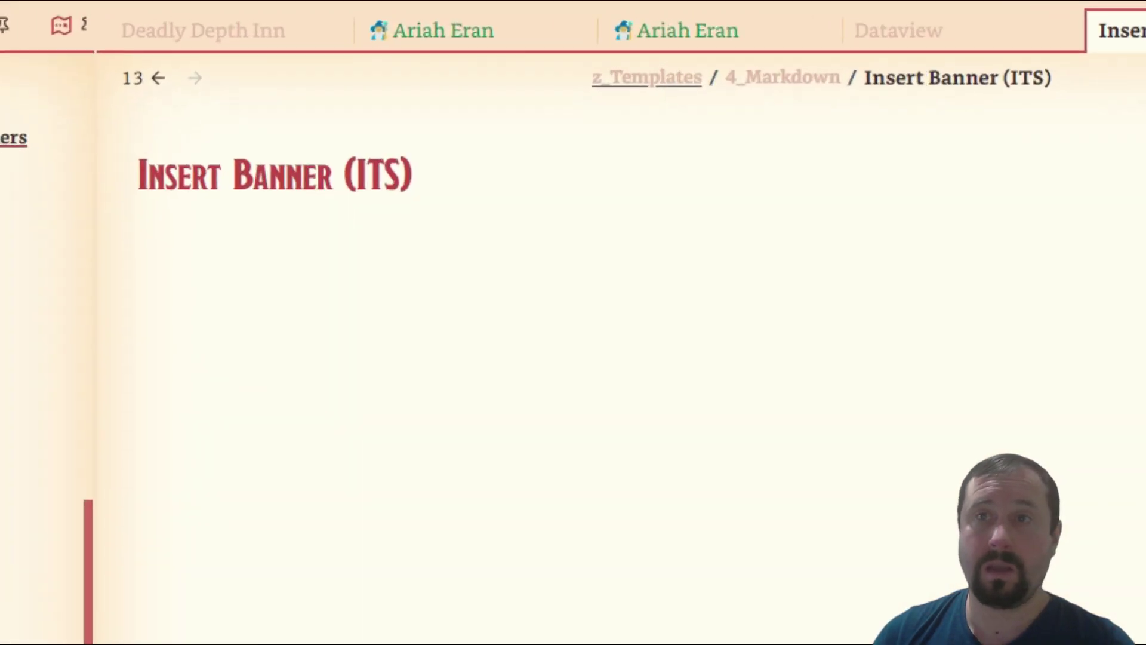
- Paste the embed ![[020-tod-14-01.png|banner p+cc]] into the template note and leave blank lines below it
text(![[020-tod-14-01.png|banner p+cc]])
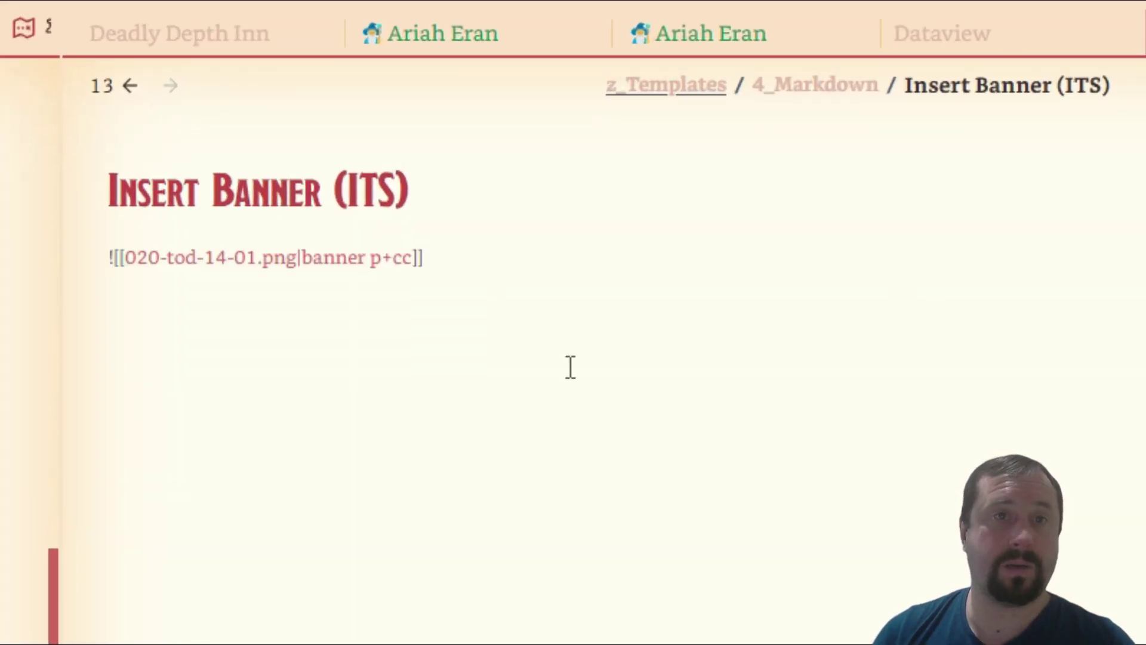
key(Return)
key(Return)
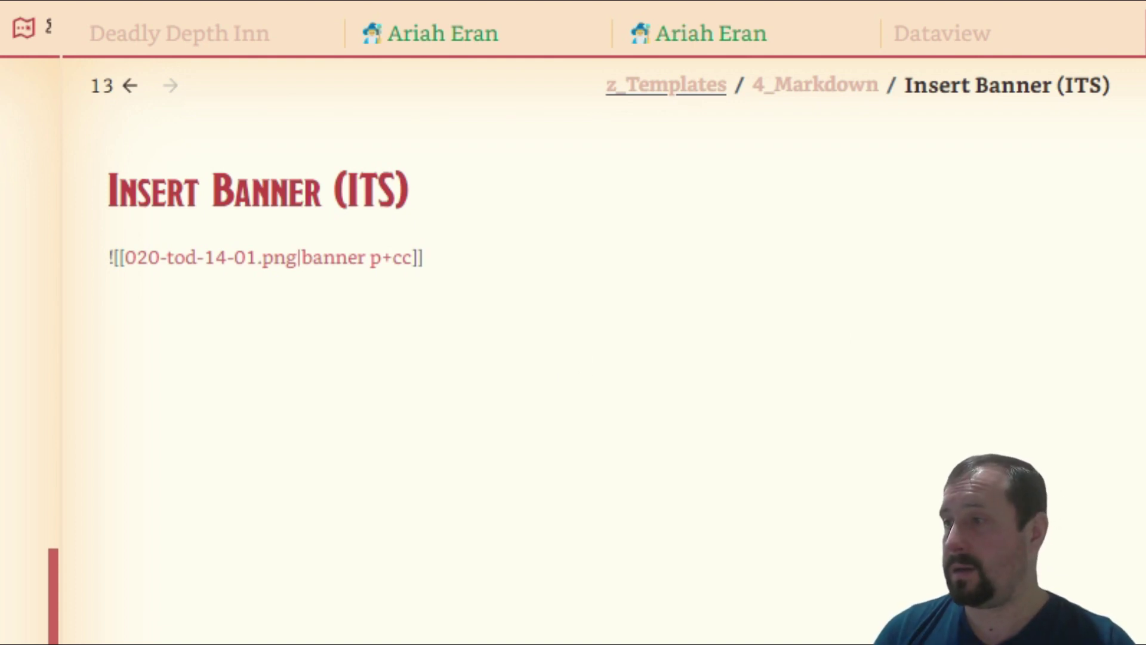
- Duplicate the banner embed below the first one and set the copy's position option to p+tc
drag(460, 263, 70, 260)
key(ctrl+c)
click(173, 307)
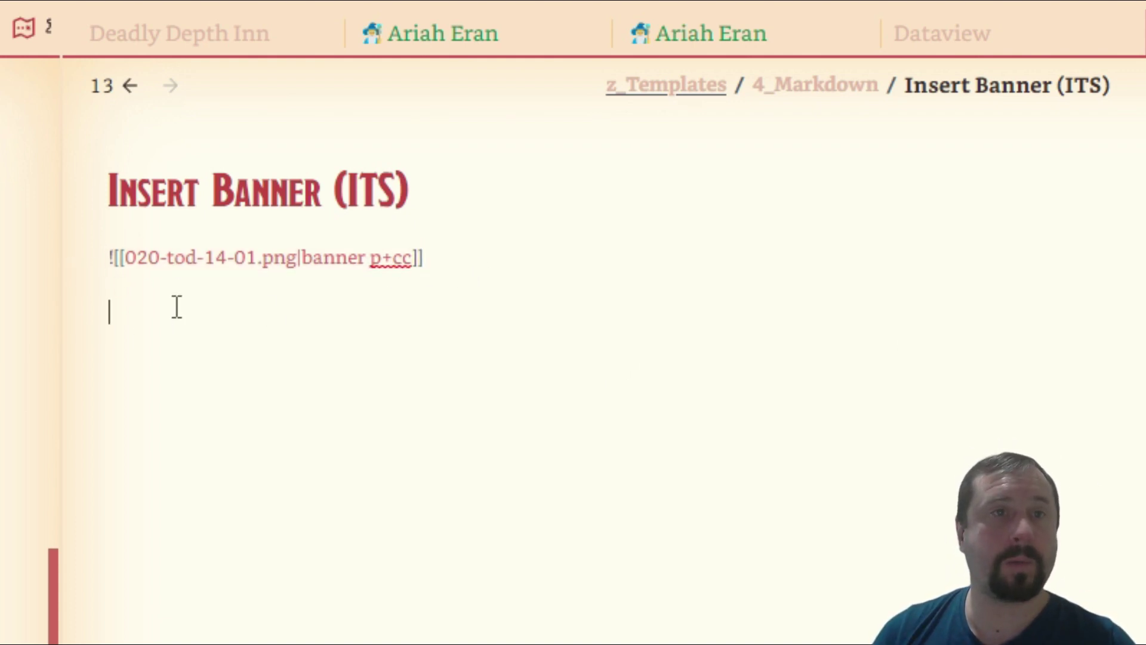
key(ctrl+v)
key(Left)
key(Left)
key(Left)
key(BackSpace)
text(t)
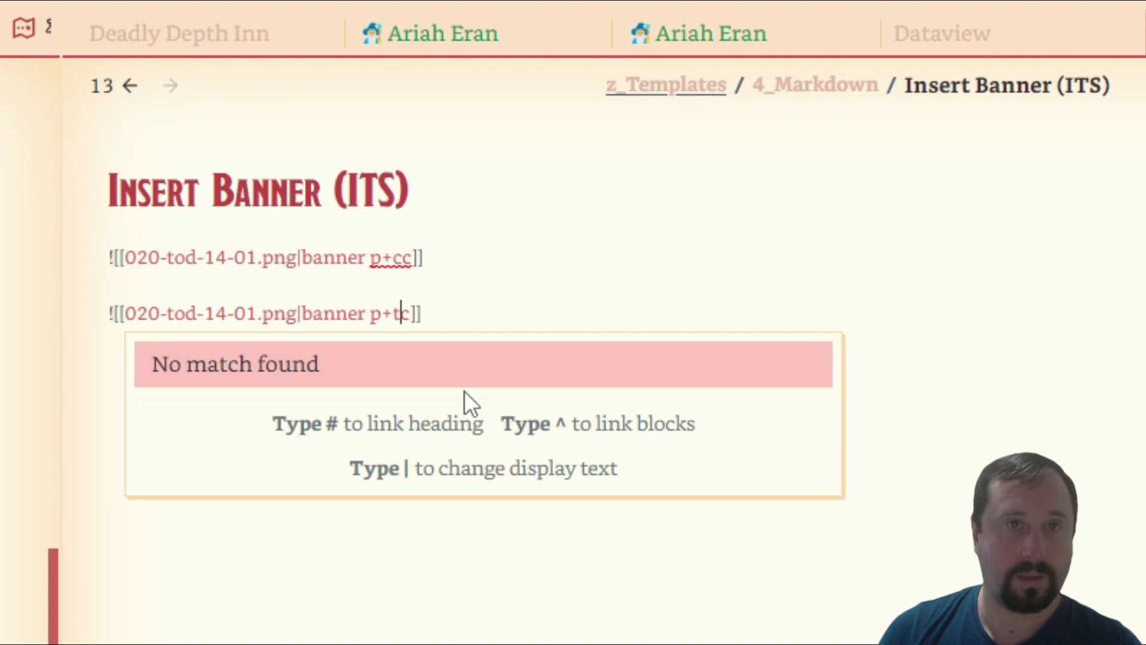
- Preview both template banners in reading view, and return to the source to examine the second embed's image preview
key(Escape)
click(1045, 46)
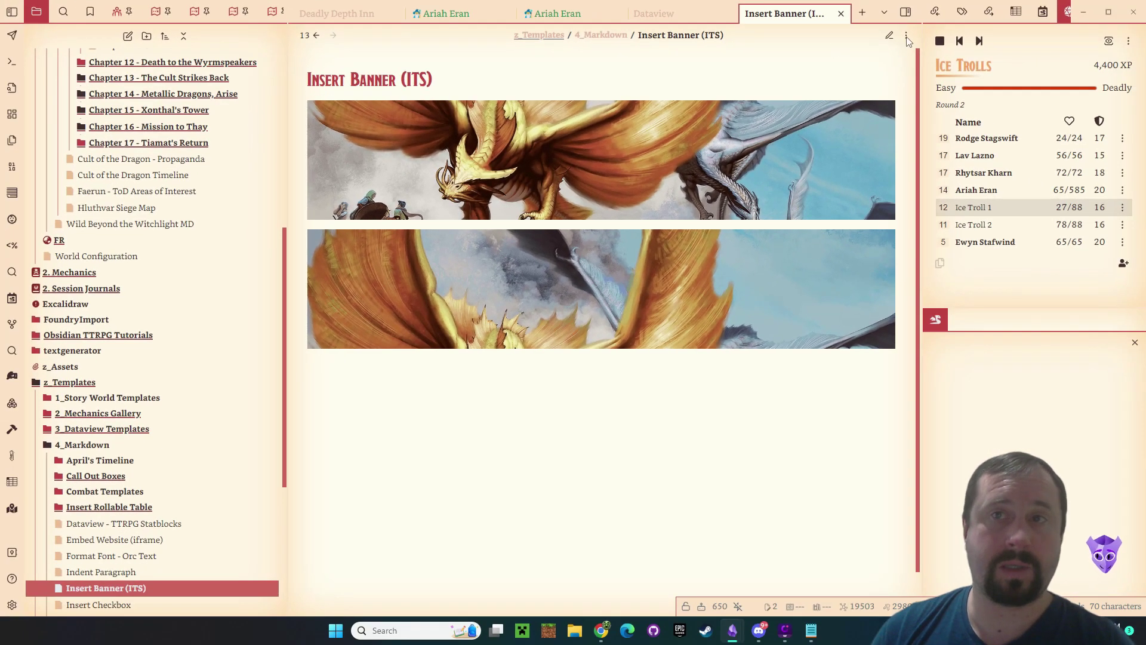
click(890, 36)
mouse_move(382, 134)
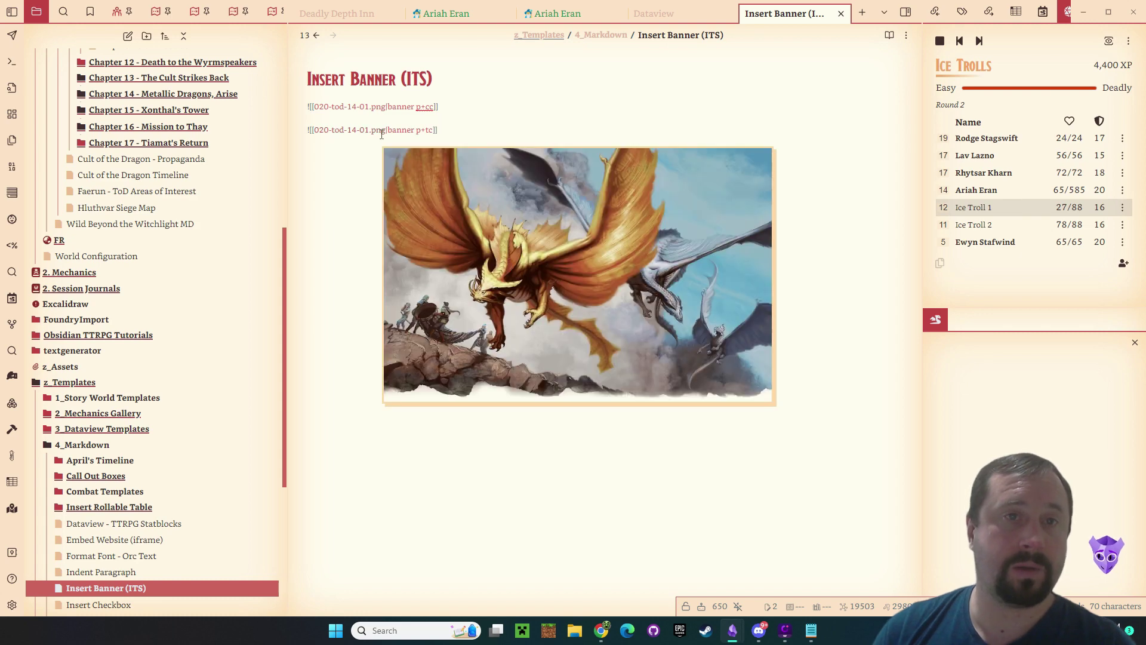
click(489, 113)
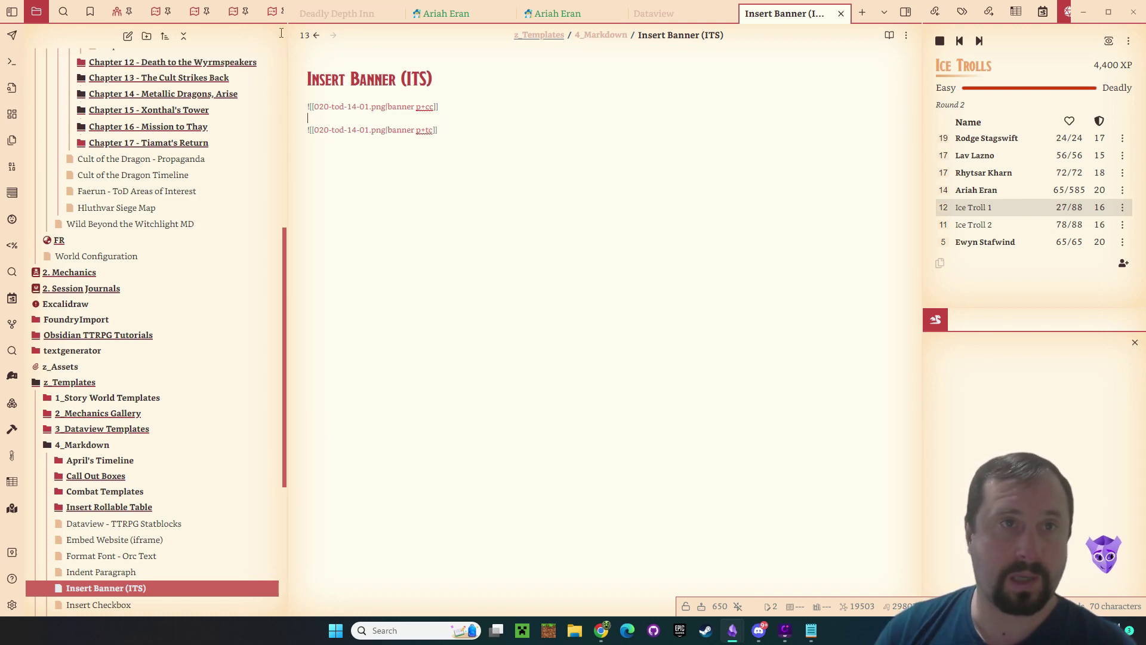
- Return to the Chapter 14 - Metallic Dragons, Arise note from the navigation history and open it for editing
right_click(316, 35)
mouse_move(352, 83)
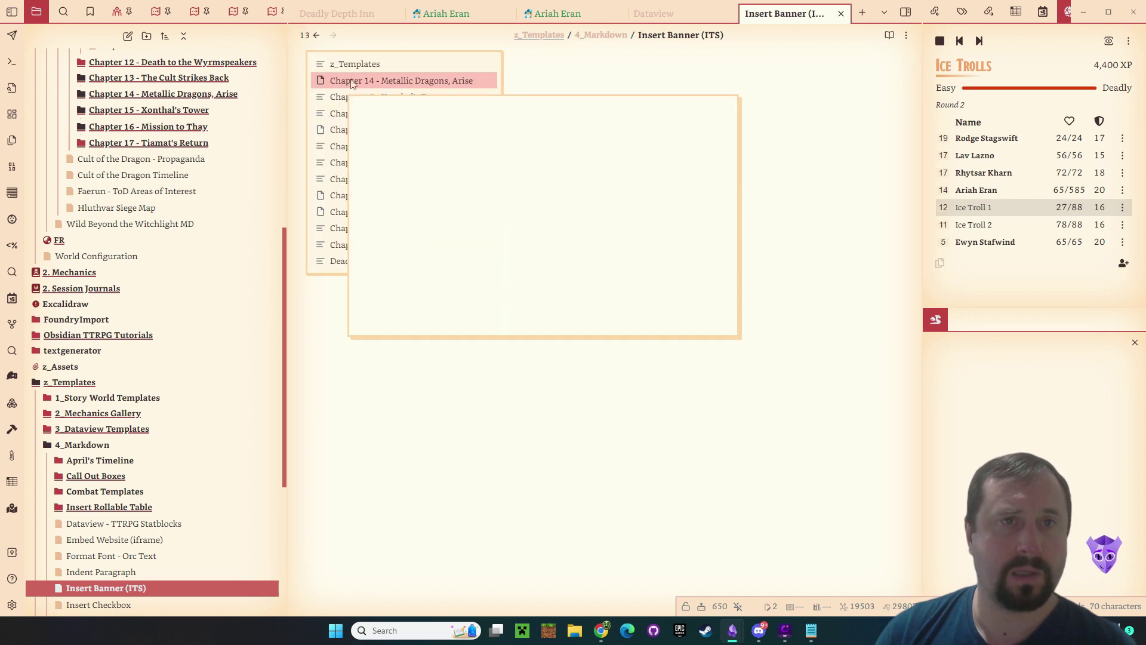
click(472, 80)
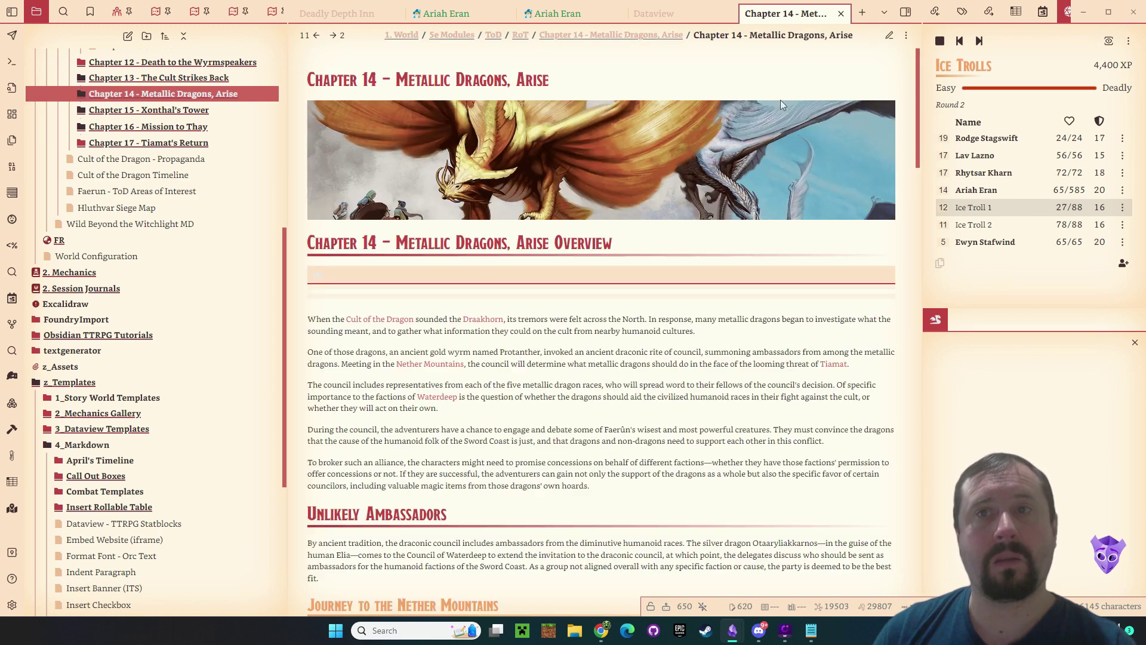
click(889, 35)
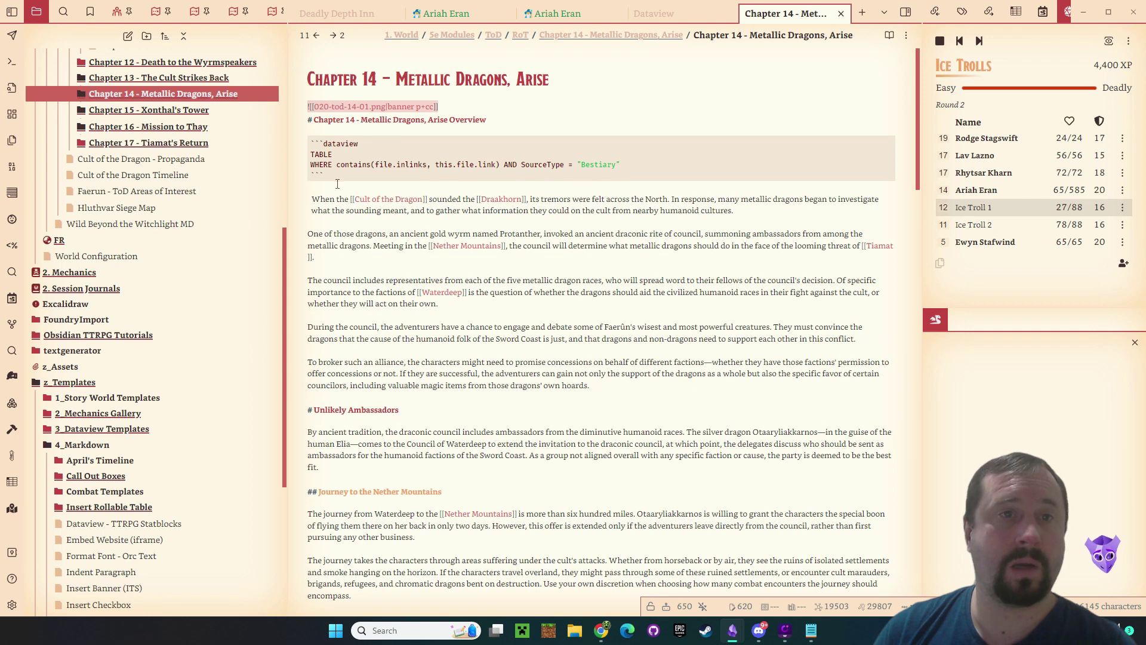
- Insert the Insert Banner (ITS) template below the existing banner embed and preview the note in reading view
click(463, 104)
key(Return)
key(Return)
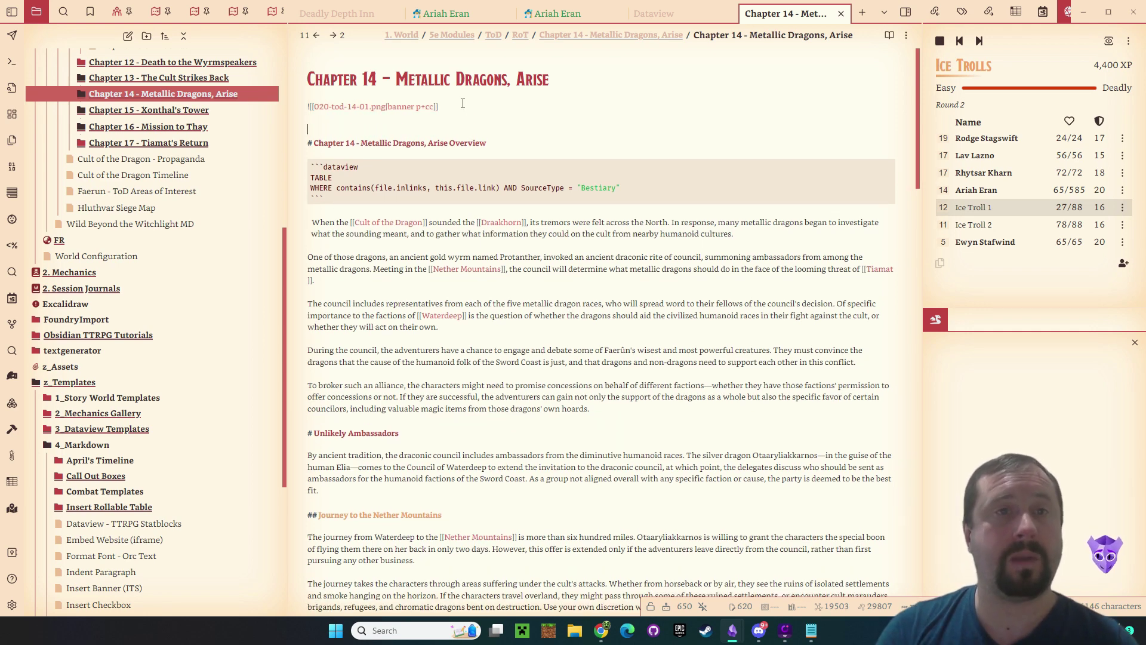
key(alt+e)
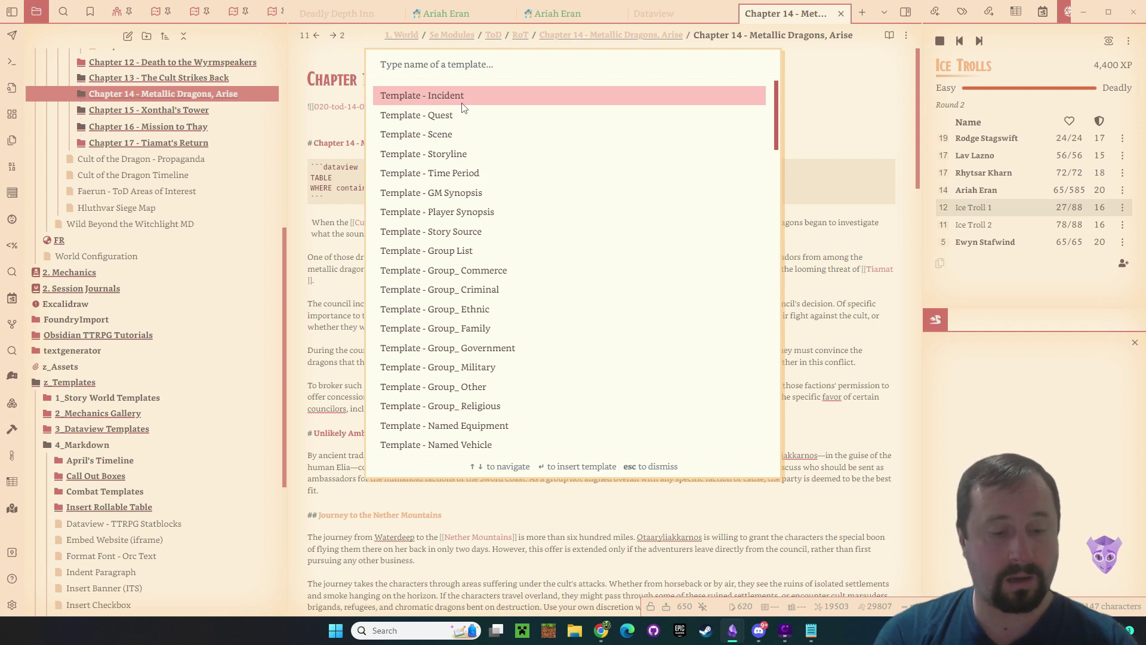
text(insert b)
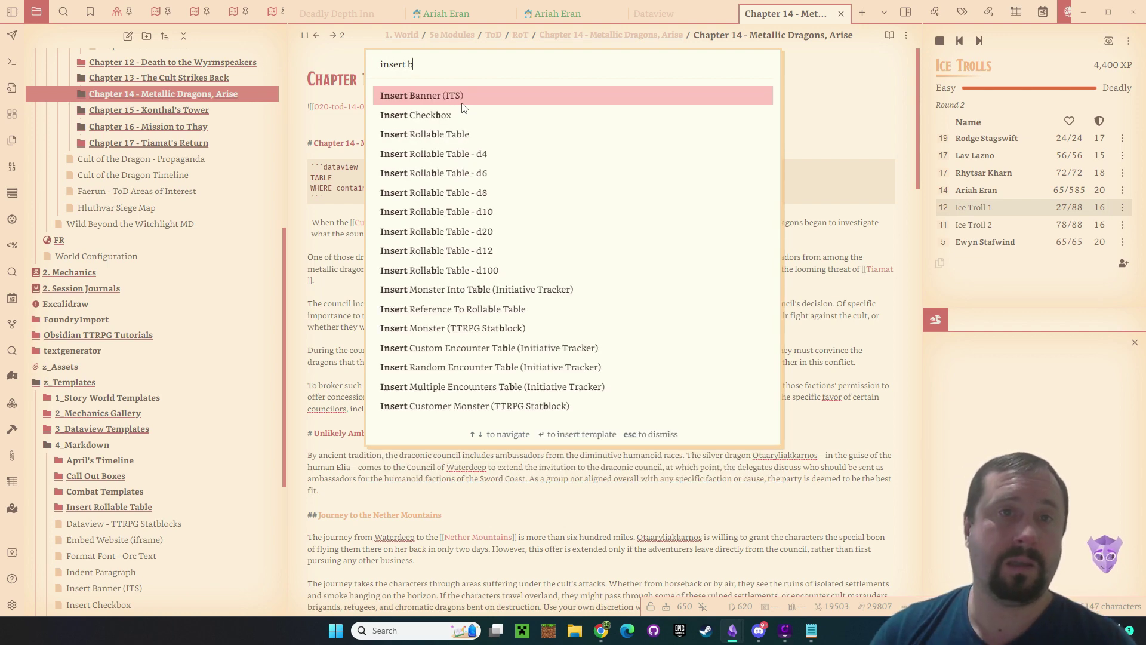
key(Return)
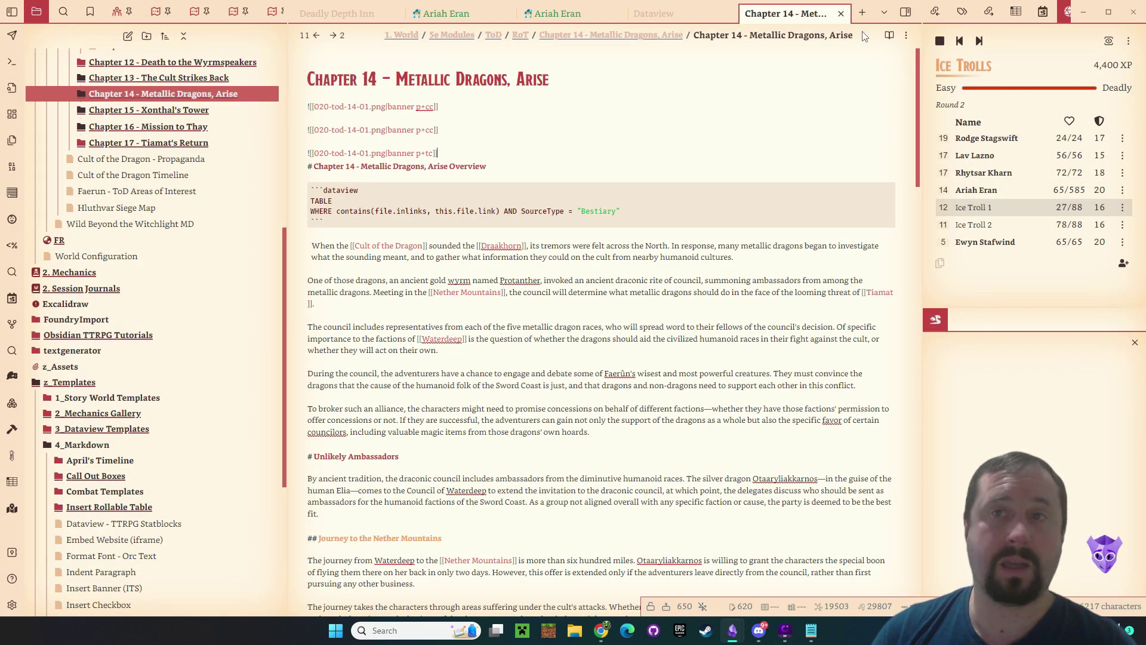
click(890, 36)
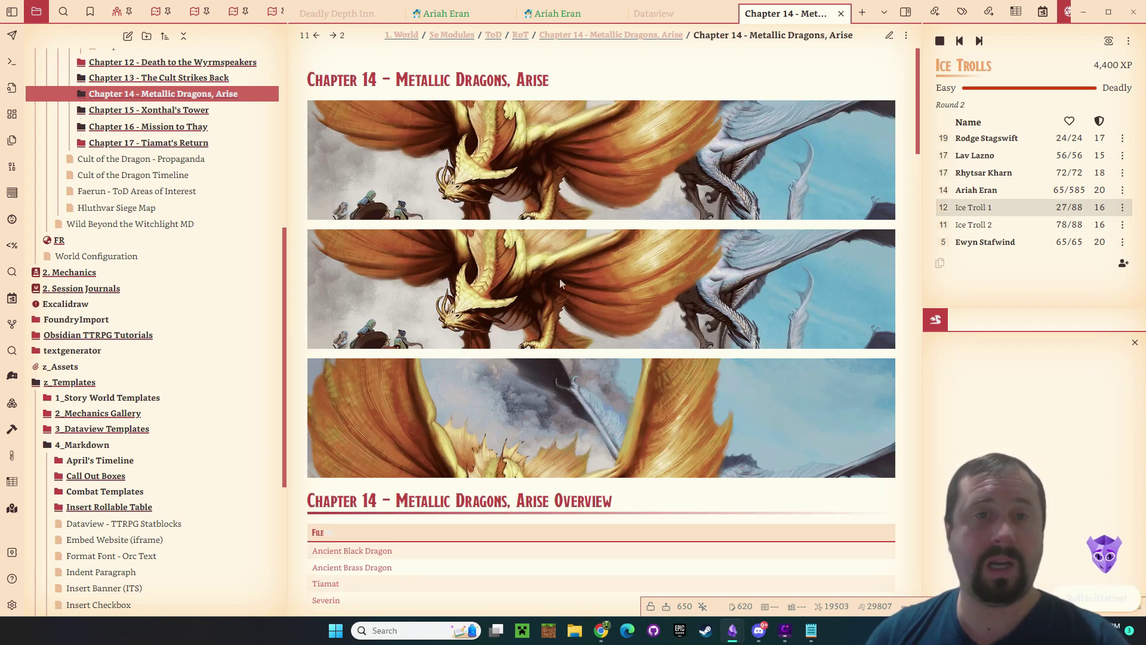
- Replace the image in the second Chapter 14 banner embed with 020-207.png and check its image preview
key(ctrl+e)
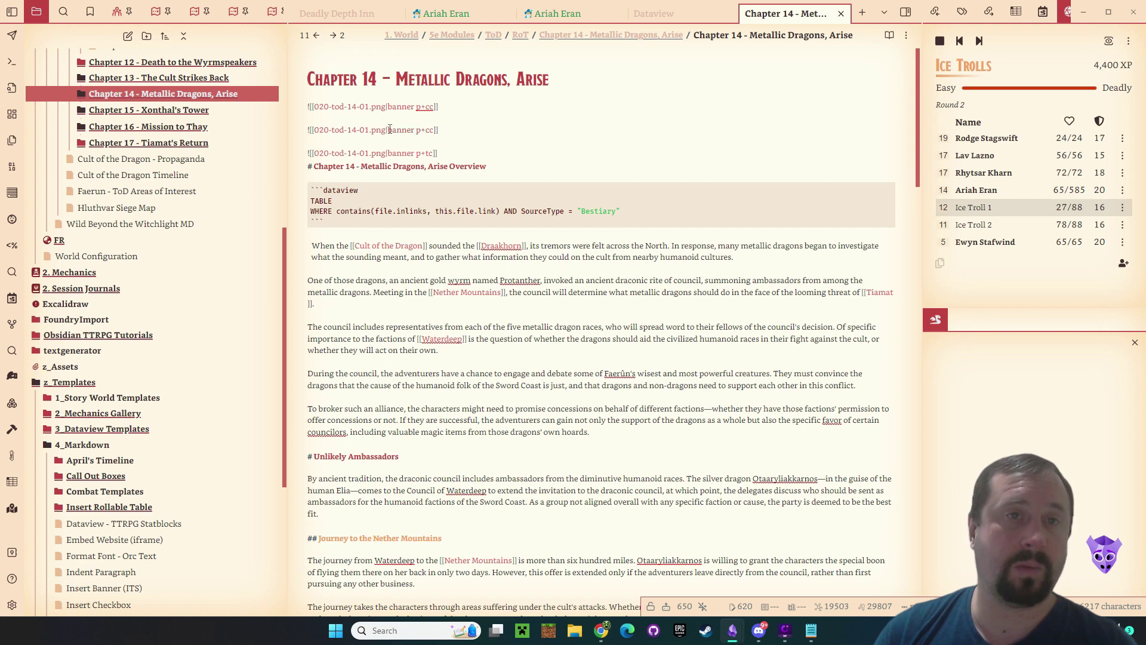
key(shift+Home)
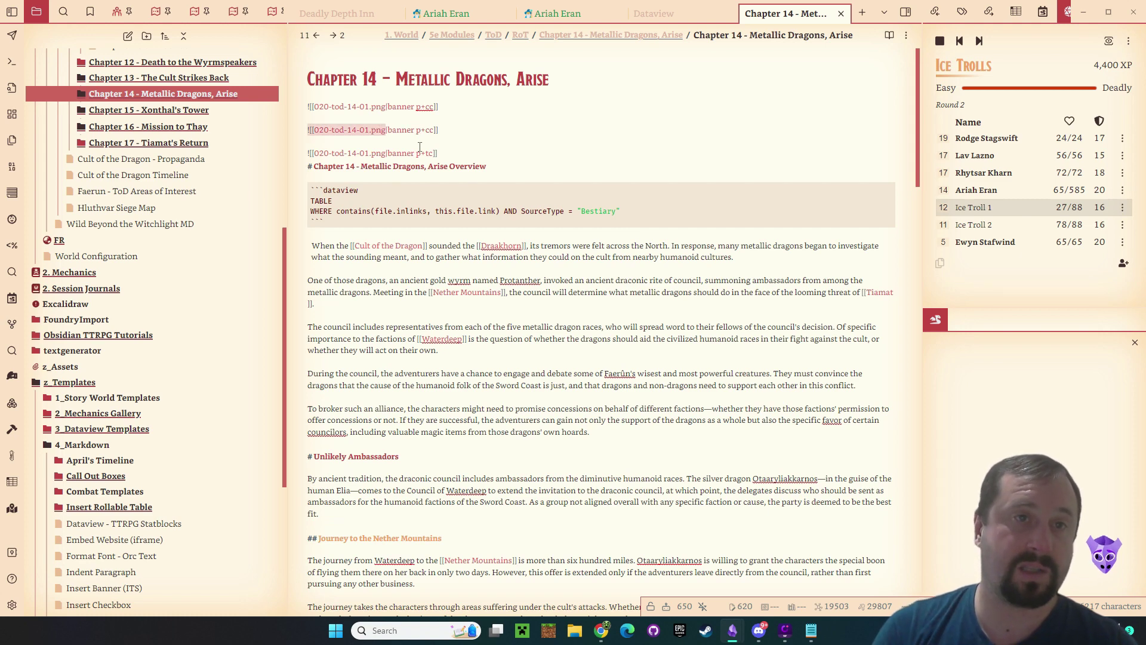
text(020)
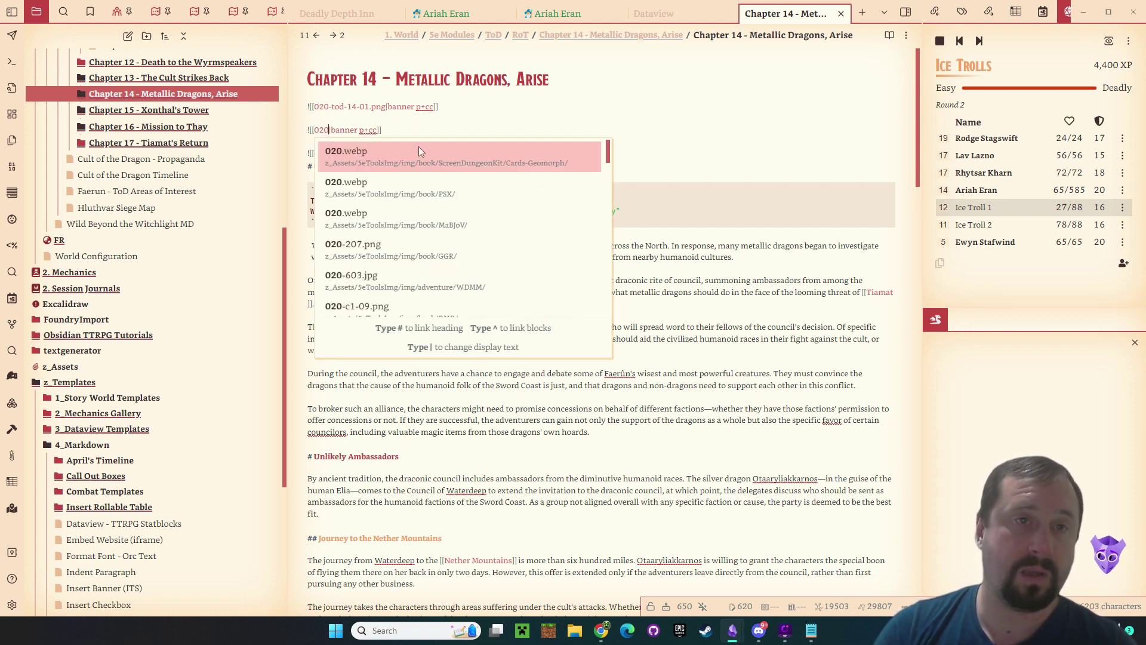
click(418, 251)
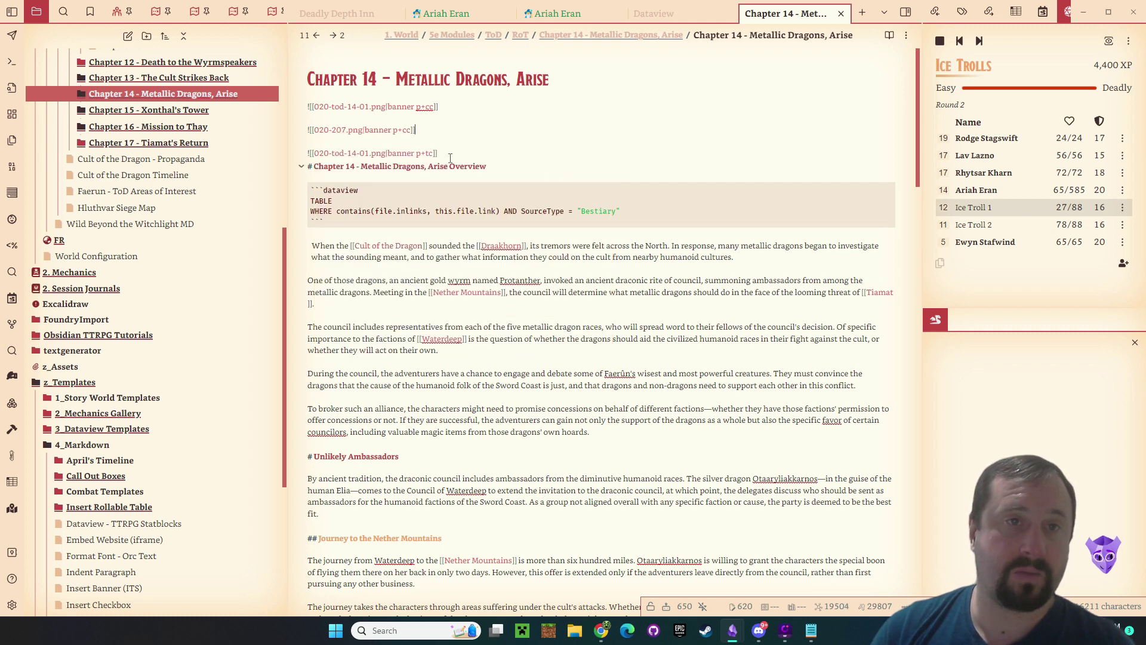
mouse_move(358, 131)
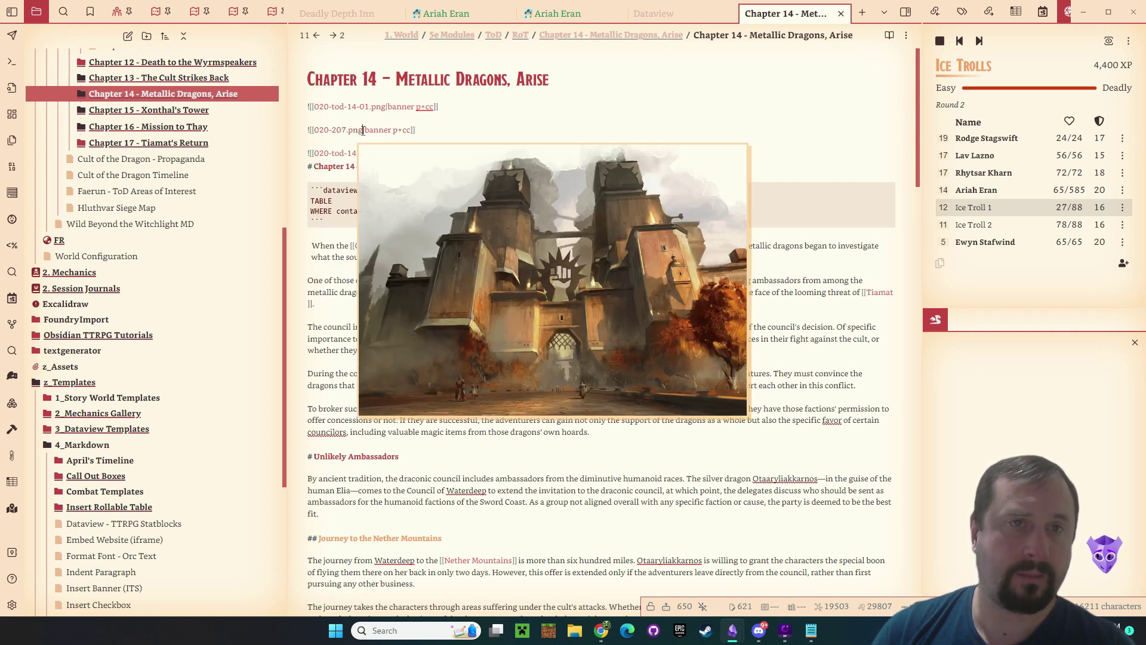
- Replace the image in the third Chapter 14 banner embed with 020-207.png, copied from the second embed
drag(362, 130, 315, 132)
key(ctrl+c)
mouse_move(375, 152)
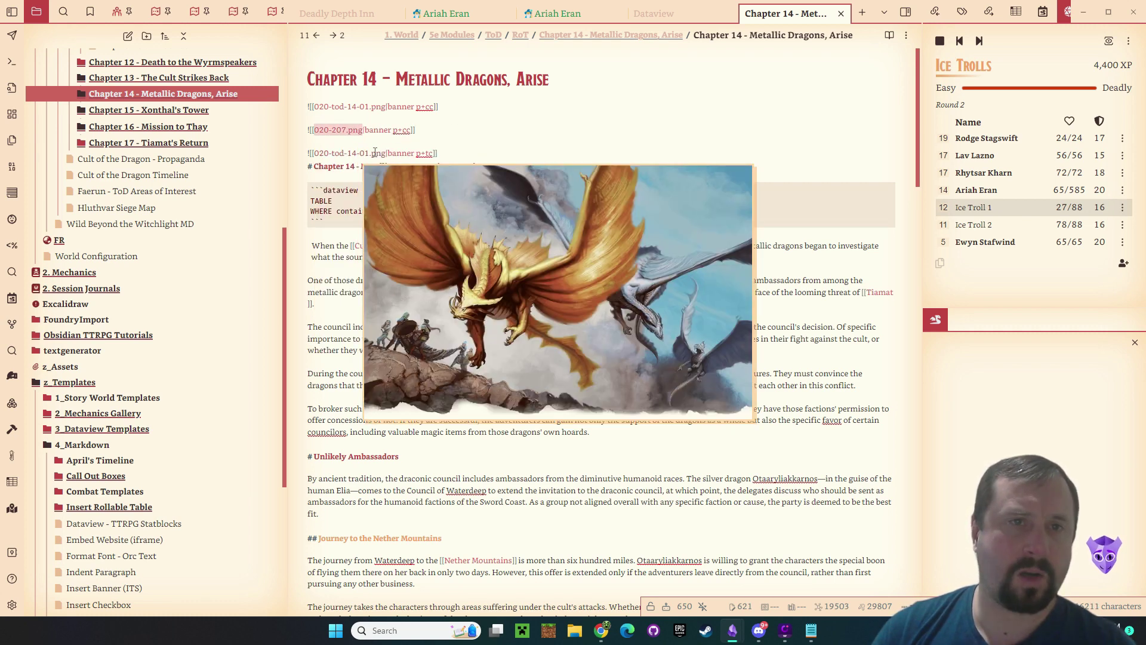
drag(384, 154, 318, 152)
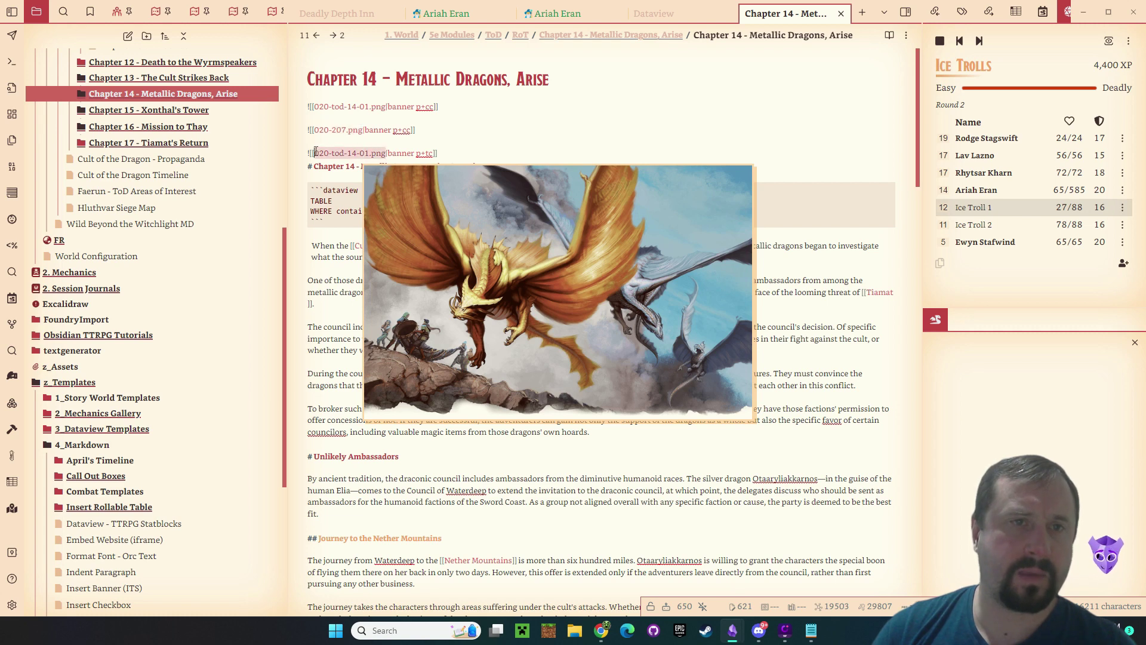
key(ctrl+v)
- Delete the 020-tod-14-01.png banner embed, preview the two remaining banners in reading view, and return to the source
key(shift+Home)
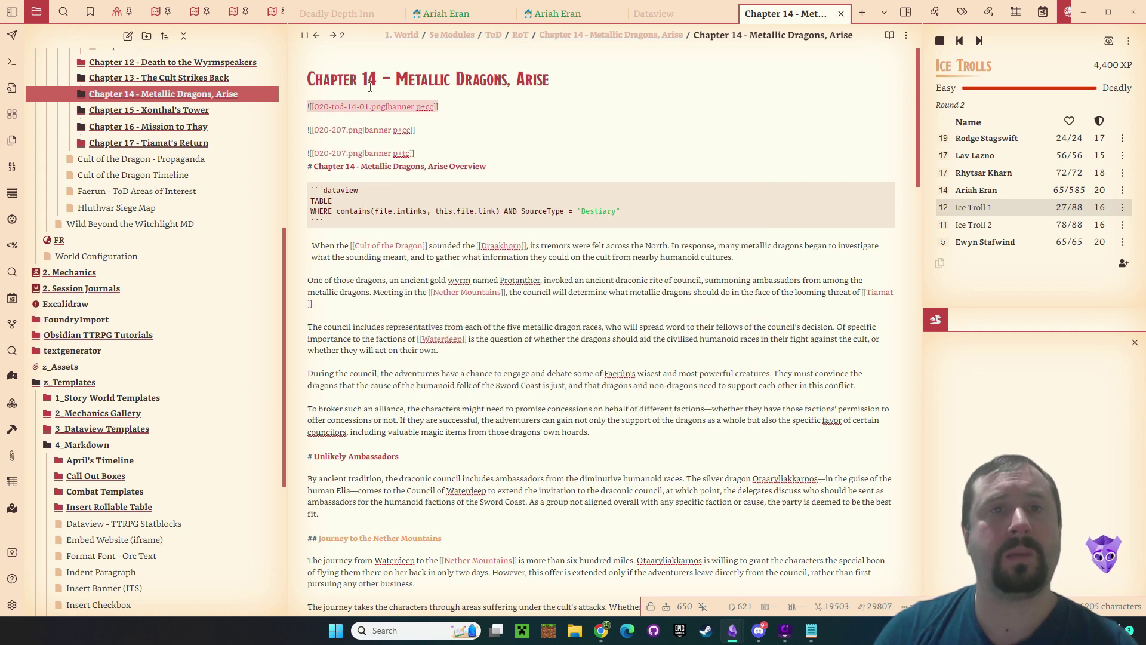
key(Delete)
key(Delete)
click(890, 35)
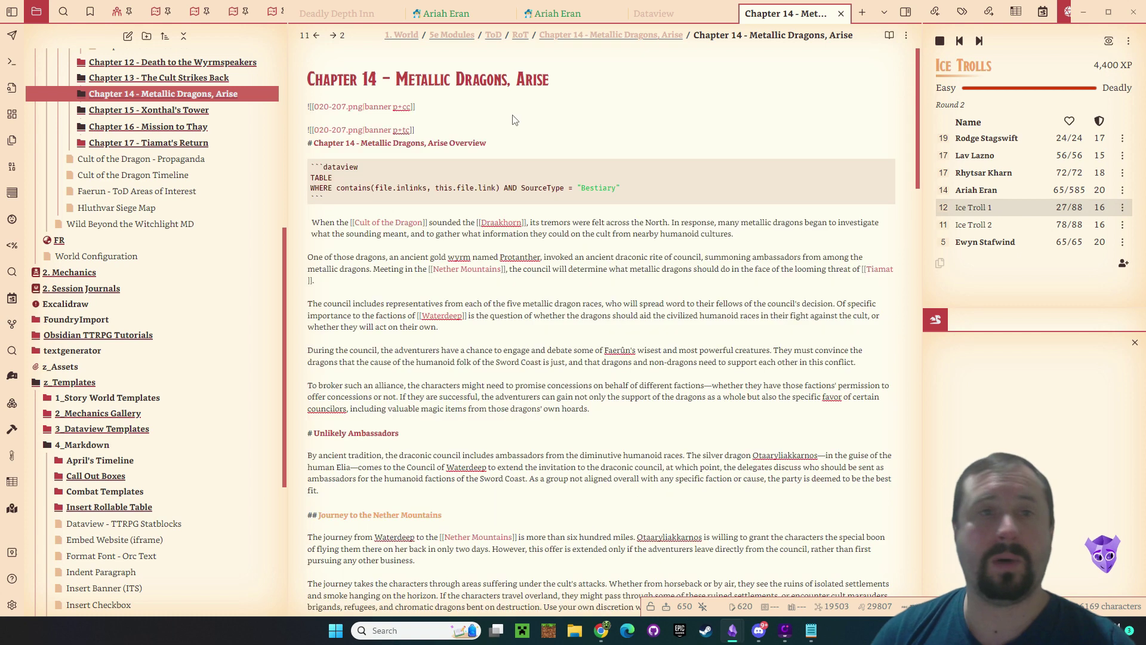
click(890, 34)
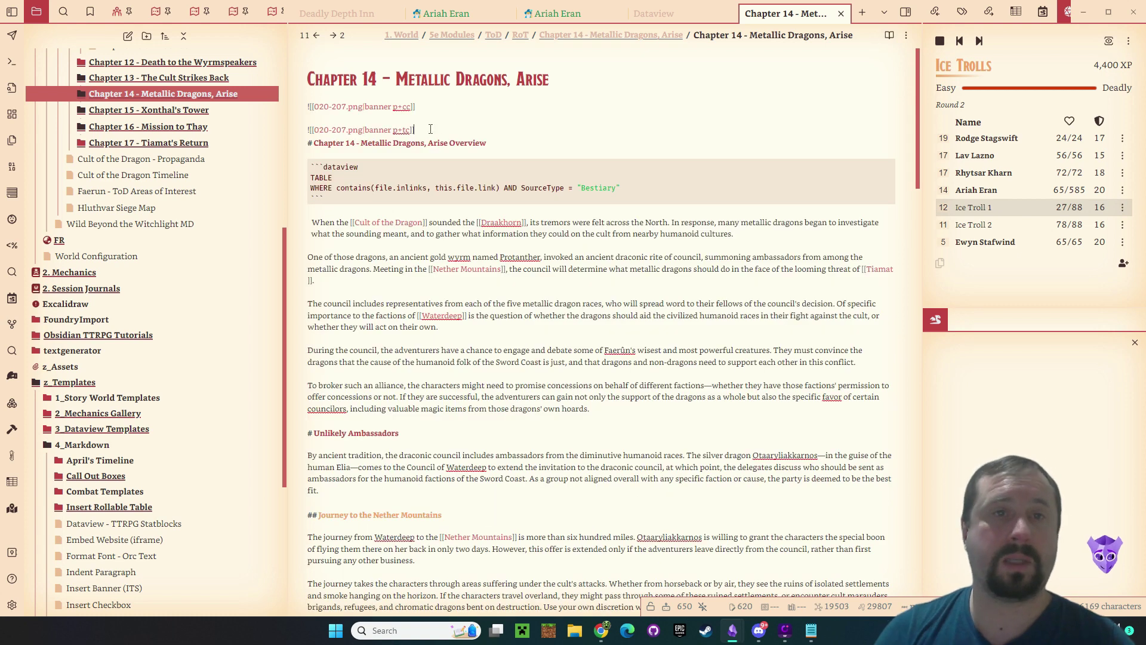
- Delete the 020-207.png banner p+tc embed and preview the note with the single p+cc banner
key(shift+Home)
key(BackSpace)
key(BackSpace)
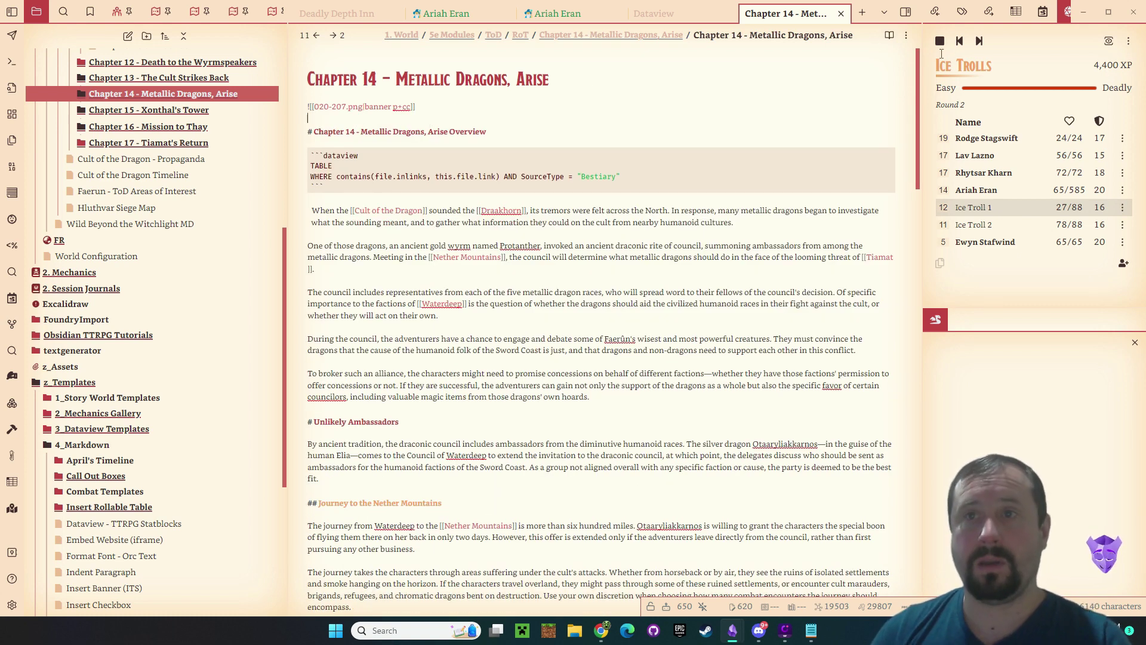
click(890, 34)
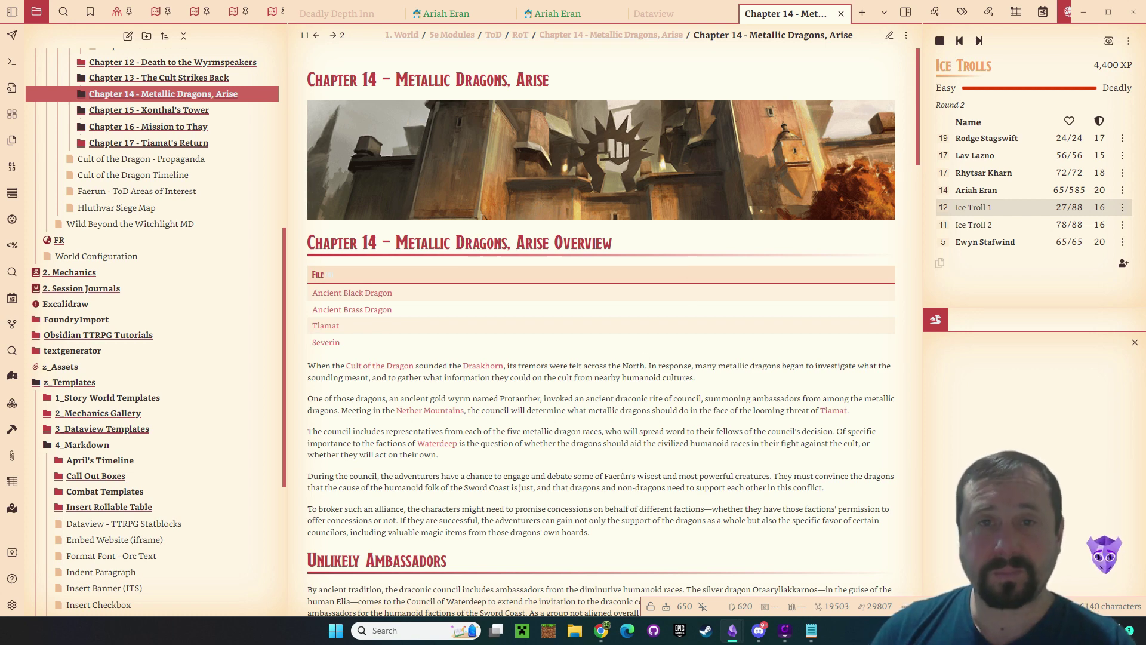
click(586, 98)
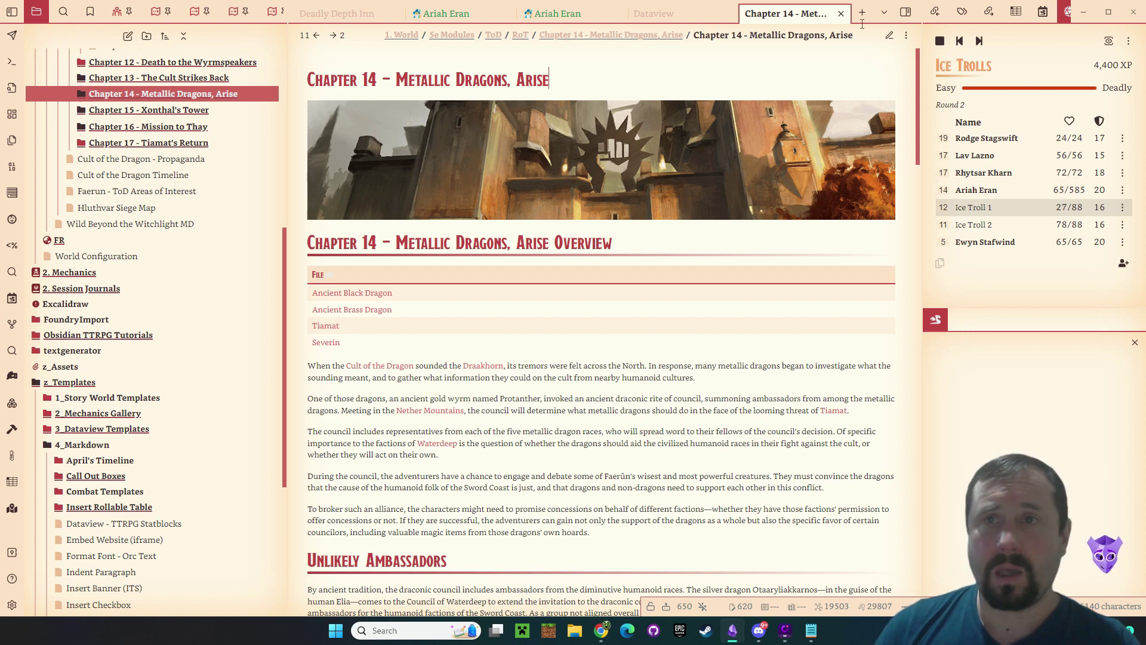
- Undo the banner deletions, remove both 020-207.png embeds instead, and preview the note with the 020-tod-14-01.png banner
click(890, 36)
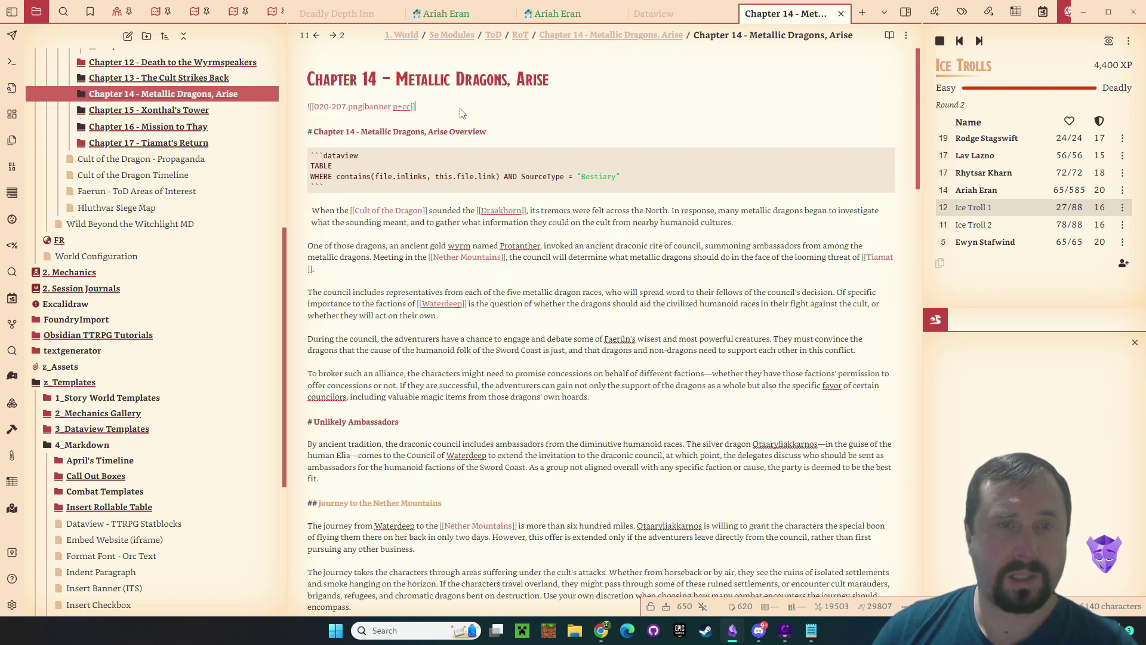
key(ctrl+z)
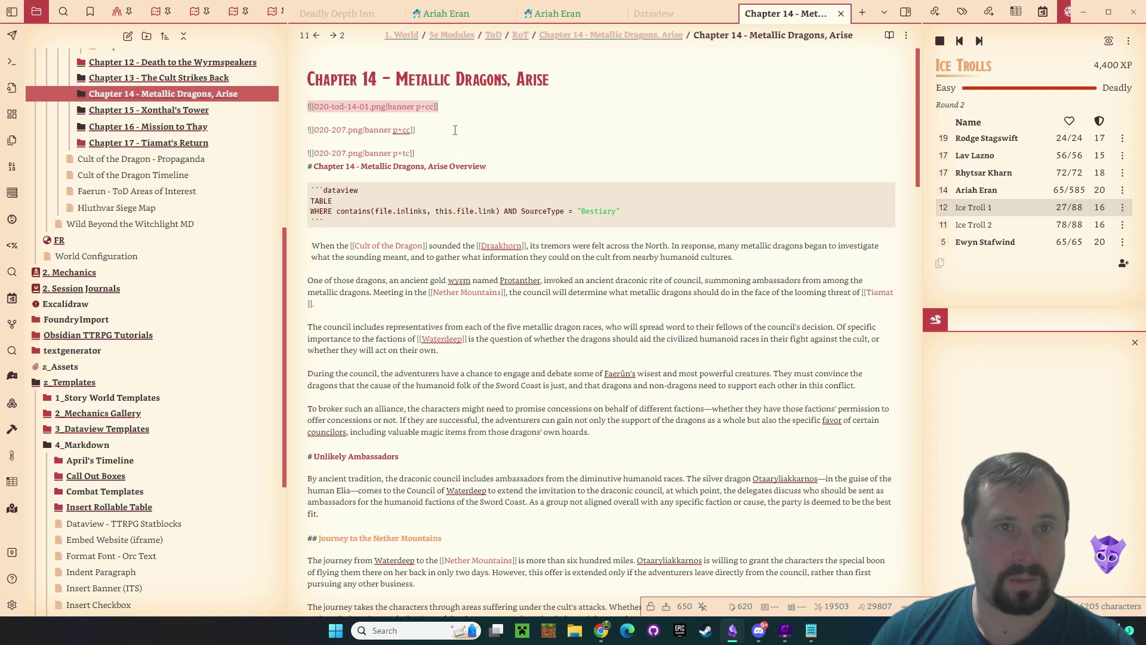
drag(416, 154, 307, 126)
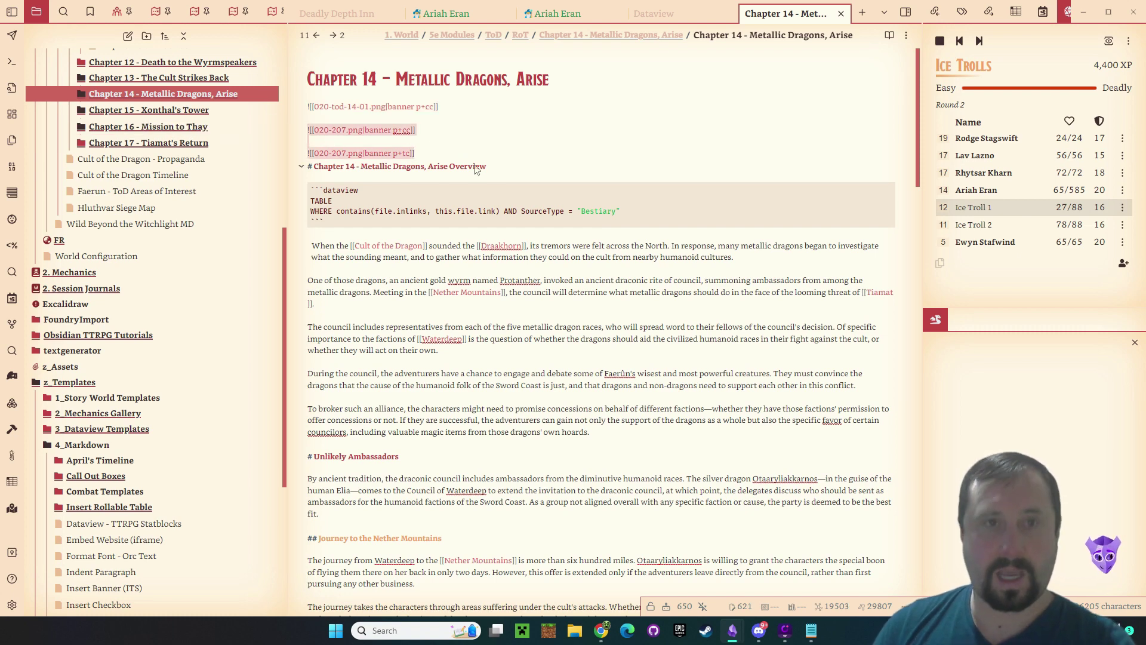
key(BackSpace)
click(890, 36)
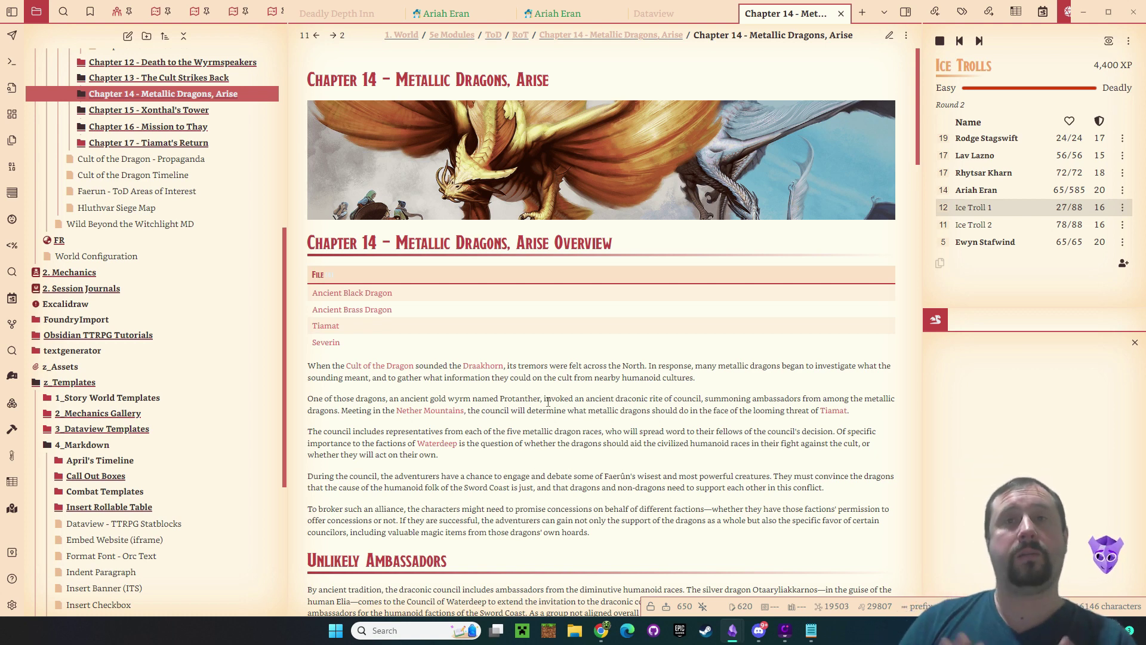
click(477, 14)
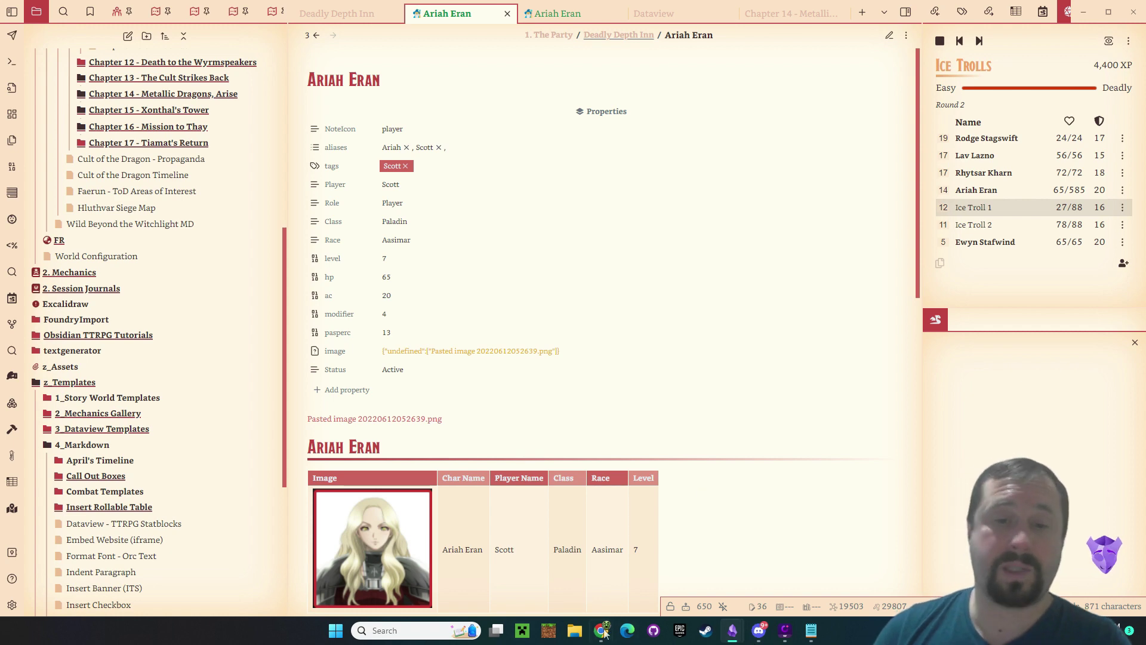
mouse_move(605, 631)
click(629, 582)
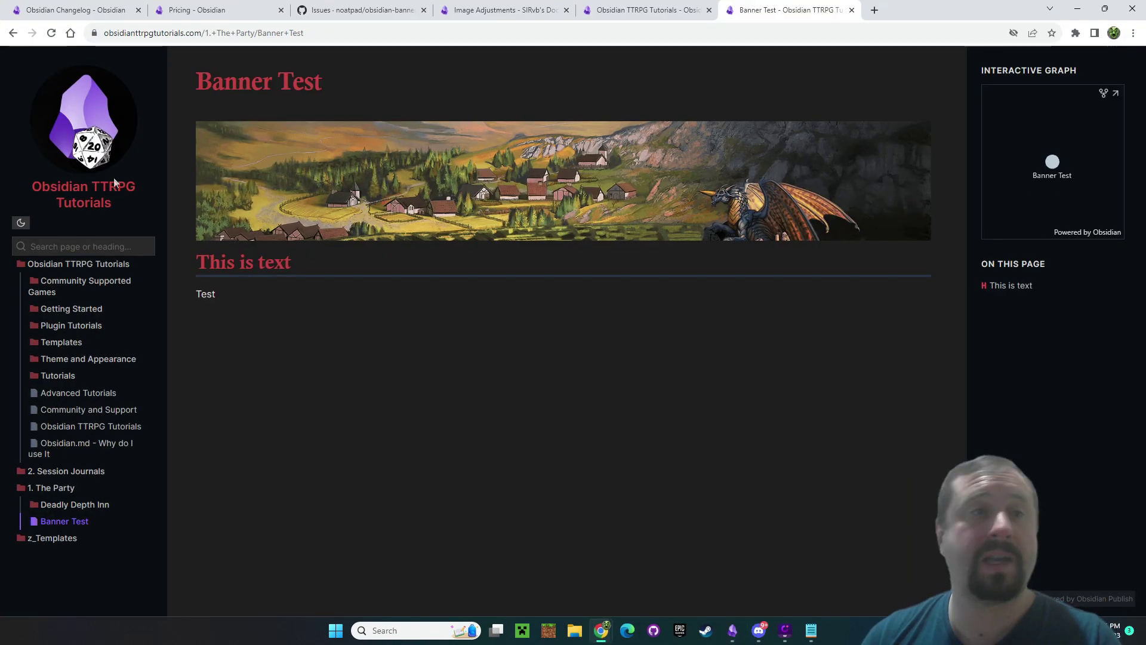
- Open the Obsidian TTRPG Tutorials home page and look through its introduction, screenshots and cost sections
click(95, 200)
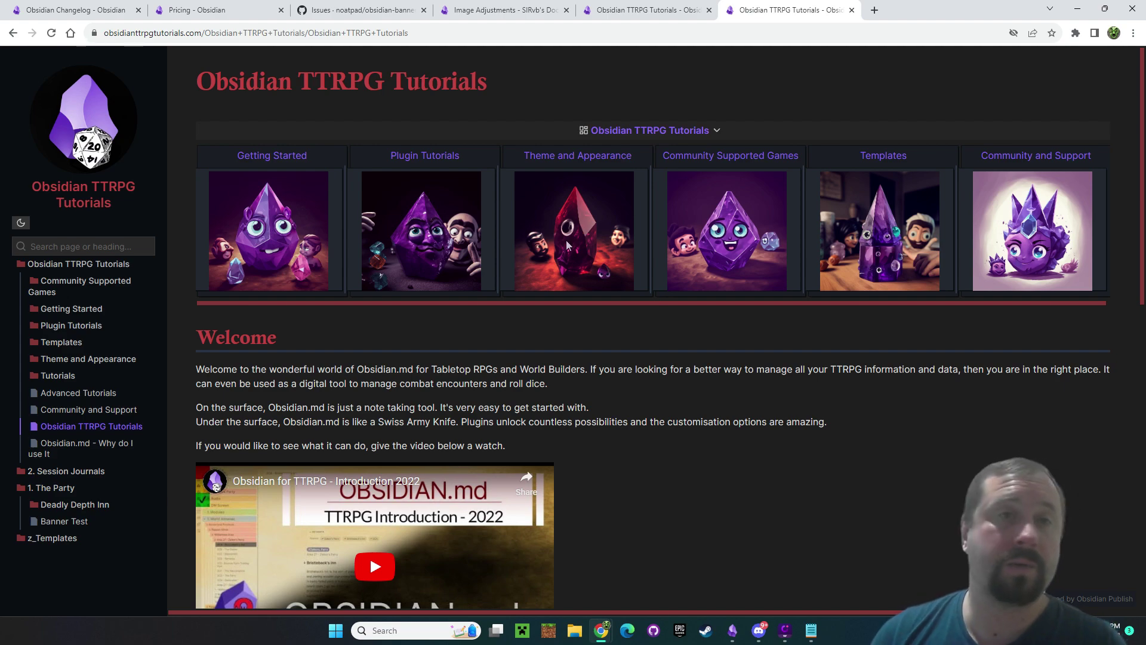
scroll(612, 281, down, 8)
scroll(650, 299, down, 3)
scroll(673, 317, up, 9)
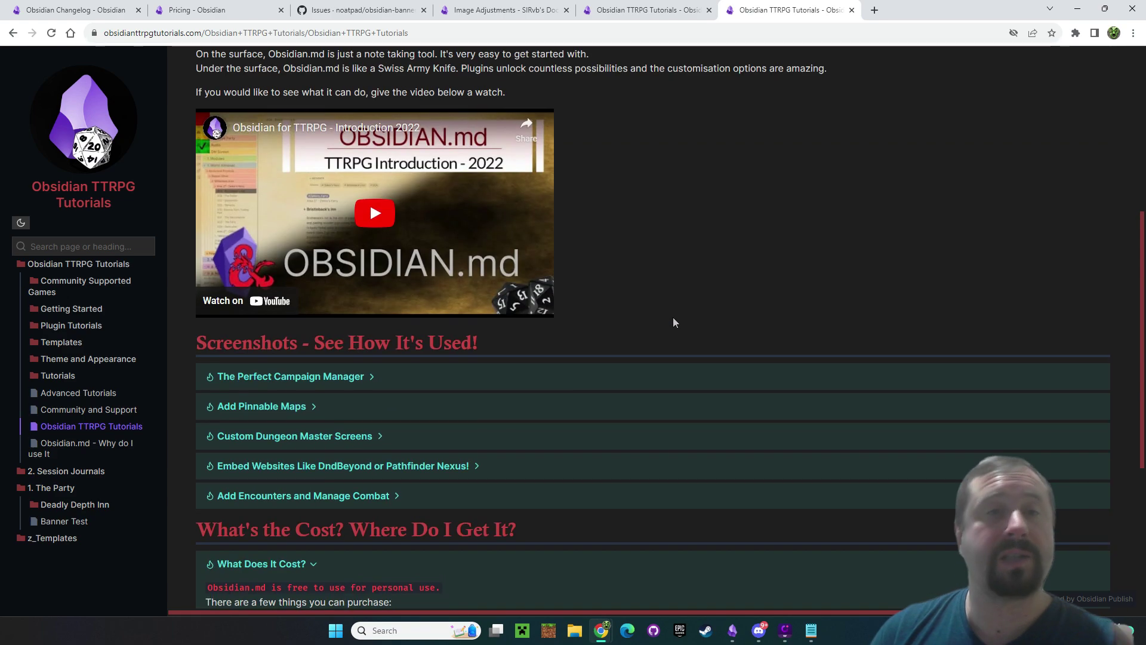
scroll(697, 338, up, 2)
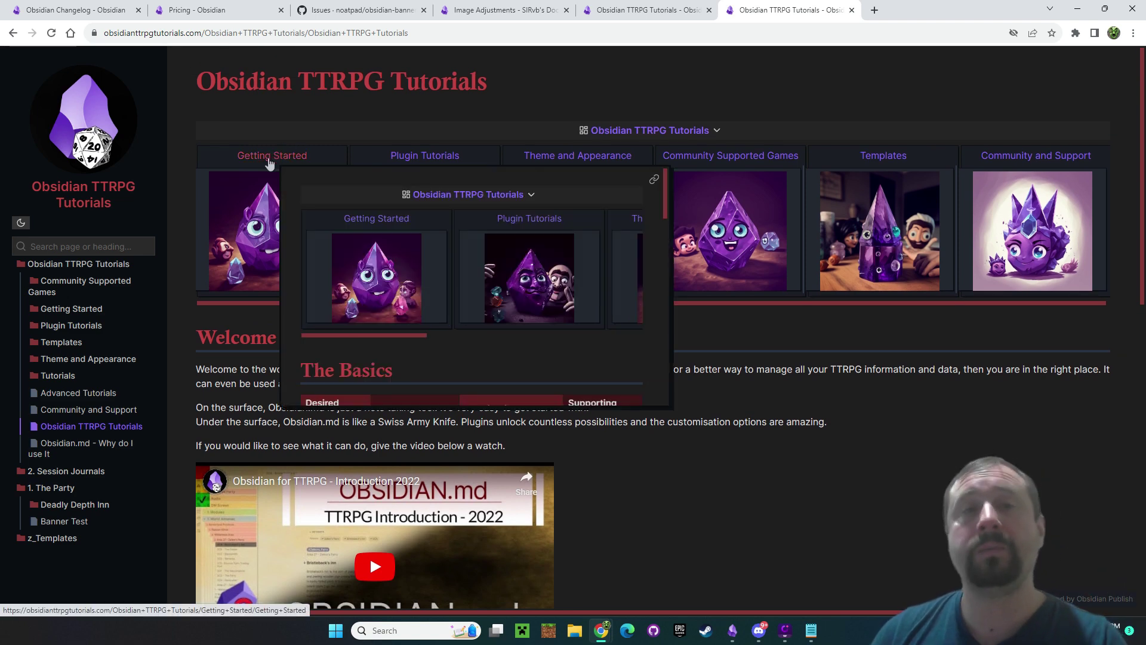
- Open the Getting Started page and look through its basics, recommendations and common questions
click(274, 157)
scroll(575, 242, down, 4)
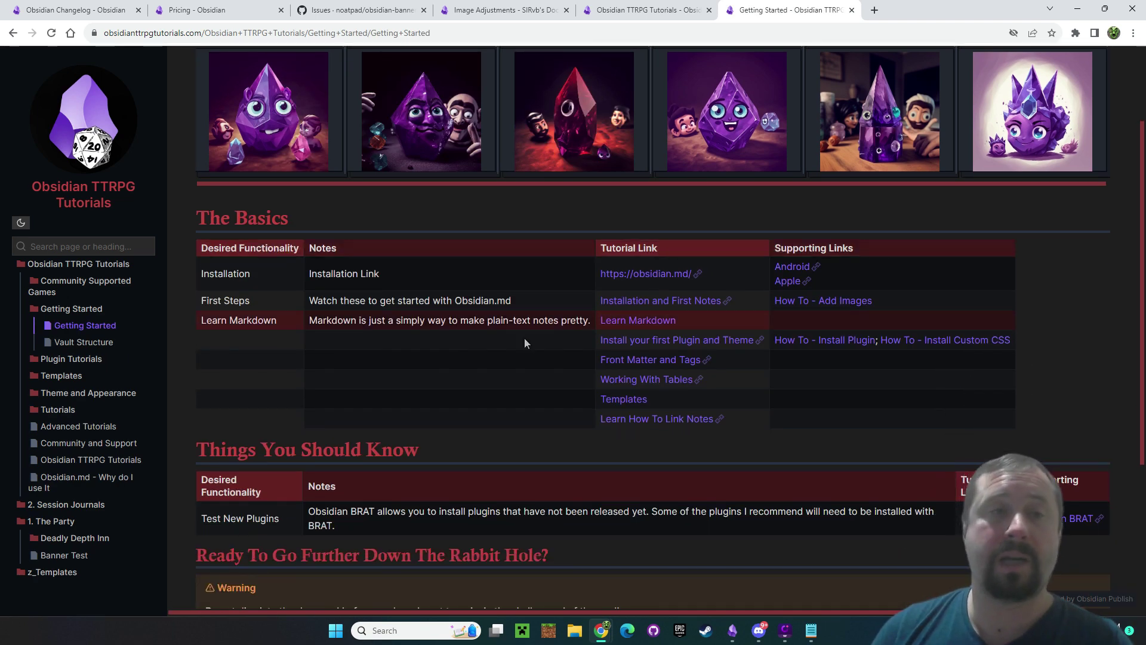
scroll(496, 237, down, 1)
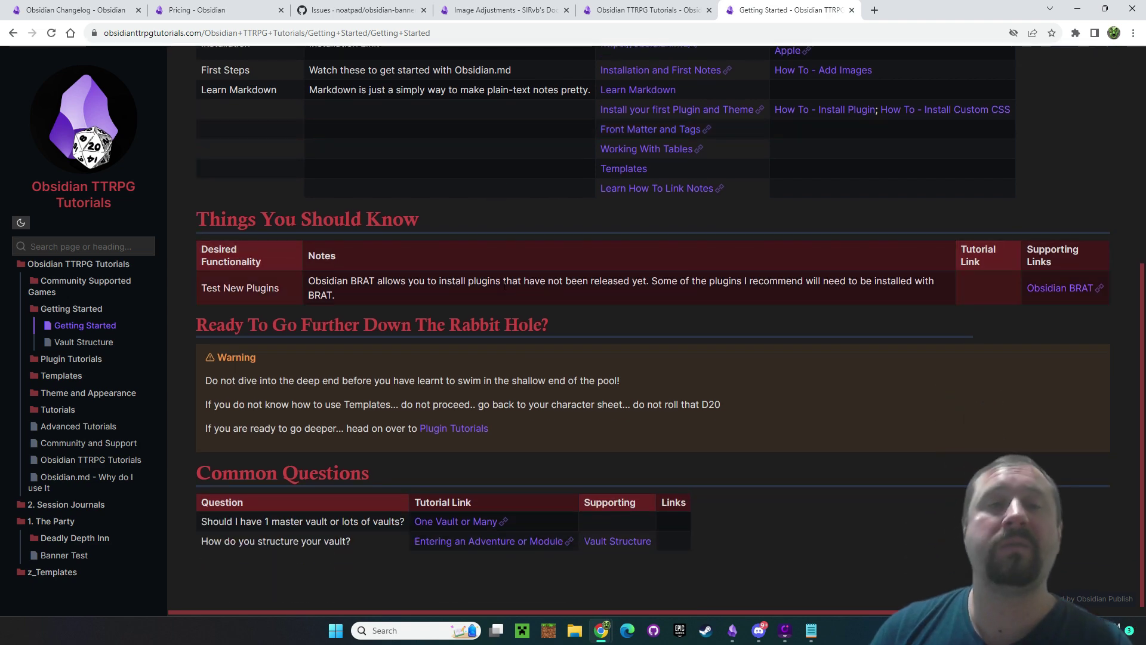
scroll(505, 284, up, 5)
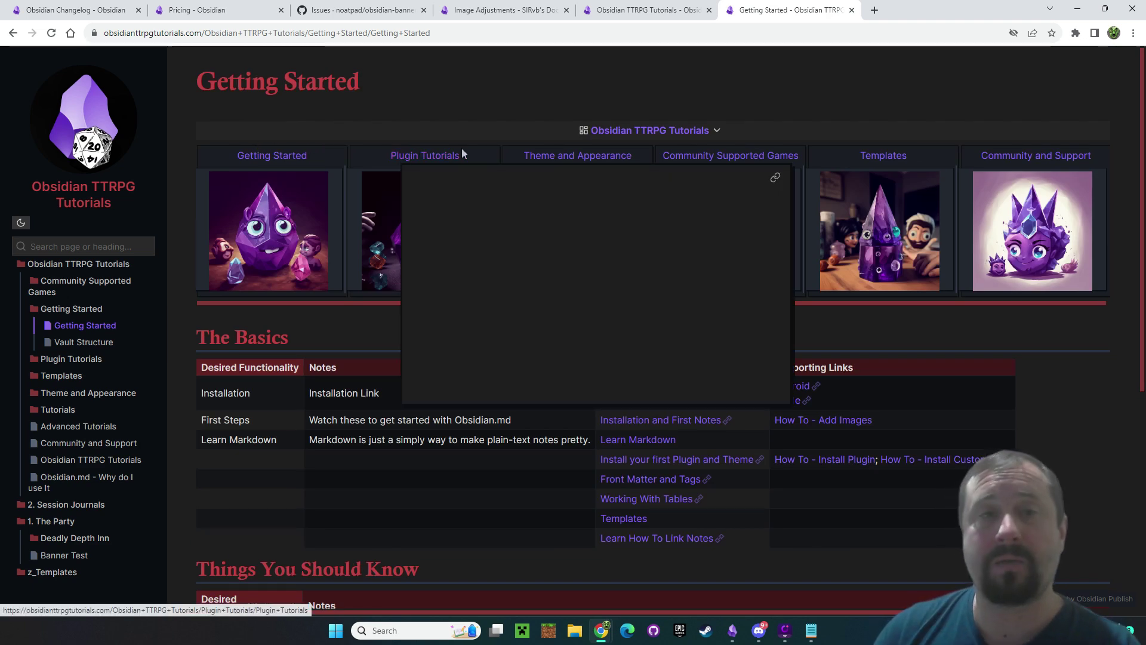
- Open the Plugin Tutorials page and look through its plugin and tutorial tables
click(439, 154)
scroll(912, 176, down, 20)
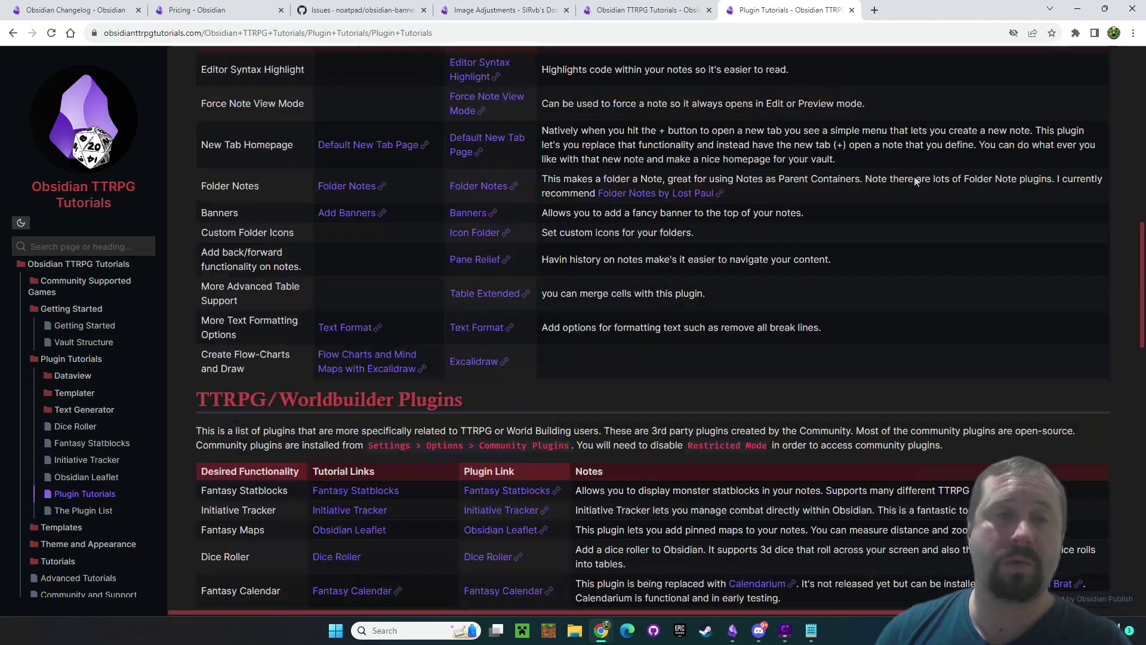
scroll(912, 178, down, 9)
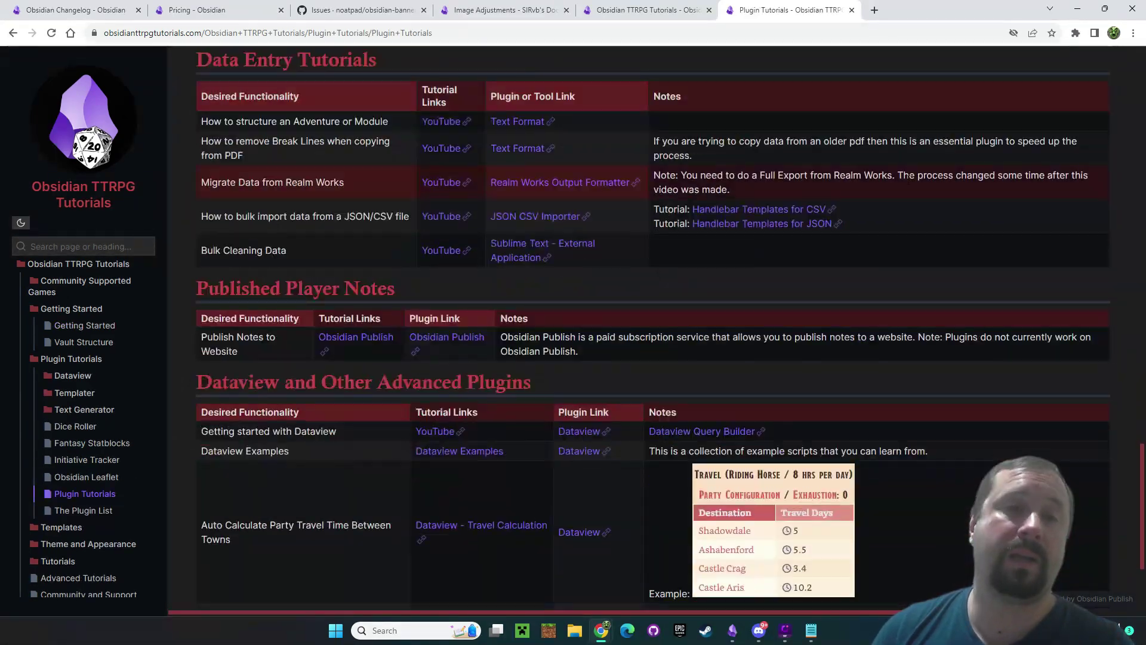
scroll(899, 197, up, 20)
scroll(893, 206, up, 4)
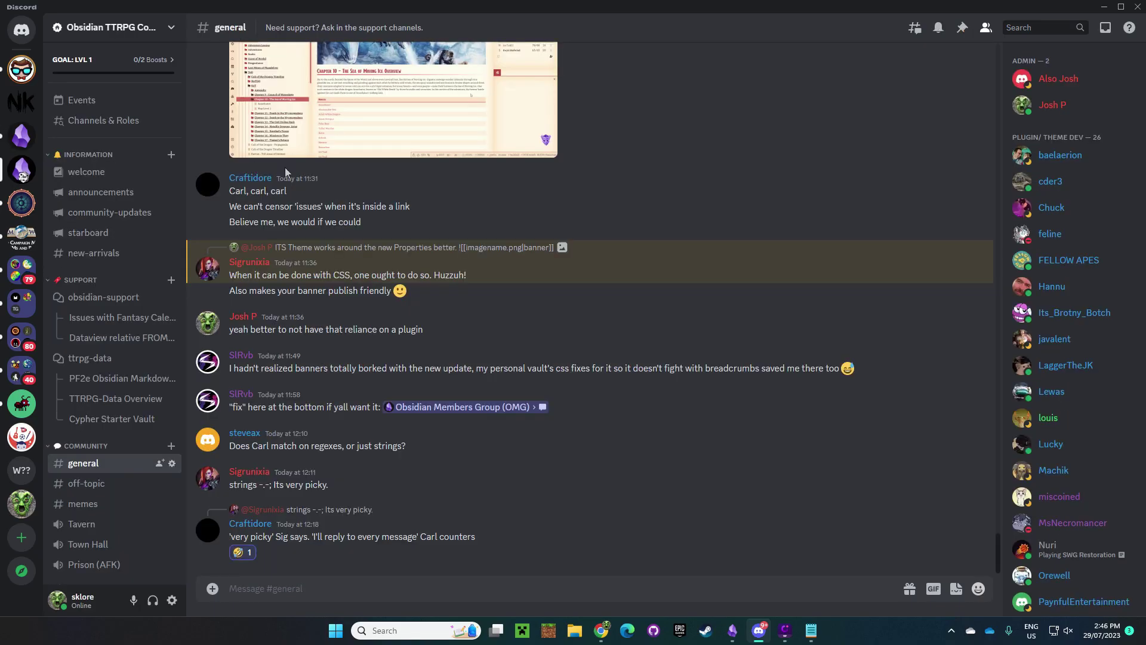
- Look back through Discord's general channel, and return to Chrome to read the site's Community and Support page
scroll(285, 169, up, 5)
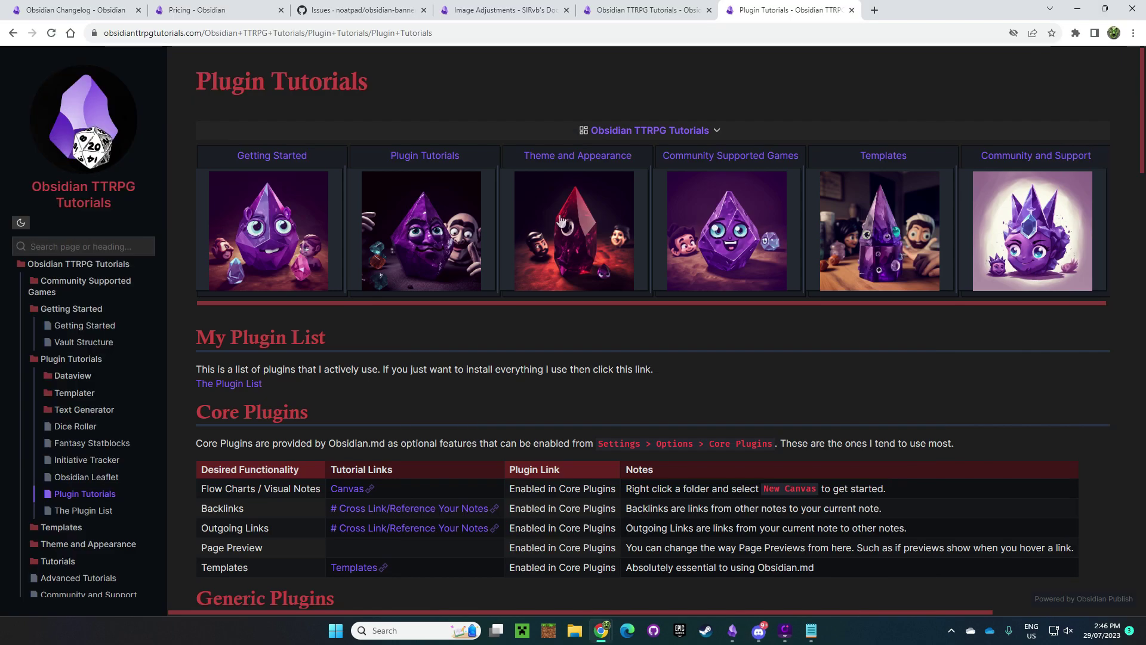
click(1104, 7)
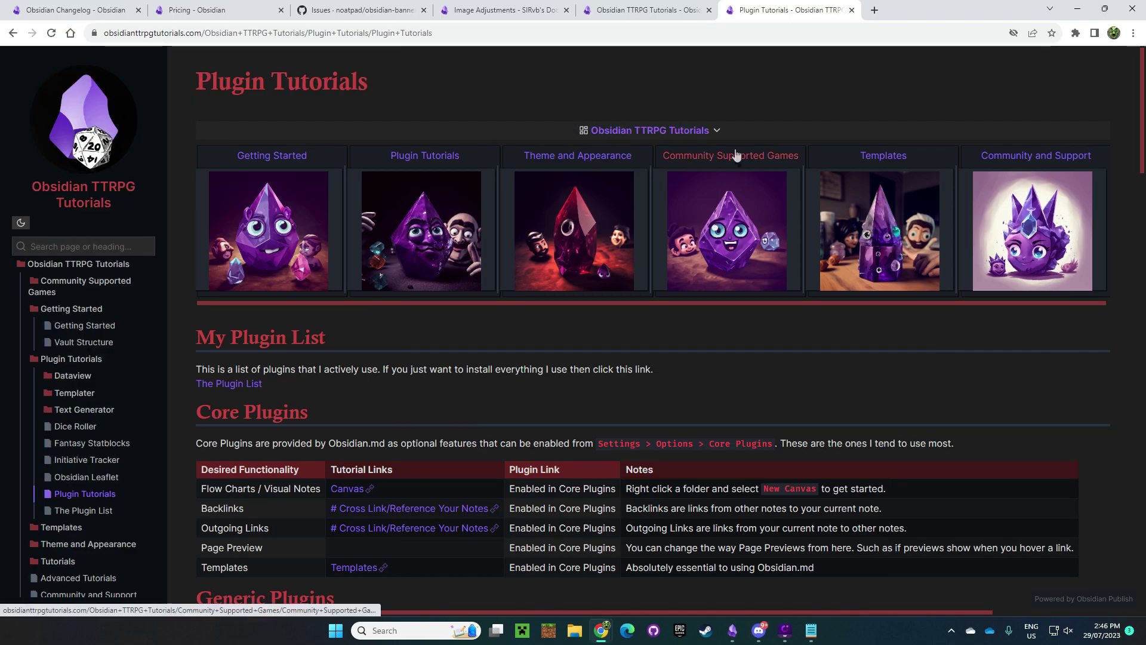
click(1012, 162)
scroll(728, 358, down, 4)
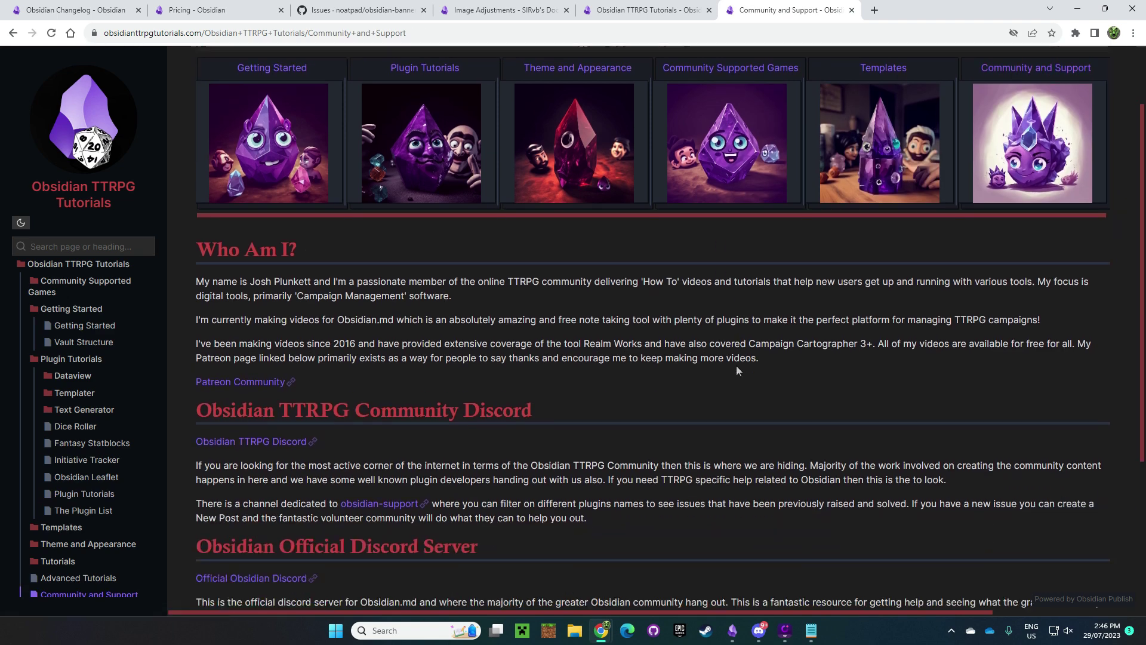
scroll(651, 366, up, 2)
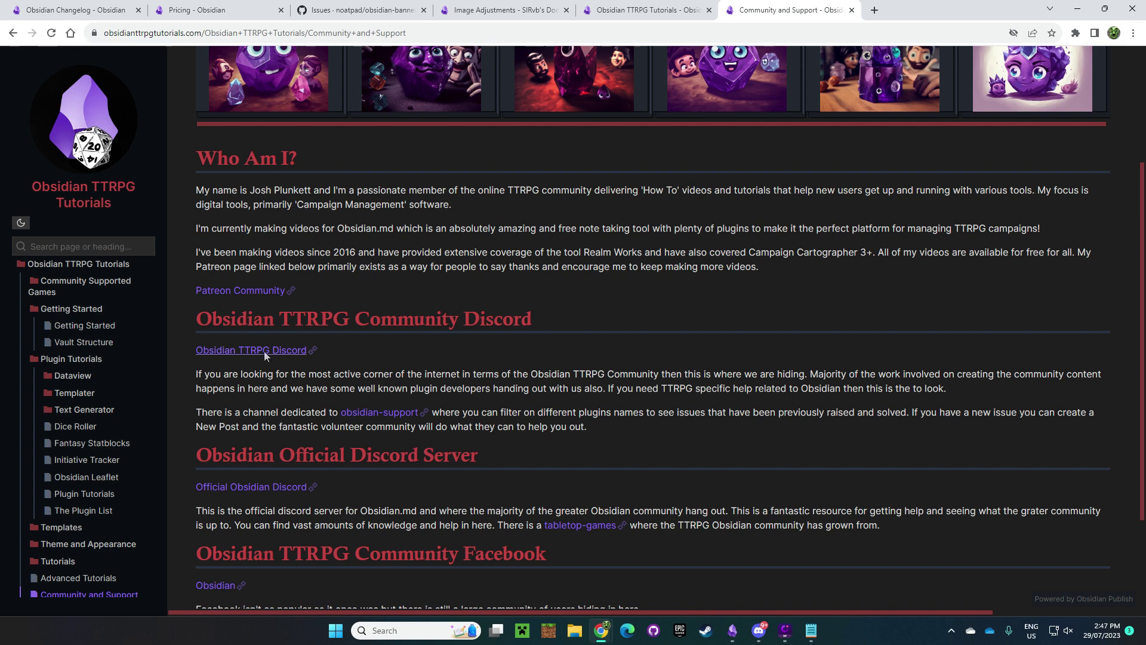
- Follow the Obsidian TTRPG Discord link and look through the server's channels and the active ttrpg-data posts
click(228, 351)
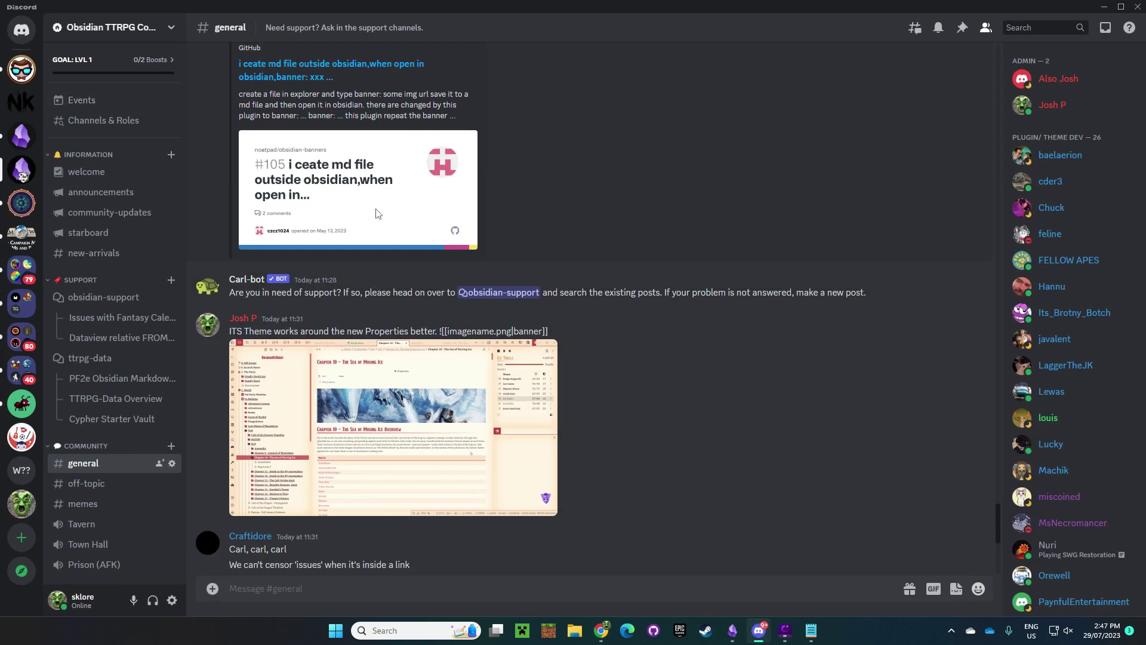
scroll(122, 209, down, 1)
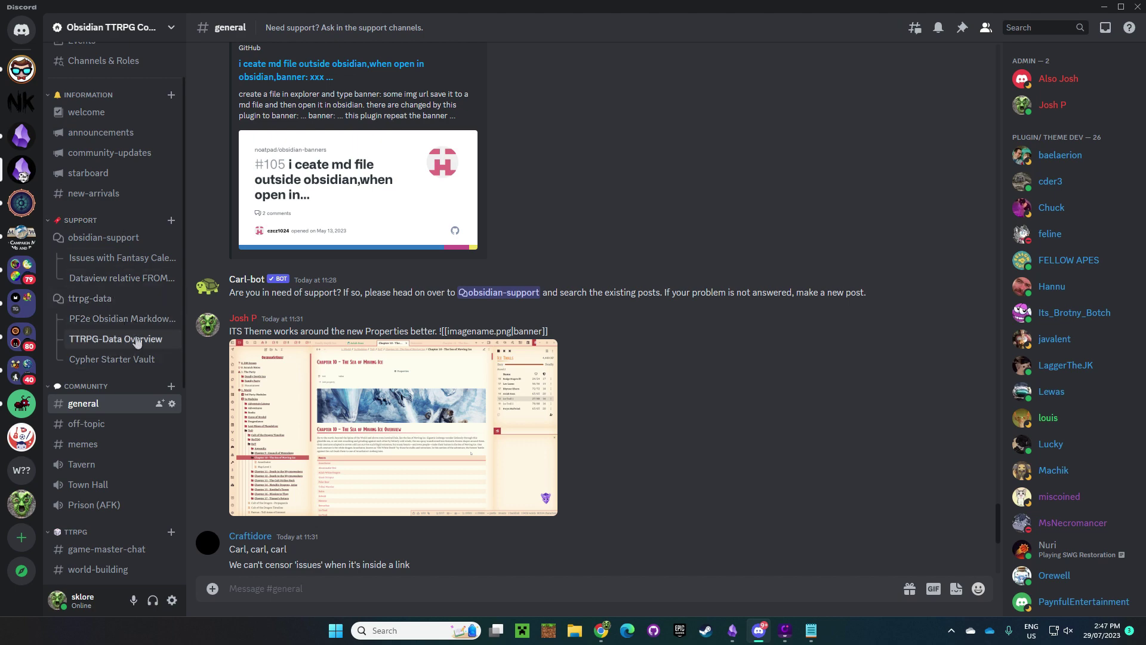
mouse_move(148, 310)
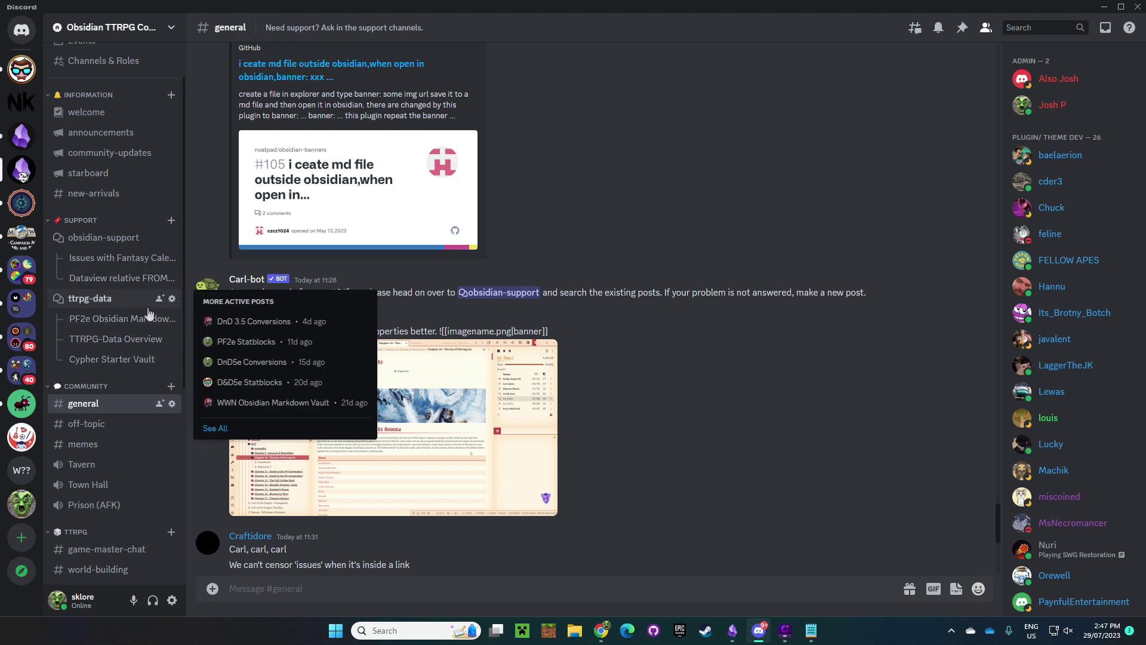
- Browse the obsidian-support posts filtered by the ITS-Theme tag, and return to the Community and Support page in Chrome
click(83, 239)
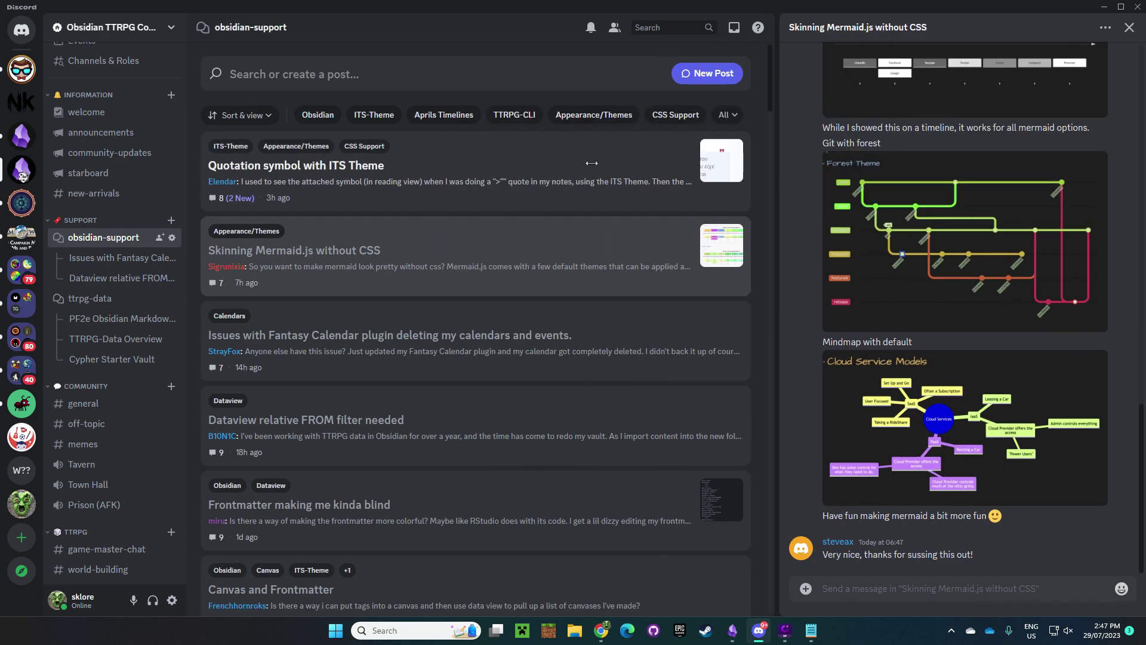
click(362, 116)
scroll(601, 364, down, 3)
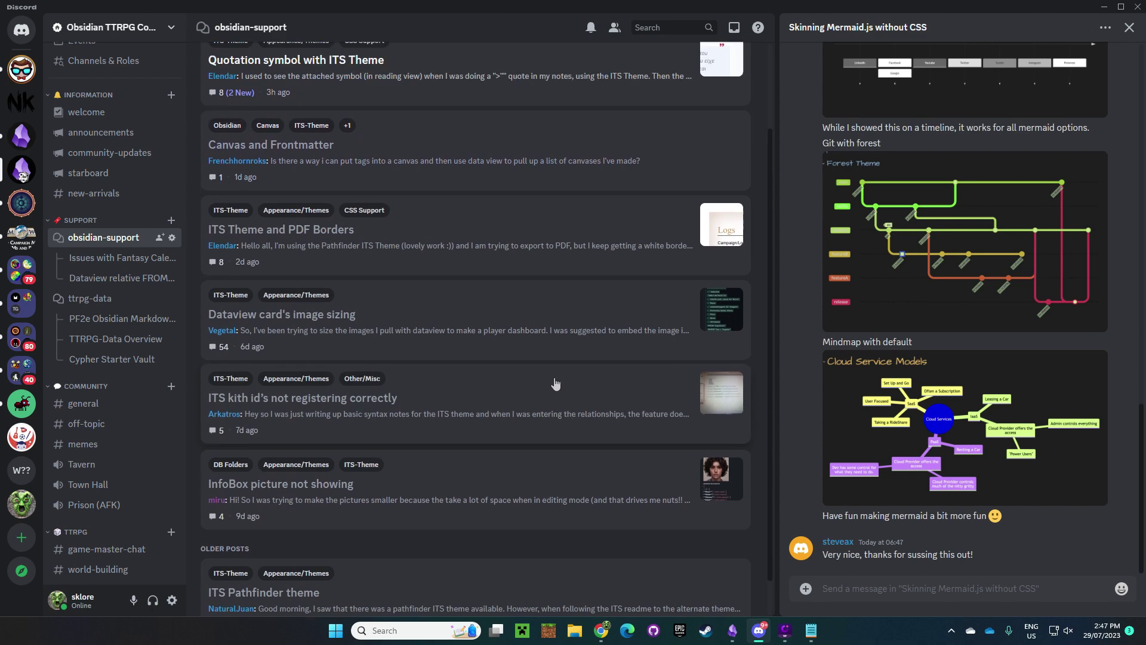
scroll(436, 213, up, 3)
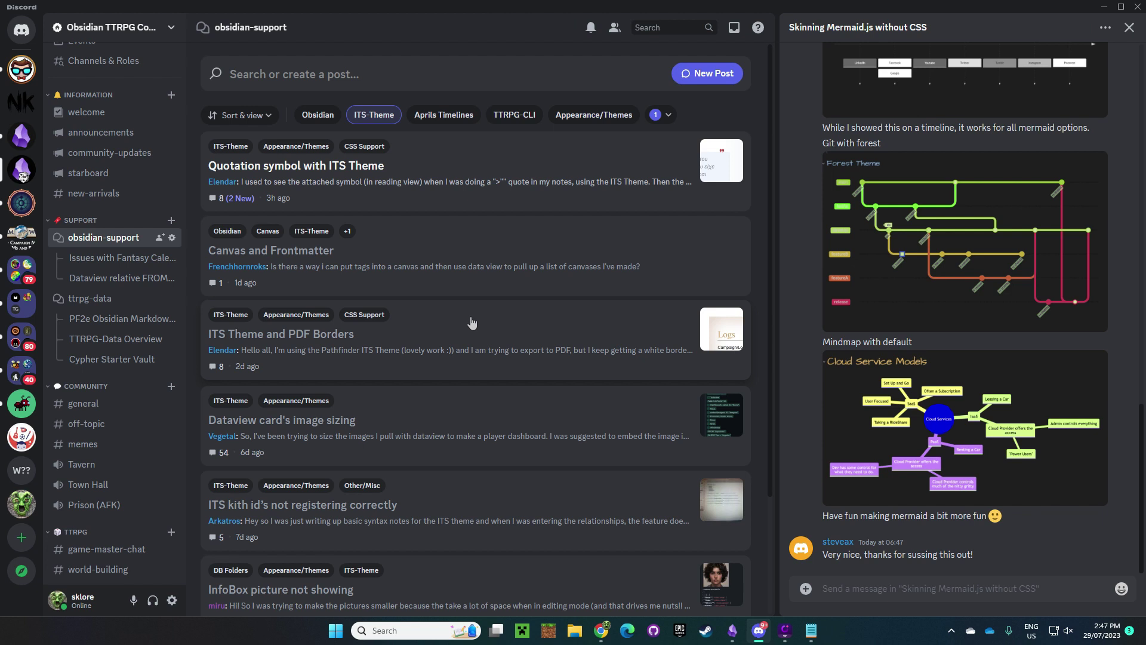
key(alt+Tab)
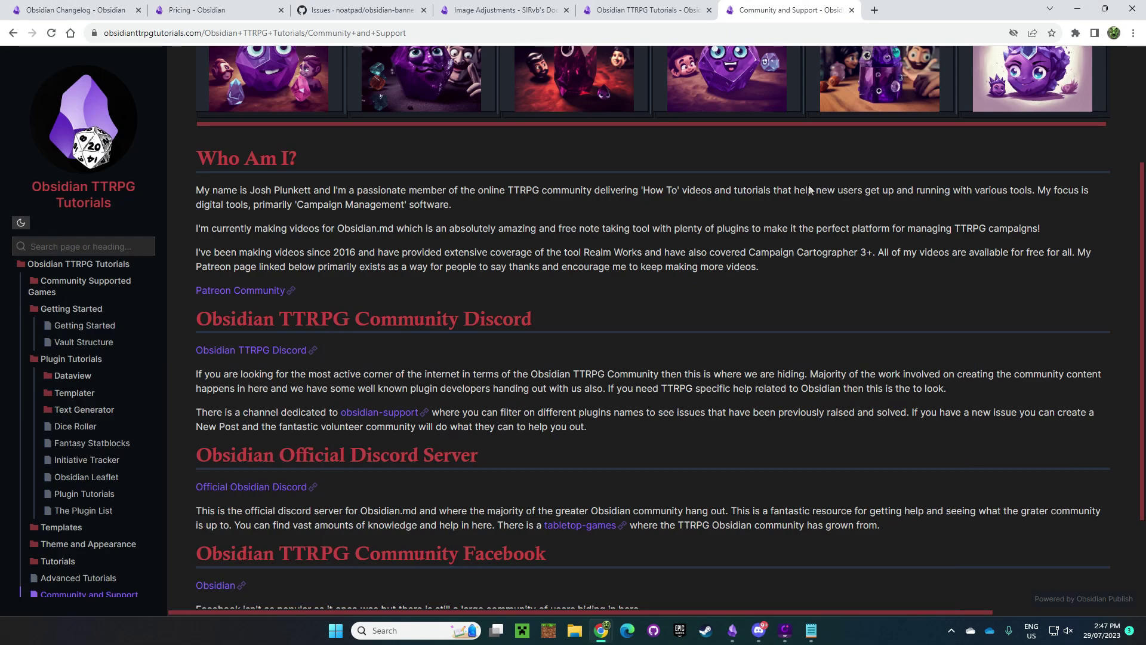
scroll(754, 304, up, 3)
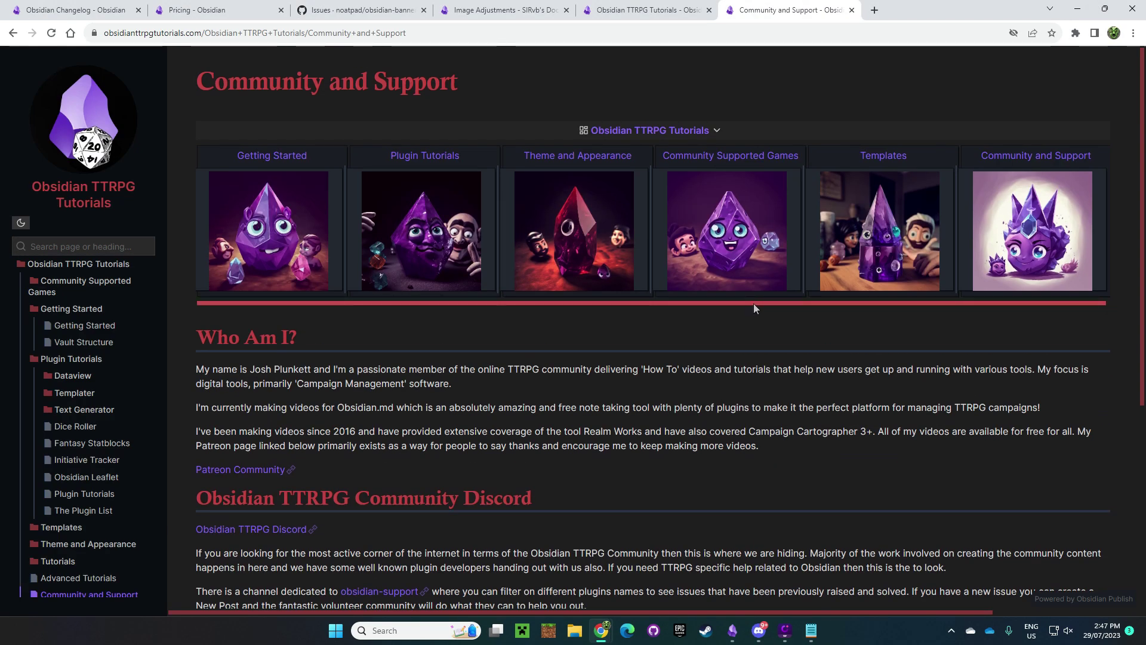